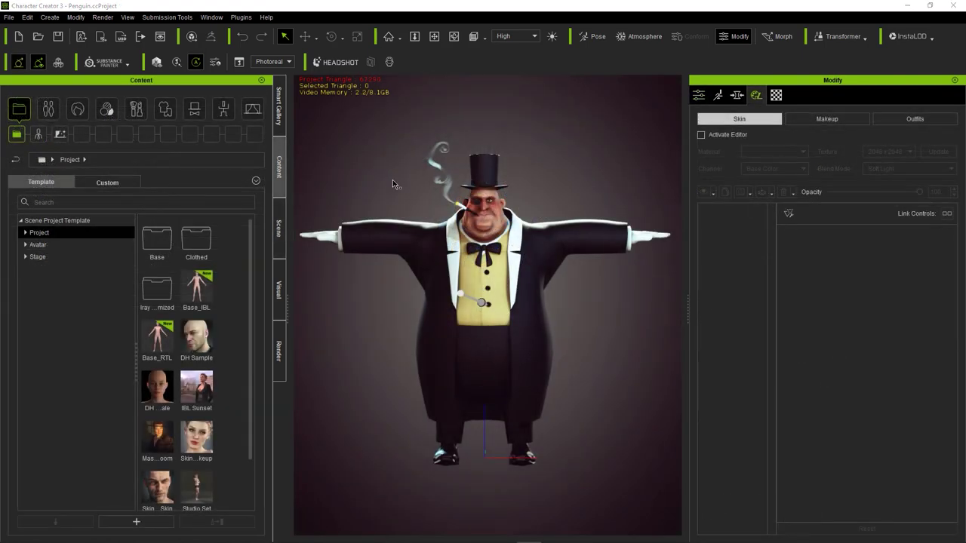
- Export the penguin in its current pose as OBJ, overwriting Penguin.obj
{"action": "mouse_move", "coordinate": [392, 181]}
{"action": "middle_mouse_down"}
{"action": "mouse_move", "coordinate": [397, 201]}
{"action": "mouse_move", "coordinate": [384, 129]}
{"action": "middle_mouse_up"}
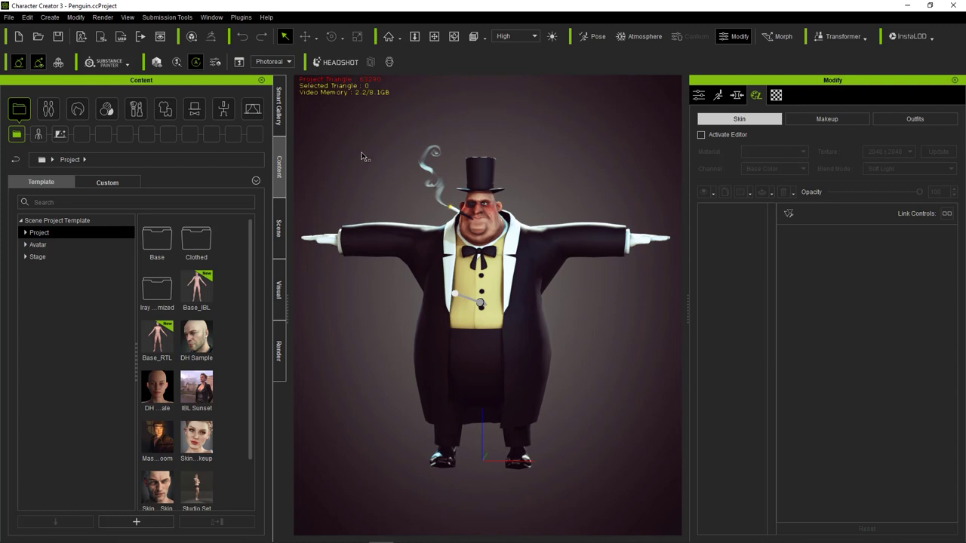
{"action": "left_click", "coordinate": [9, 16]}
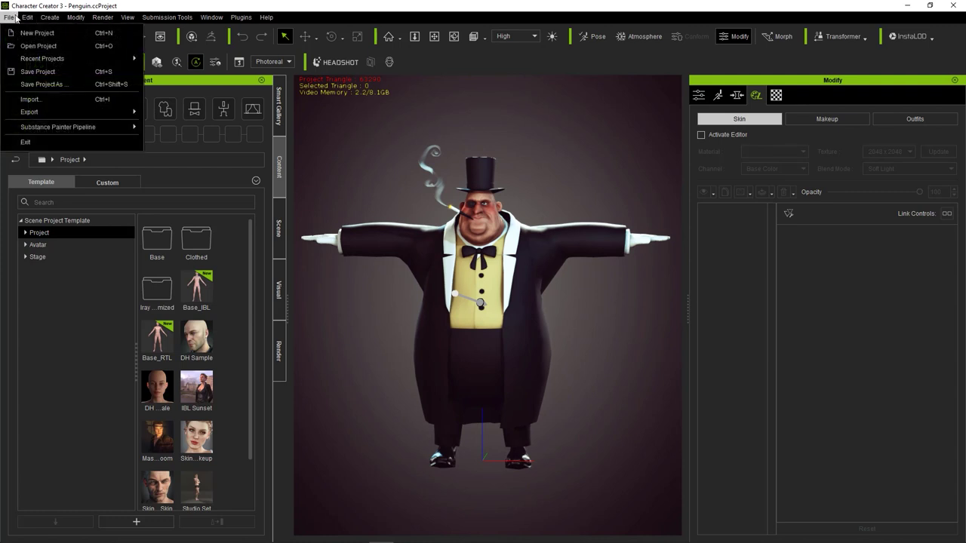
{"action": "mouse_move", "coordinate": [30, 112]}
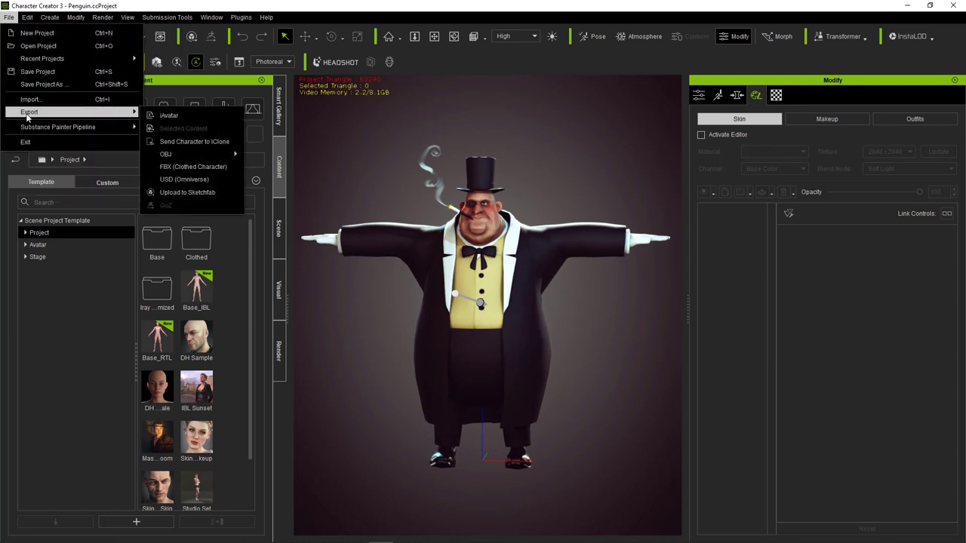
{"action": "mouse_move", "coordinate": [189, 154]}
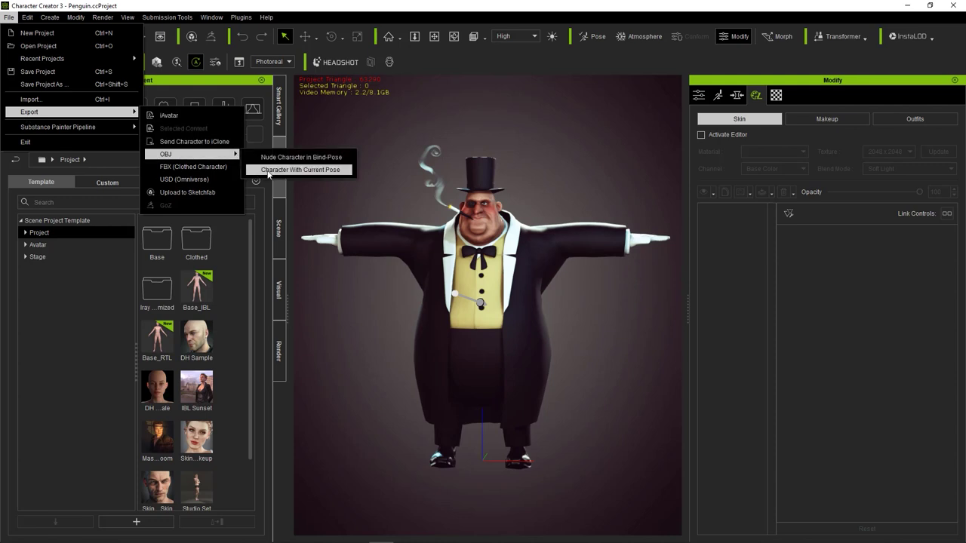
{"action": "left_click", "coordinate": [269, 170]}
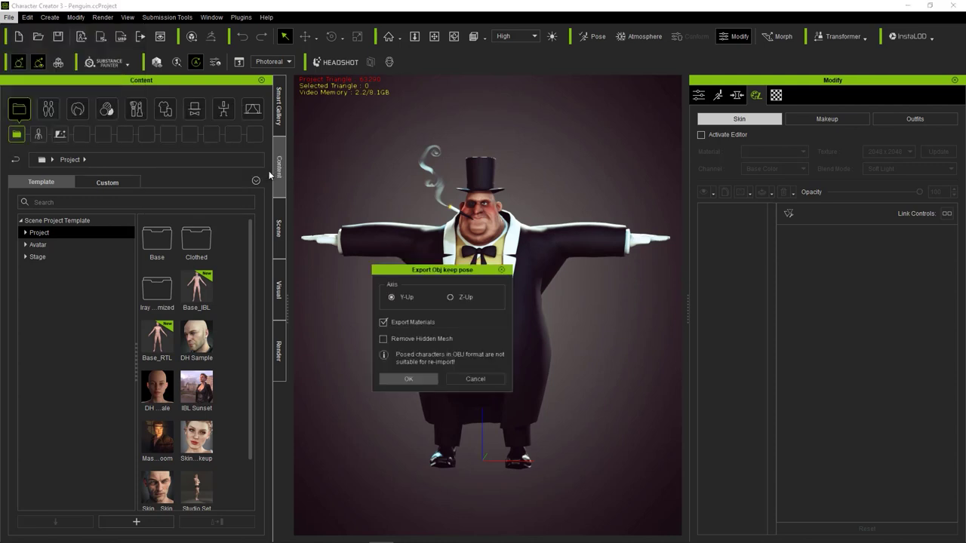
{"action": "left_click", "coordinate": [412, 379]}
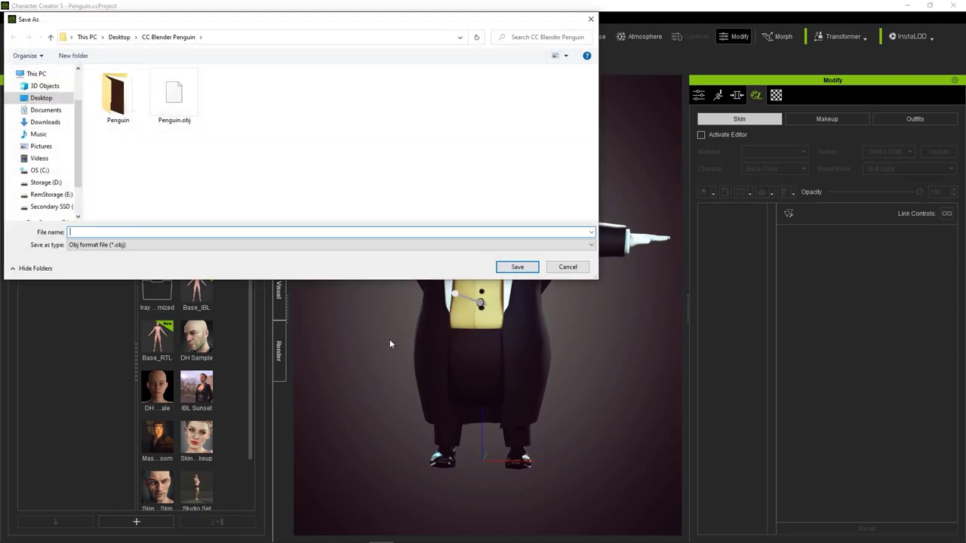
{"action": "left_click", "coordinate": [174, 101]}
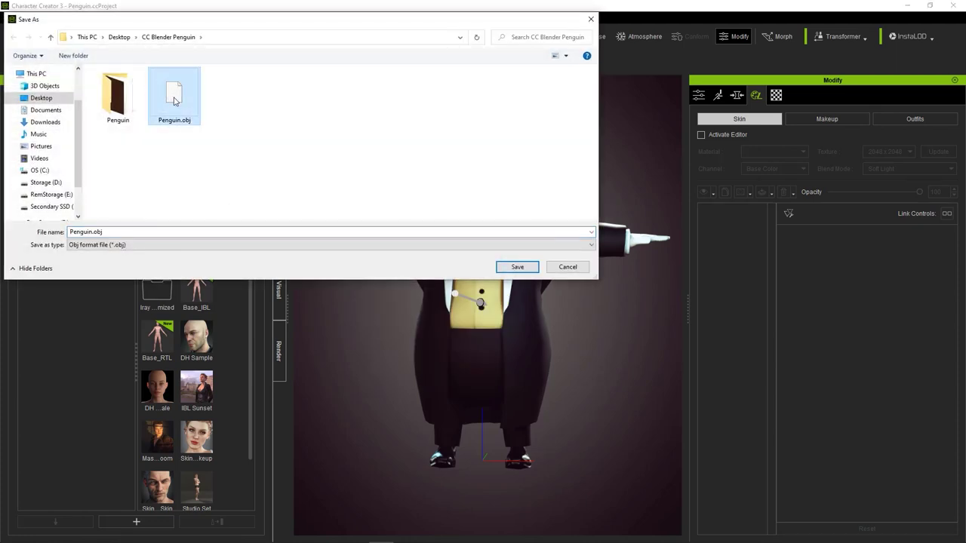
{"action": "double_click", "coordinate": [175, 100]}
{"action": "left_click", "coordinate": [505, 277]}
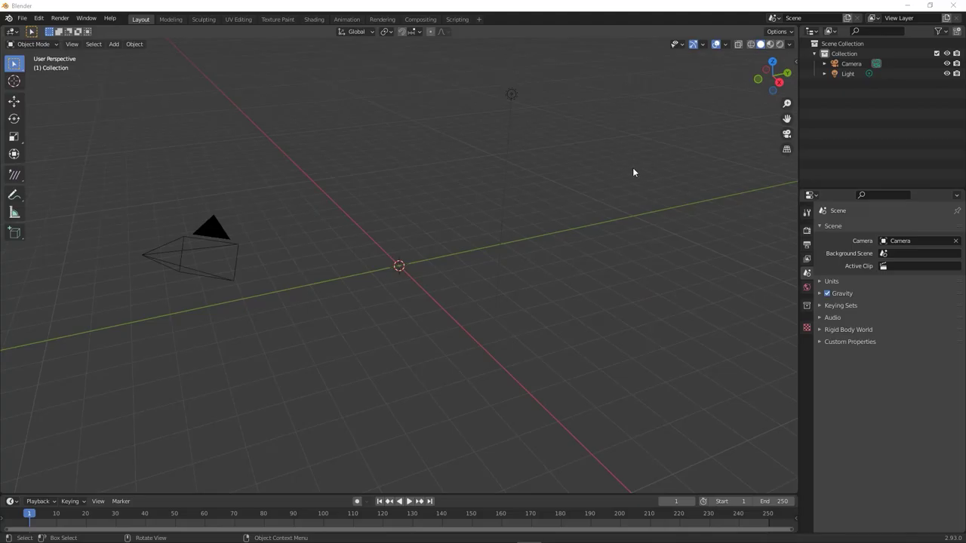
- Import Penguin.obj with the CC3 add-on's Import For Accessory from the sidebar
{"action": "key", "text": "n"}
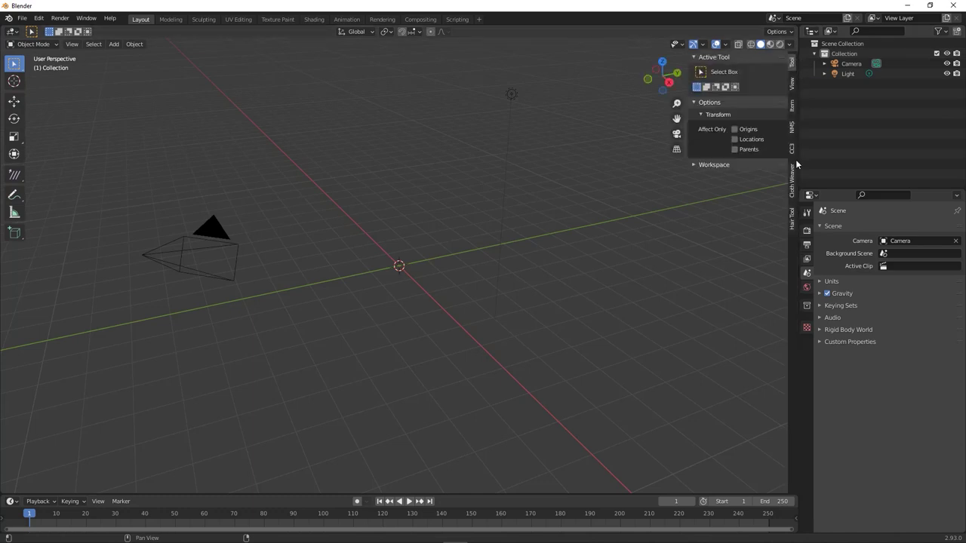
{"action": "left_click", "coordinate": [791, 148]}
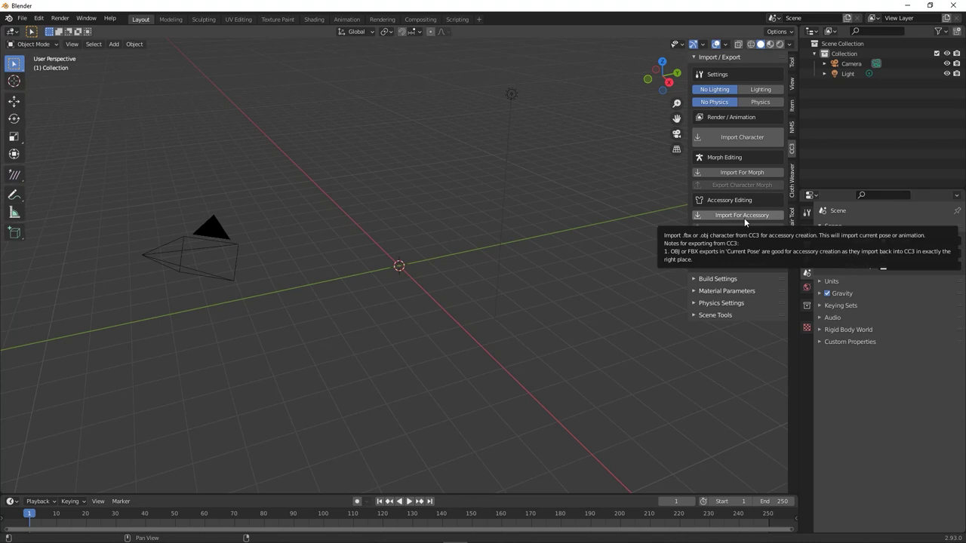
{"action": "left_click", "coordinate": [744, 218]}
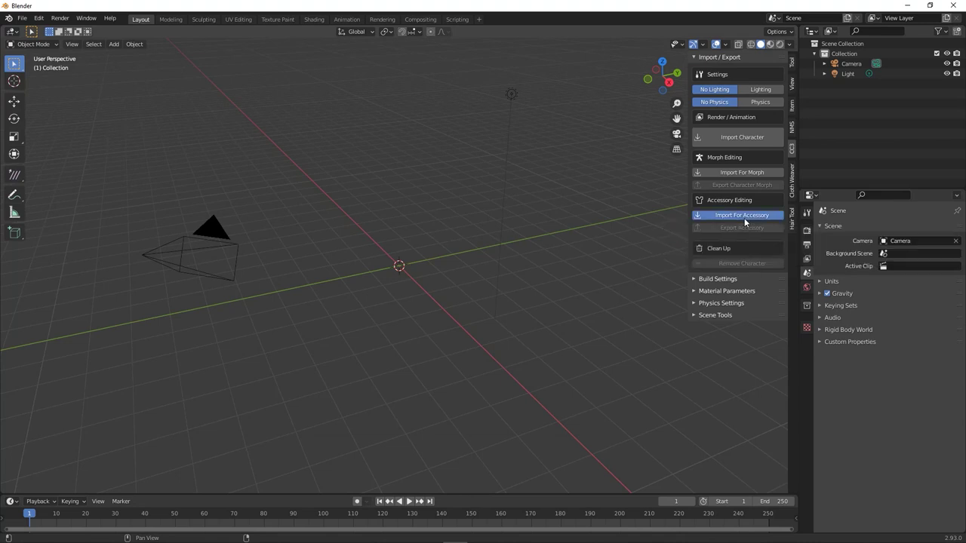
{"action": "left_click", "coordinate": [362, 177]}
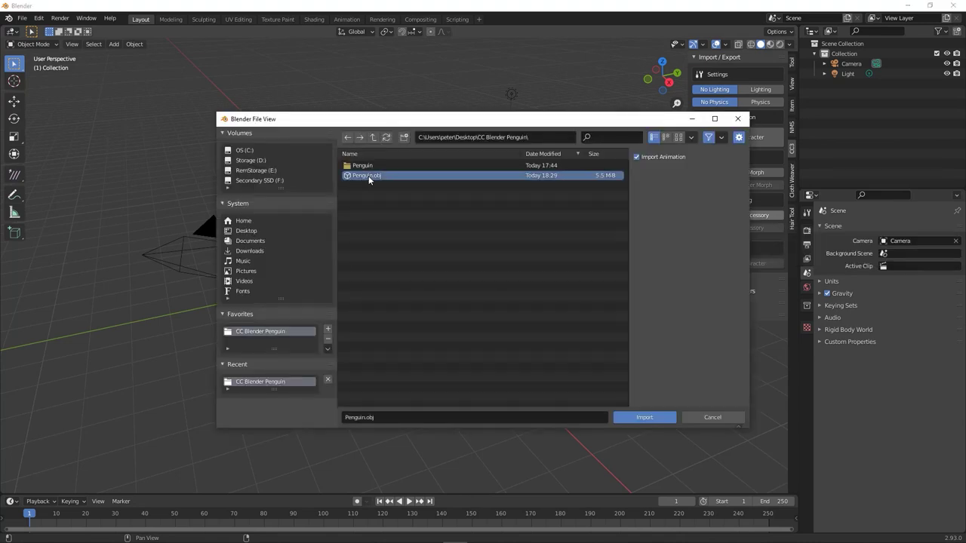
{"action": "double_click", "coordinate": [368, 178]}
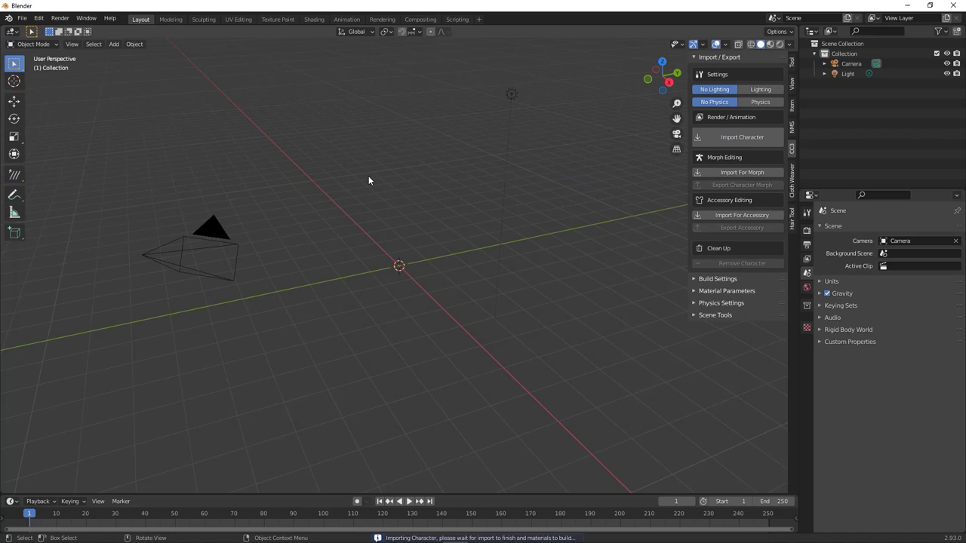
{"action": "middle_click_drag", "start_coordinate": [349, 250], "coordinate": [421, 226]}
- Zoom in, switch the viewport to Material Preview shading, and select the smoke above the hat
{"action": "scroll", "coordinate": [415, 220], "scroll_direction": "up", "scroll_amount": 3}
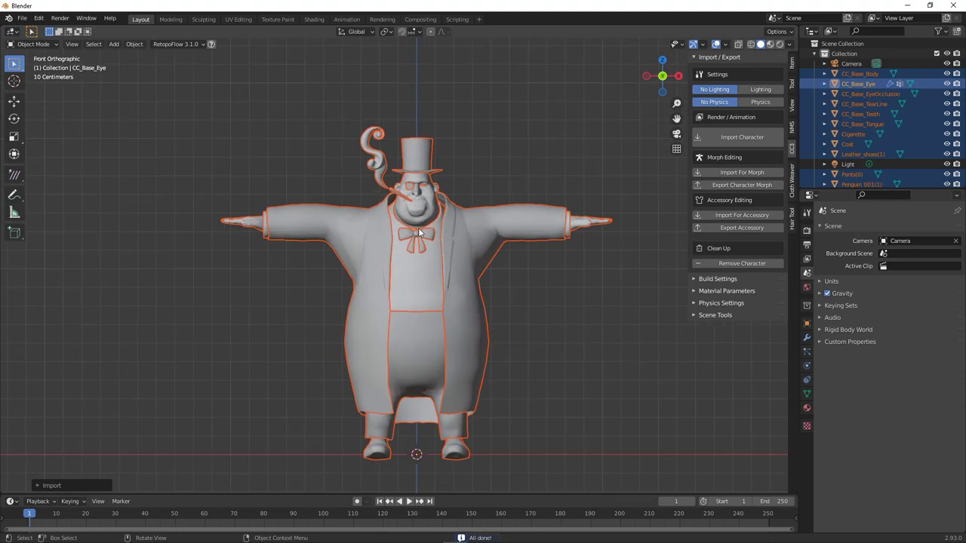
{"action": "scroll", "coordinate": [427, 216], "scroll_direction": "up", "scroll_amount": 2}
{"action": "scroll", "coordinate": [404, 204], "scroll_direction": "up", "scroll_amount": 1}
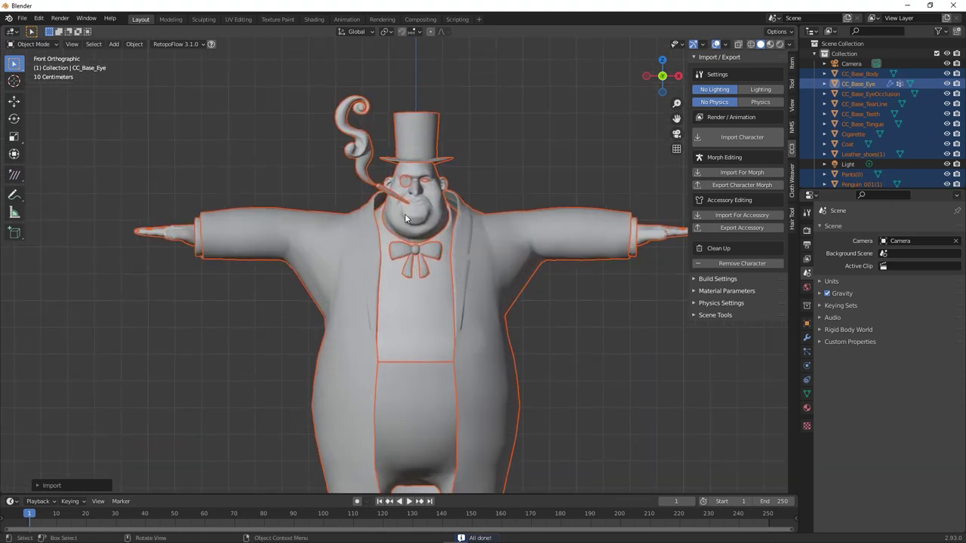
{"action": "left_click", "coordinate": [772, 46]}
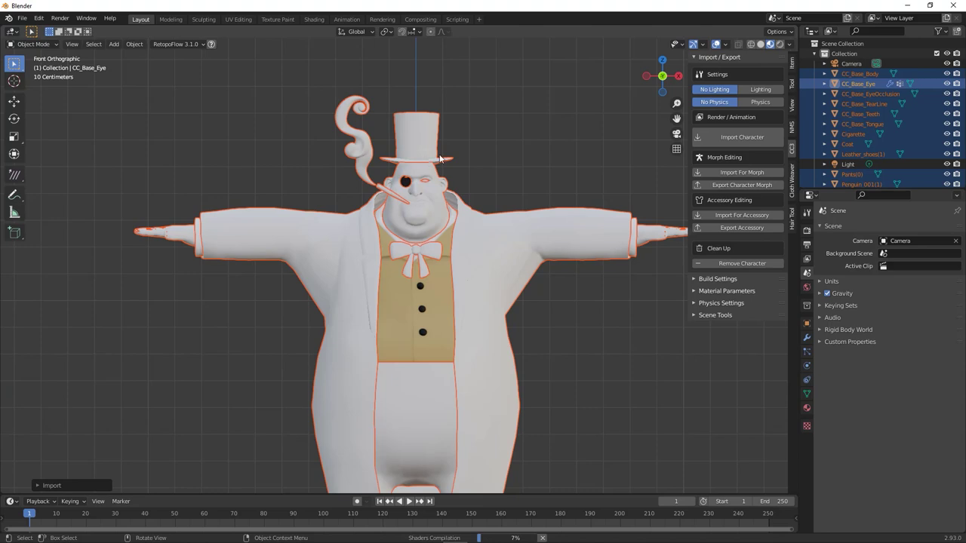
{"action": "left_click", "coordinate": [362, 138]}
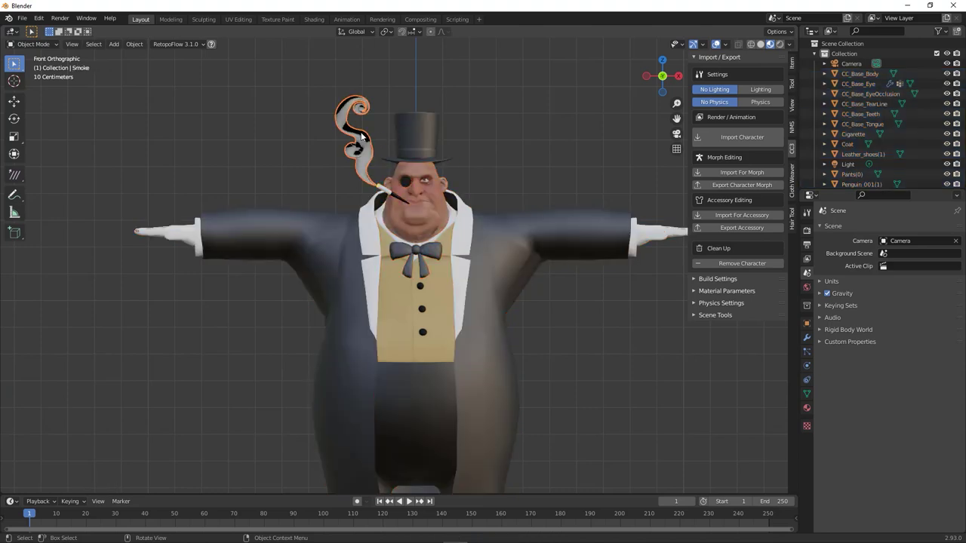
- Set the smoke material's Blend Mode to Alpha Blend
{"action": "left_click", "coordinate": [806, 408]}
{"action": "scroll", "coordinate": [849, 406], "scroll_direction": "down", "scroll_amount": 5}
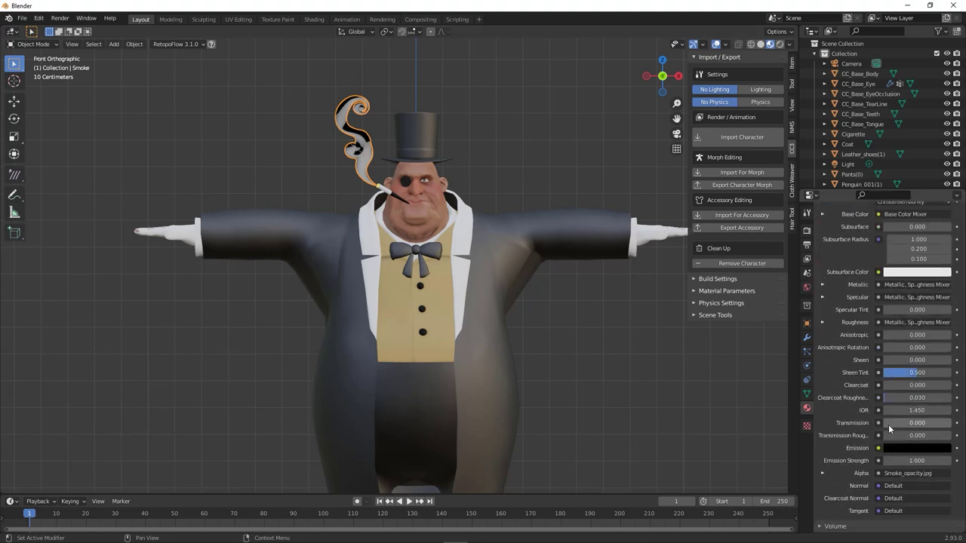
{"action": "scroll", "coordinate": [888, 424], "scroll_direction": "down", "scroll_amount": 3}
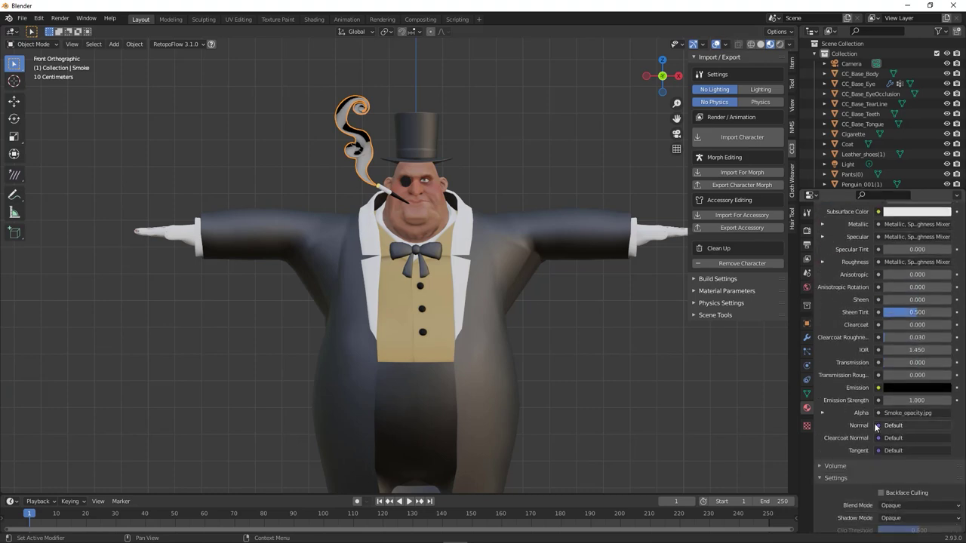
{"action": "scroll", "coordinate": [884, 453], "scroll_direction": "down", "scroll_amount": 1}
{"action": "left_click", "coordinate": [898, 486]}
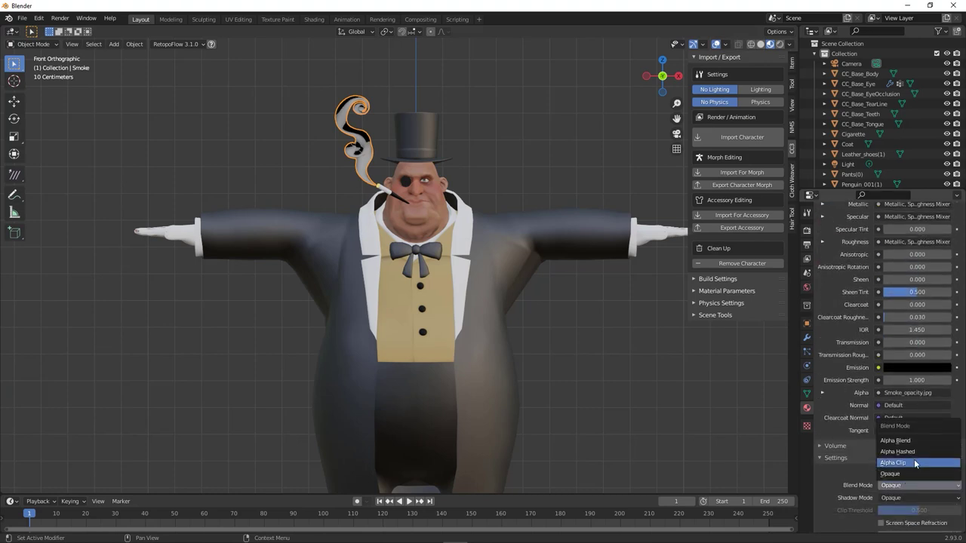
{"action": "left_click", "coordinate": [903, 442]}
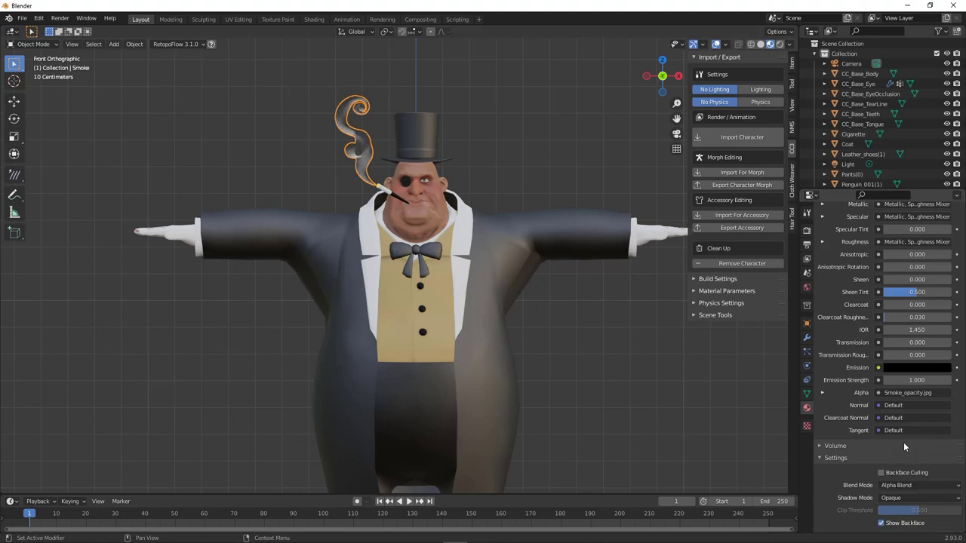
- Select the coat and enter Edit Mode on its mesh
{"action": "left_click", "coordinate": [521, 247]}
{"action": "middle_click_drag", "start_coordinate": [510, 228], "coordinate": [522, 240], "text": "shift"}
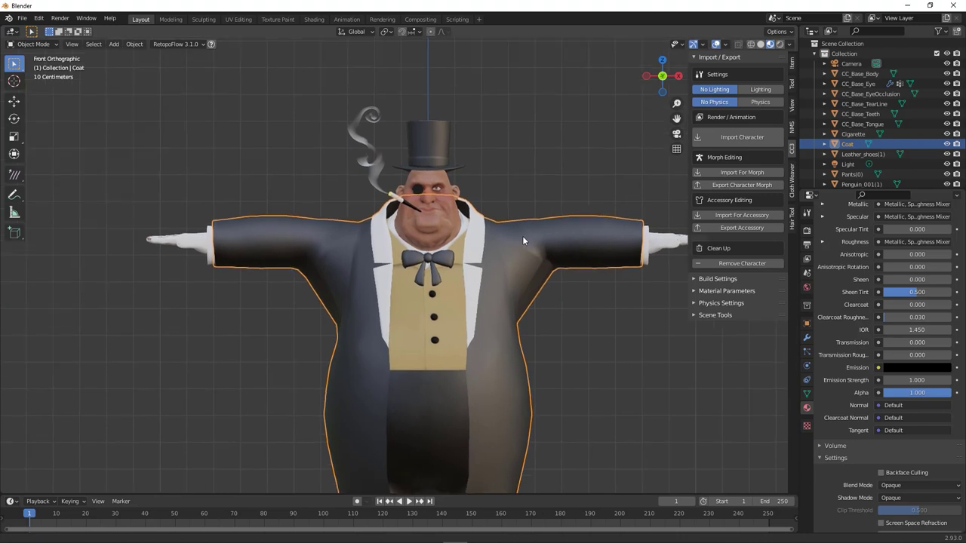
{"action": "scroll", "coordinate": [521, 243], "scroll_direction": "up", "scroll_amount": 1}
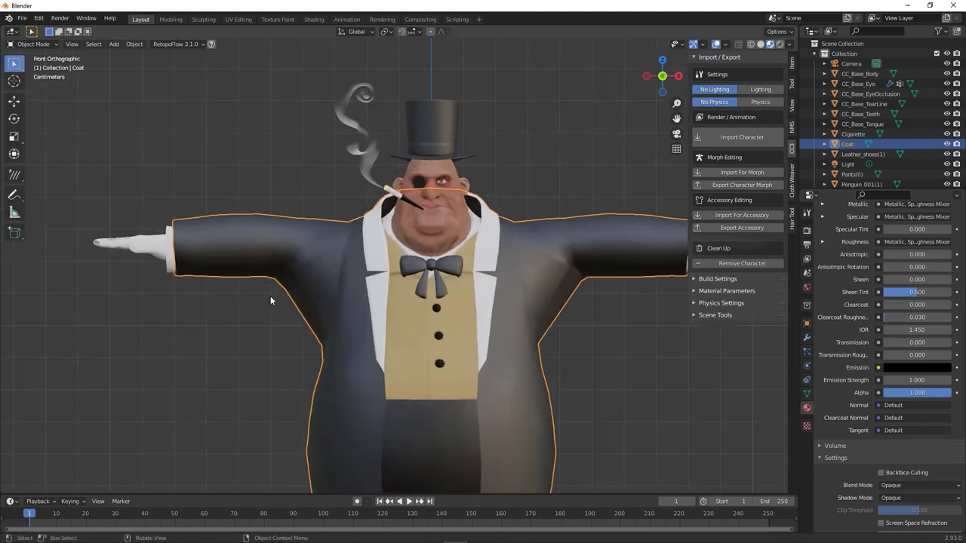
{"action": "left_click", "coordinate": [790, 45]}
{"action": "key", "text": "Tab"}
{"action": "mouse_move", "coordinate": [294, 259]}
{"action": "middle_mouse_down", "text": "shift"}
{"action": "mouse_move", "coordinate": [352, 244]}
{"action": "mouse_move", "coordinate": [350, 289]}
{"action": "middle_mouse_up", "text": "shift"}
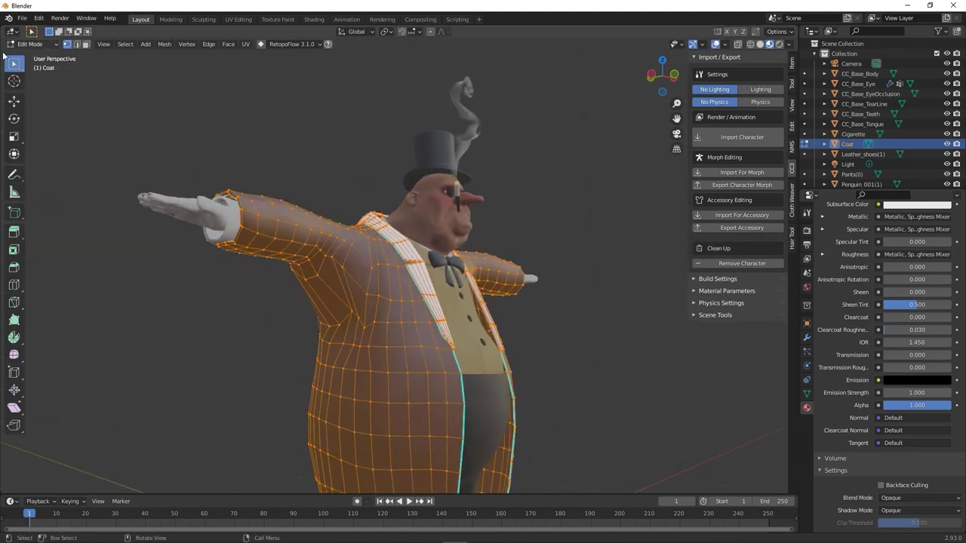
{"action": "left_click", "coordinate": [30, 45]}
- Switch the coat to Sculpt Mode, view it from the front, and enable X mirror symmetry
{"action": "left_click", "coordinate": [36, 80]}
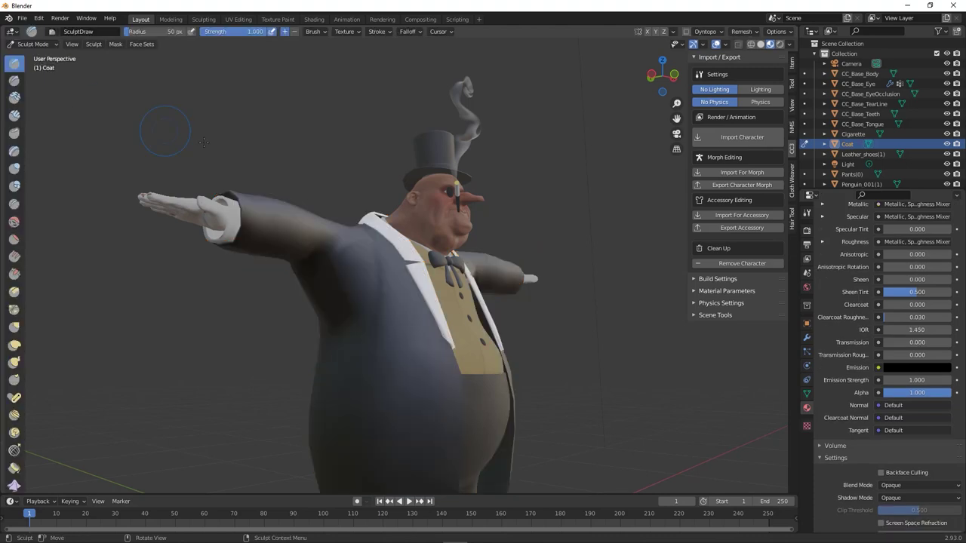
{"action": "key", "text": "KP_1"}
{"action": "scroll", "coordinate": [242, 263], "scroll_direction": "up", "scroll_amount": 2}
{"action": "middle_click_drag", "start_coordinate": [323, 309], "coordinate": [323, 264], "text": "shift"}
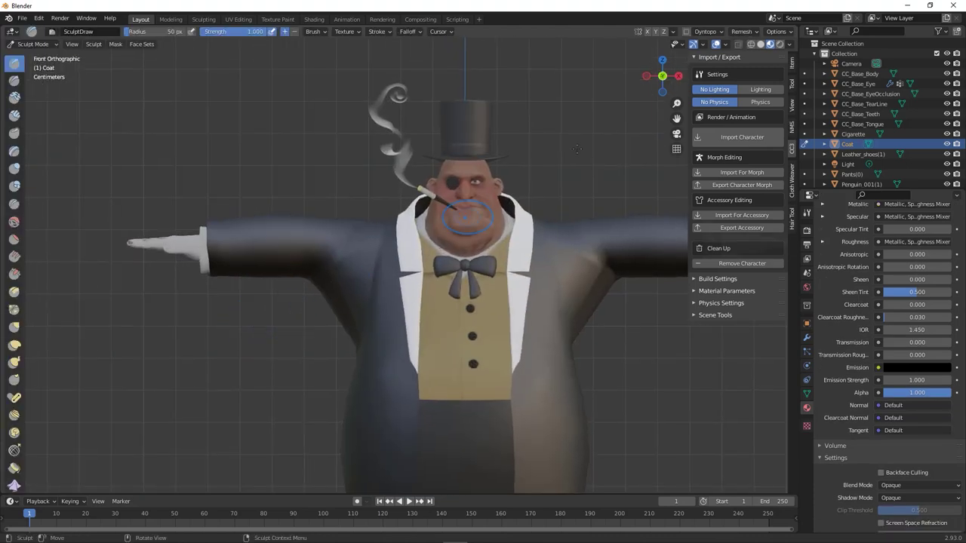
{"action": "left_click", "coordinate": [792, 83]}
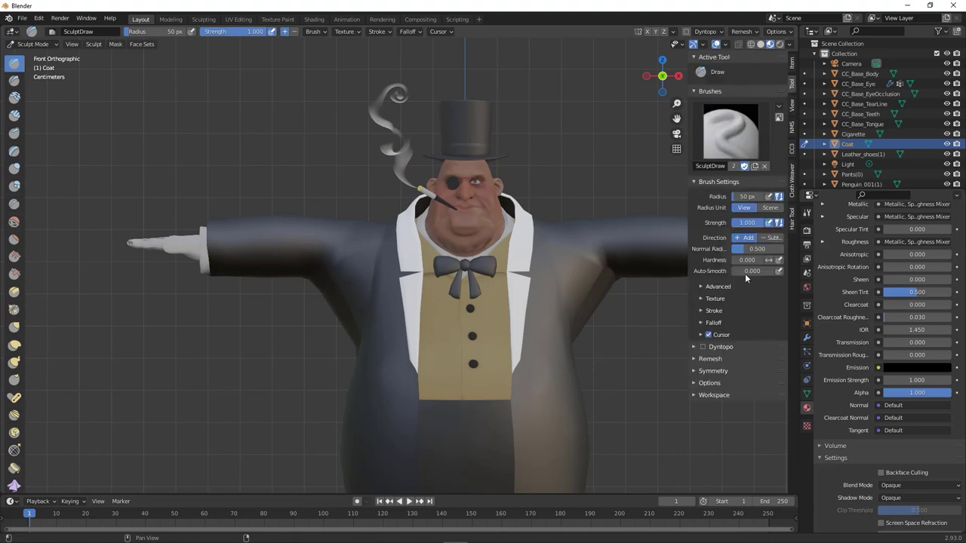
{"action": "left_click", "coordinate": [715, 372]}
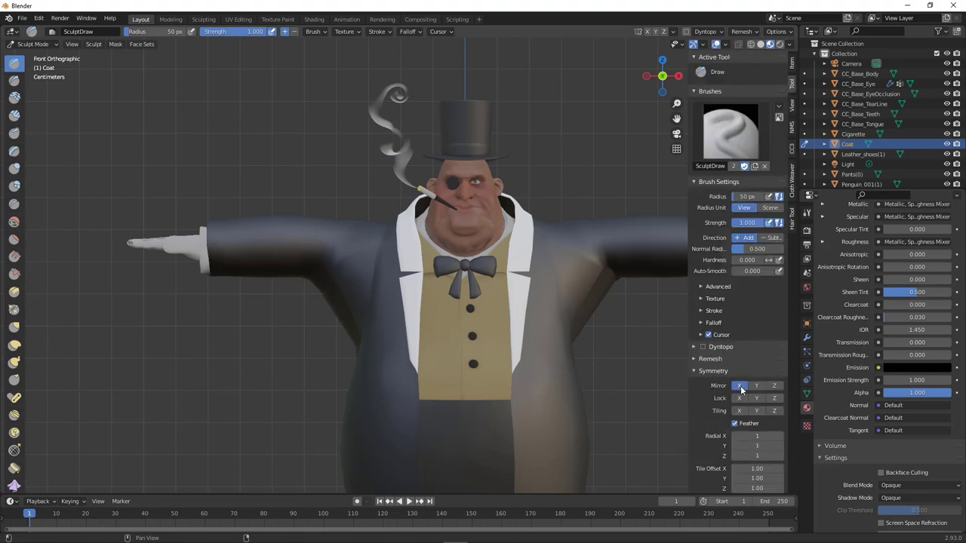
{"action": "middle_click_drag", "start_coordinate": [249, 302], "coordinate": [334, 319]}
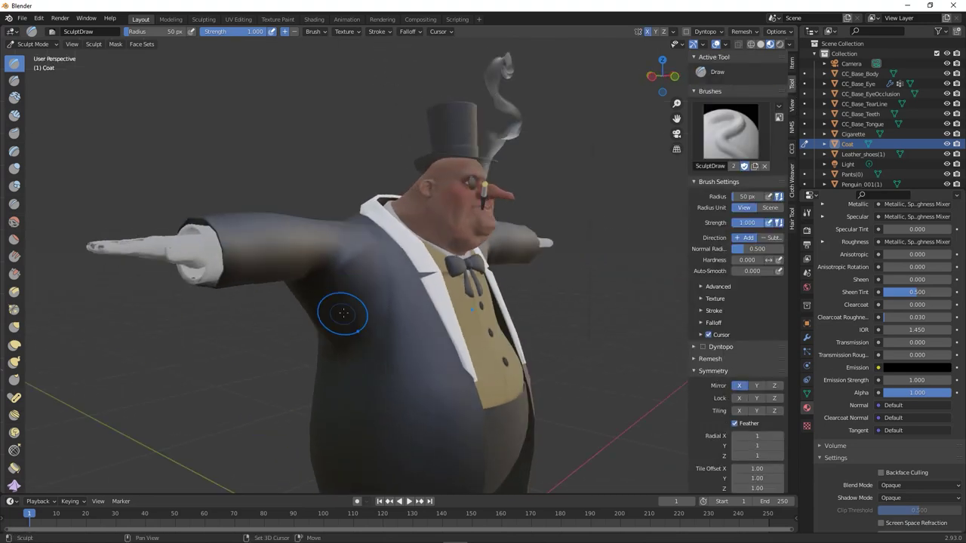
{"action": "middle_click_drag", "start_coordinate": [343, 313], "coordinate": [324, 311], "text": "alt"}
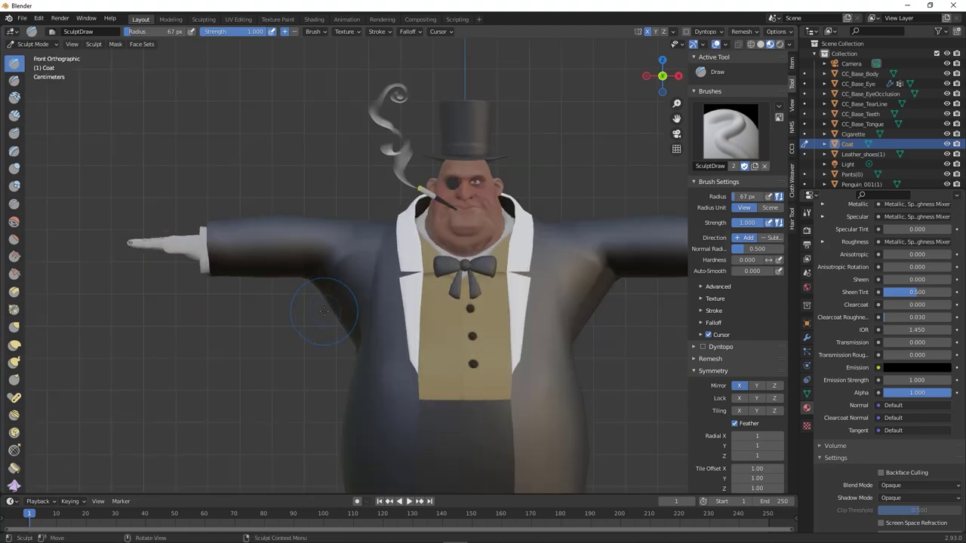
- Enlarge the brush to 137 px, sculpt both armpits, and switch to the Grab brush
{"action": "key", "text": "f"}
{"action": "left_click", "coordinate": [279, 264]}
{"action": "mouse_move", "coordinate": [279, 264]}
{"action": "middle_mouse_down"}
{"action": "mouse_move", "coordinate": [332, 308]}
{"action": "mouse_move", "coordinate": [359, 294]}
{"action": "middle_mouse_up"}
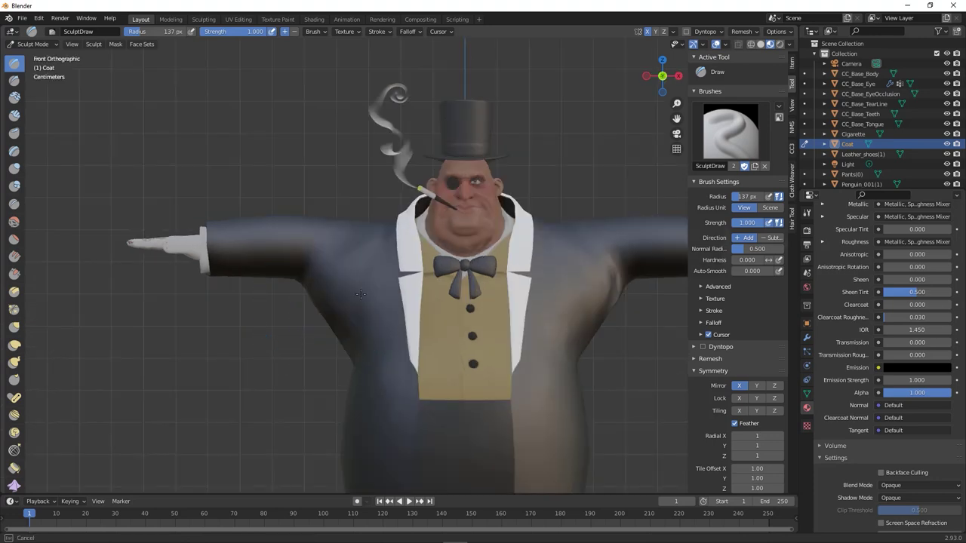
{"action": "left_click_drag", "start_coordinate": [324, 306], "coordinate": [352, 300]}
{"action": "key", "text": "g"}
{"action": "middle_click_drag", "start_coordinate": [351, 300], "coordinate": [475, 301]}
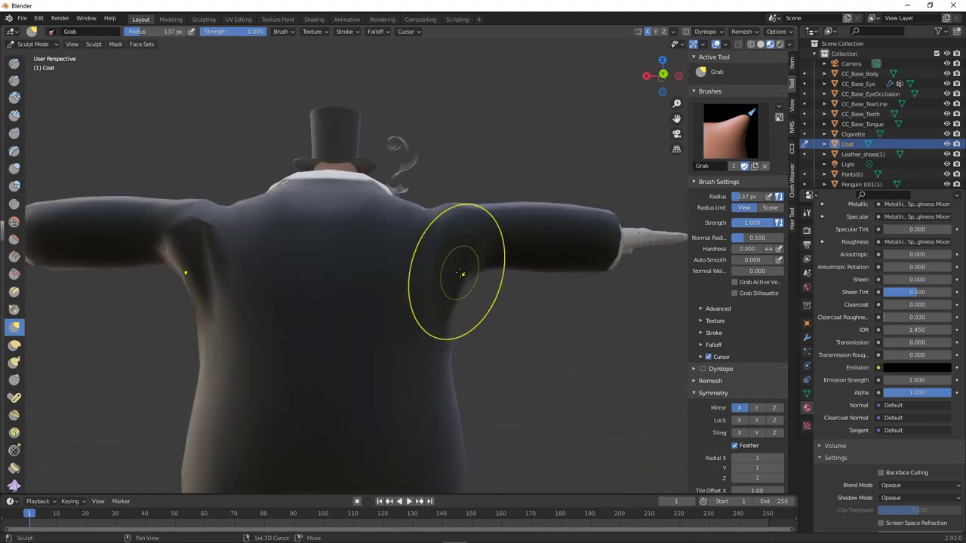
- Grab-pull both coat armpits, then set strength 0.437 and pick the Inflate brush
{"action": "mouse_move", "coordinate": [453, 290]}
{"action": "left_mouse_down"}
{"action": "mouse_move", "coordinate": [442, 271]}
{"action": "mouse_move", "coordinate": [388, 259]}
{"action": "mouse_move", "coordinate": [423, 271]}
{"action": "left_mouse_up"}
{"action": "mouse_move", "coordinate": [422, 272]}
{"action": "middle_mouse_down"}
{"action": "mouse_move", "coordinate": [350, 271]}
{"action": "mouse_move", "coordinate": [312, 291]}
{"action": "middle_mouse_up"}
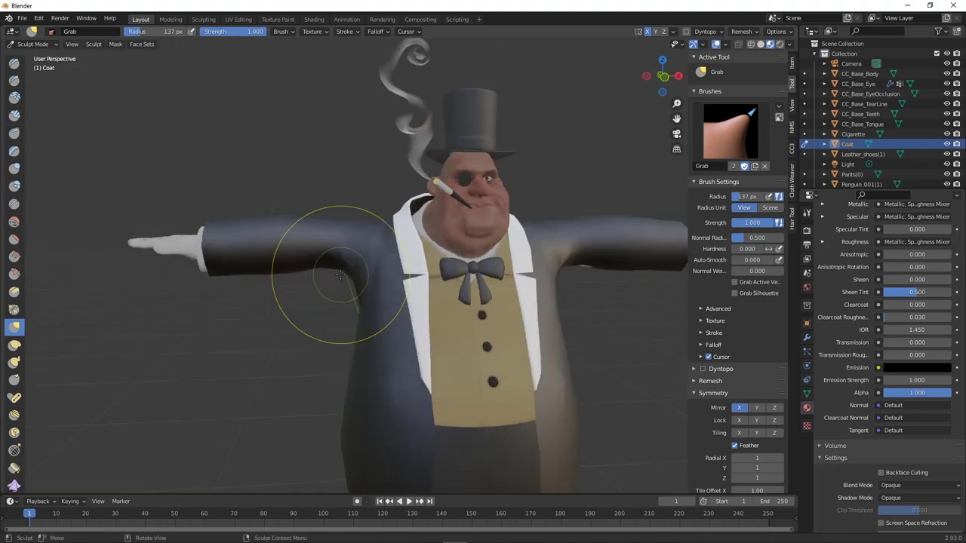
{"action": "left_click_drag", "start_coordinate": [312, 292], "coordinate": [345, 302]}
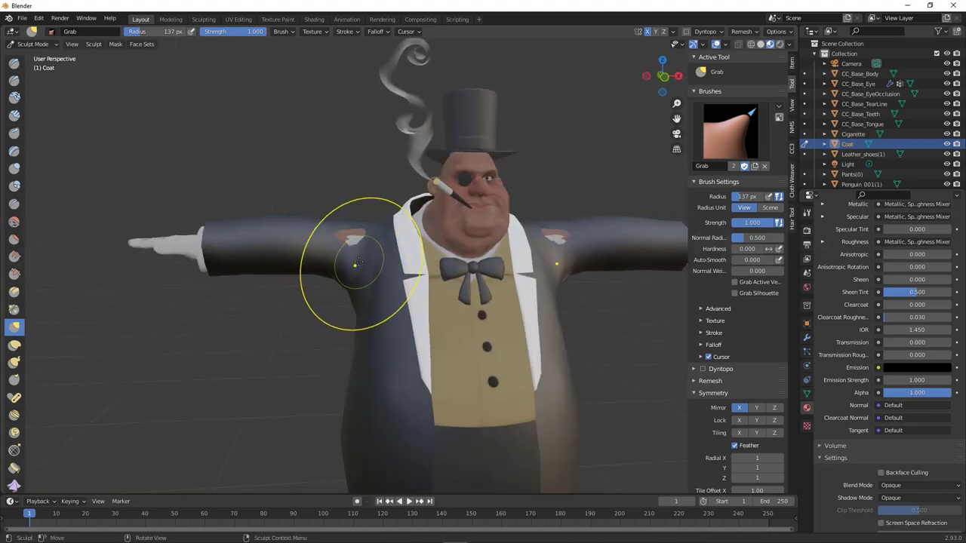
{"action": "key", "text": "shift+f"}
{"action": "left_click", "coordinate": [173, 106]}
{"action": "key", "text": "i"}
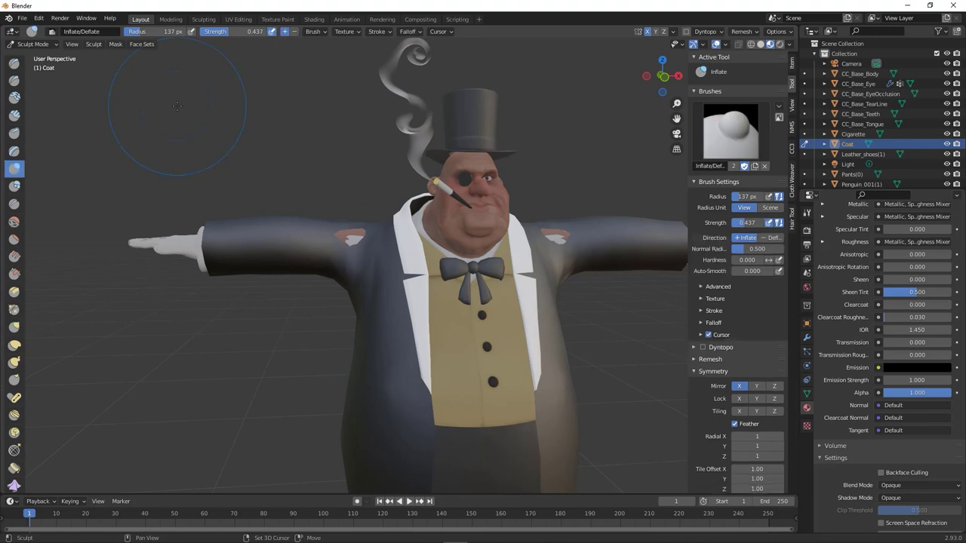
- From the front view, grab-sculpt the armpit mesh further into shape
{"action": "key", "text": "KP_1"}
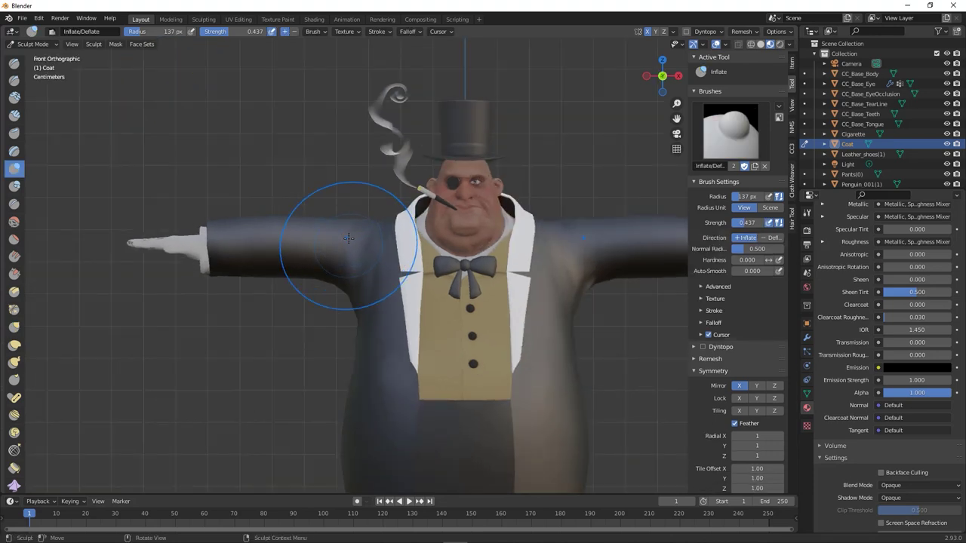
{"action": "middle_click_drag", "start_coordinate": [350, 249], "coordinate": [325, 237]}
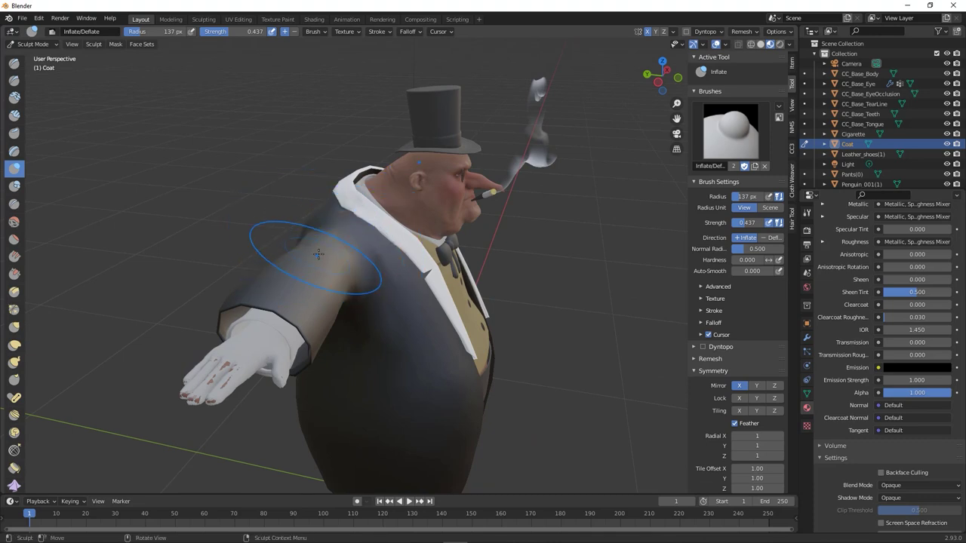
{"action": "key", "text": "KP_1"}
{"action": "scroll", "coordinate": [369, 230], "scroll_direction": "up", "scroll_amount": 5}
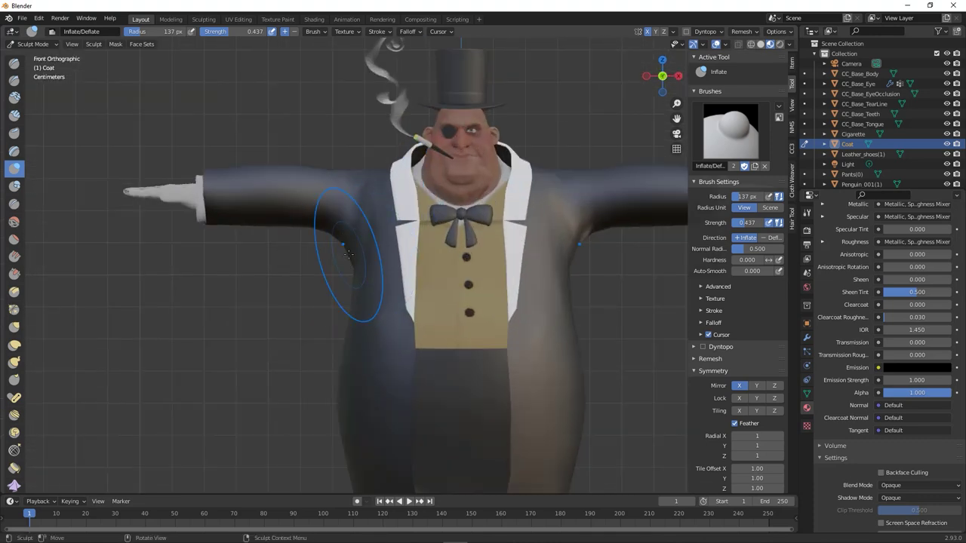
{"action": "key", "text": "g"}
{"action": "left_click_drag", "start_coordinate": [344, 253], "coordinate": [356, 238]}
{"action": "mouse_move", "coordinate": [573, 226]}
{"action": "middle_mouse_down"}
{"action": "mouse_move", "coordinate": [382, 264]}
{"action": "mouse_move", "coordinate": [400, 238]}
{"action": "mouse_move", "coordinate": [596, 255]}
{"action": "mouse_move", "coordinate": [617, 270]}
{"action": "middle_mouse_up"}
- Cut a new edge loop into the coat mesh near the armpit
{"action": "key", "text": "Tab"}
{"action": "key", "text": "Tab"}
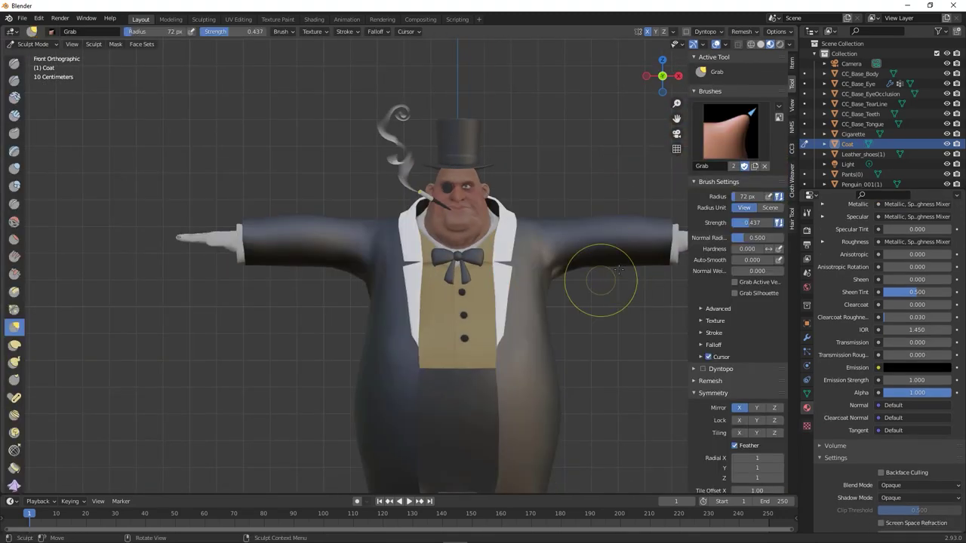
{"action": "key", "text": "Tab"}
{"action": "middle_click_drag", "start_coordinate": [378, 215], "coordinate": [438, 238]}
{"action": "key", "text": "ctrl+r"}
{"action": "left_click", "coordinate": [336, 257]}
{"action": "middle_click_drag", "start_coordinate": [585, 270], "coordinate": [638, 264]}
{"action": "key", "text": "ctrl+r"}
- Place an edge loop near the right armpit and grab-push the armpit inward
{"action": "left_click", "coordinate": [626, 268]}
{"action": "key", "text": "KP_1"}
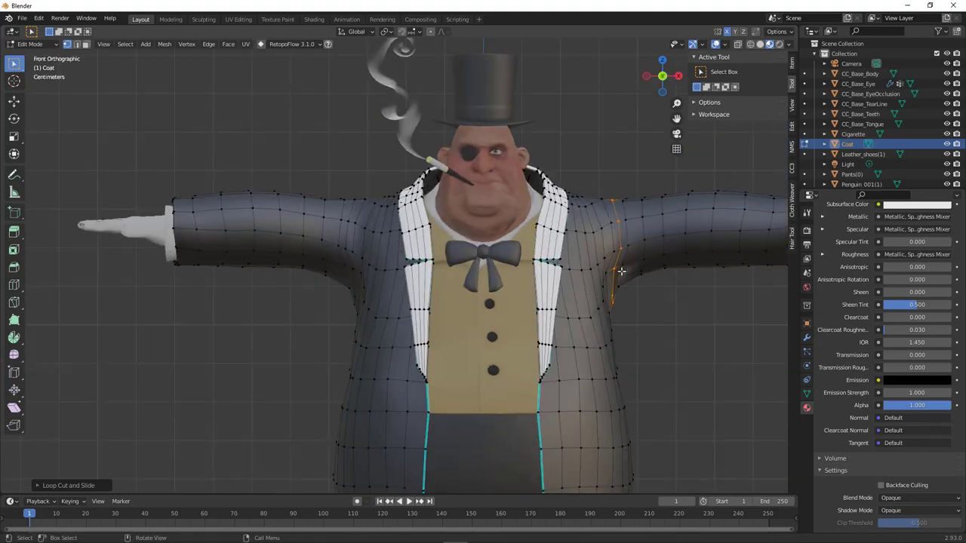
{"action": "key", "text": "ctrl+Tab"}
{"action": "mouse_move", "coordinate": [618, 269]}
{"action": "left_mouse_down"}
{"action": "mouse_move", "coordinate": [625, 291]}
{"action": "mouse_move", "coordinate": [617, 274]}
{"action": "left_mouse_up"}
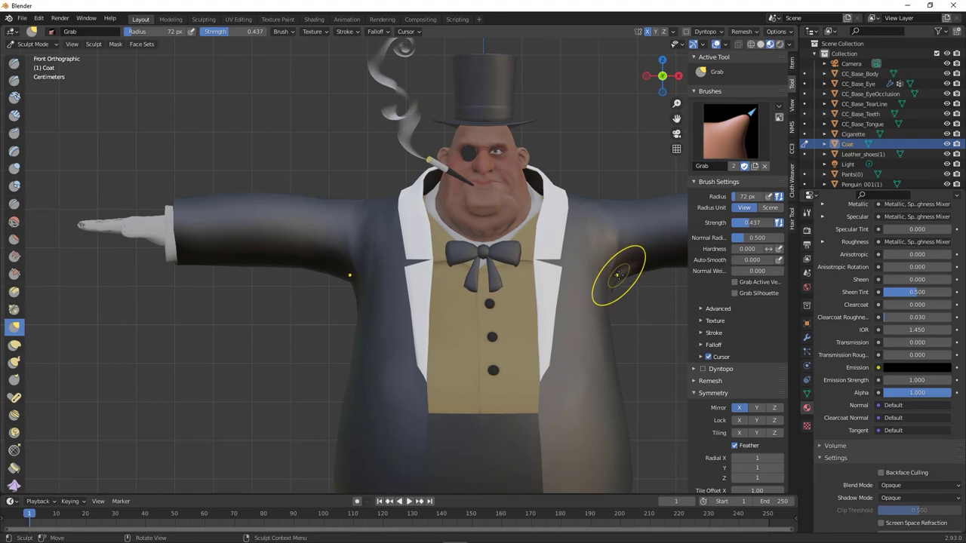
- Select the whole coat, run Average Normals (Face Area) and Set Normals from Faces
{"action": "key", "text": "Tab"}
{"action": "key", "text": "a"}
{"action": "middle_click_drag", "start_coordinate": [619, 276], "coordinate": [596, 274]}
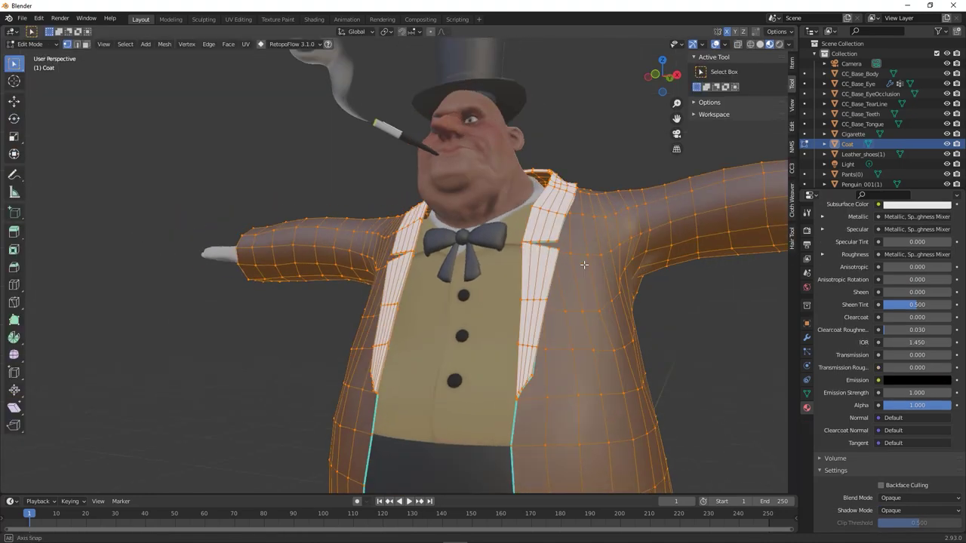
{"action": "key", "text": "KP_1"}
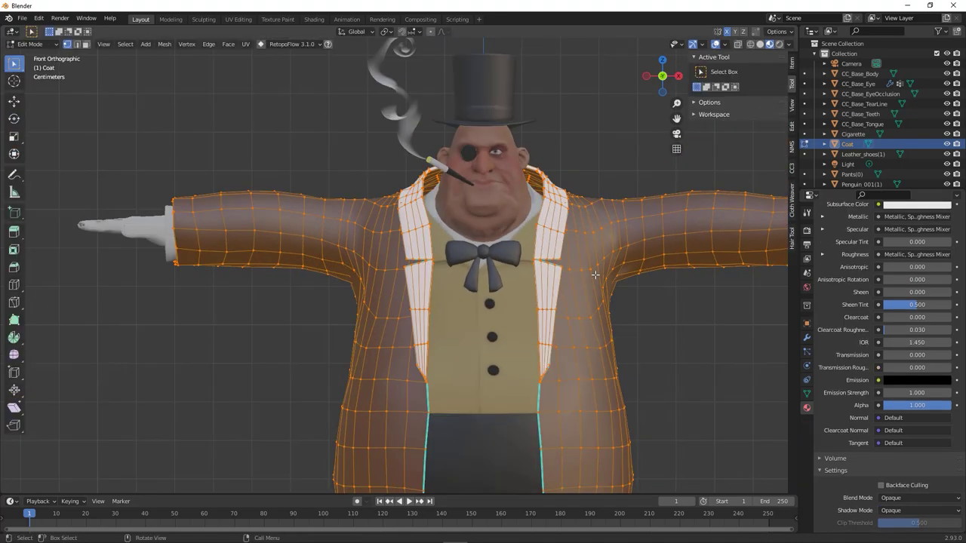
{"action": "key", "text": "F3"}
{"action": "type", "text": "avera"}
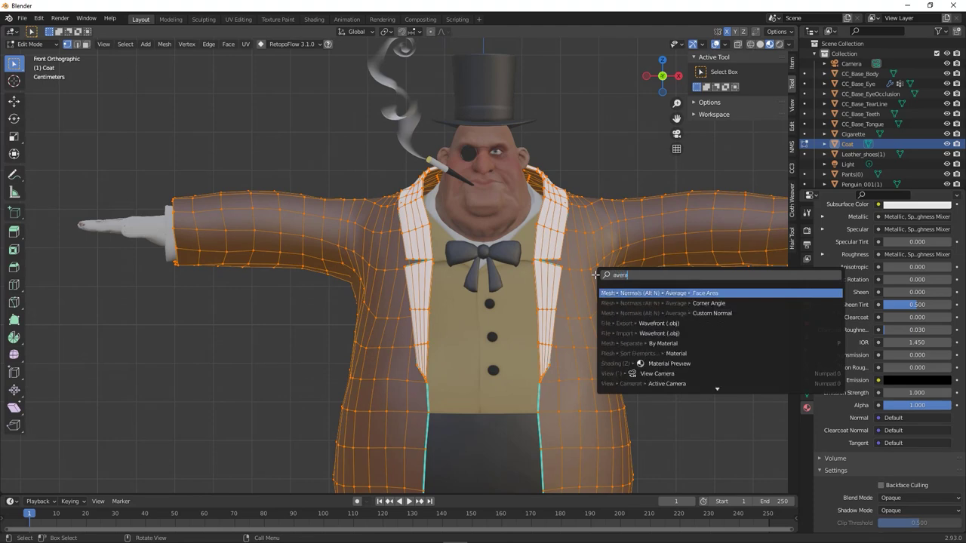
{"action": "key", "text": "Return"}
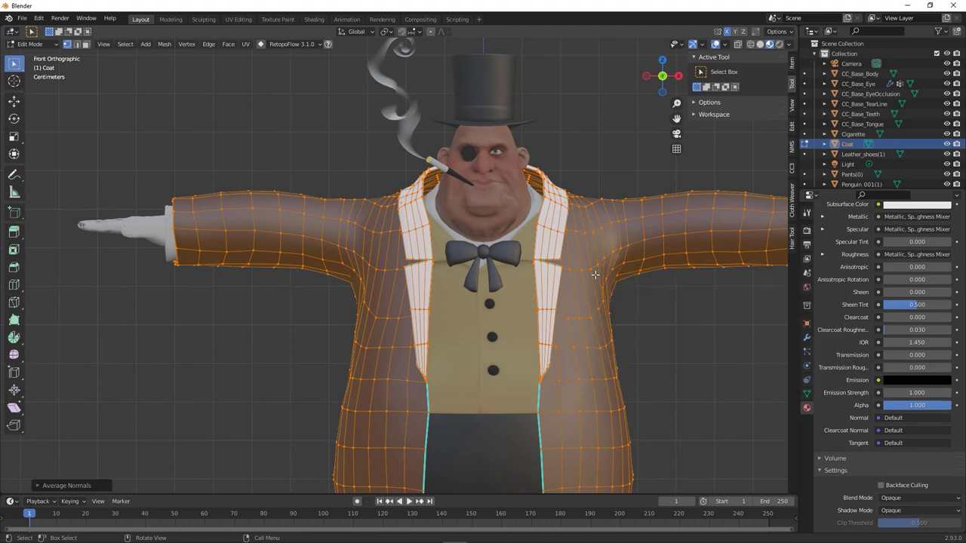
{"action": "key", "text": "F3"}
{"action": "type", "text": "set"}
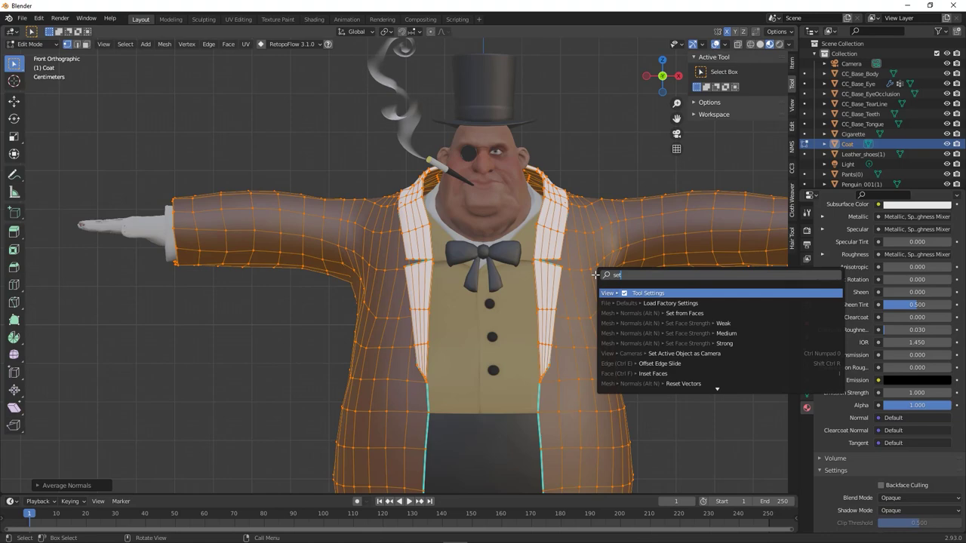
{"action": "key", "text": "Down"}
{"action": "key", "text": "Return"}
{"action": "key", "text": "ctrl+Tab"}
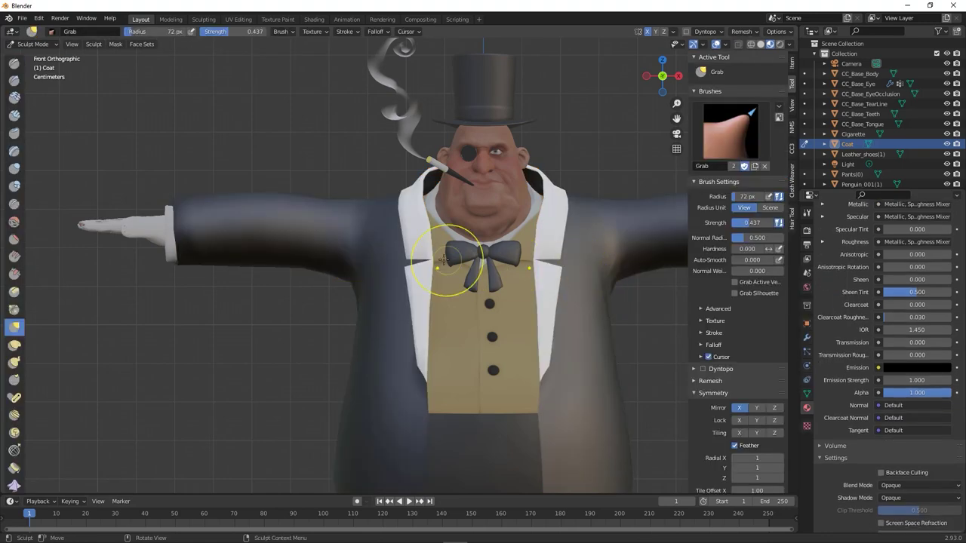
- Check the reshaped coat from several angles and return it to Object Mode
{"action": "scroll", "coordinate": [377, 272], "scroll_direction": "down", "scroll_amount": 3}
{"action": "middle_click_drag", "start_coordinate": [338, 274], "coordinate": [313, 280]}
{"action": "key", "text": "KP_1"}
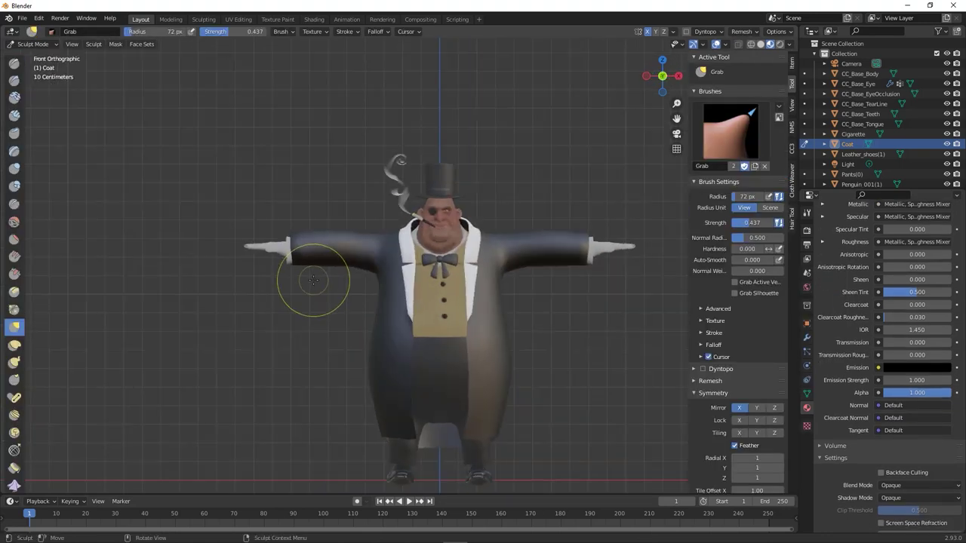
{"action": "scroll", "coordinate": [333, 262], "scroll_direction": "up", "scroll_amount": 2}
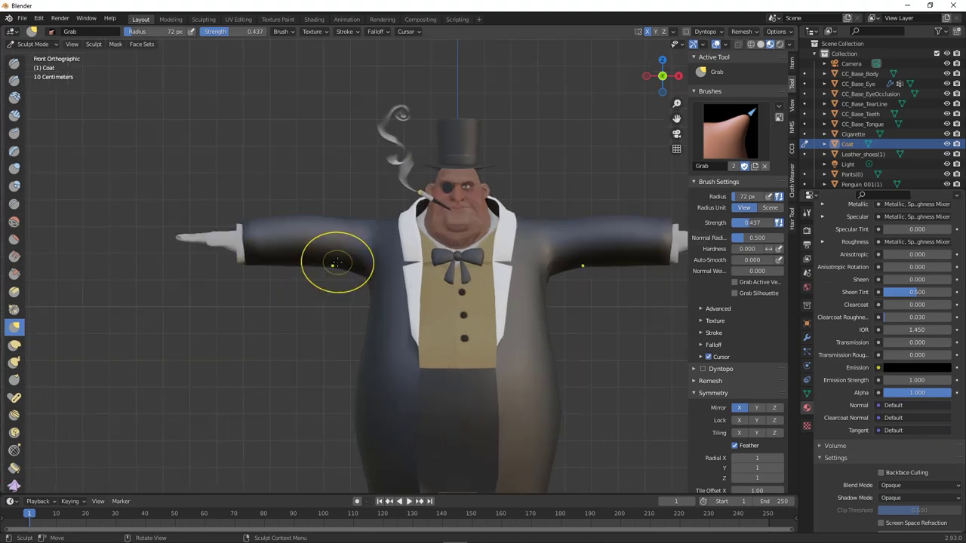
{"action": "scroll", "coordinate": [343, 240], "scroll_direction": "down", "scroll_amount": 3}
{"action": "scroll", "coordinate": [402, 276], "scroll_direction": "up", "scroll_amount": 3}
{"action": "scroll", "coordinate": [401, 273], "scroll_direction": "up", "scroll_amount": 2}
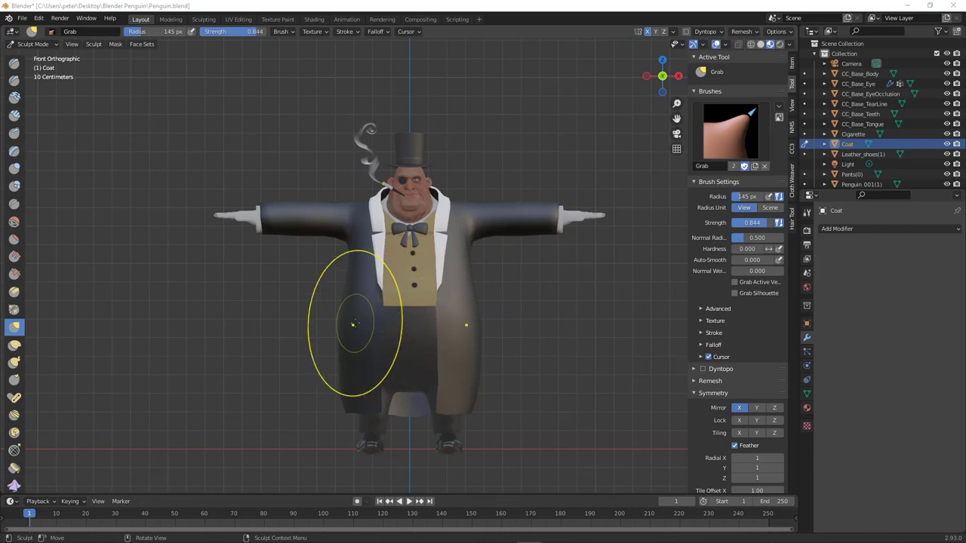
{"action": "mouse_move", "coordinate": [334, 355]}
{"action": "middle_mouse_down"}
{"action": "mouse_move", "coordinate": [383, 302]}
{"action": "mouse_move", "coordinate": [322, 259]}
{"action": "middle_mouse_up"}
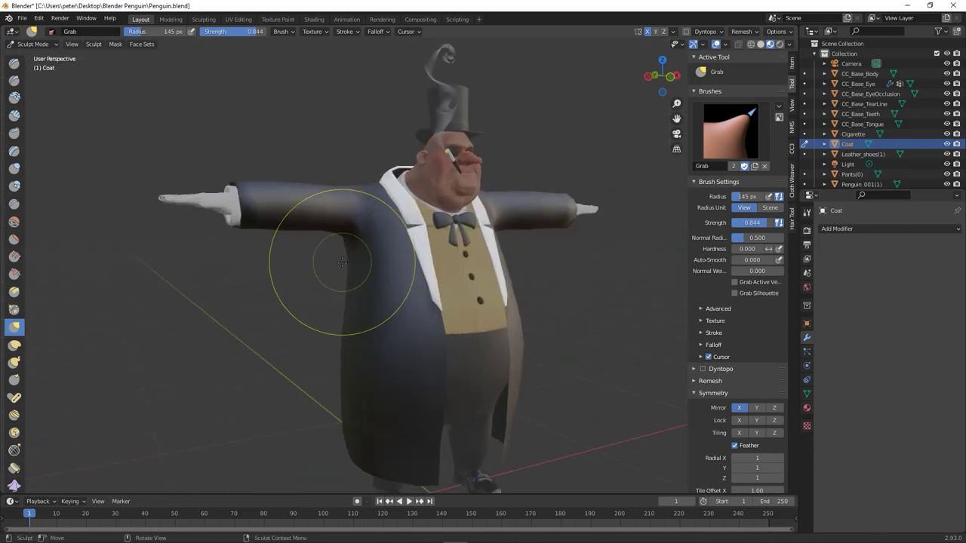
{"action": "key", "text": "KP_1"}
{"action": "left_click", "coordinate": [34, 44]}
{"action": "left_click", "coordinate": [36, 58]}
{"action": "scroll", "coordinate": [452, 414], "scroll_direction": "up", "scroll_amount": 4}
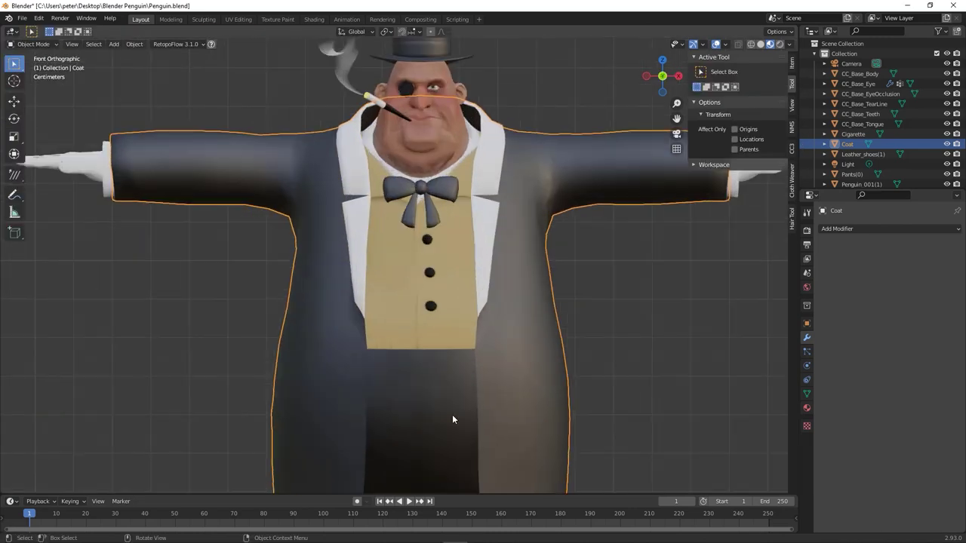
- Select the pants and add a centred edge loop in Edit Mode
{"action": "scroll", "coordinate": [424, 323], "scroll_direction": "up", "scroll_amount": 3}
{"action": "scroll", "coordinate": [432, 304], "scroll_direction": "down", "scroll_amount": 5}
{"action": "left_click", "coordinate": [490, 353]}
{"action": "key", "text": "Tab"}
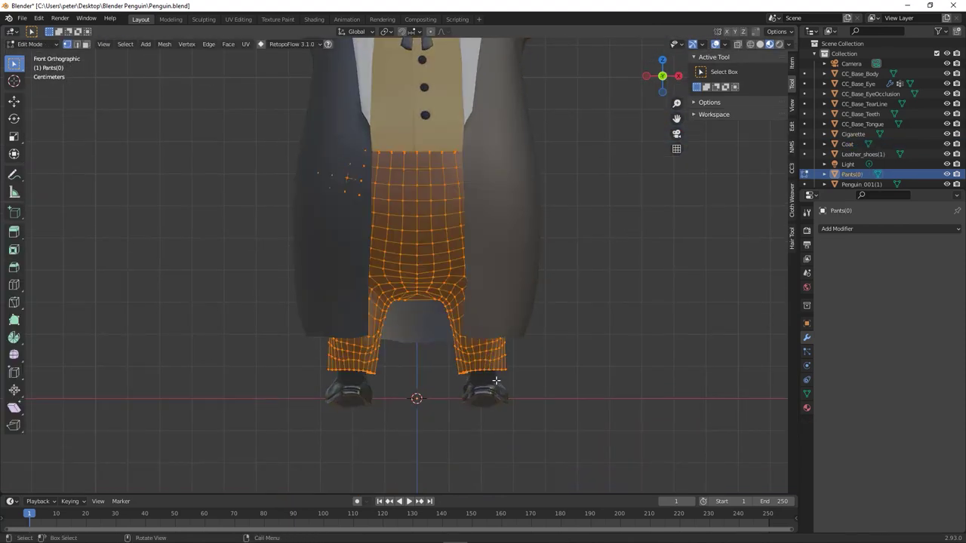
{"action": "middle_click_drag", "start_coordinate": [495, 381], "coordinate": [513, 343]}
{"action": "key", "text": "ctrl+r"}
{"action": "left_click", "coordinate": [498, 309]}
{"action": "right_click", "coordinate": [498, 310]}
{"action": "middle_click_drag", "start_coordinate": [498, 309], "coordinate": [343, 288]}
{"action": "scroll", "coordinate": [343, 289], "scroll_direction": "up", "scroll_amount": 1}
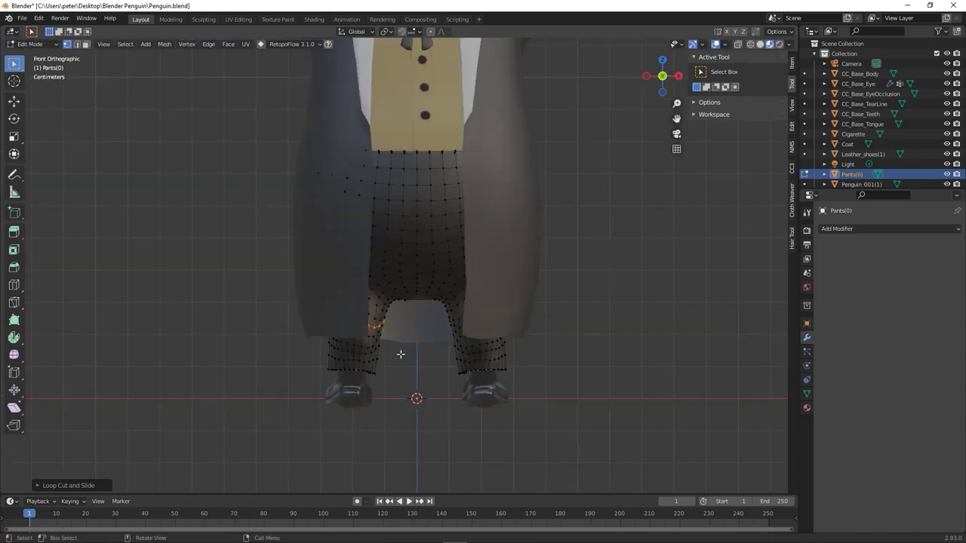
{"action": "mouse_move", "coordinate": [417, 361]}
{"action": "middle_mouse_down"}
{"action": "mouse_move", "coordinate": [433, 233]}
{"action": "mouse_move", "coordinate": [415, 237]}
{"action": "middle_mouse_up"}
- Switch the pants to Sculpt Mode with X mirror symmetry enabled
{"action": "left_click", "coordinate": [46, 44]}
{"action": "key", "text": "KP_1"}
{"action": "key", "text": "Tab"}
{"action": "key", "text": "Tab"}
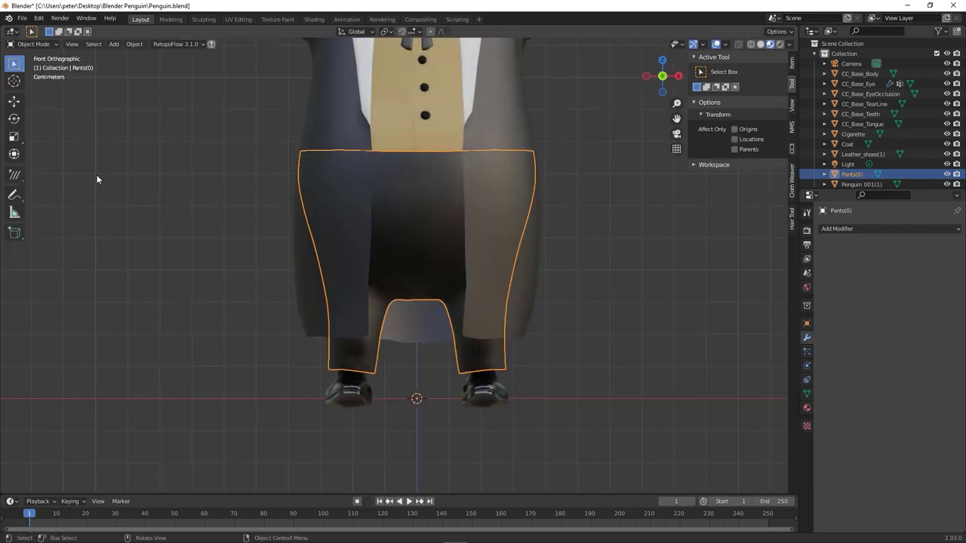
{"action": "left_click", "coordinate": [34, 44]}
{"action": "left_click", "coordinate": [34, 78]}
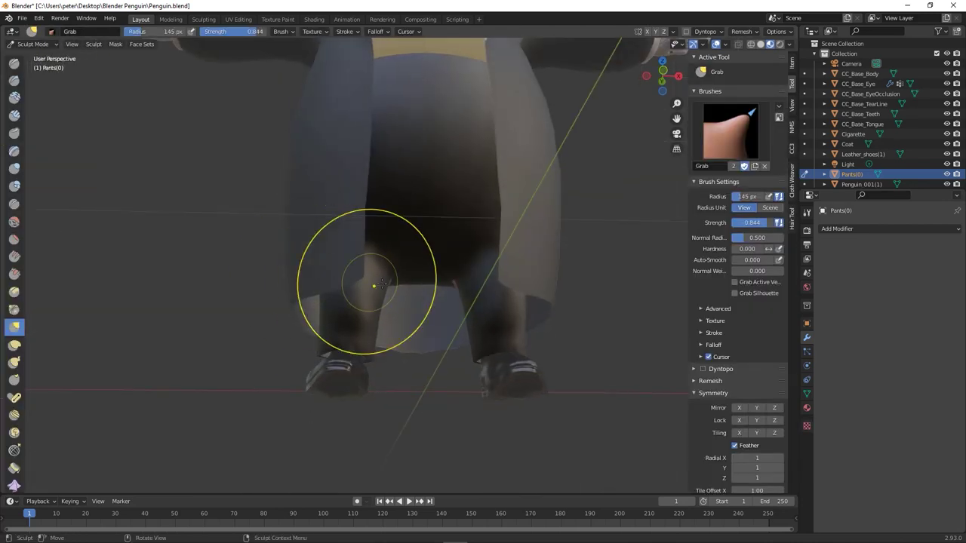
{"action": "left_click", "coordinate": [740, 408]}
{"action": "key", "text": "KP_1"}
- Grab-shape the crotch and inner legs at 0.481 strength, return to Object Mode, select the coat
{"action": "left_click_drag", "start_coordinate": [463, 379], "coordinate": [446, 330]}
{"action": "key", "text": "shift+f"}
{"action": "left_click", "coordinate": [354, 350]}
{"action": "mouse_move", "coordinate": [353, 350]}
{"action": "middle_mouse_down"}
{"action": "mouse_move", "coordinate": [516, 357]}
{"action": "mouse_move", "coordinate": [496, 344]}
{"action": "middle_mouse_up"}
{"action": "left_click", "coordinate": [34, 43]}
{"action": "left_click", "coordinate": [37, 59]}
{"action": "left_click", "coordinate": [323, 203]}
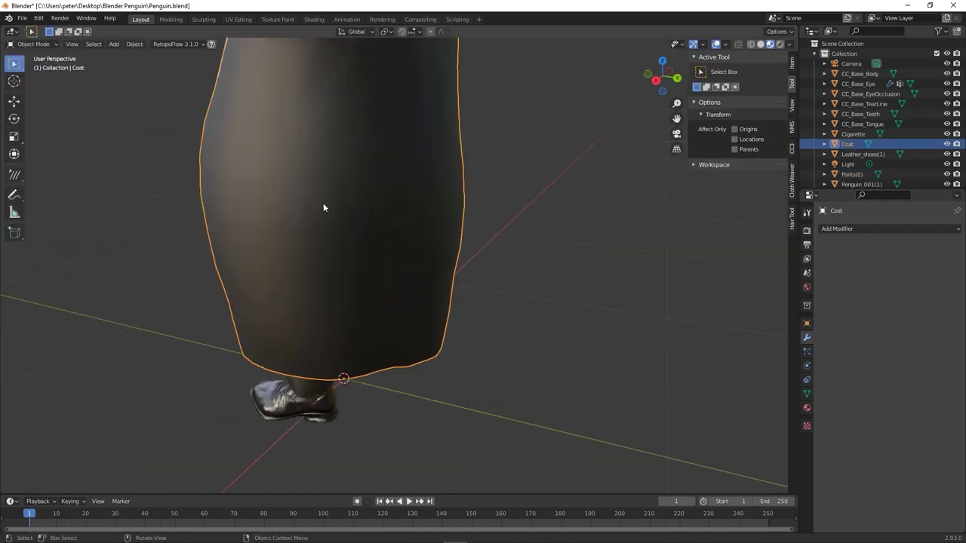
- Sculpt the coat hem with a 297 px brush and frame the penguin from the front
{"action": "middle_click_drag", "start_coordinate": [323, 208], "coordinate": [351, 220]}
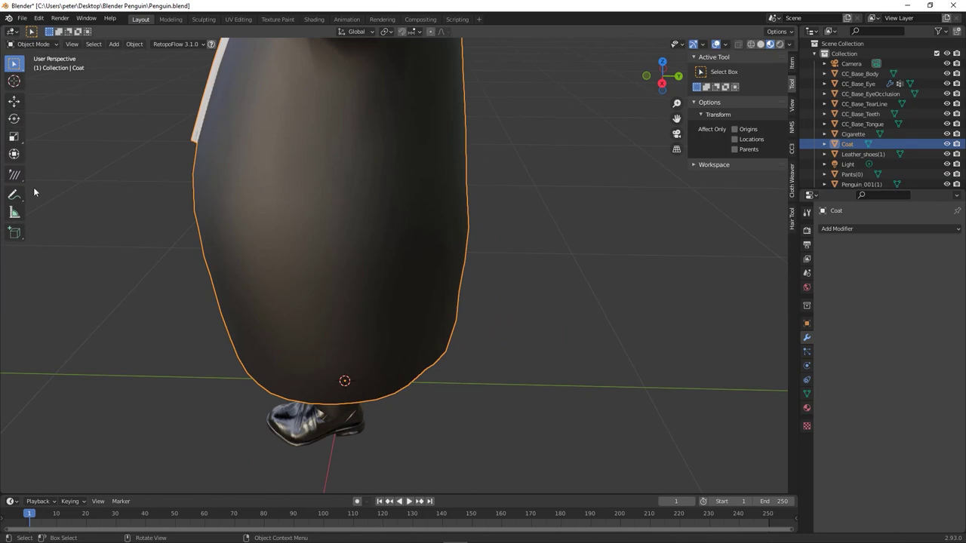
{"action": "left_click", "coordinate": [33, 44]}
{"action": "left_click", "coordinate": [34, 92]}
{"action": "key", "text": "f"}
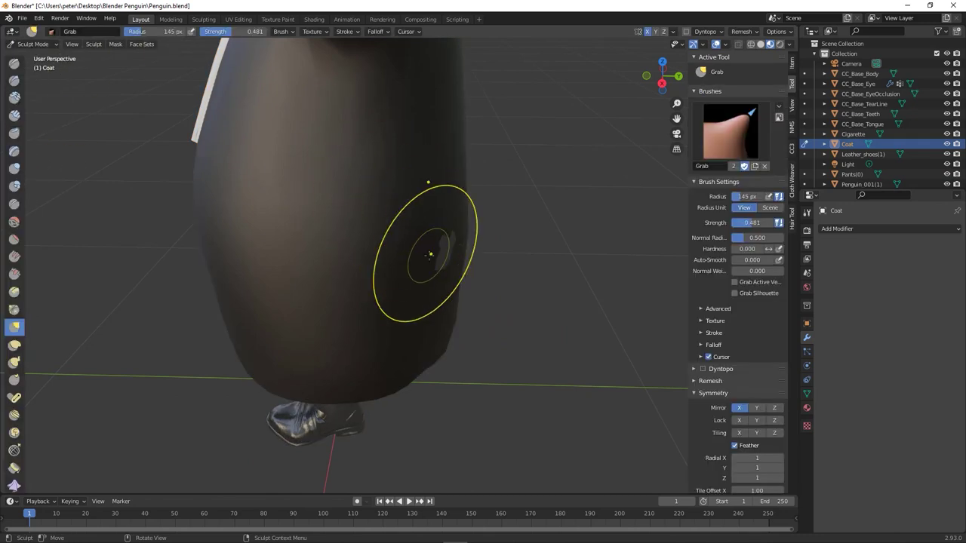
{"action": "left_click", "coordinate": [430, 254]}
{"action": "middle_click_drag", "start_coordinate": [430, 255], "coordinate": [463, 304]}
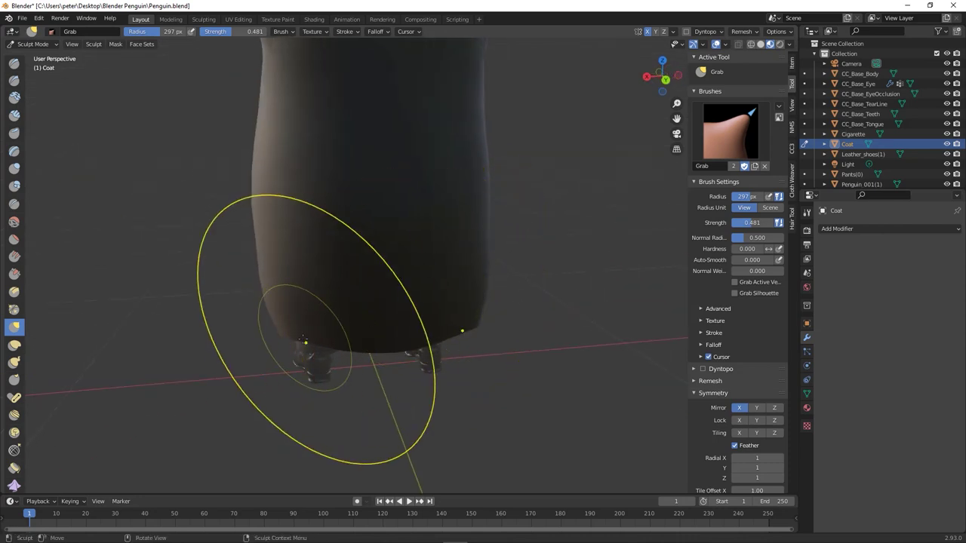
{"action": "key", "text": "KP_1"}
{"action": "key", "text": "KP_Decimal"}
{"action": "scroll", "coordinate": [452, 240], "scroll_direction": "up", "scroll_amount": 5}
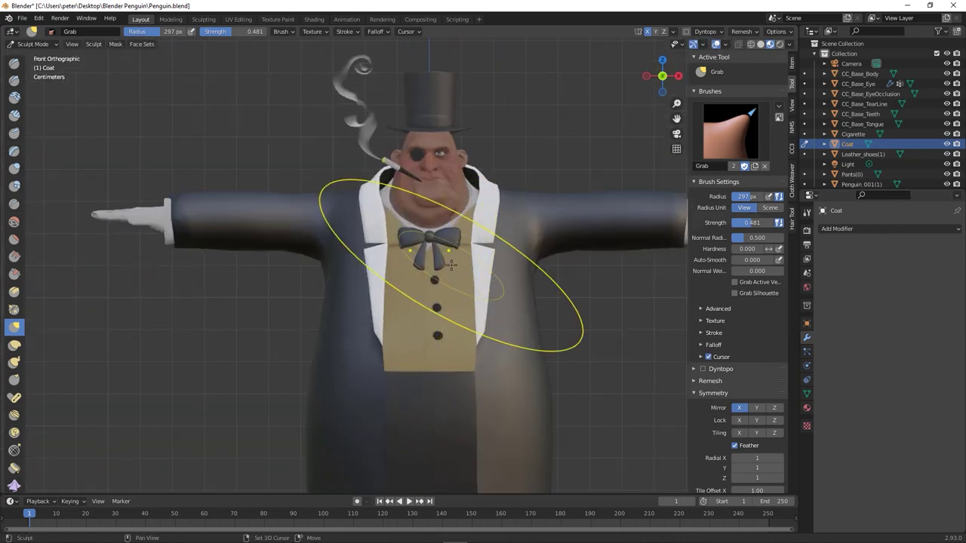
{"action": "scroll", "coordinate": [454, 235], "scroll_direction": "down", "scroll_amount": 1}
- Return to Object Mode, then open the coat in Edit Mode with nothing selected
{"action": "left_click", "coordinate": [30, 44]}
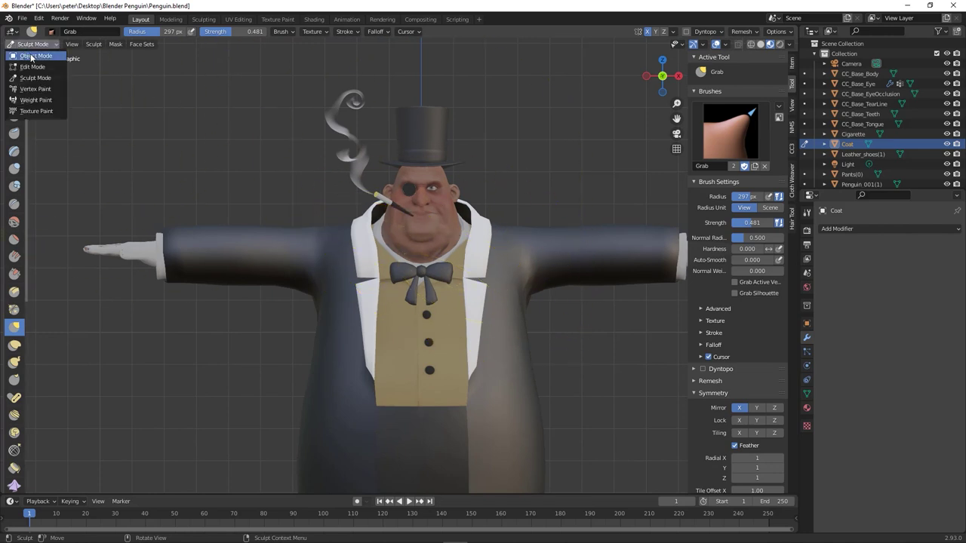
{"action": "left_click", "coordinate": [34, 53]}
{"action": "scroll", "coordinate": [559, 242], "scroll_direction": "down", "scroll_amount": 2}
{"action": "key", "text": "Tab"}
{"action": "key", "text": "alt+a"}
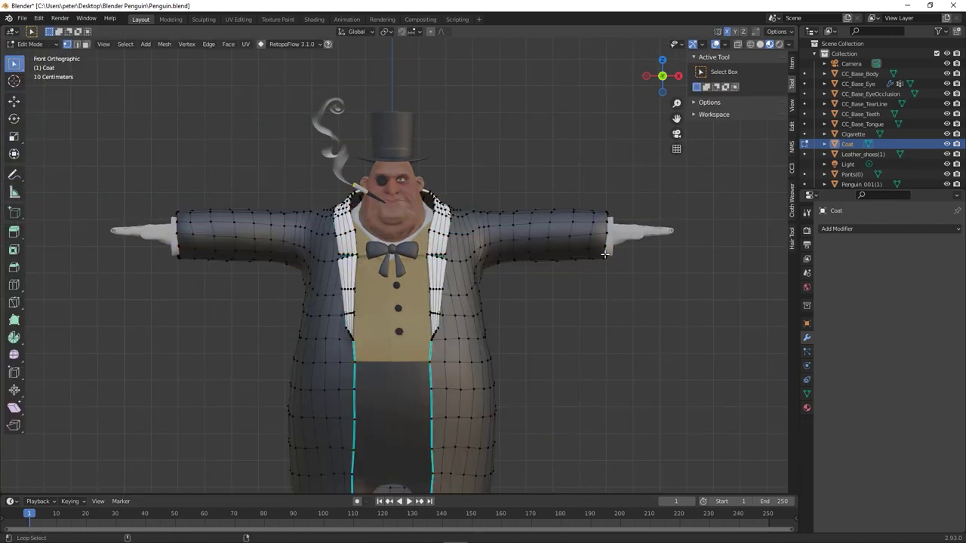
- Hide the coat with H and view the penguin from the front
{"action": "middle_click_drag", "start_coordinate": [616, 264], "coordinate": [571, 269]}
{"action": "key", "text": "Tab"}
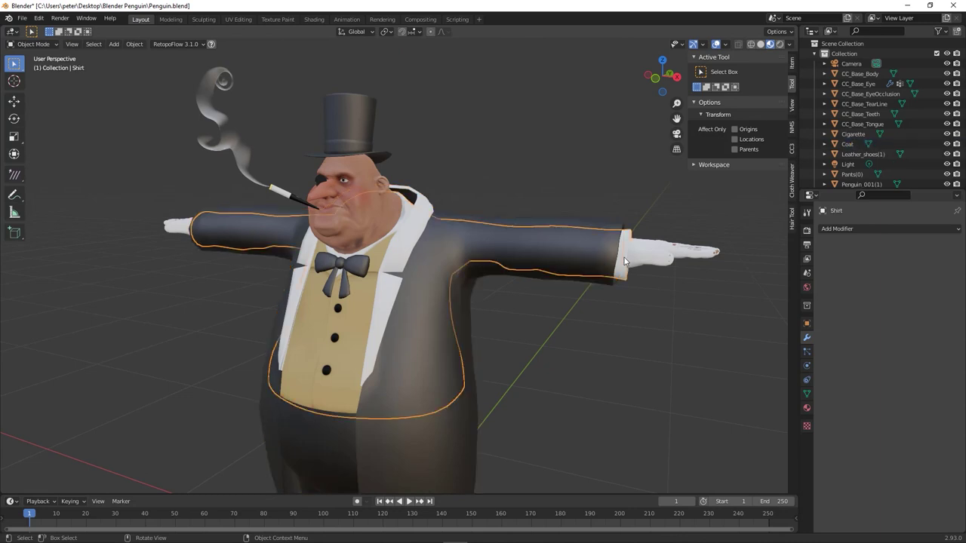
{"action": "left_click", "coordinate": [624, 258]}
{"action": "key", "text": "h"}
{"action": "key", "text": "KP_1"}
{"action": "scroll", "coordinate": [491, 260], "scroll_direction": "up", "scroll_amount": 3}
- Put the shirt in Sculpt Mode with the Inflate brush and X-axis mirroring
{"action": "left_click", "coordinate": [464, 323]}
{"action": "key", "text": "Tab"}
{"action": "key", "text": "alt+a"}
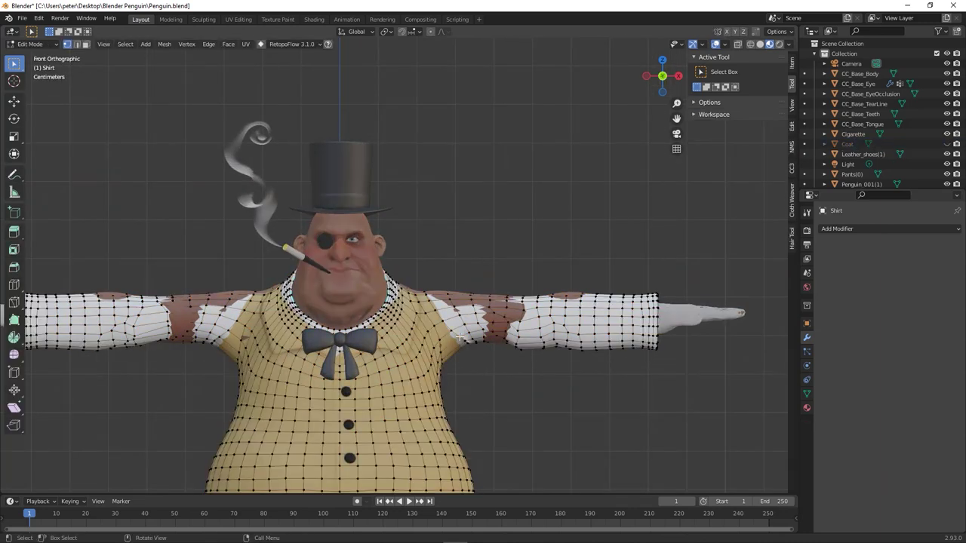
{"action": "key", "text": "Tab"}
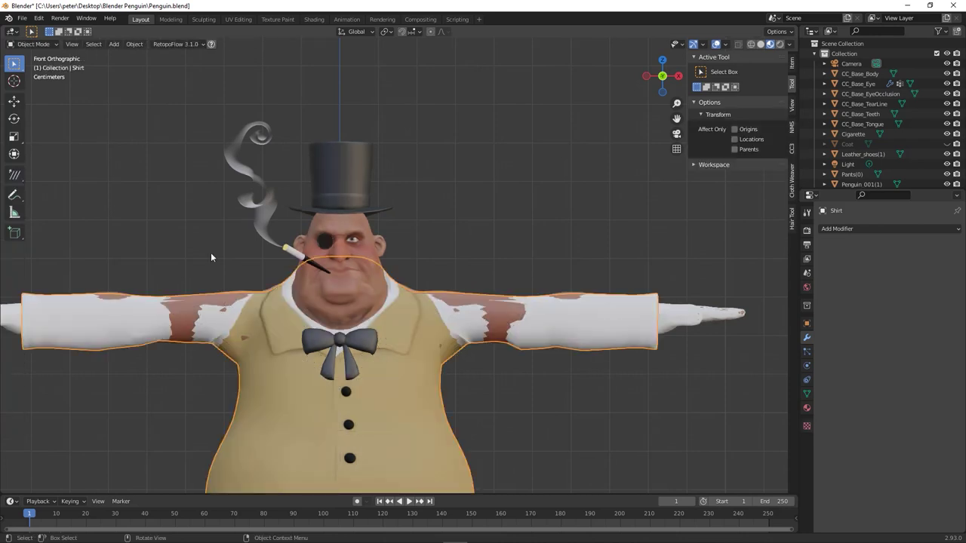
{"action": "left_click", "coordinate": [34, 44]}
{"action": "left_click", "coordinate": [34, 86]}
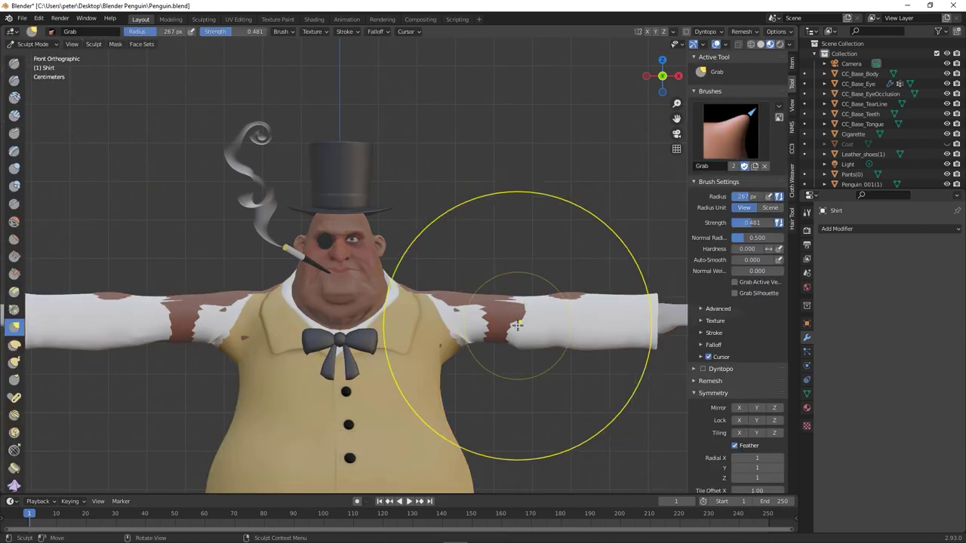
{"action": "key", "text": "i"}
{"action": "left_click", "coordinate": [744, 387]}
- Inflate both shirt sleeves near the armpits with a 140 px brush
{"action": "middle_click_drag", "start_coordinate": [443, 302], "coordinate": [474, 302]}
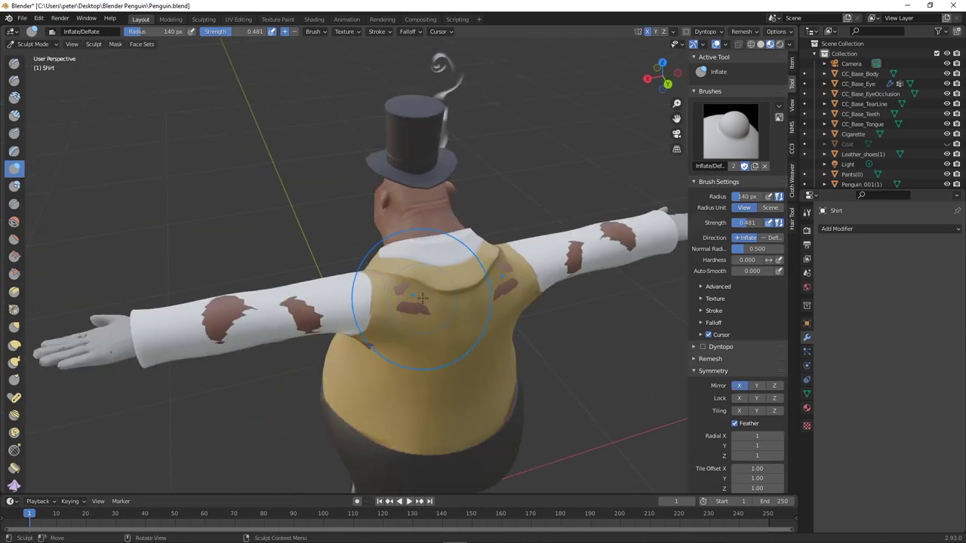
{"action": "key", "text": "KP_1"}
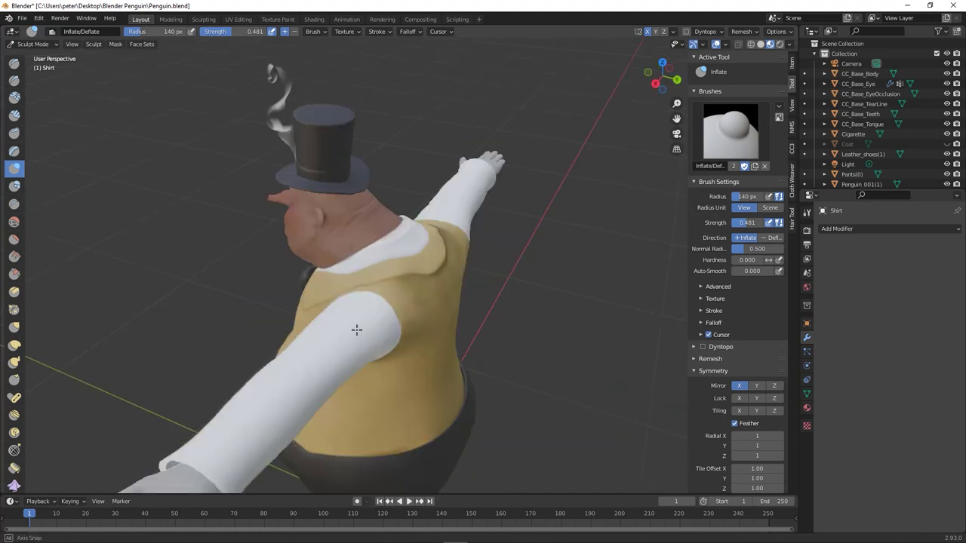
{"action": "left_click_drag", "start_coordinate": [494, 331], "coordinate": [548, 332]}
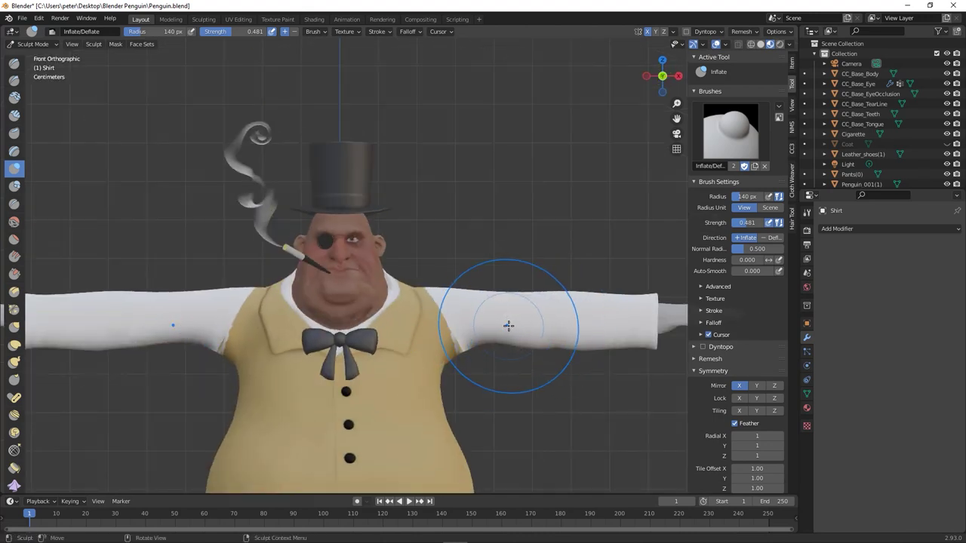
{"action": "scroll", "coordinate": [576, 302], "scroll_direction": "down", "scroll_amount": 2}
{"action": "scroll", "coordinate": [442, 291], "scroll_direction": "up", "scroll_amount": 2}
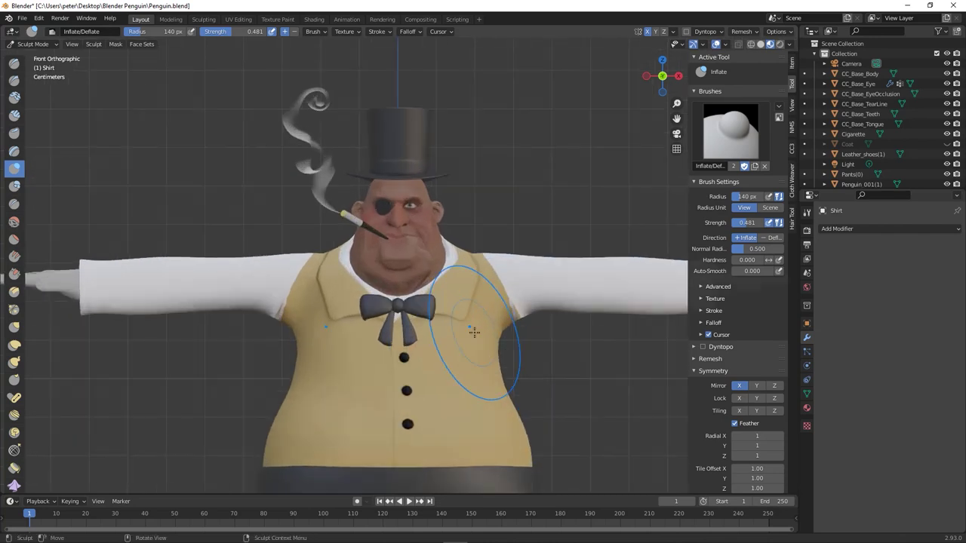
{"action": "scroll", "coordinate": [903, 149], "scroll_direction": "down", "scroll_amount": 2}
{"action": "scroll", "coordinate": [902, 149], "scroll_direction": "down", "scroll_amount": 1}
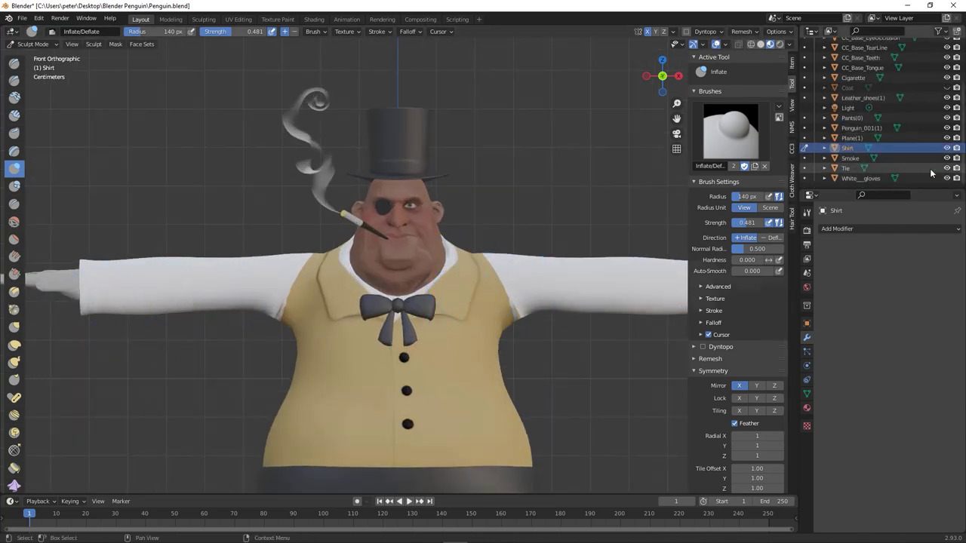
- Unhide the coat in the outliner and return to Object Mode
{"action": "left_click", "coordinate": [947, 88]}
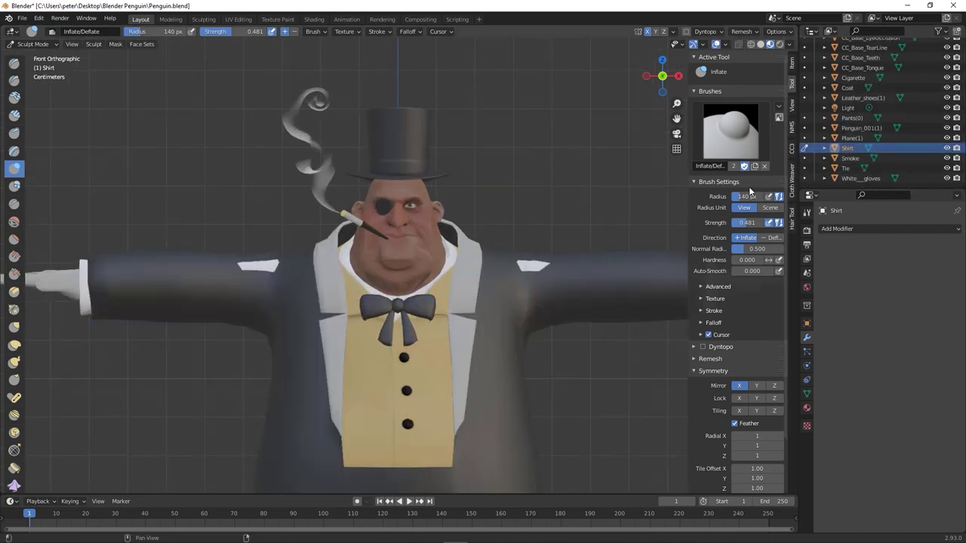
{"action": "left_click", "coordinate": [34, 44]}
{"action": "left_click", "coordinate": [34, 58]}
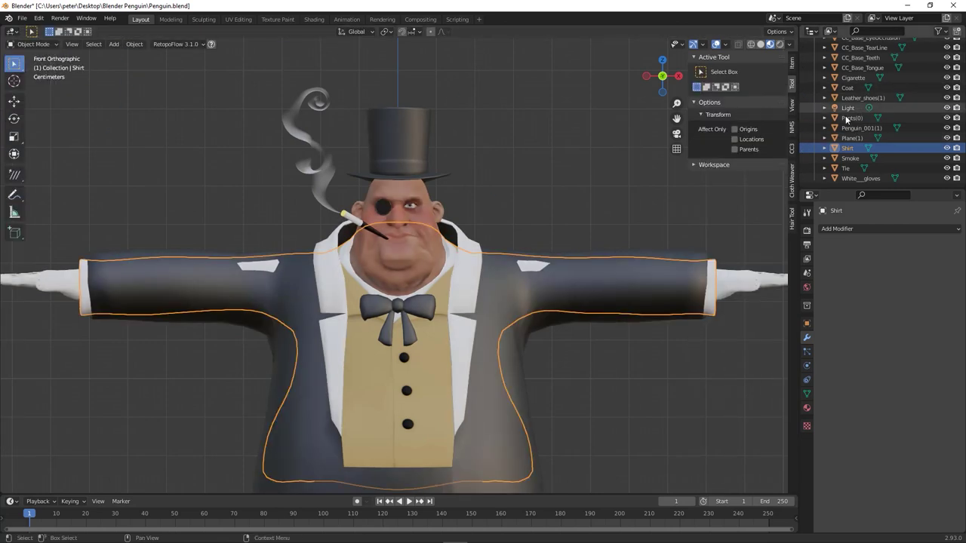
{"action": "left_click", "coordinate": [847, 87]}
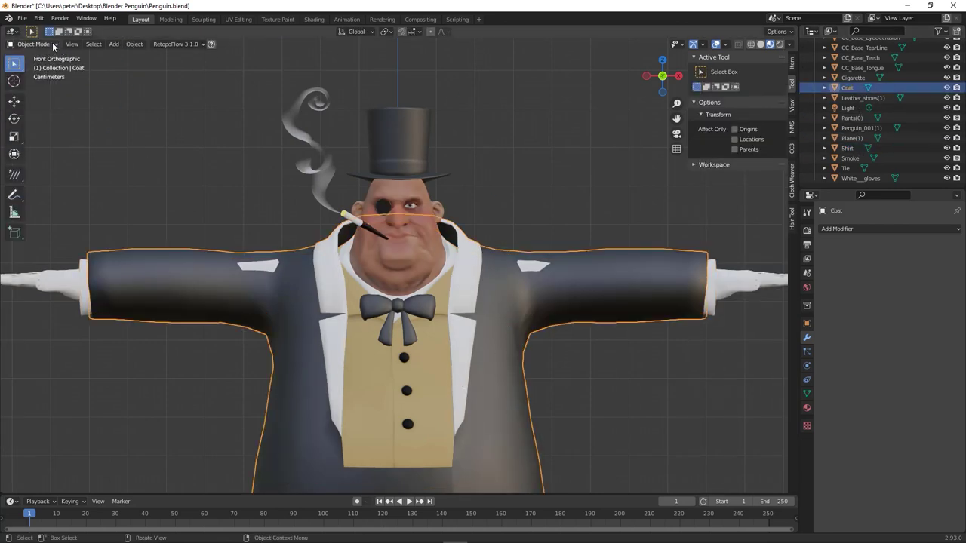
{"action": "left_click", "coordinate": [52, 42]}
{"action": "left_click", "coordinate": [34, 87]}
{"action": "mouse_move", "coordinate": [513, 252]}
{"action": "middle_mouse_down"}
{"action": "mouse_move", "coordinate": [556, 259]}
{"action": "mouse_move", "coordinate": [572, 344]}
{"action": "mouse_move", "coordinate": [502, 317]}
{"action": "middle_mouse_up"}
{"action": "mouse_move", "coordinate": [513, 351]}
{"action": "middle_mouse_down"}
{"action": "mouse_move", "coordinate": [502, 203]}
{"action": "mouse_move", "coordinate": [377, 345]}
{"action": "mouse_move", "coordinate": [573, 265]}
{"action": "middle_mouse_up"}
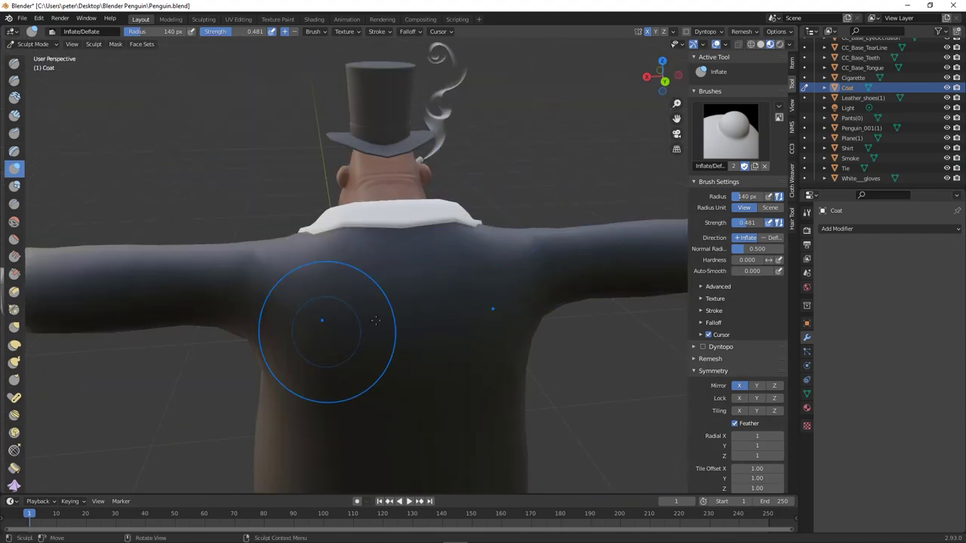
{"action": "middle_click_drag", "start_coordinate": [324, 319], "coordinate": [420, 355]}
{"action": "key", "text": "KP_1"}
{"action": "scroll", "coordinate": [429, 288], "scroll_direction": "up", "scroll_amount": 4}
{"action": "scroll", "coordinate": [429, 288], "scroll_direction": "up", "scroll_amount": 2}
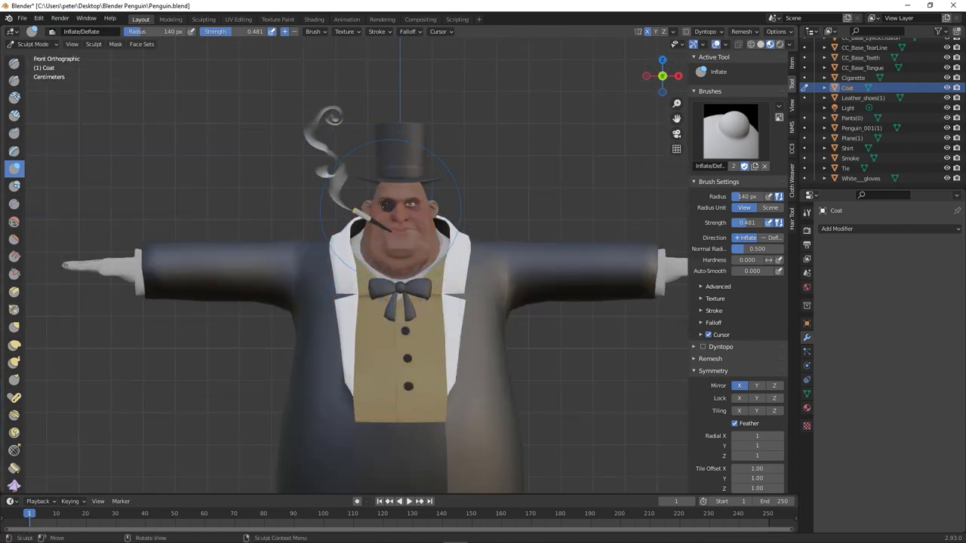
{"action": "middle_click_drag", "start_coordinate": [573, 369], "coordinate": [606, 243], "text": "shift"}
{"action": "left_click", "coordinate": [32, 43]}
{"action": "left_click", "coordinate": [38, 54]}
{"action": "left_click", "coordinate": [505, 269]}
{"action": "scroll", "coordinate": [505, 269], "scroll_direction": "down", "scroll_amount": 3}
{"action": "scroll", "coordinate": [466, 281], "scroll_direction": "up", "scroll_amount": 2}
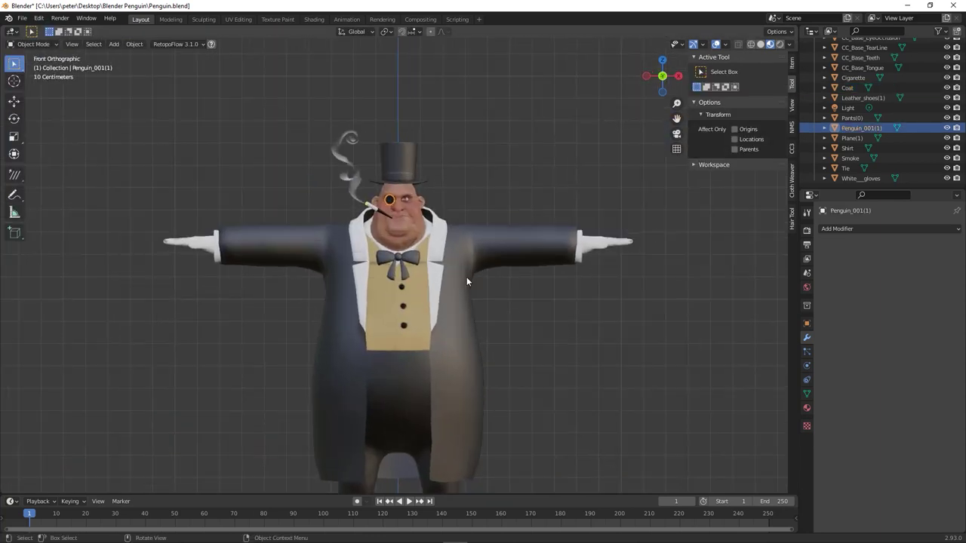
{"action": "left_click", "coordinate": [461, 261]}
{"action": "mouse_move", "coordinate": [430, 243]}
{"action": "middle_mouse_down", "text": "shift"}
{"action": "mouse_move", "coordinate": [458, 196]}
{"action": "mouse_move", "coordinate": [459, 174]}
{"action": "middle_mouse_up", "text": "shift"}
{"action": "scroll", "coordinate": [458, 174], "scroll_direction": "up", "scroll_amount": 1}
- Start an accessory export from the CC3 sidebar tab, then cancel it
{"action": "left_click", "coordinate": [791, 149]}
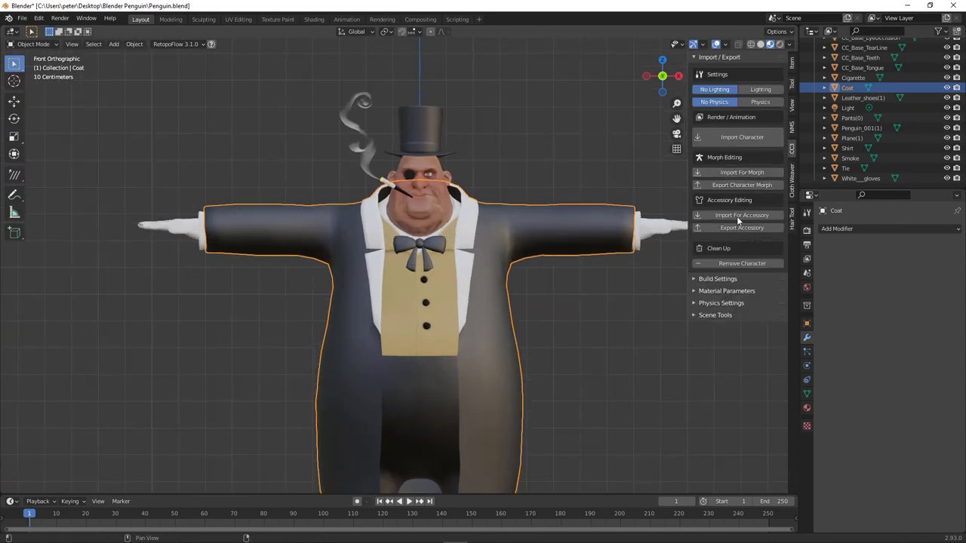
{"action": "left_click", "coordinate": [742, 227]}
{"action": "left_click", "coordinate": [389, 418]}
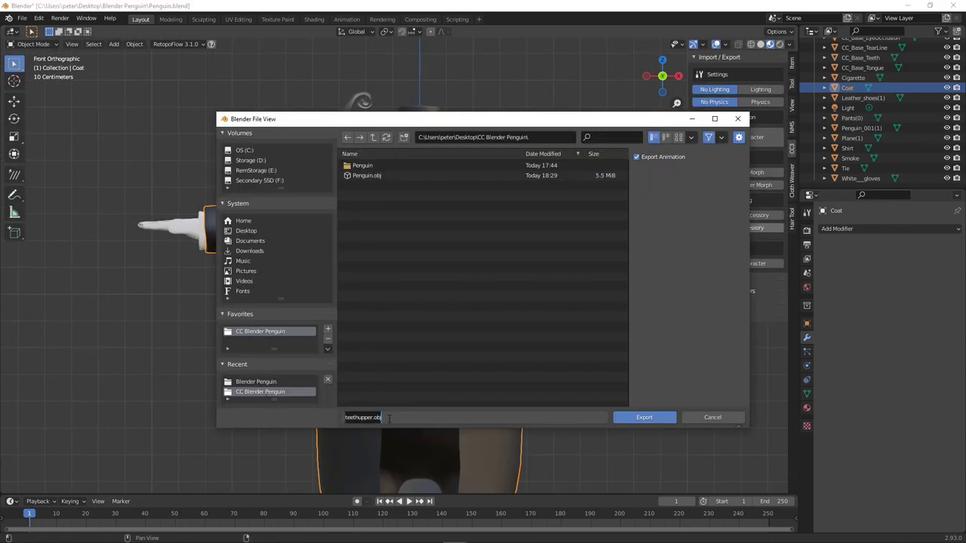
{"action": "left_click", "coordinate": [712, 418]}
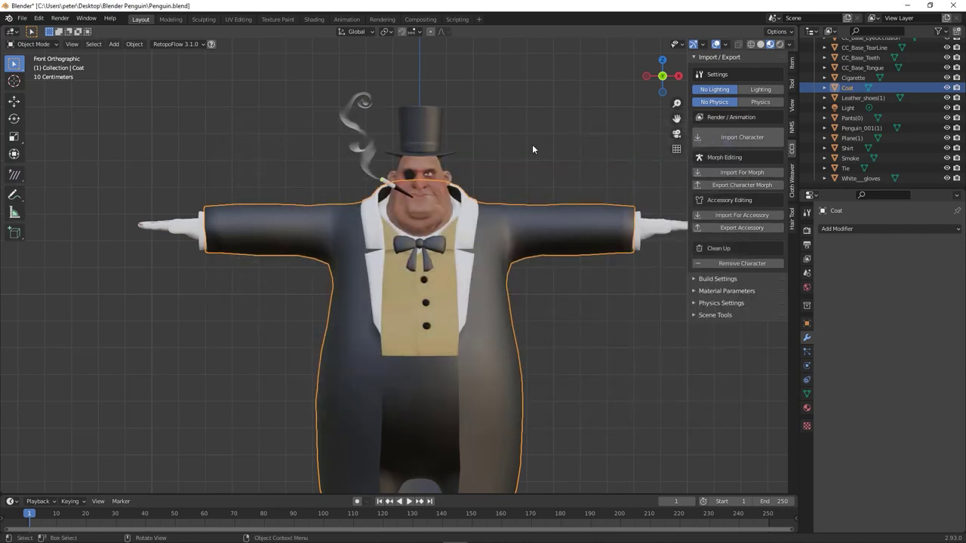
- Export the selected top hat as Top Hat.obj into the CC Blender Penguin folder
{"action": "left_click", "coordinate": [437, 118]}
{"action": "left_click", "coordinate": [710, 230]}
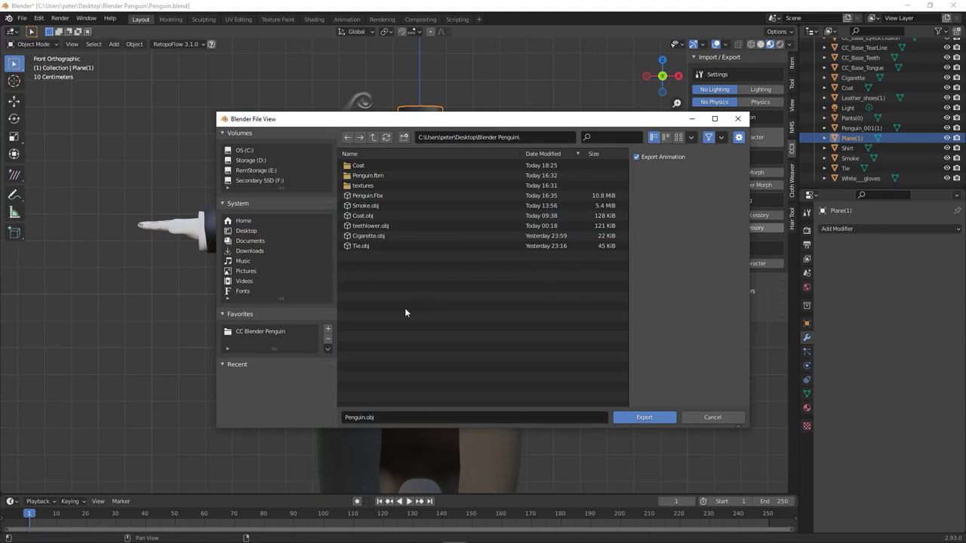
{"action": "left_click", "coordinate": [264, 331]}
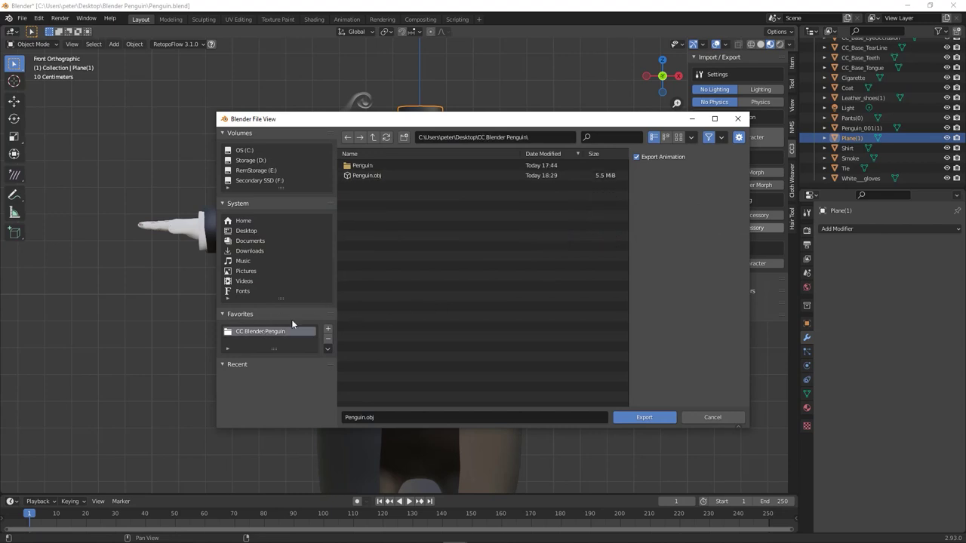
{"action": "left_click", "coordinate": [379, 421]}
{"action": "type", "text": "Top Hat"}
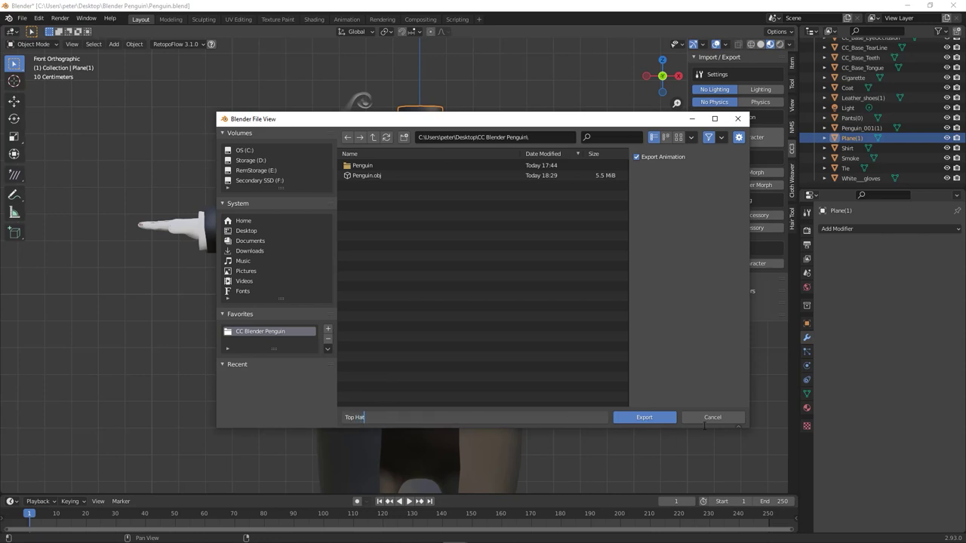
{"action": "key", "text": "Return"}
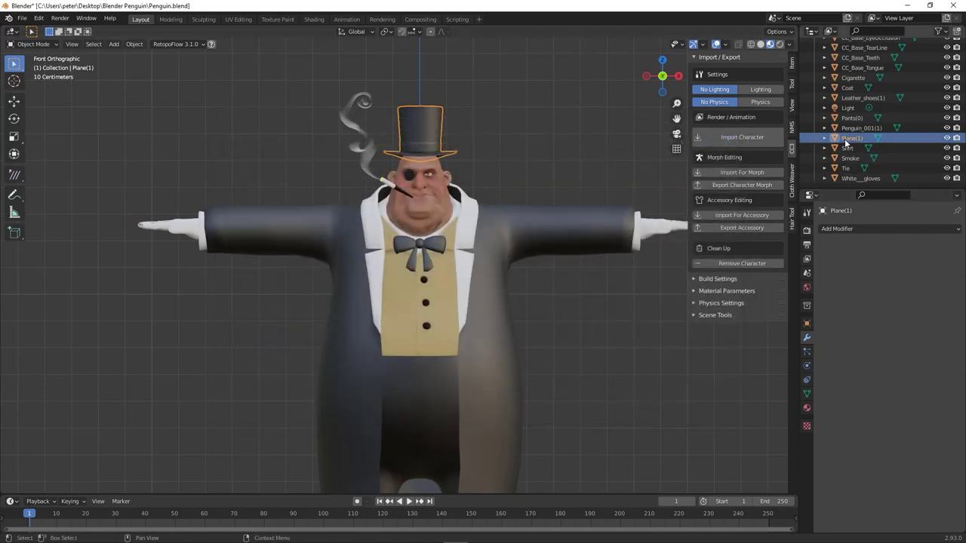
{"action": "double_click", "coordinate": [844, 139]}
- Rename the hat object to Top Hat and the monocle object to Monocle
{"action": "type", "text": "Top Hat"}
{"action": "key", "text": "Return"}
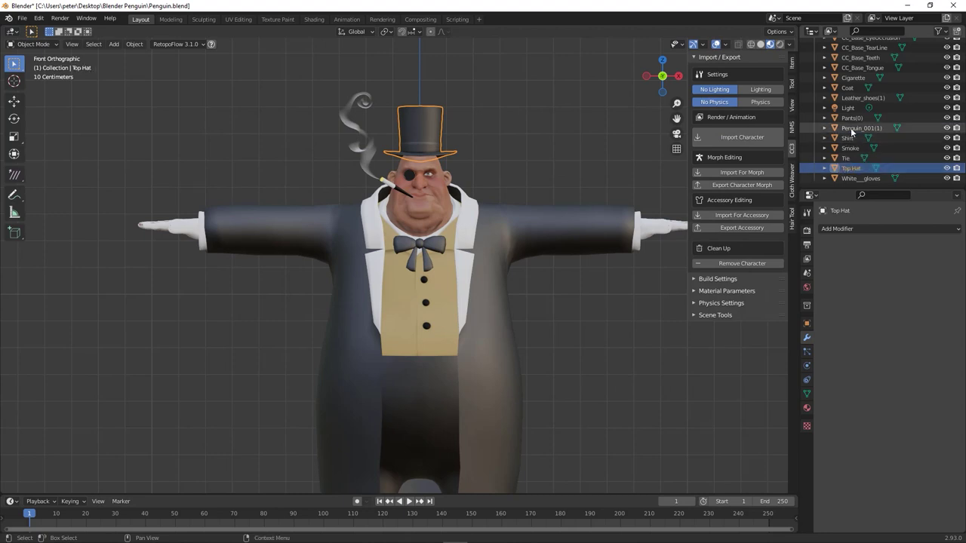
{"action": "double_click", "coordinate": [853, 128]}
{"action": "type", "text": "Mon"}
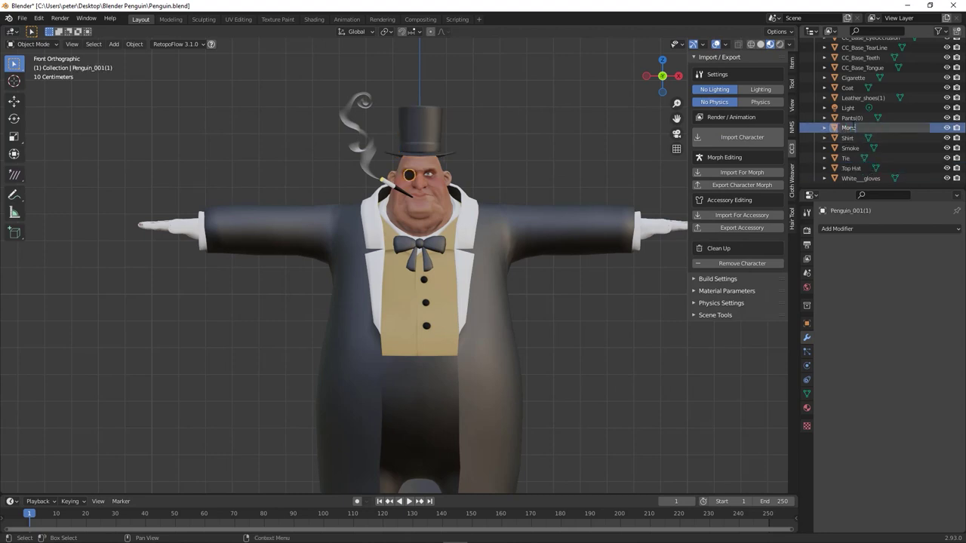
{"action": "type", "text": "ocle"}
{"action": "key", "text": "Return"}
- Rename the shoes, pants and gloves objects to Shoes, Pants and White Gloves
{"action": "double_click", "coordinate": [860, 97]}
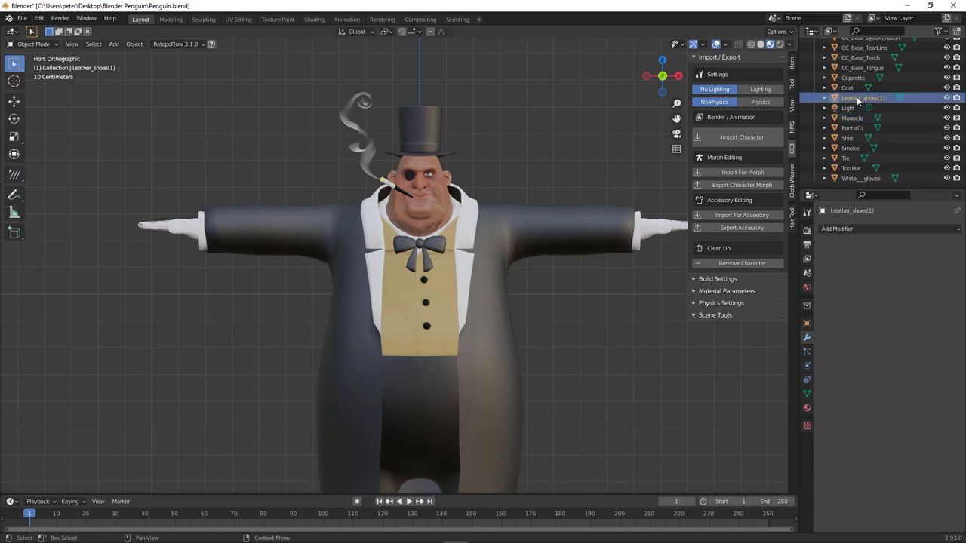
{"action": "scroll", "coordinate": [860, 108], "scroll_direction": "up", "scroll_amount": 1}
{"action": "type", "text": "Shoes"}
{"action": "key", "text": "Return"}
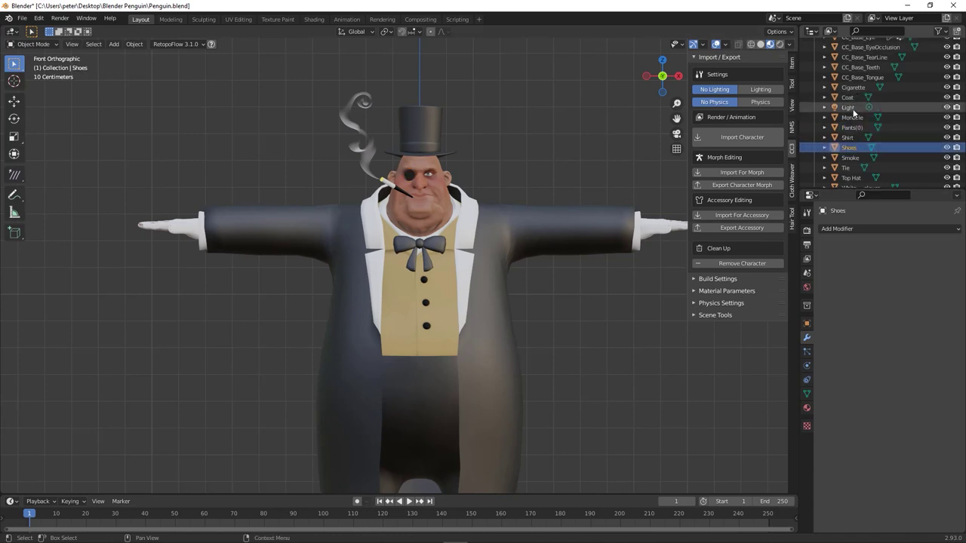
{"action": "double_click", "coordinate": [852, 123]}
{"action": "type", "text": "s"}
{"action": "key", "text": "Return"}
{"action": "scroll", "coordinate": [855, 150], "scroll_direction": "down", "scroll_amount": 1}
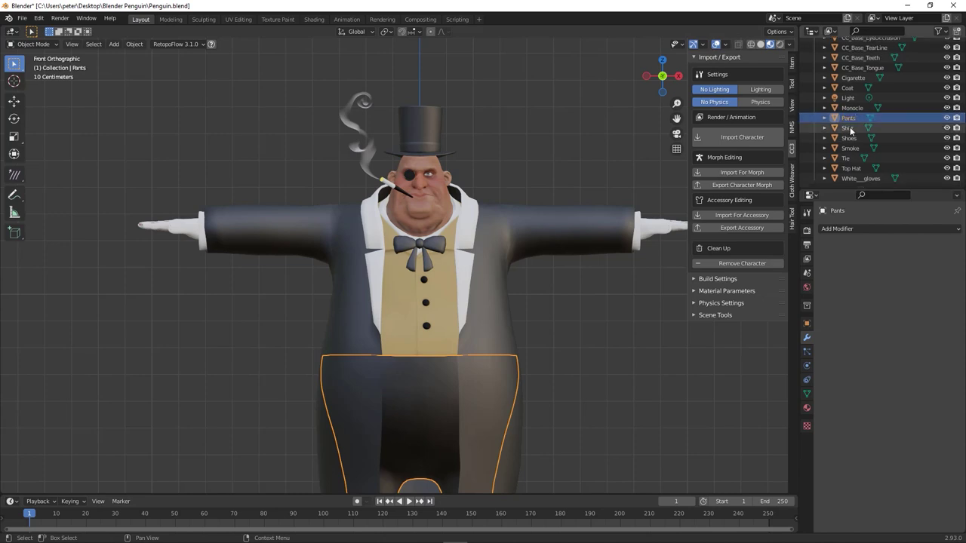
{"action": "double_click", "coordinate": [856, 180]}
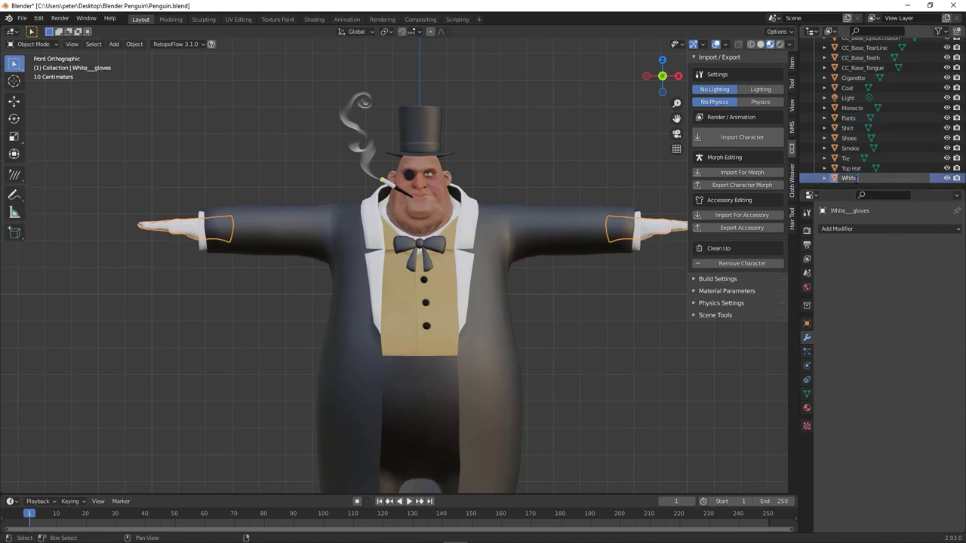
{"action": "type", "text": "Gloves"}
{"action": "key", "text": "Return"}
{"action": "scroll", "coordinate": [870, 148], "scroll_direction": "up", "scroll_amount": 4}
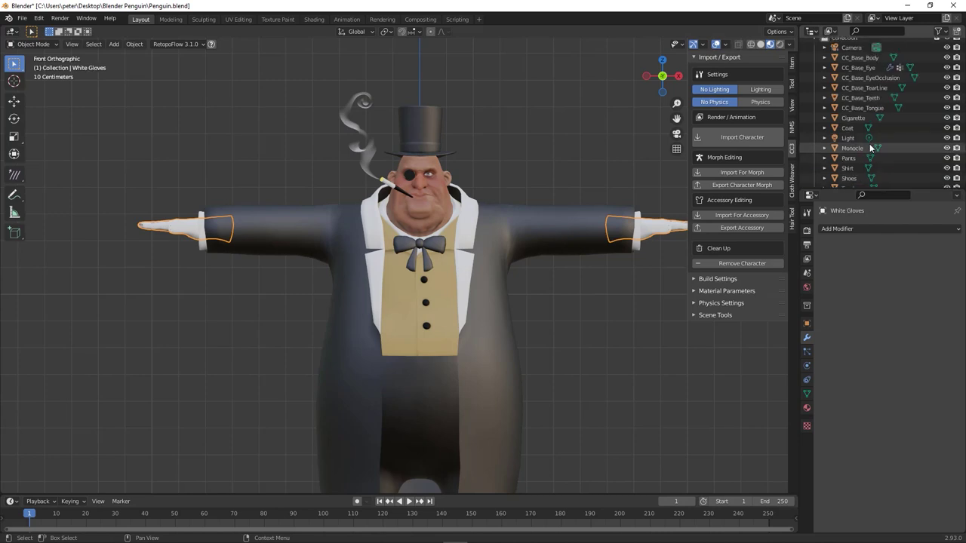
- Export the Top Hat object as Top Hat.obj
{"action": "scroll", "coordinate": [870, 148], "scroll_direction": "down", "scroll_amount": 5}
{"action": "left_click", "coordinate": [421, 116]}
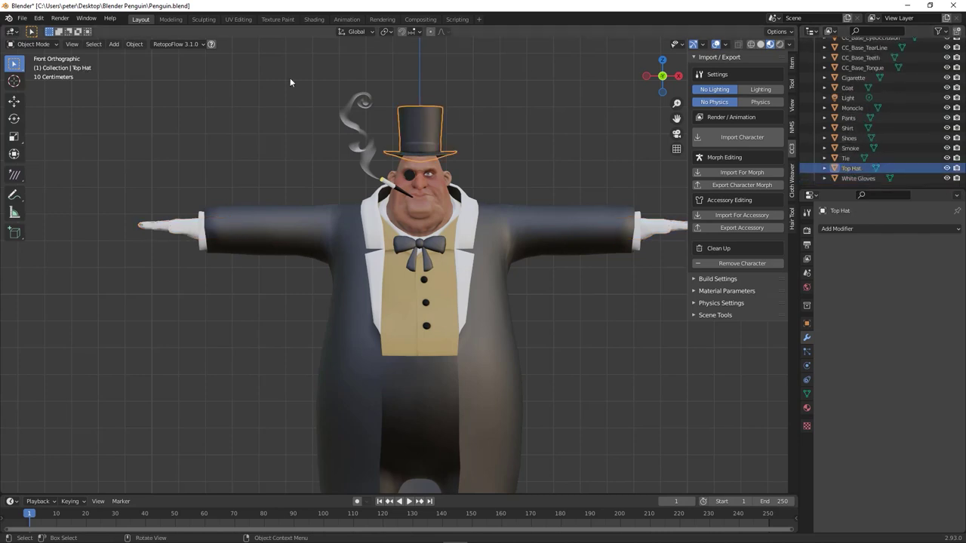
{"action": "left_click", "coordinate": [738, 227]}
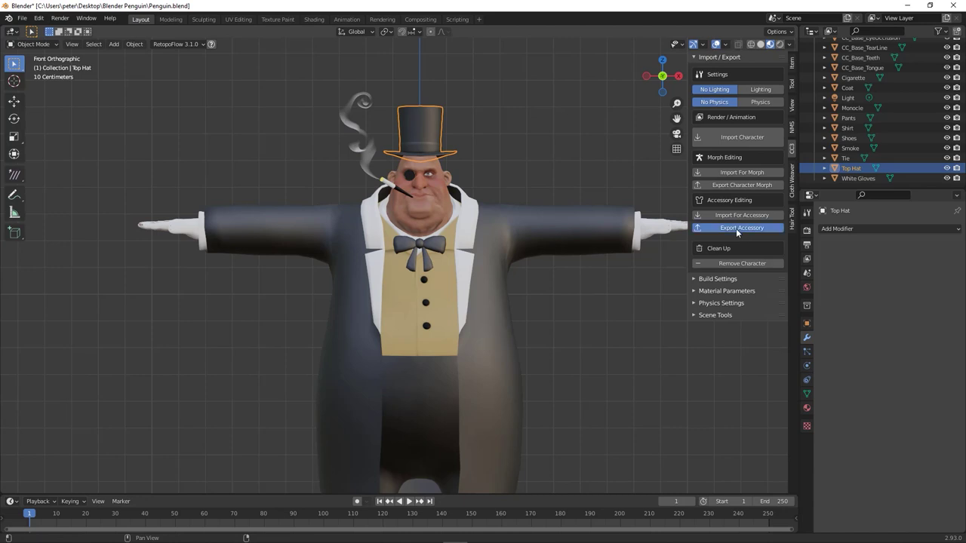
{"action": "left_click", "coordinate": [381, 417]}
{"action": "type", "text": "Top Hat"}
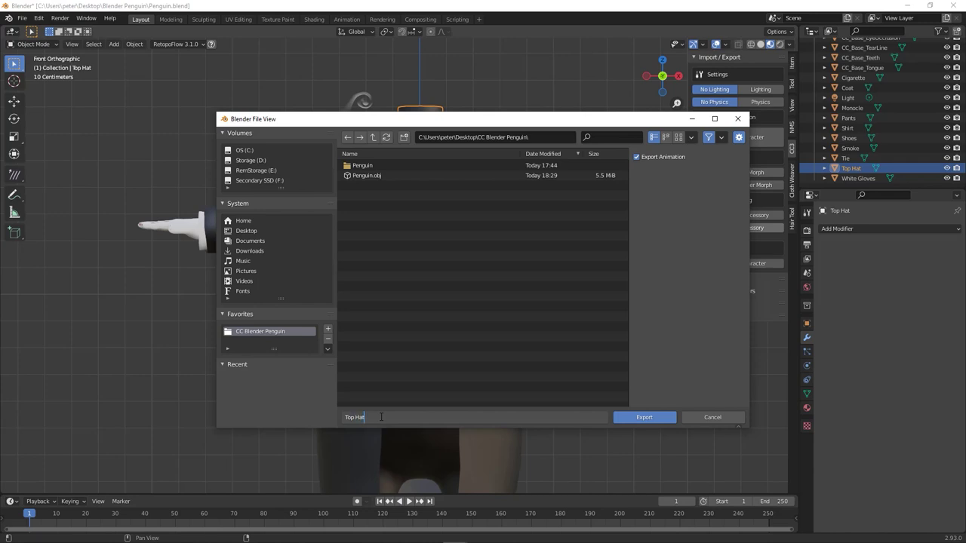
{"action": "key", "text": "Return"}
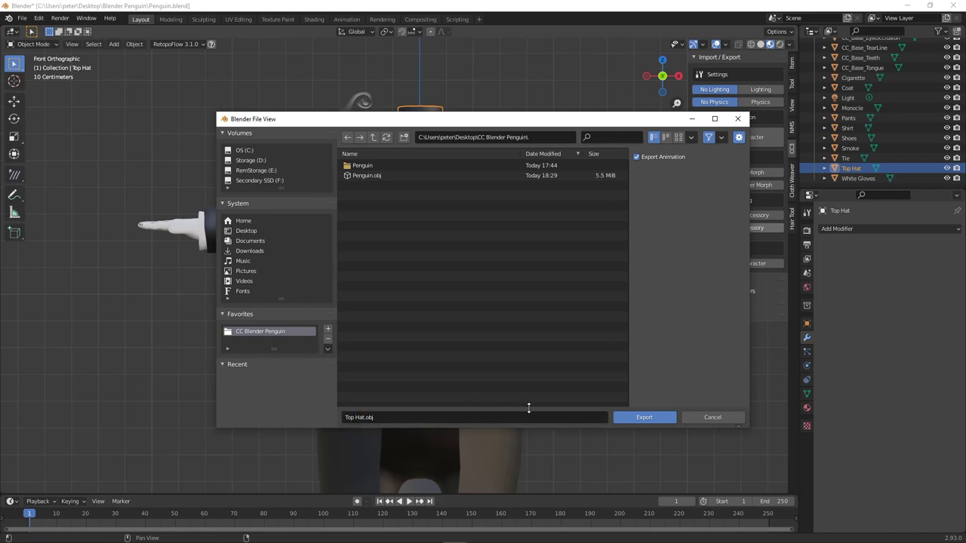
{"action": "left_click", "coordinate": [624, 419]}
- Export the Monocle object as Monocle.obj
{"action": "left_click", "coordinate": [407, 174]}
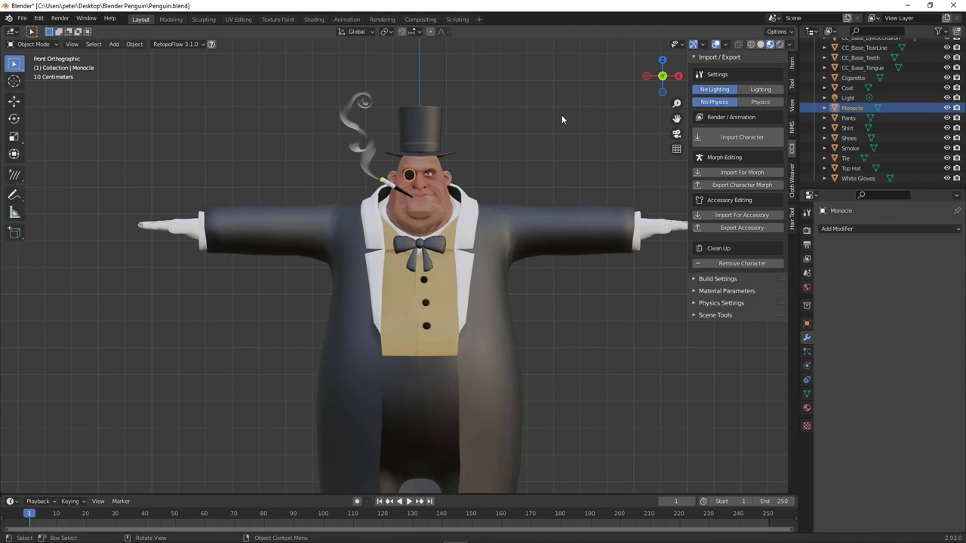
{"action": "left_click", "coordinate": [744, 228]}
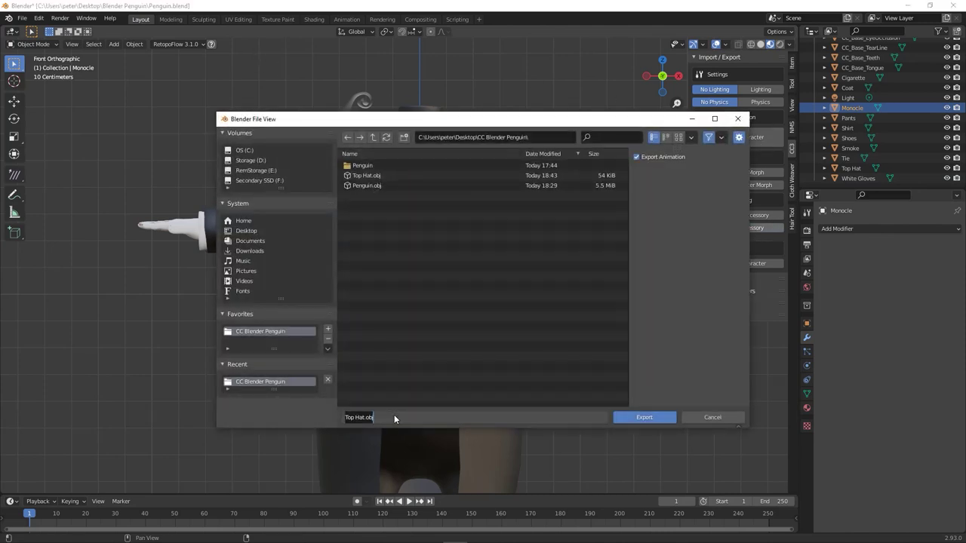
{"action": "type", "text": "cle"}
{"action": "key", "text": "Return"}
{"action": "left_click", "coordinate": [640, 417]}
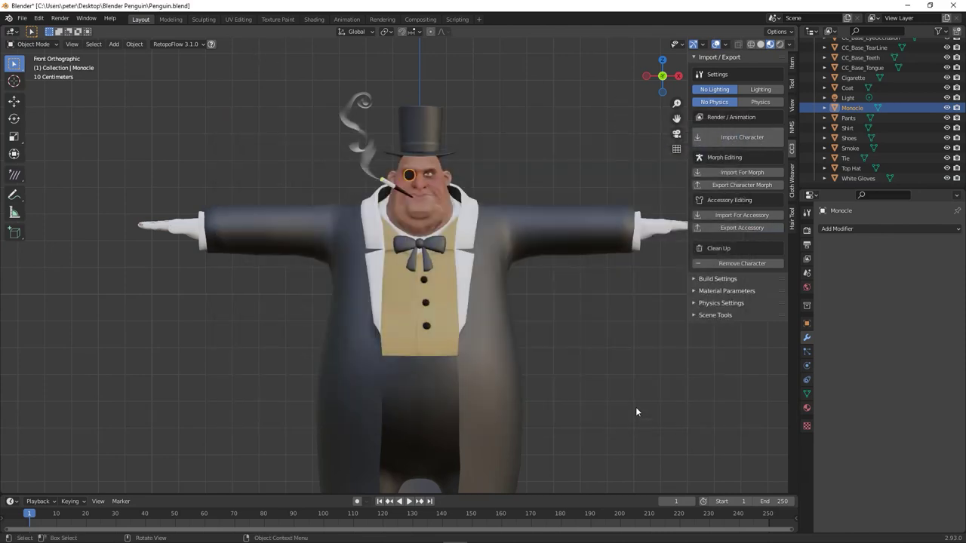
- Export the Pants object as Pants.obj
{"action": "left_click", "coordinate": [849, 117]}
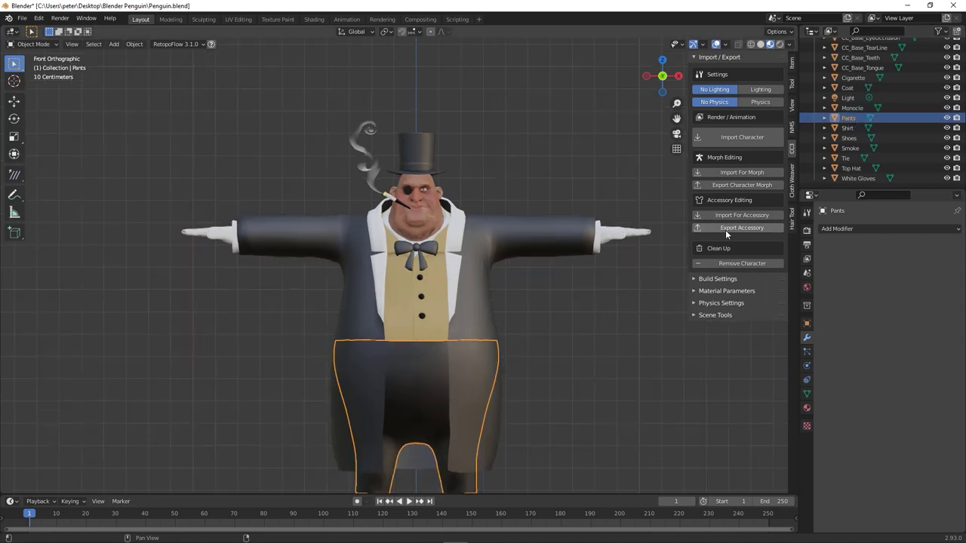
{"action": "left_click", "coordinate": [725, 228]}
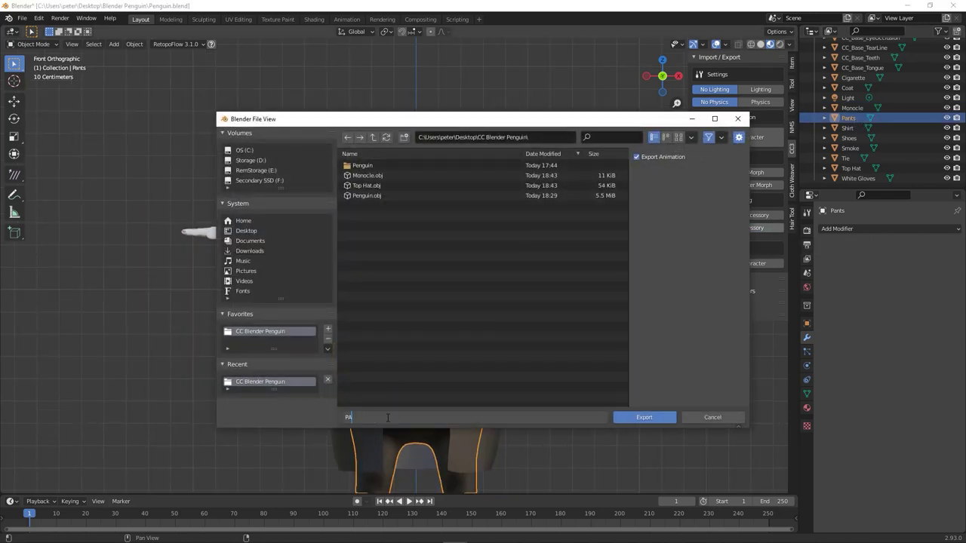
{"action": "key", "text": "BackSpace"}
{"action": "key", "text": "BackSpace"}
{"action": "type", "text": "ants"}
{"action": "key", "text": "Return"}
{"action": "left_click", "coordinate": [641, 416]}
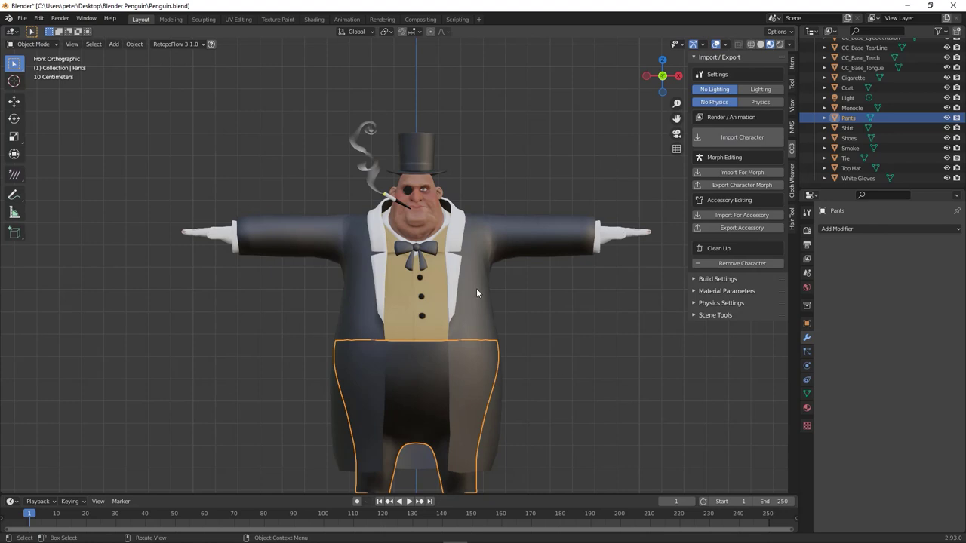
- Select the Coat object and set up its accessory export file name
{"action": "left_click", "coordinate": [476, 293]}
{"action": "left_click", "coordinate": [742, 228]}
{"action": "left_click", "coordinate": [444, 418]}
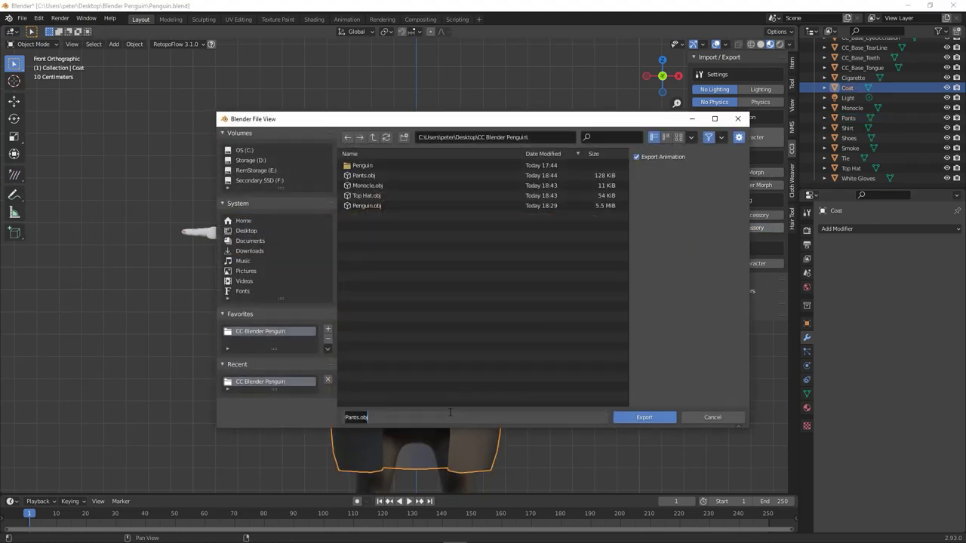
- Export the coat as Coat.obj and the cigarette as Cigarette.obj
{"action": "type", "text": "Coat"}
{"action": "key", "text": "Return"}
{"action": "left_click", "coordinate": [647, 416]}
{"action": "left_click", "coordinate": [852, 77]}
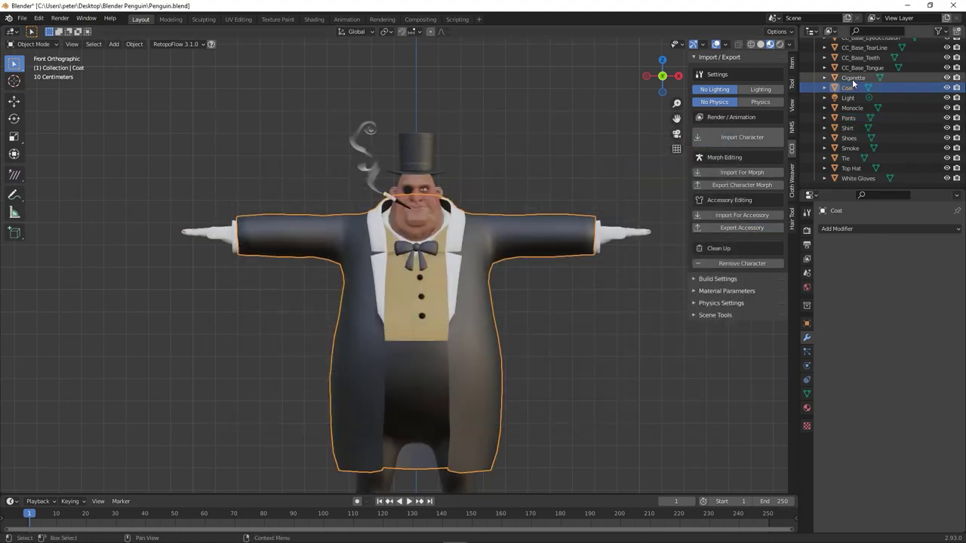
{"action": "left_click", "coordinate": [717, 227]}
{"action": "left_click", "coordinate": [381, 417]}
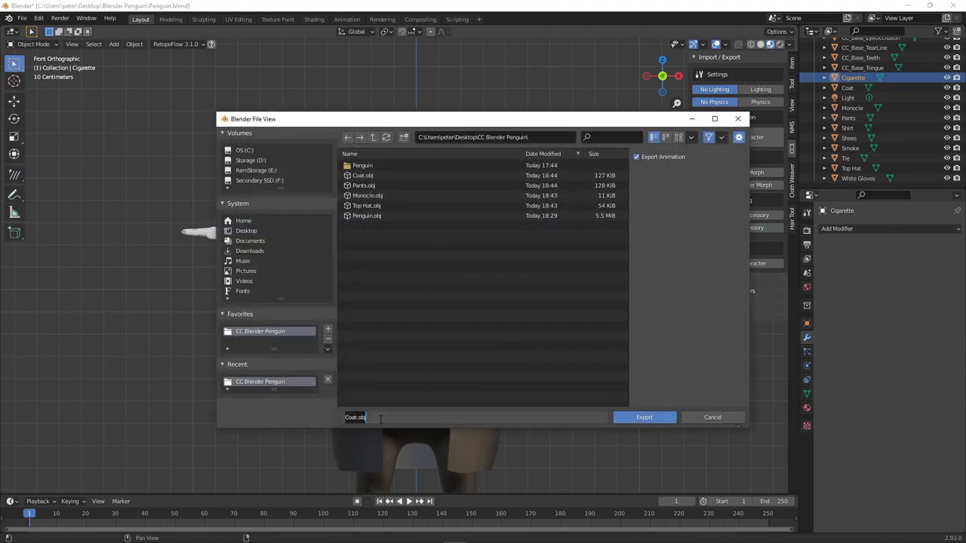
{"action": "type", "text": "ette"}
{"action": "key", "text": "Return"}
{"action": "left_click", "coordinate": [644, 417]}
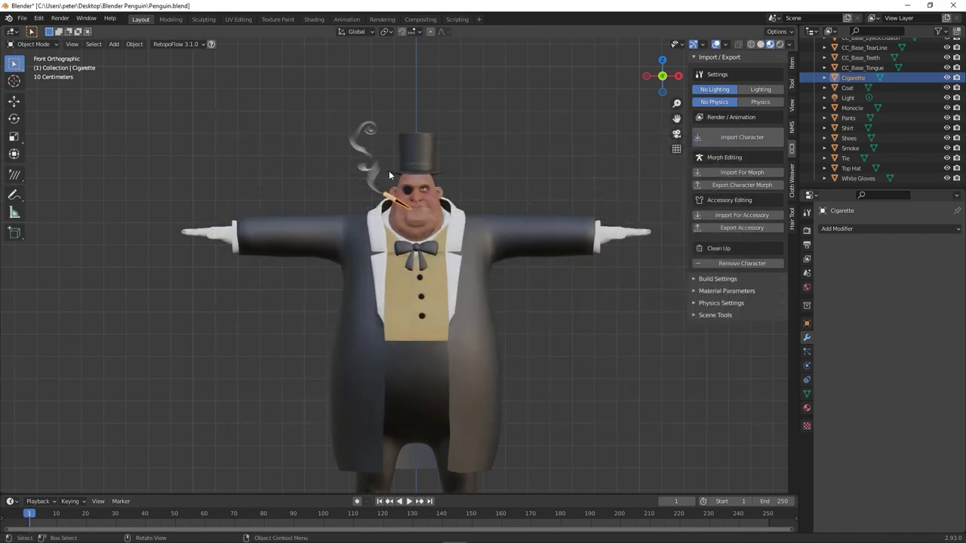
- Export the Smoke and Shirt objects as Smoke.obj and Shirt.obj
{"action": "left_click", "coordinate": [851, 148]}
{"action": "left_click", "coordinate": [742, 228]}
{"action": "left_click", "coordinate": [402, 417]}
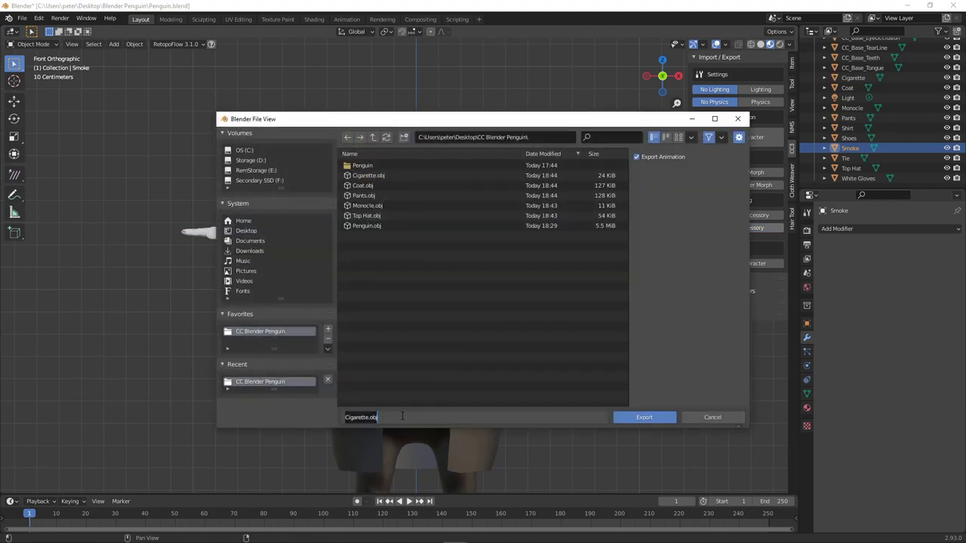
{"action": "key", "text": "Return"}
{"action": "left_click", "coordinate": [643, 417]}
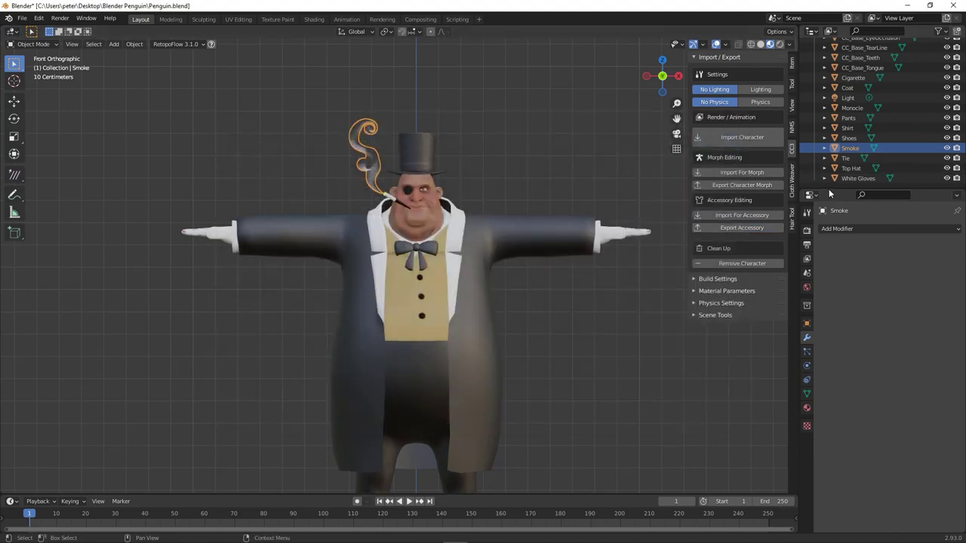
{"action": "left_click", "coordinate": [848, 128]}
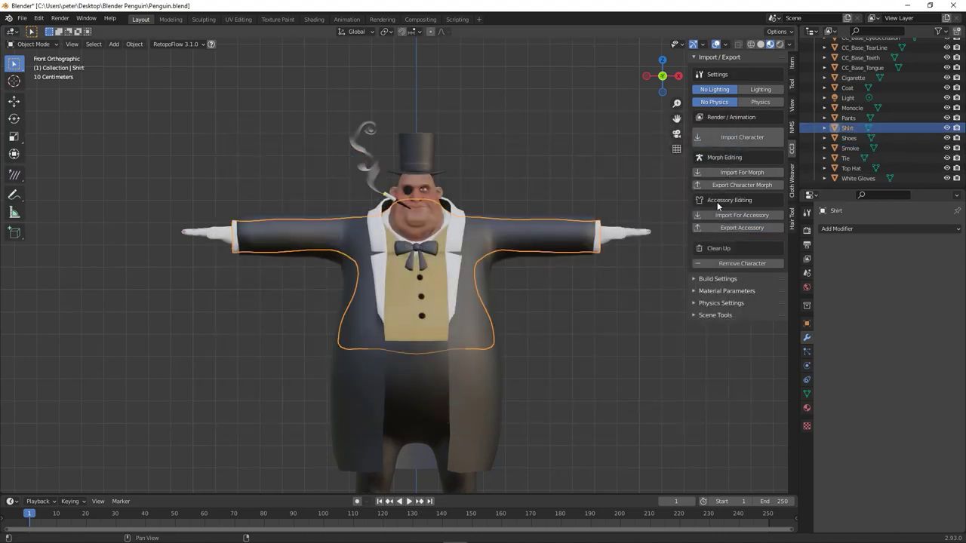
{"action": "left_click", "coordinate": [724, 228]}
{"action": "left_click", "coordinate": [392, 417]}
{"action": "type", "text": "Shirt"}
{"action": "key", "text": "Return"}
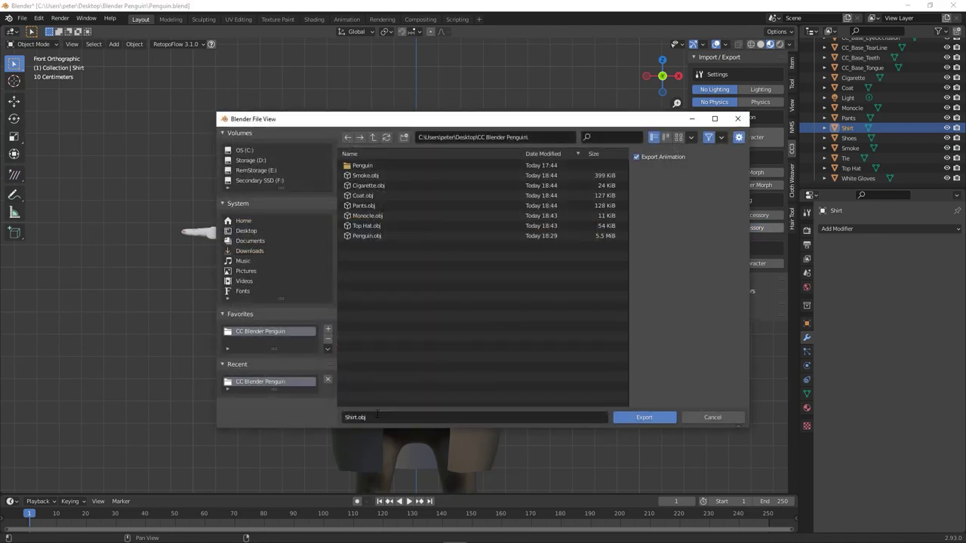
{"action": "left_click", "coordinate": [642, 417]}
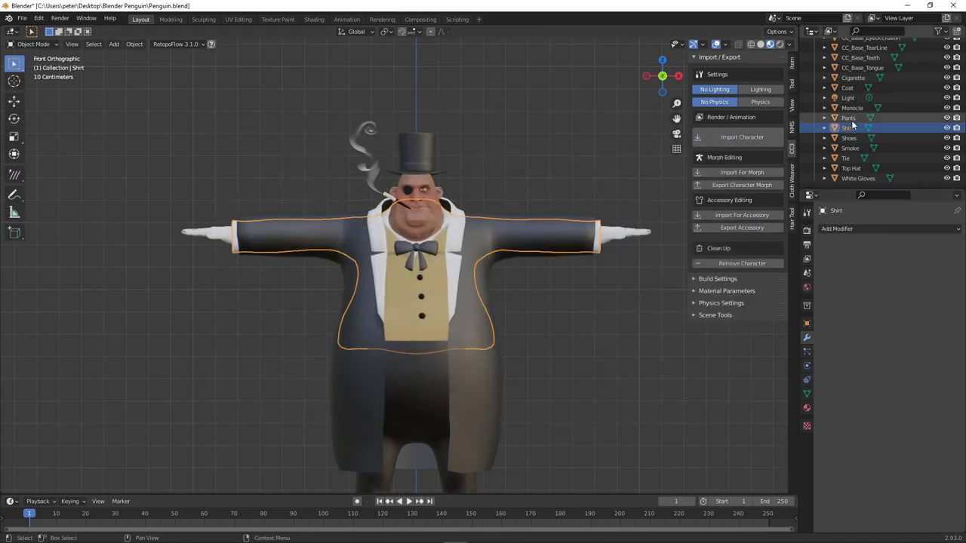
- Export the White Gloves and Tie objects as their own OBJ files
{"action": "left_click", "coordinate": [856, 178]}
{"action": "left_click", "coordinate": [747, 227]}
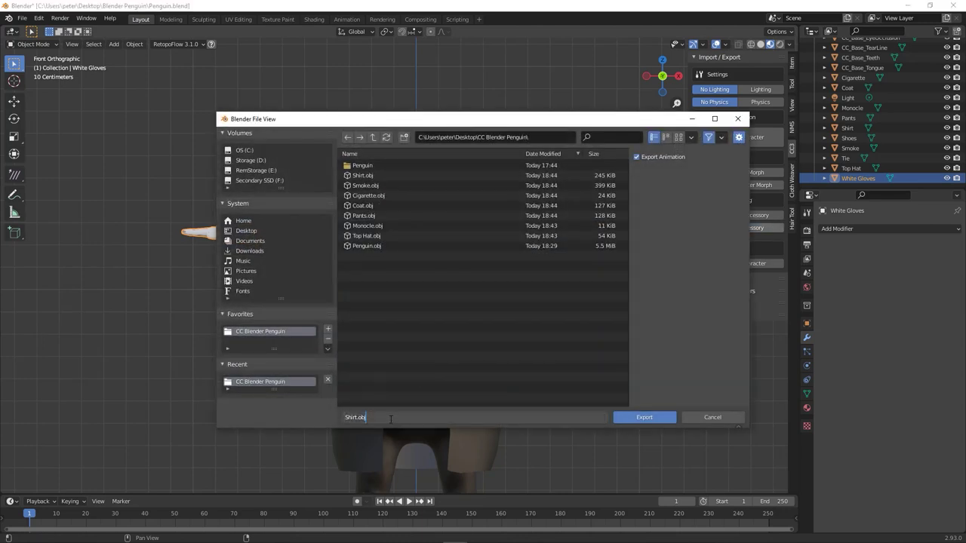
{"action": "type", "text": "loves"}
{"action": "key", "text": "Return"}
{"action": "left_click", "coordinate": [644, 417]}
{"action": "left_click", "coordinate": [845, 158]}
{"action": "left_click", "coordinate": [757, 225]}
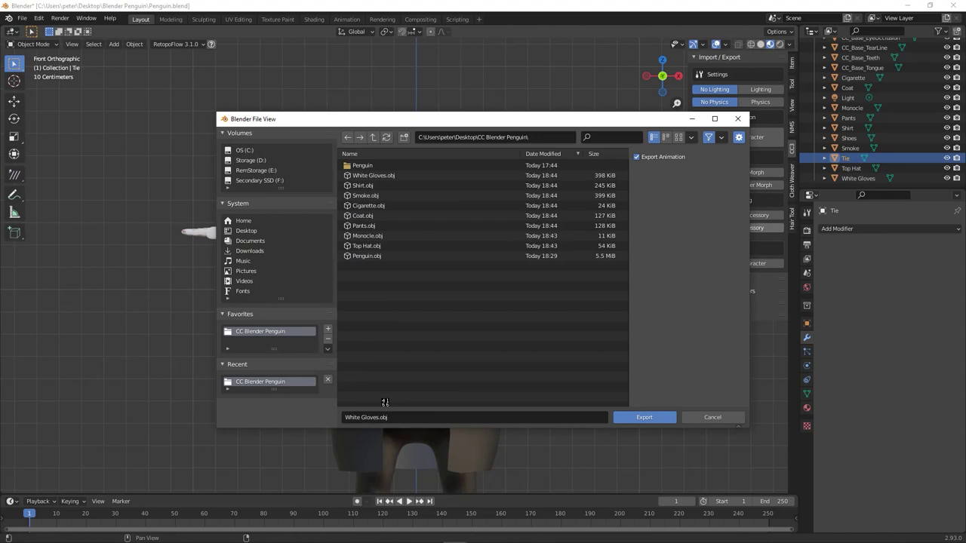
{"action": "key", "text": "Return"}
{"action": "left_click", "coordinate": [657, 417]}
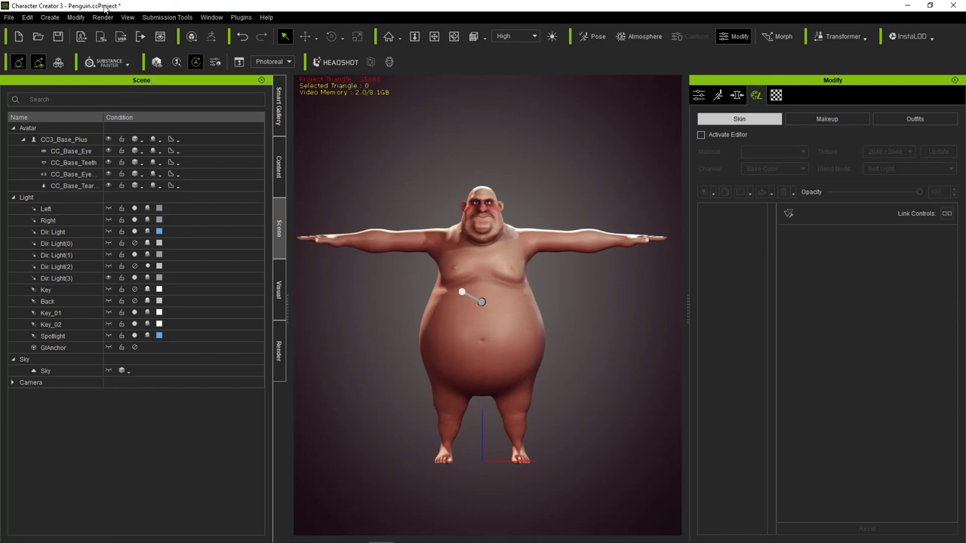
- Import Cigarette.obj from the CC Blender Penguin folder via Create > Accessory
{"action": "left_click", "coordinate": [49, 17]}
{"action": "left_click", "coordinate": [87, 77]}
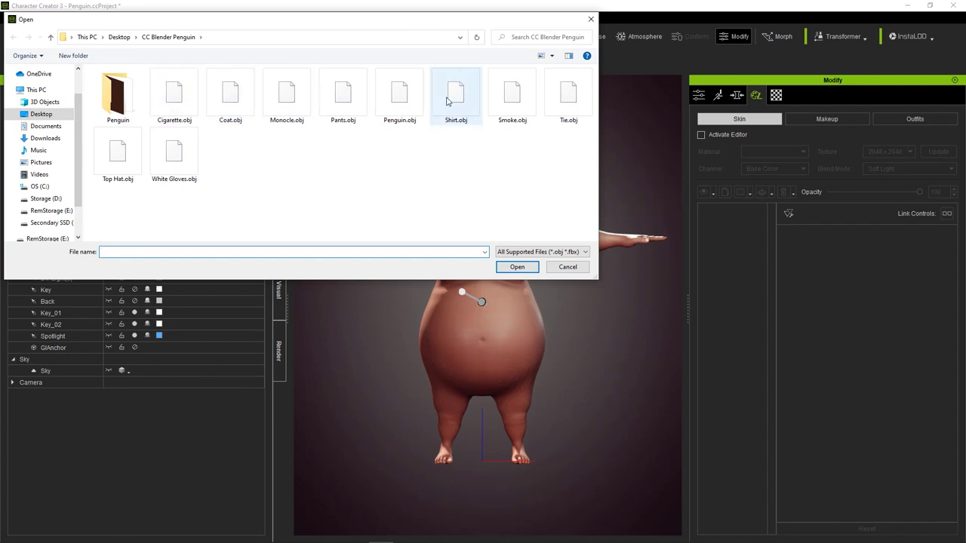
{"action": "left_click", "coordinate": [185, 88]}
{"action": "double_click", "coordinate": [186, 89]}
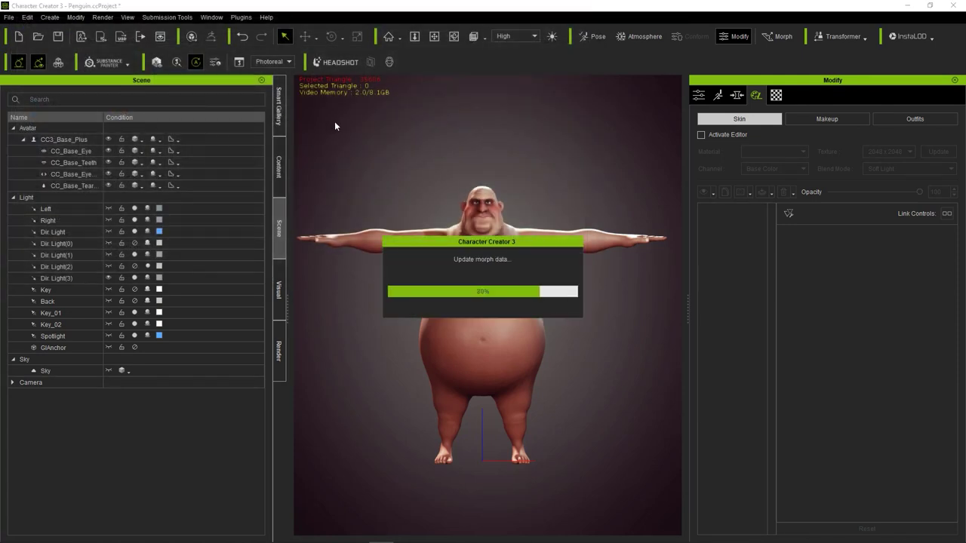
- Select the imported Cigarette with the Move tool and view the head from the side
{"action": "scroll", "coordinate": [400, 144], "scroll_direction": "up", "scroll_amount": 3}
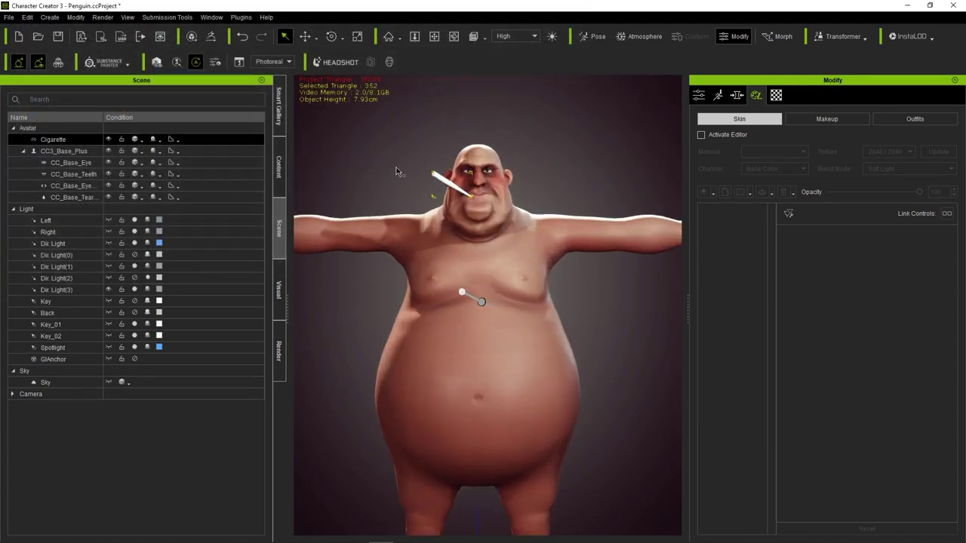
{"action": "scroll", "coordinate": [393, 188], "scroll_direction": "up", "scroll_amount": 2}
{"action": "scroll", "coordinate": [389, 214], "scroll_direction": "up", "scroll_amount": 2}
{"action": "left_click", "coordinate": [370, 200]}
{"action": "scroll", "coordinate": [427, 210], "scroll_direction": "up", "scroll_amount": 1}
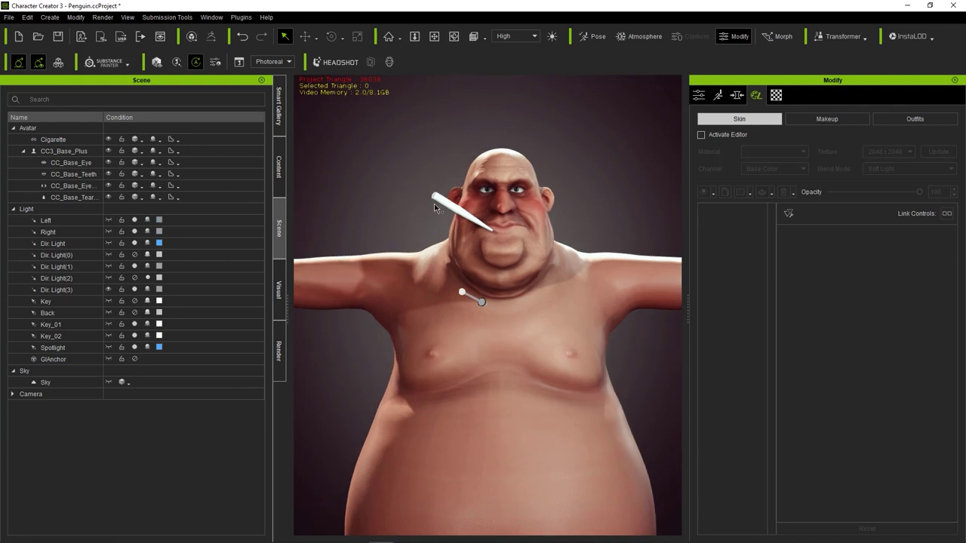
{"action": "left_click", "coordinate": [451, 208]}
{"action": "left_click", "coordinate": [306, 38]}
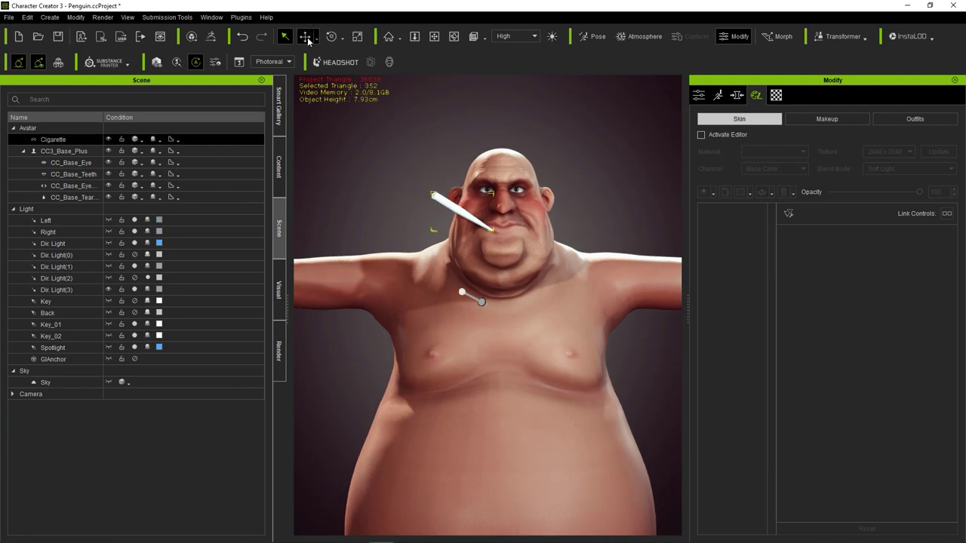
{"action": "mouse_move", "coordinate": [407, 190]}
{"action": "right_mouse_down"}
{"action": "mouse_move", "coordinate": [572, 282]}
{"action": "mouse_move", "coordinate": [297, 260]}
{"action": "right_mouse_up"}
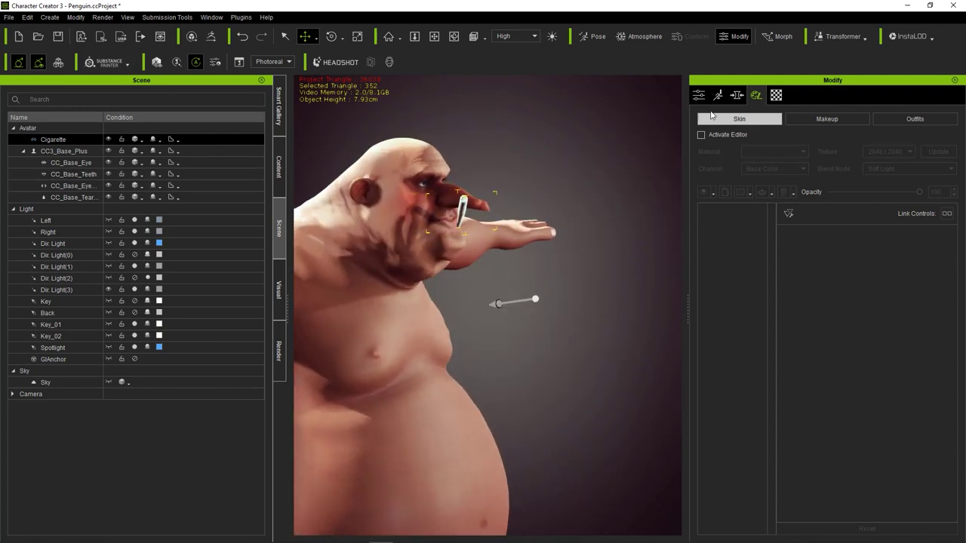
- Attach the cigarette to the CC_Base_JawRoot bone in Modify Attribute
{"action": "left_click", "coordinate": [699, 95]}
{"action": "scroll", "coordinate": [936, 278], "scroll_direction": "down", "scroll_amount": 8}
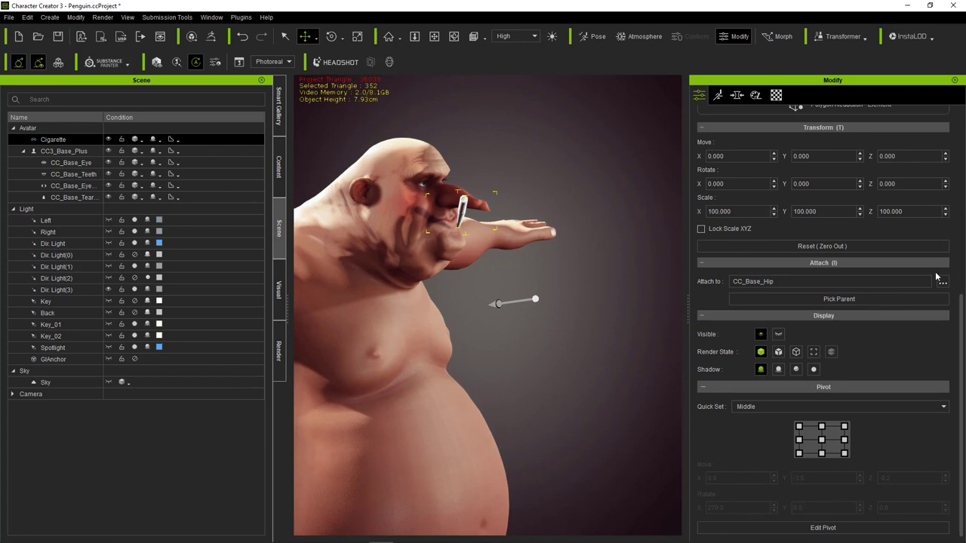
{"action": "left_click", "coordinate": [942, 283]}
{"action": "scroll", "coordinate": [516, 280], "scroll_direction": "down", "scroll_amount": 3}
{"action": "scroll", "coordinate": [517, 280], "scroll_direction": "down", "scroll_amount": 3}
{"action": "scroll", "coordinate": [516, 280], "scroll_direction": "down", "scroll_amount": 3}
{"action": "left_click", "coordinate": [510, 217]}
{"action": "left_click", "coordinate": [423, 372]}
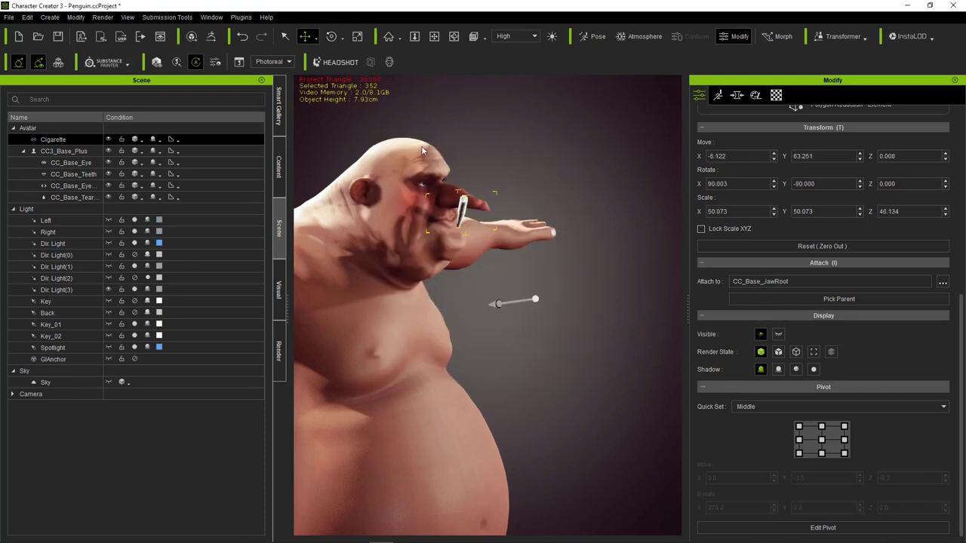
- Centre the transform pivot on the cigarette and check it from the front
{"action": "mouse_move", "coordinate": [455, 230]}
{"action": "right_mouse_down"}
{"action": "mouse_move", "coordinate": [483, 162]}
{"action": "mouse_move", "coordinate": [352, 40]}
{"action": "right_mouse_up"}
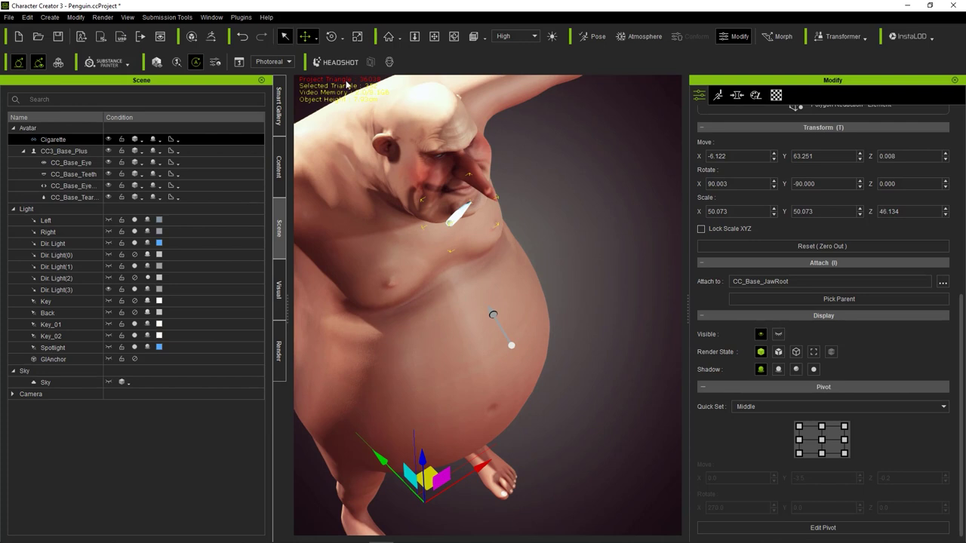
{"action": "scroll", "coordinate": [826, 392], "scroll_direction": "down", "scroll_amount": 1}
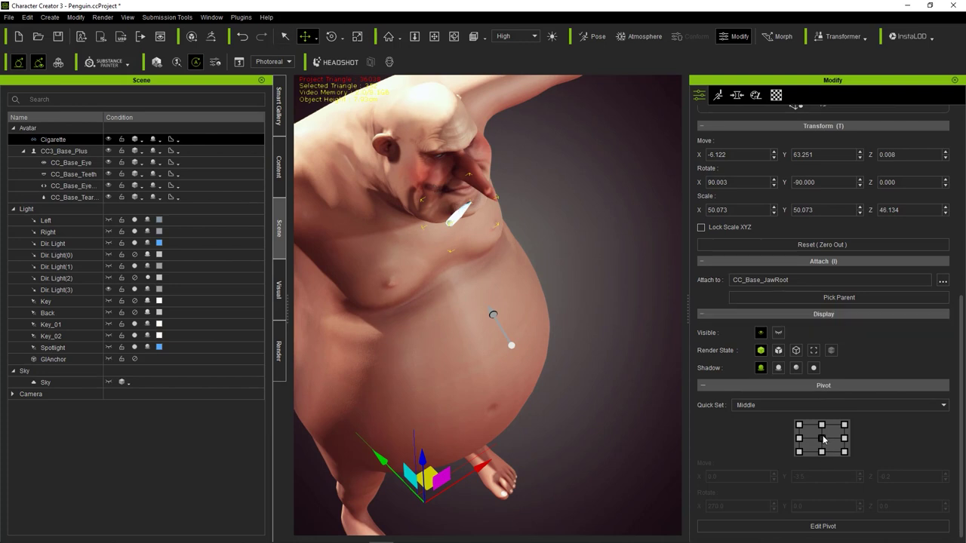
{"action": "left_click", "coordinate": [822, 439]}
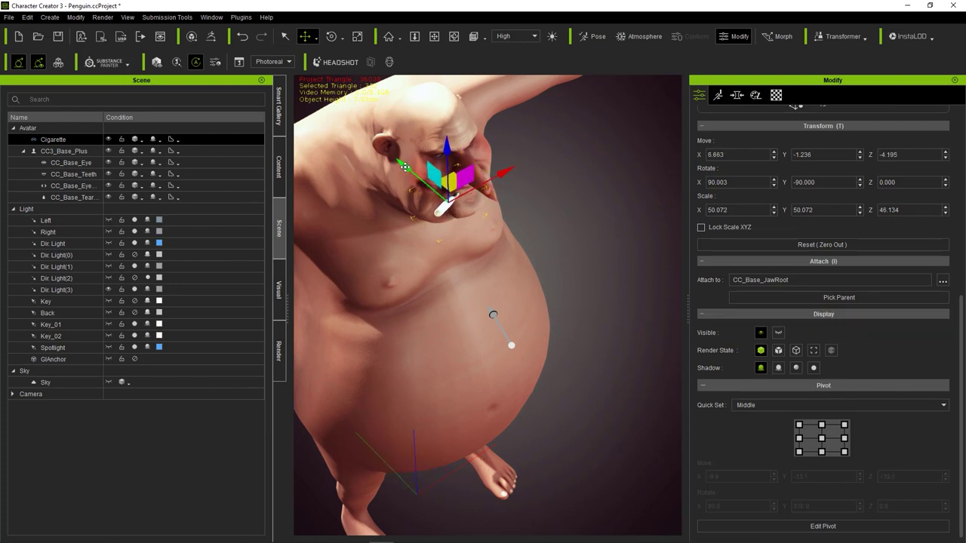
{"action": "mouse_move", "coordinate": [463, 215]}
{"action": "right_mouse_down"}
{"action": "mouse_move", "coordinate": [472, 276]}
{"action": "mouse_move", "coordinate": [452, 186]}
{"action": "right_mouse_up"}
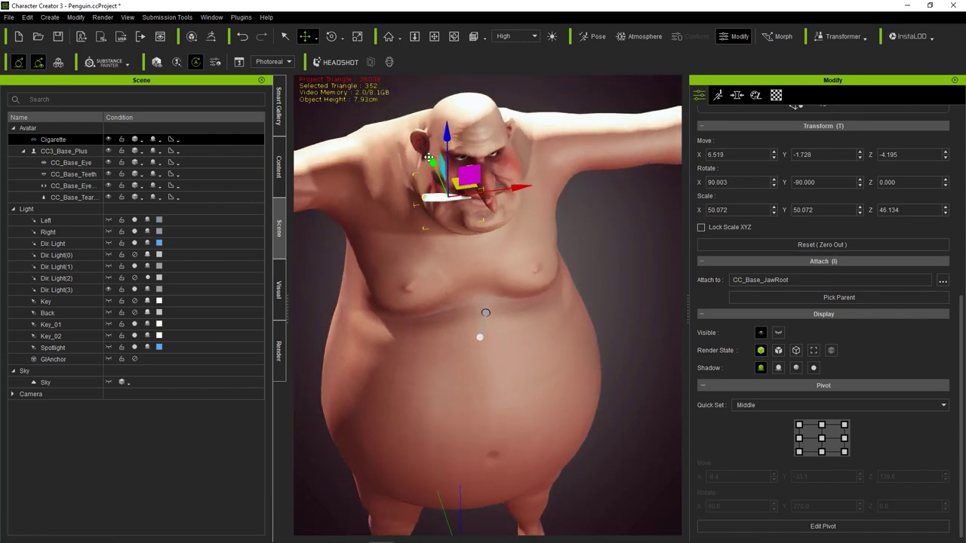
{"action": "left_click", "coordinate": [633, 365]}
{"action": "mouse_move", "coordinate": [633, 366]}
{"action": "right_mouse_down"}
{"action": "mouse_move", "coordinate": [463, 294]}
{"action": "mouse_move", "coordinate": [400, 192]}
{"action": "right_mouse_up"}
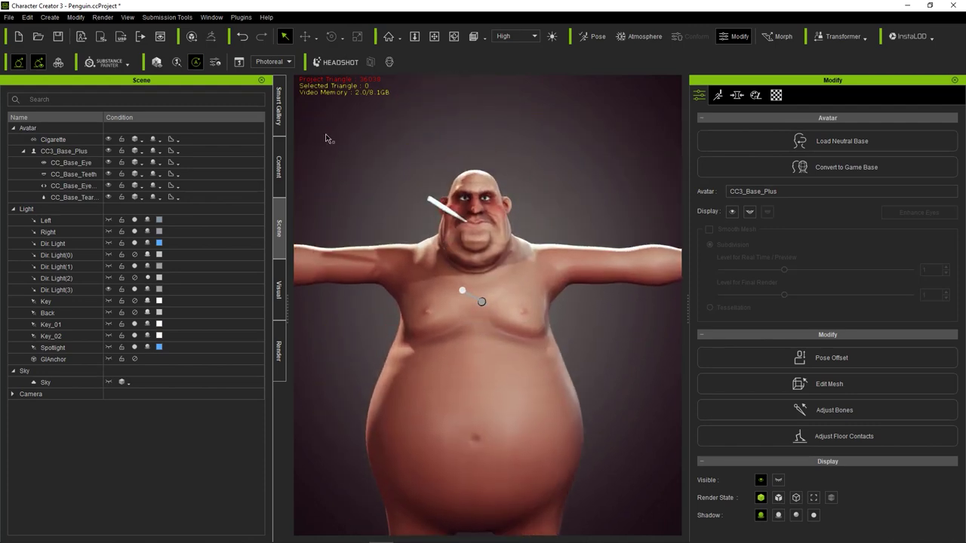
- Import Smoke.obj through Create > Accessory so smoke curls above the cigarette
{"action": "left_click", "coordinate": [75, 17]}
{"action": "left_click", "coordinate": [75, 74]}
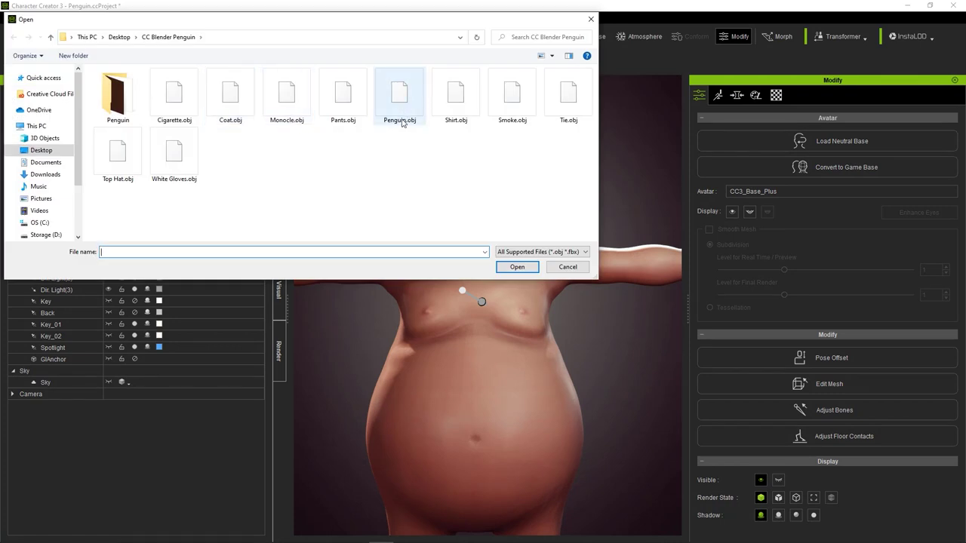
{"action": "double_click", "coordinate": [501, 103]}
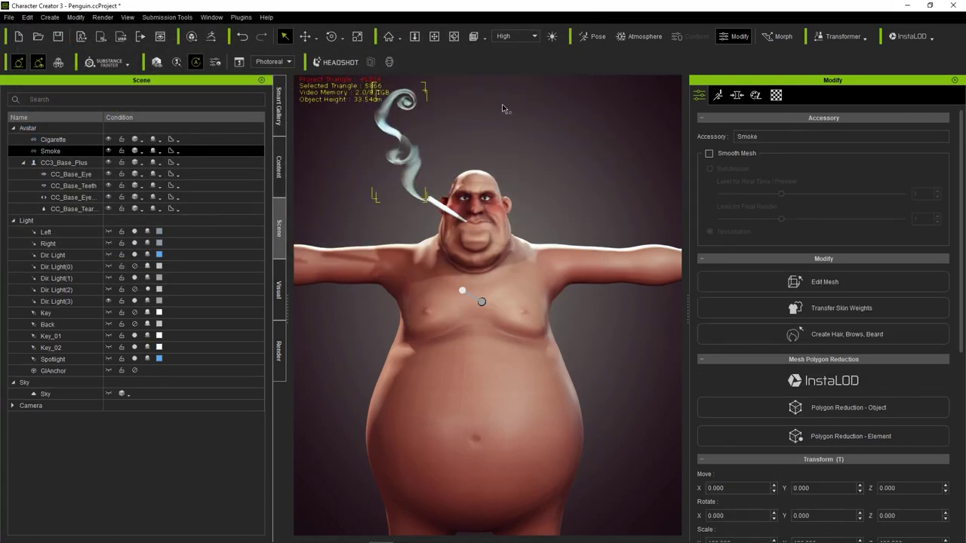
{"action": "scroll", "coordinate": [438, 187], "scroll_direction": "up", "scroll_amount": 2}
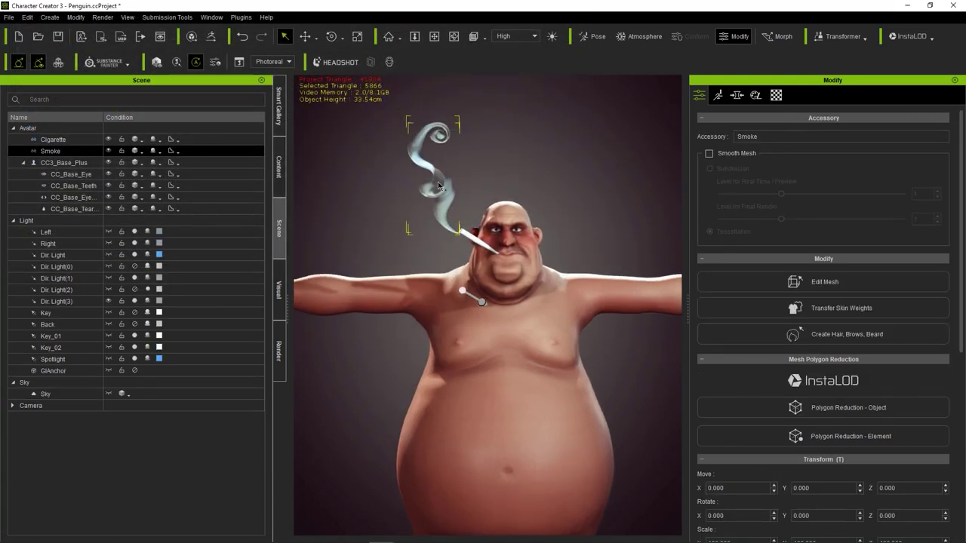
- Inspect the smoke's material and opacity texture in the Material tab
{"action": "left_click", "coordinate": [755, 96]}
{"action": "left_click", "coordinate": [777, 96]}
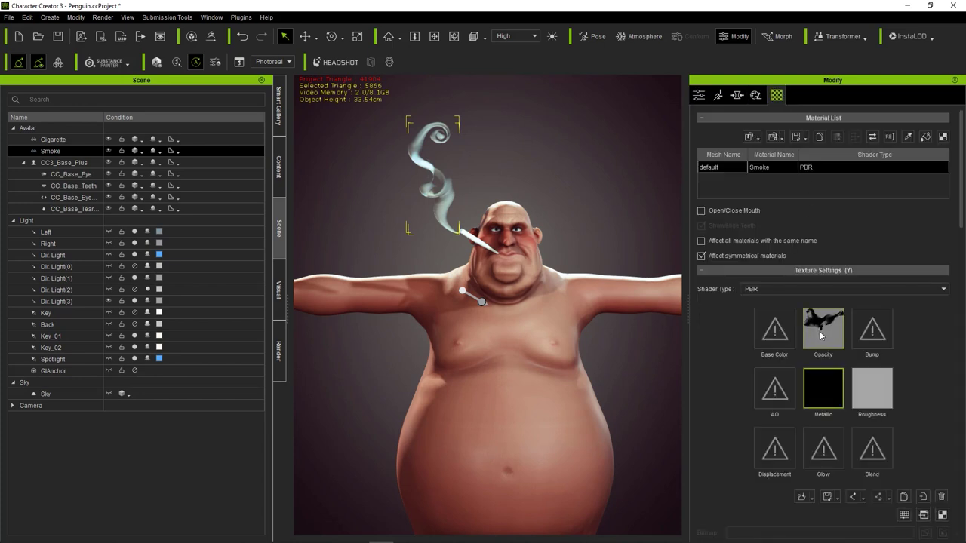
{"action": "mouse_move", "coordinate": [823, 330]}
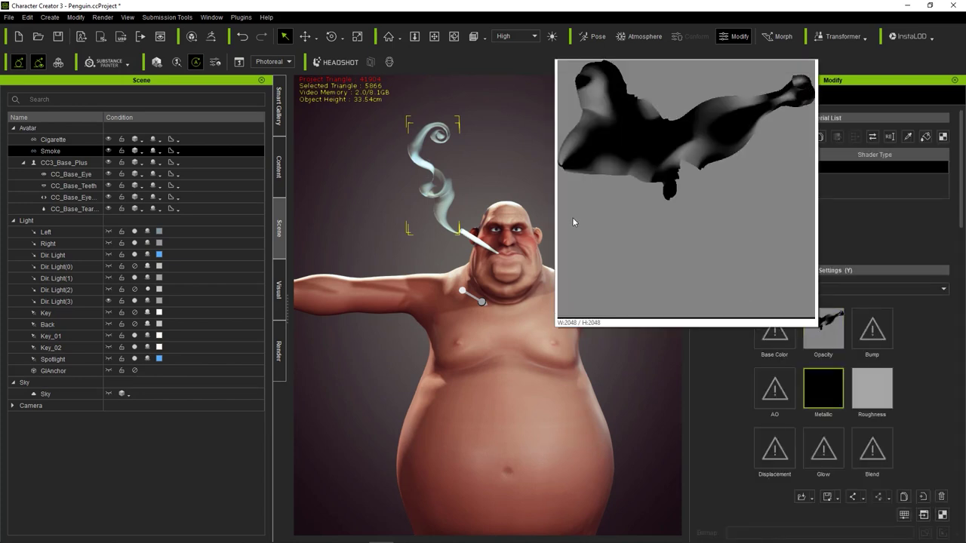
{"action": "left_click", "coordinate": [574, 222]}
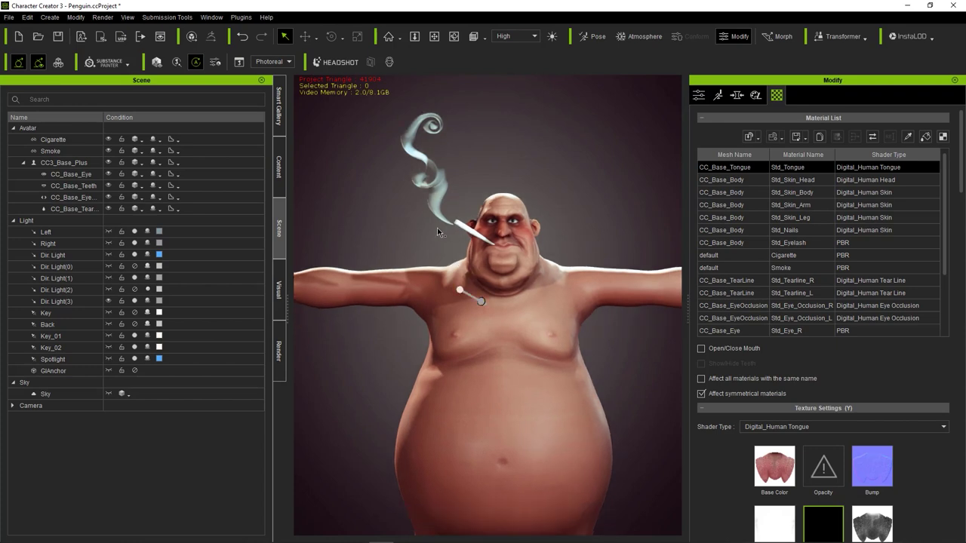
- Move the smoke onto the cigarette tip, to X -9.723, Y 85.990, Z 16.838
{"action": "left_click", "coordinate": [440, 219]}
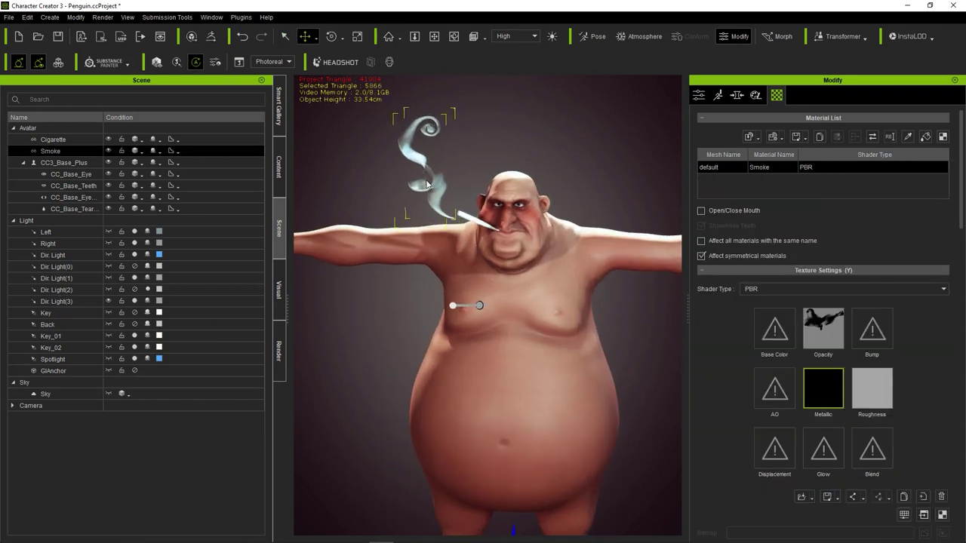
{"action": "right_click_drag", "start_coordinate": [427, 184], "coordinate": [349, 208]}
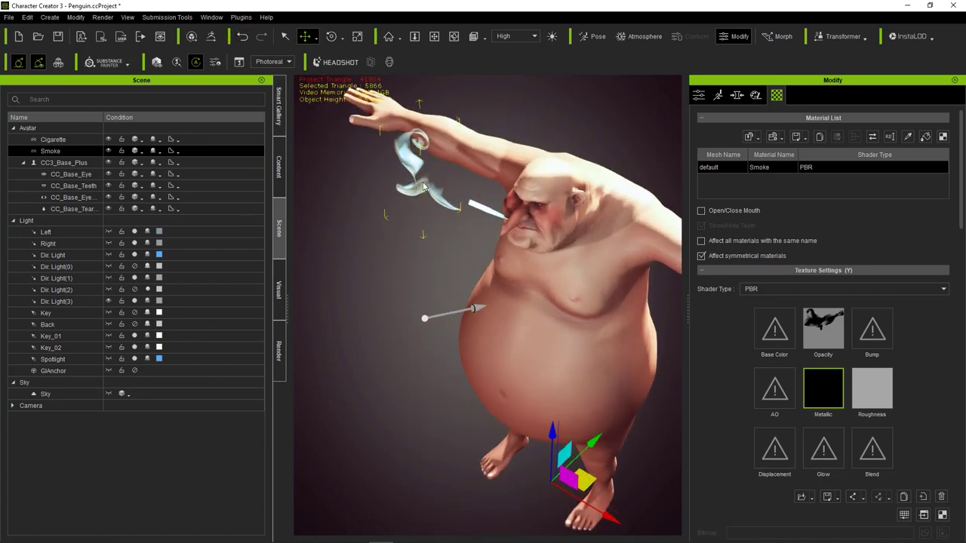
{"action": "scroll", "coordinate": [780, 422], "scroll_direction": "down", "scroll_amount": 3}
{"action": "scroll", "coordinate": [780, 422], "scroll_direction": "down", "scroll_amount": 3}
{"action": "scroll", "coordinate": [792, 430], "scroll_direction": "down", "scroll_amount": 3}
{"action": "scroll", "coordinate": [814, 438], "scroll_direction": "down", "scroll_amount": 3}
{"action": "scroll", "coordinate": [813, 438], "scroll_direction": "down", "scroll_amount": 1}
{"action": "left_click", "coordinate": [699, 96]}
{"action": "scroll", "coordinate": [823, 445], "scroll_direction": "down", "scroll_amount": 5}
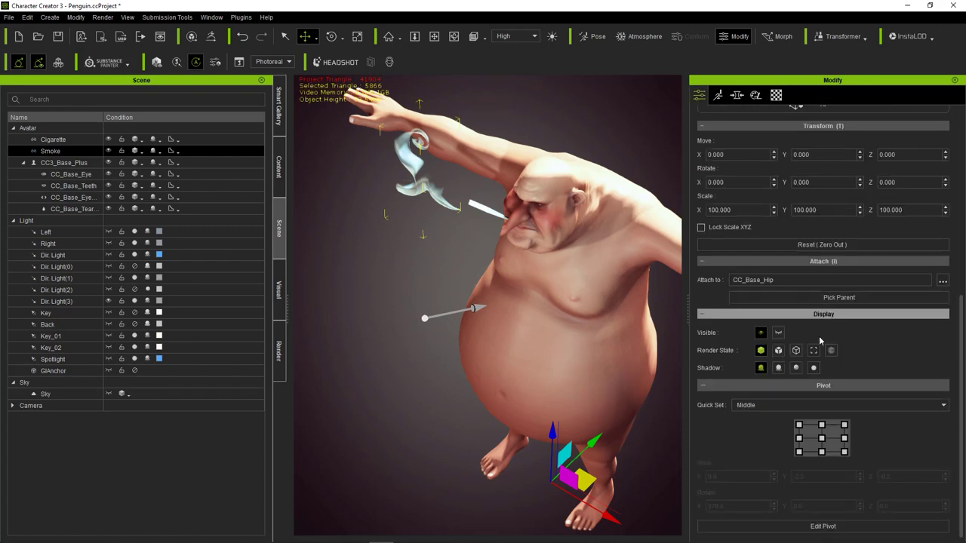
{"action": "left_click", "coordinate": [822, 451]}
{"action": "left_click_drag", "start_coordinate": [458, 161], "coordinate": [463, 158]}
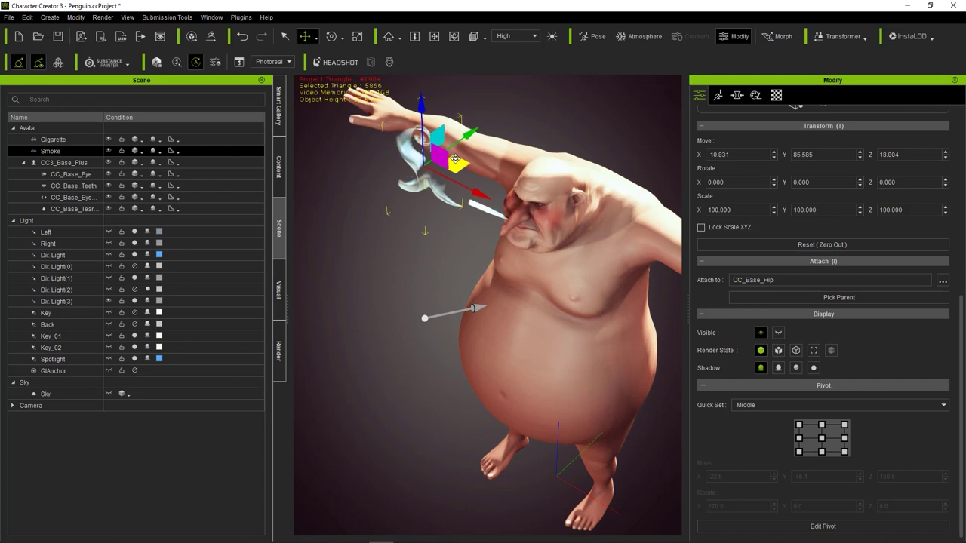
{"action": "mouse_move", "coordinate": [462, 157]}
{"action": "right_mouse_down"}
{"action": "mouse_move", "coordinate": [467, 126]}
{"action": "mouse_move", "coordinate": [456, 146]}
{"action": "right_mouse_up"}
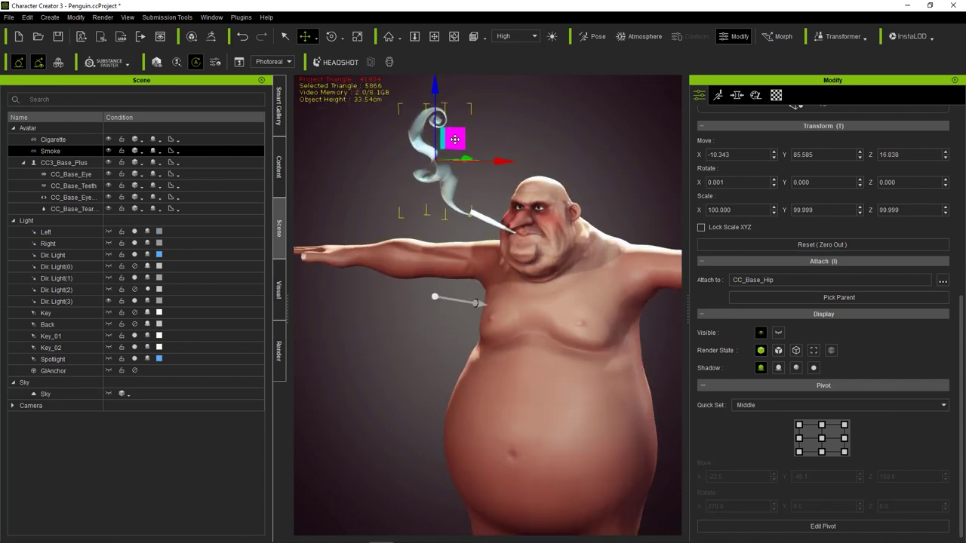
{"action": "left_click_drag", "start_coordinate": [457, 137], "coordinate": [459, 136]}
{"action": "mouse_move", "coordinate": [433, 182]}
{"action": "right_mouse_down"}
{"action": "mouse_move", "coordinate": [443, 138]}
{"action": "mouse_move", "coordinate": [380, 176]}
{"action": "right_mouse_up"}
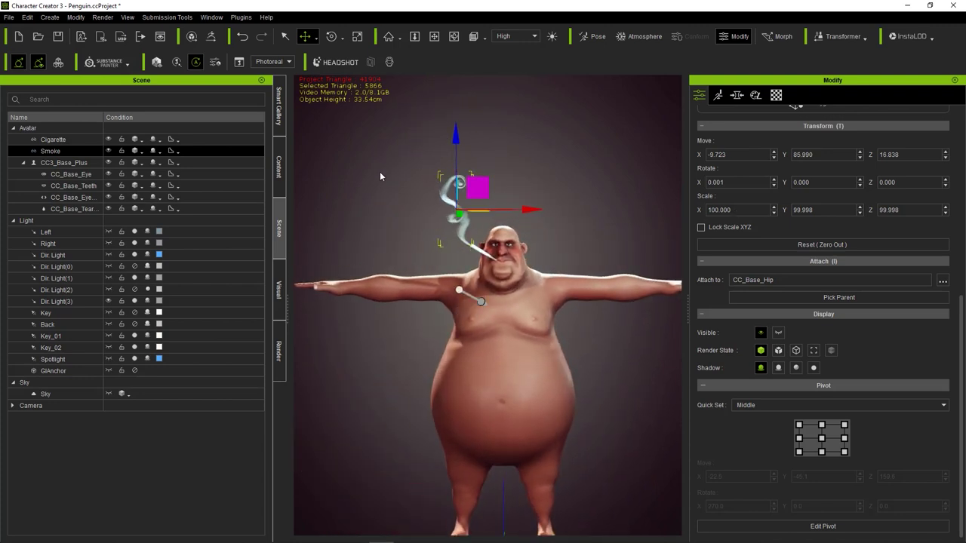
- Attach the smoke to the Cigarette accessory
{"action": "left_click", "coordinate": [943, 280]}
{"action": "scroll", "coordinate": [520, 271], "scroll_direction": "down", "scroll_amount": 3}
{"action": "left_click", "coordinate": [520, 265]}
{"action": "left_click", "coordinate": [499, 216]}
{"action": "left_click", "coordinate": [498, 204]}
{"action": "left_click", "coordinate": [423, 372]}
{"action": "left_click", "coordinate": [392, 229]}
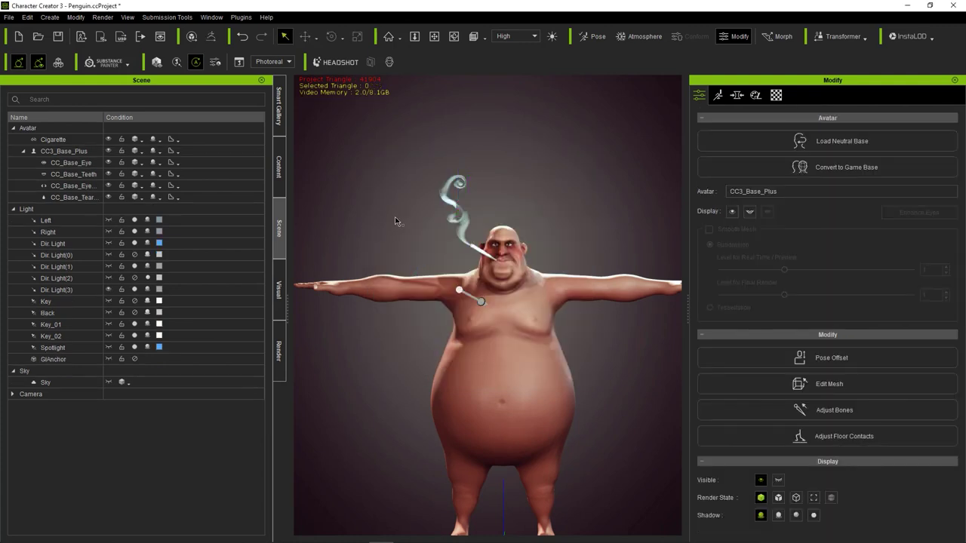
- Import the Monocle.obj model as a new accessory
{"action": "scroll", "coordinate": [394, 221], "scroll_direction": "up", "scroll_amount": 1}
{"action": "scroll", "coordinate": [388, 215], "scroll_direction": "up", "scroll_amount": 2}
{"action": "scroll", "coordinate": [381, 213], "scroll_direction": "up", "scroll_amount": 2}
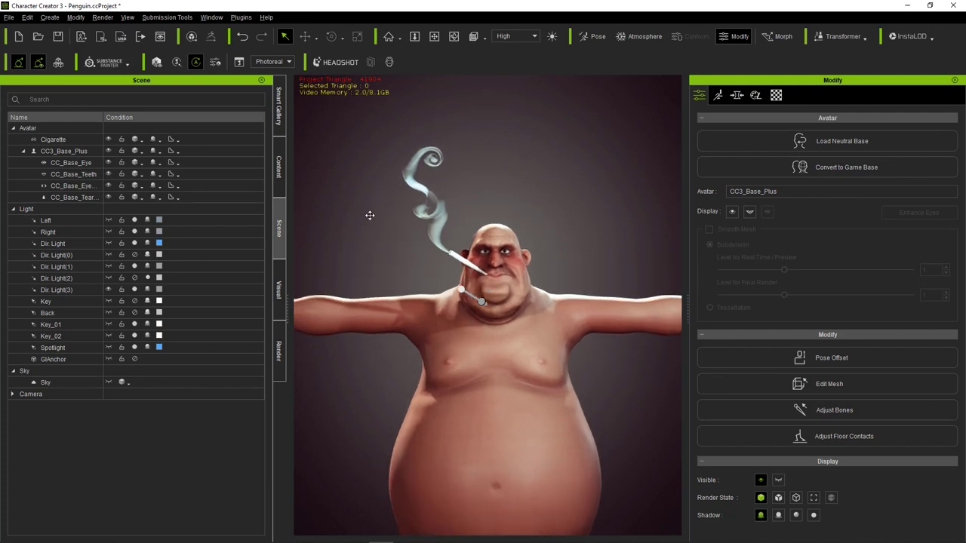
{"action": "left_click", "coordinate": [76, 17]}
{"action": "left_click", "coordinate": [379, 141]}
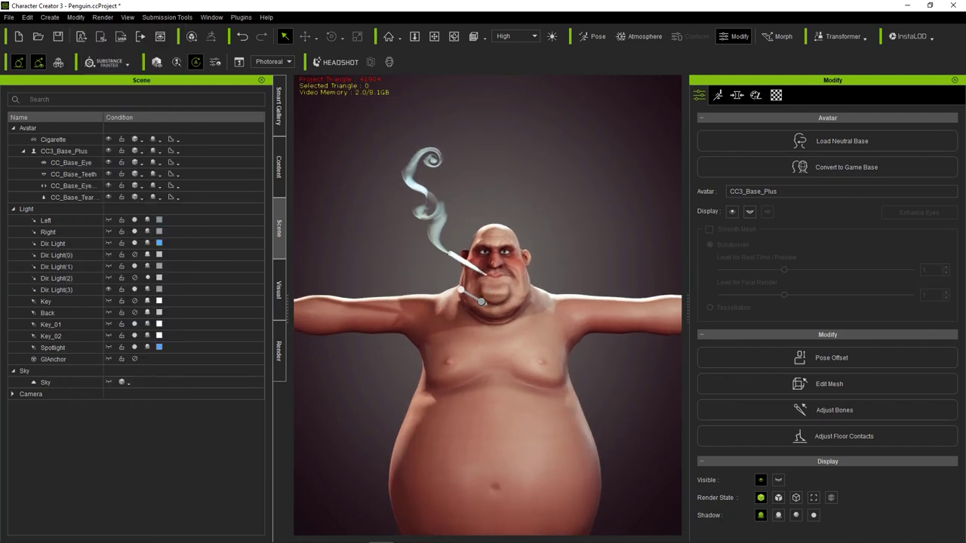
{"action": "left_click", "coordinate": [718, 95]}
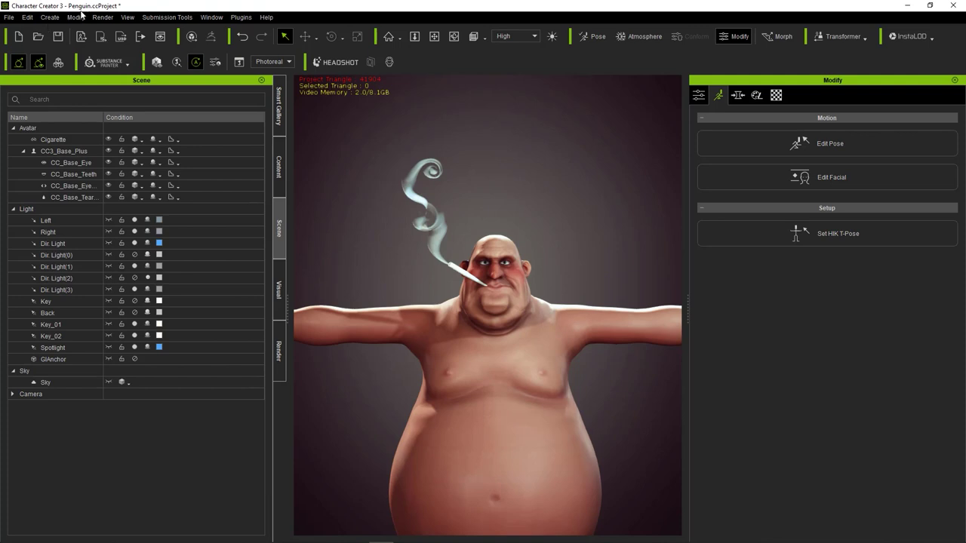
{"action": "left_click", "coordinate": [76, 17]}
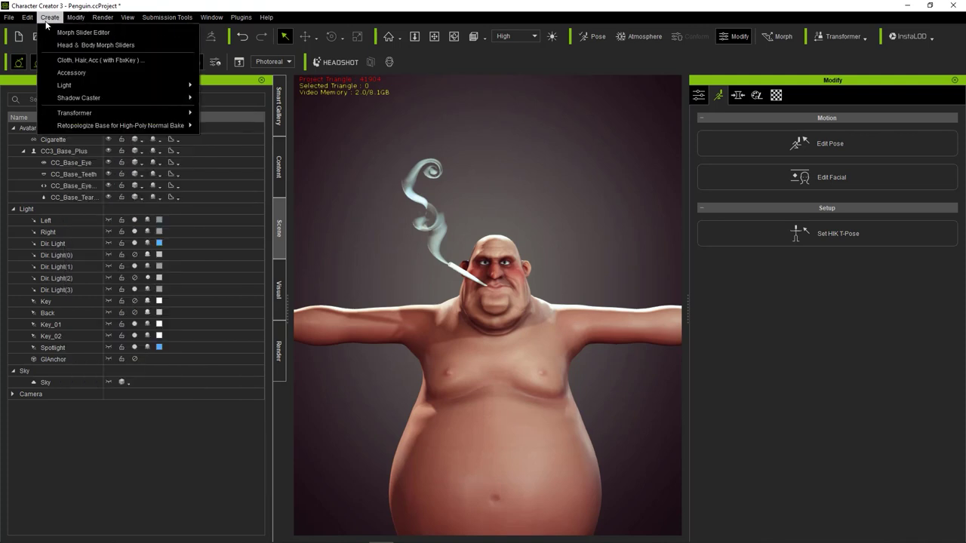
{"action": "key", "text": "Escape"}
{"action": "left_click", "coordinate": [286, 110]}
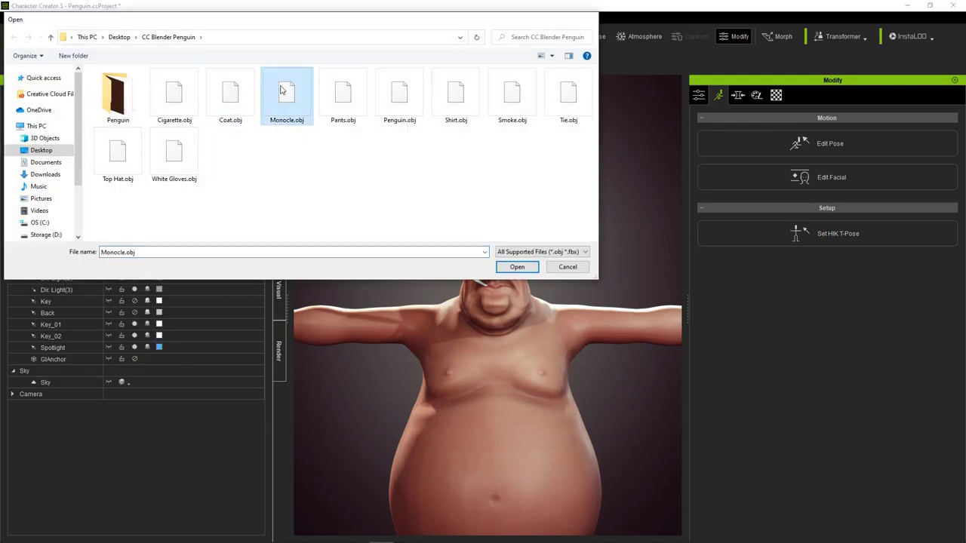
{"action": "key", "text": "Return"}
- Attach the monocle to the CC_Base_Head bone so it stays over the eye
{"action": "key", "text": "w"}
{"action": "right_click_drag", "start_coordinate": [366, 160], "coordinate": [483, 266]}
{"action": "left_click", "coordinate": [699, 95]}
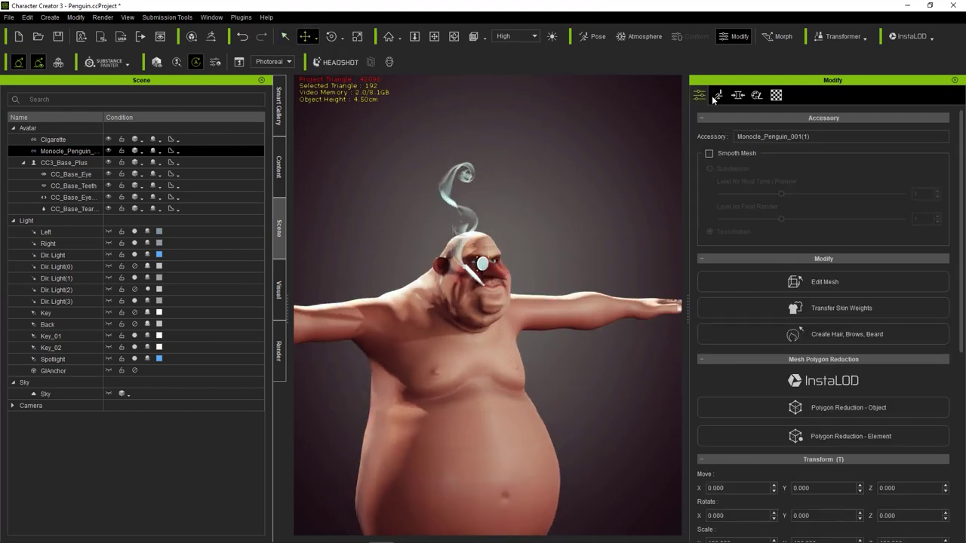
{"action": "scroll", "coordinate": [835, 449], "scroll_direction": "down", "scroll_amount": 5}
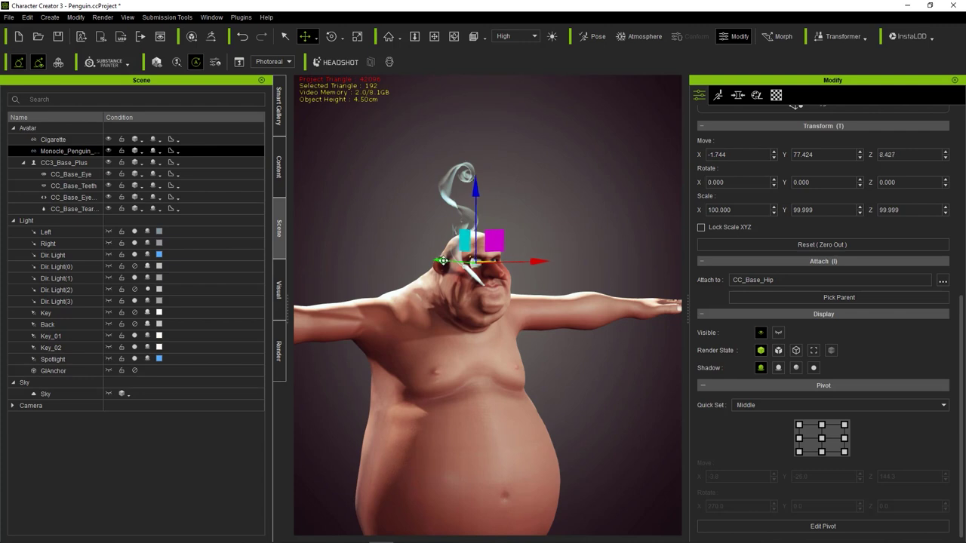
{"action": "key", "text": "q"}
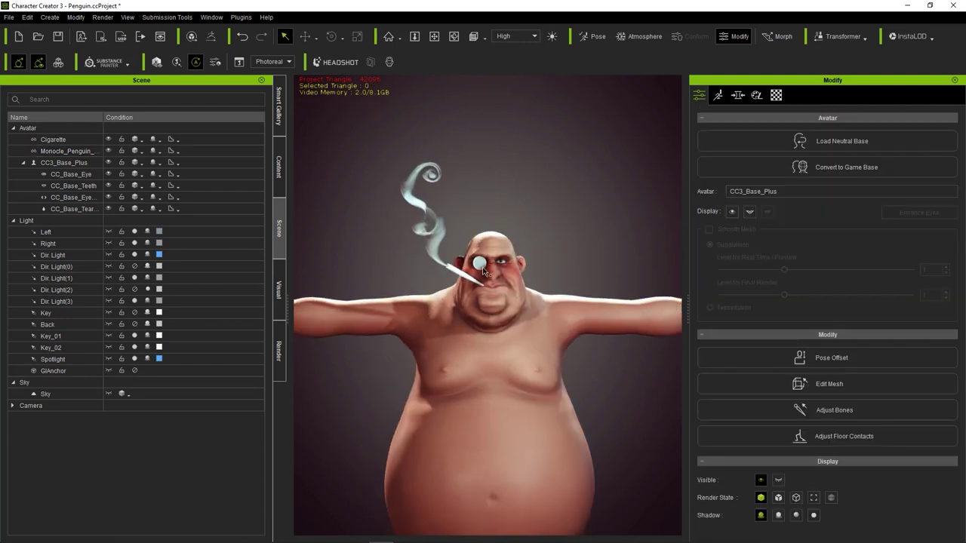
{"action": "left_click", "coordinate": [484, 271]}
{"action": "scroll", "coordinate": [880, 384], "scroll_direction": "down", "scroll_amount": 5}
{"action": "left_click", "coordinate": [943, 280]}
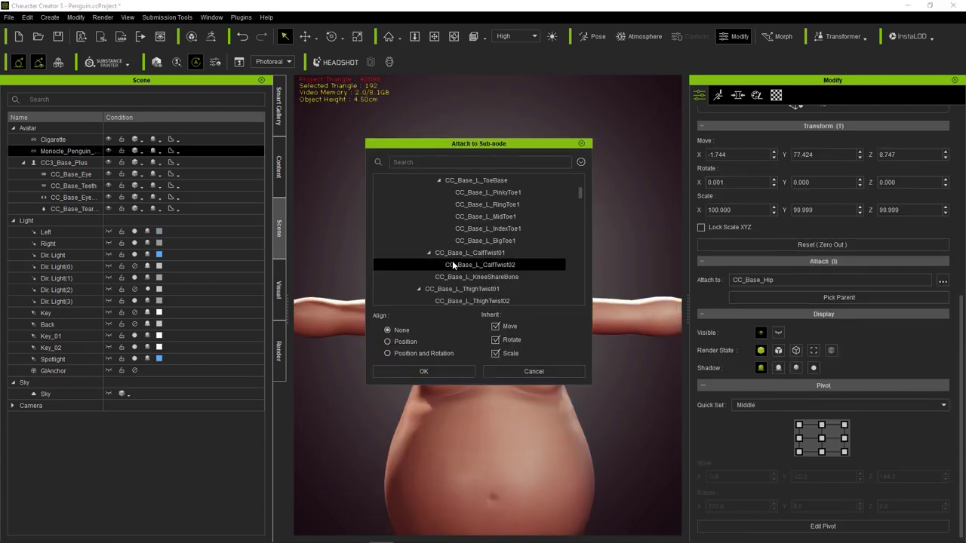
{"action": "scroll", "coordinate": [453, 265], "scroll_direction": "down", "scroll_amount": 5}
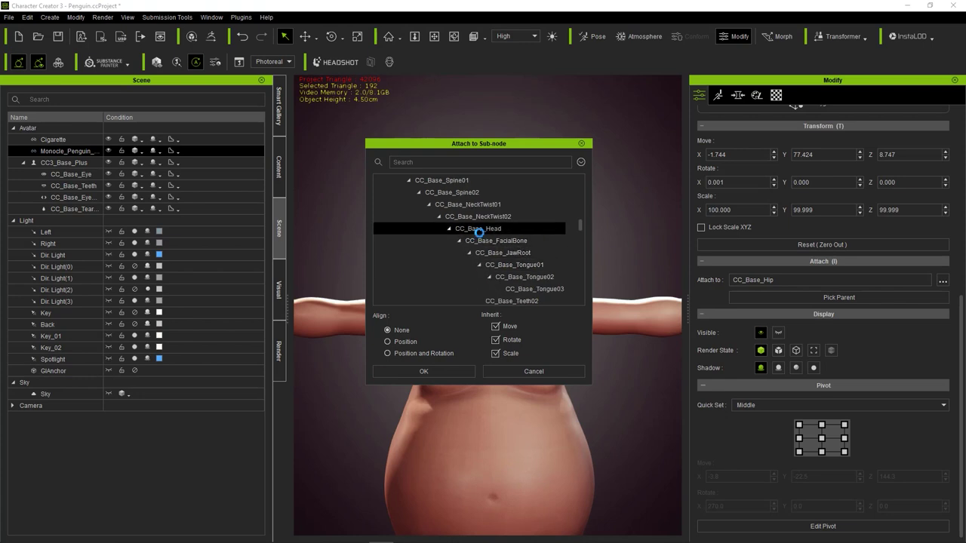
{"action": "left_click", "coordinate": [423, 371]}
{"action": "left_click", "coordinate": [370, 250]}
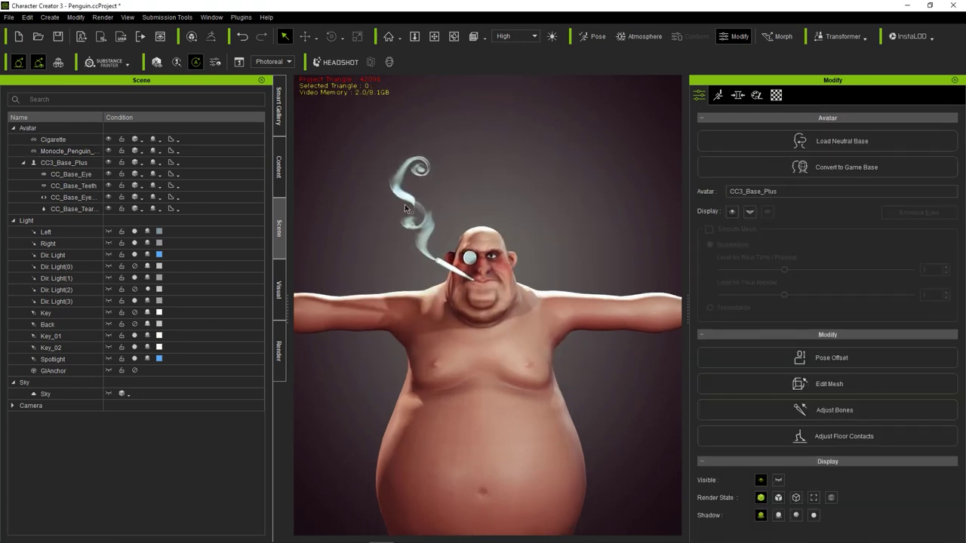
{"action": "left_click", "coordinate": [38, 17]}
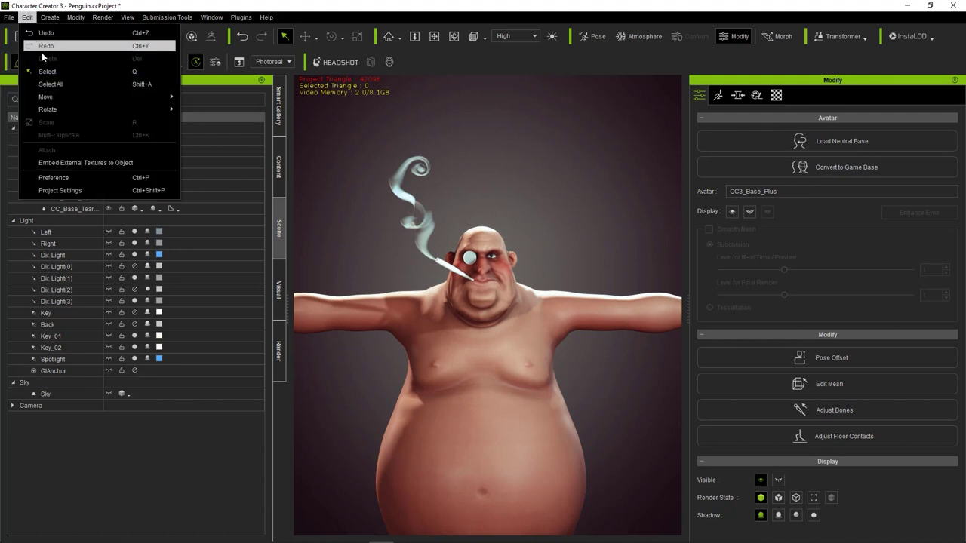
- Import Top Hat.obj as an accessory on the penguin's head
{"action": "left_click", "coordinate": [64, 73]}
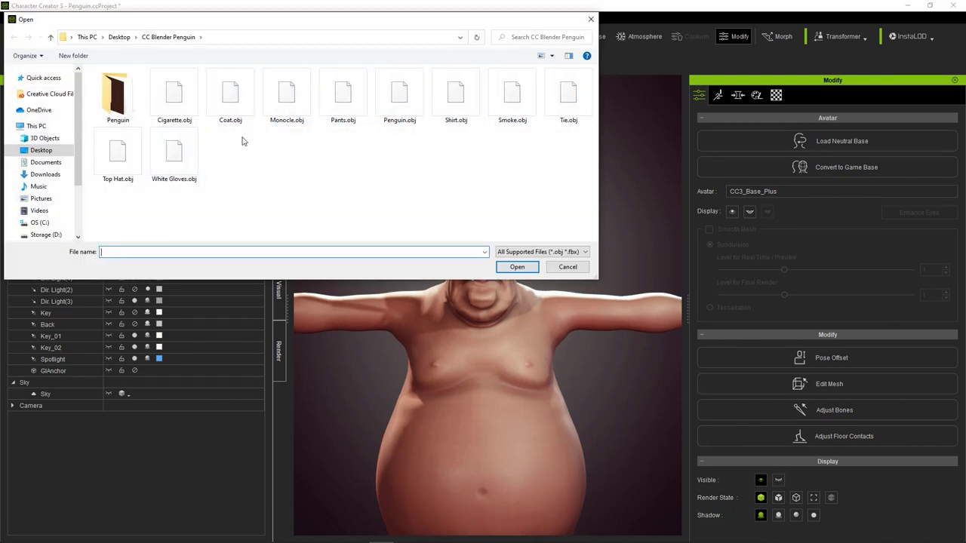
{"action": "double_click", "coordinate": [117, 155]}
{"action": "right_click_drag", "start_coordinate": [362, 233], "coordinate": [409, 173]}
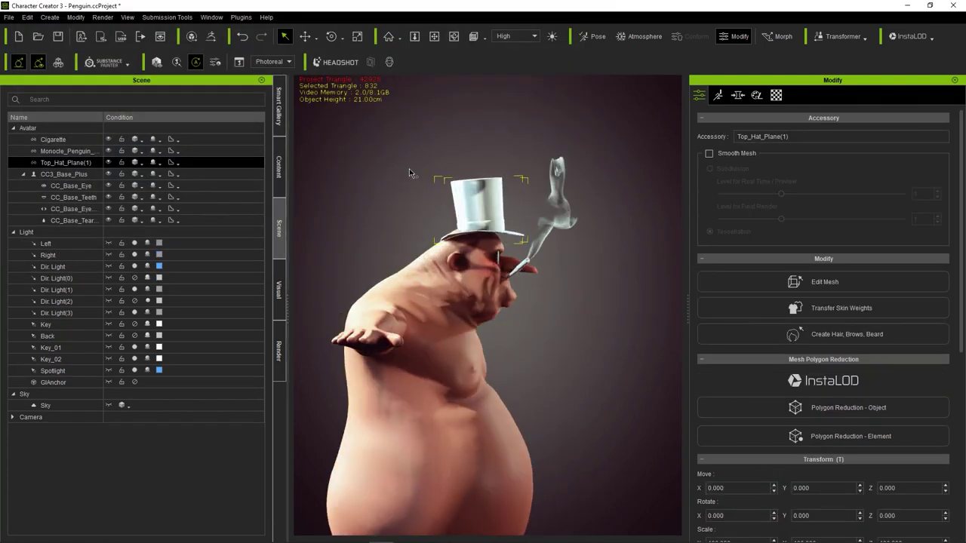
{"action": "scroll", "coordinate": [841, 429], "scroll_direction": "down", "scroll_amount": 5}
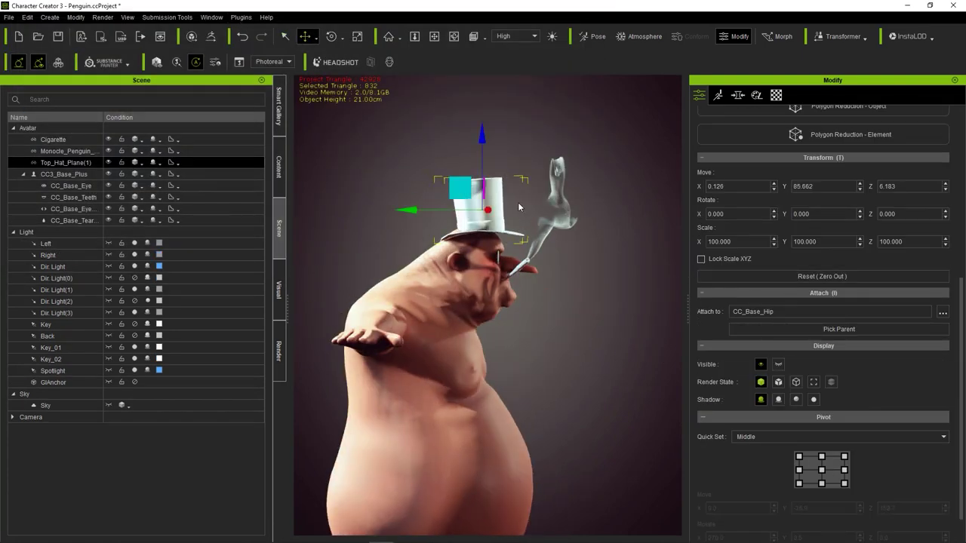
{"action": "right_click_drag", "start_coordinate": [517, 206], "coordinate": [692, 225]}
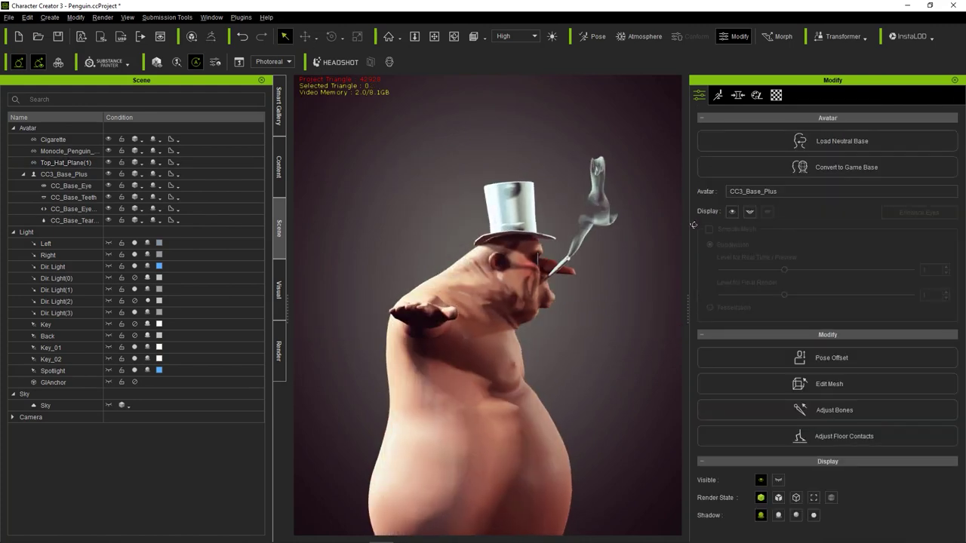
- Check the top hat's material settings
{"action": "left_click", "coordinate": [477, 219]}
{"action": "left_click", "coordinate": [775, 95]}
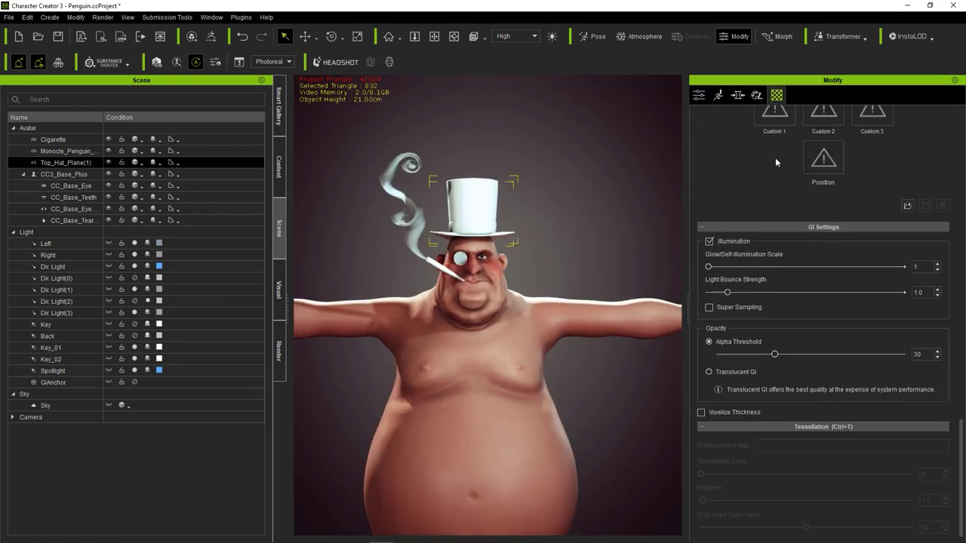
{"action": "left_click", "coordinate": [508, 181]}
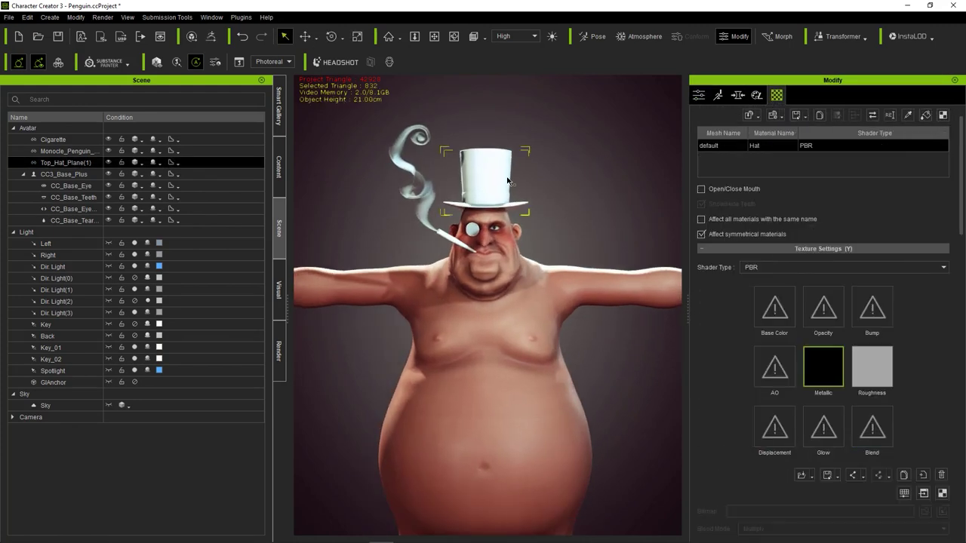
{"action": "scroll", "coordinate": [791, 329], "scroll_direction": "down", "scroll_amount": 5}
{"action": "scroll", "coordinate": [791, 330], "scroll_direction": "down", "scroll_amount": 5}
{"action": "scroll", "coordinate": [791, 330], "scroll_direction": "up", "scroll_amount": 5}
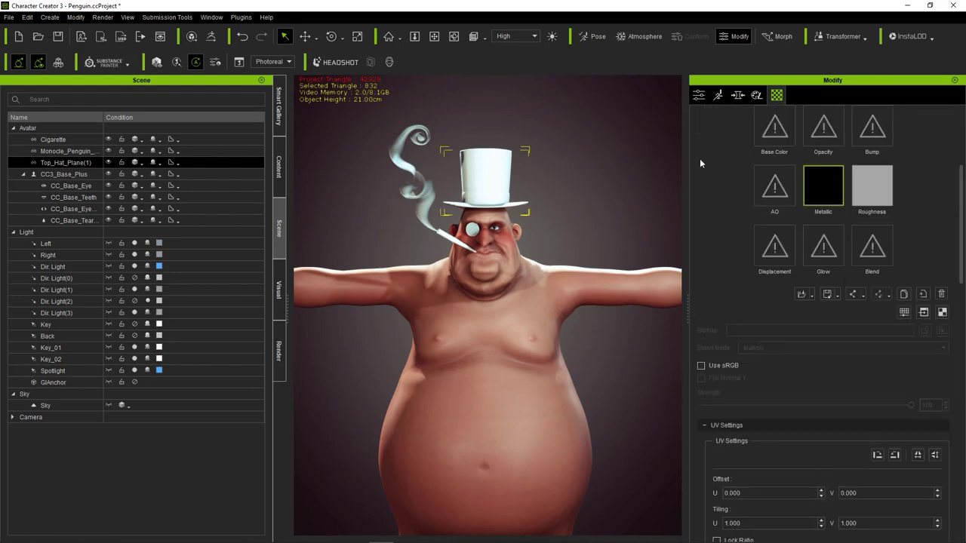
- Attach the top hat to the CC_Base_Head bone
{"action": "left_click", "coordinate": [699, 95]}
{"action": "scroll", "coordinate": [877, 322], "scroll_direction": "down", "scroll_amount": 5}
{"action": "scroll", "coordinate": [877, 327], "scroll_direction": "down", "scroll_amount": 5}
{"action": "left_click", "coordinate": [942, 280]}
{"action": "scroll", "coordinate": [423, 254], "scroll_direction": "down", "scroll_amount": 3}
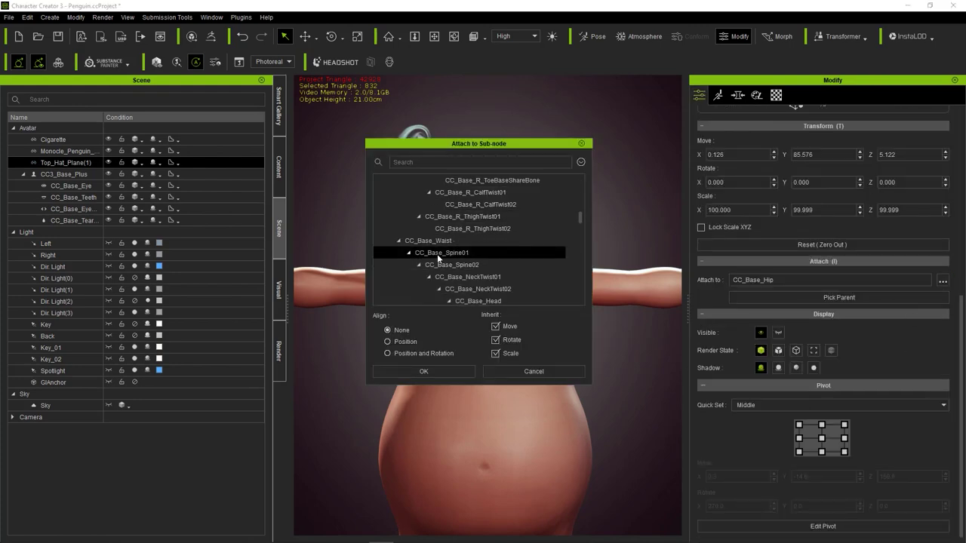
{"action": "scroll", "coordinate": [468, 286], "scroll_direction": "down", "scroll_amount": 3}
{"action": "left_click", "coordinate": [476, 300]}
{"action": "left_click", "coordinate": [424, 371]}
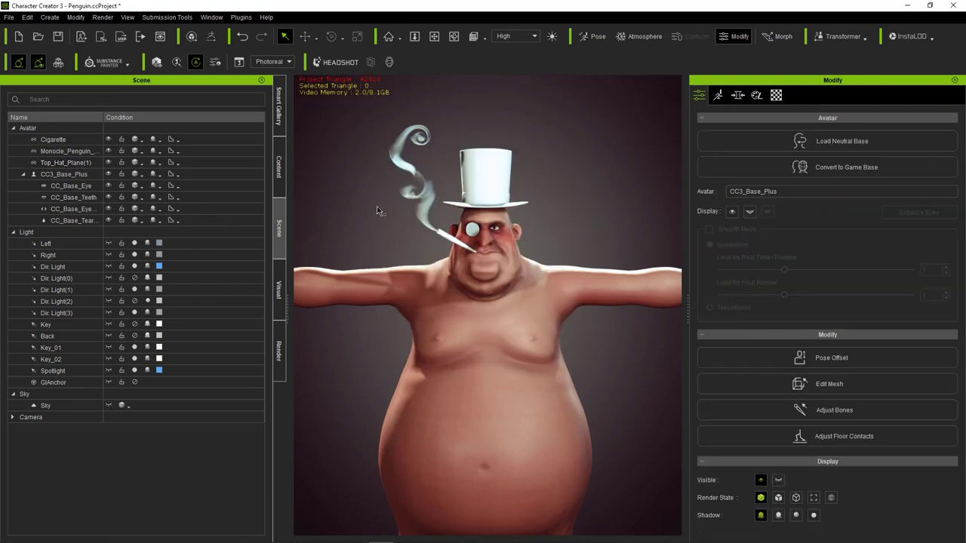
- Import Shirt.obj and shift it back along Z to fit the torso
{"action": "left_click", "coordinate": [76, 17]}
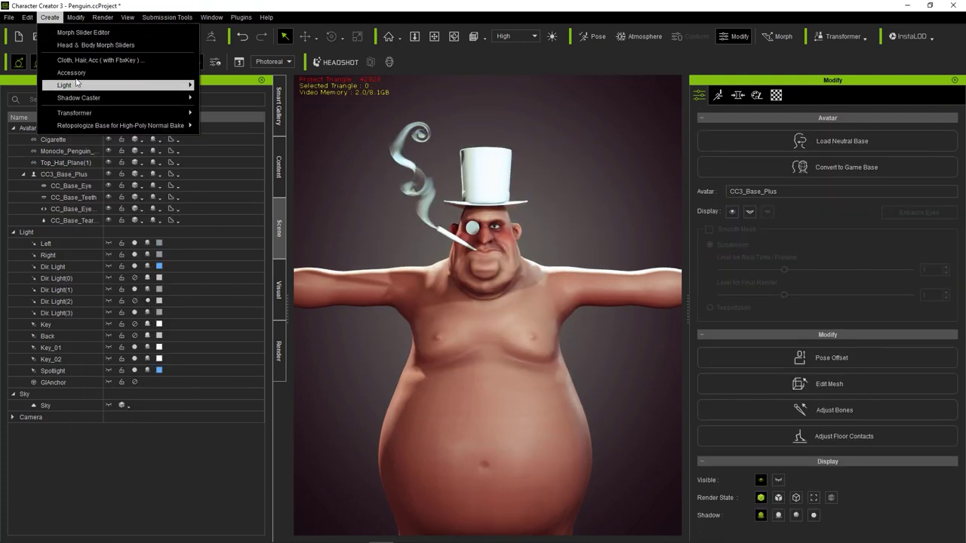
{"action": "left_click", "coordinate": [83, 71]}
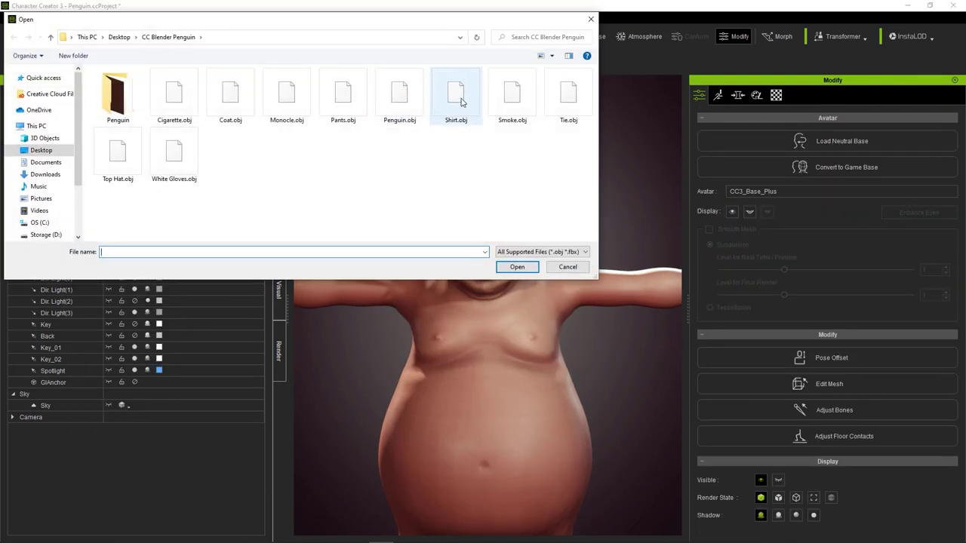
{"action": "double_click", "coordinate": [462, 101]}
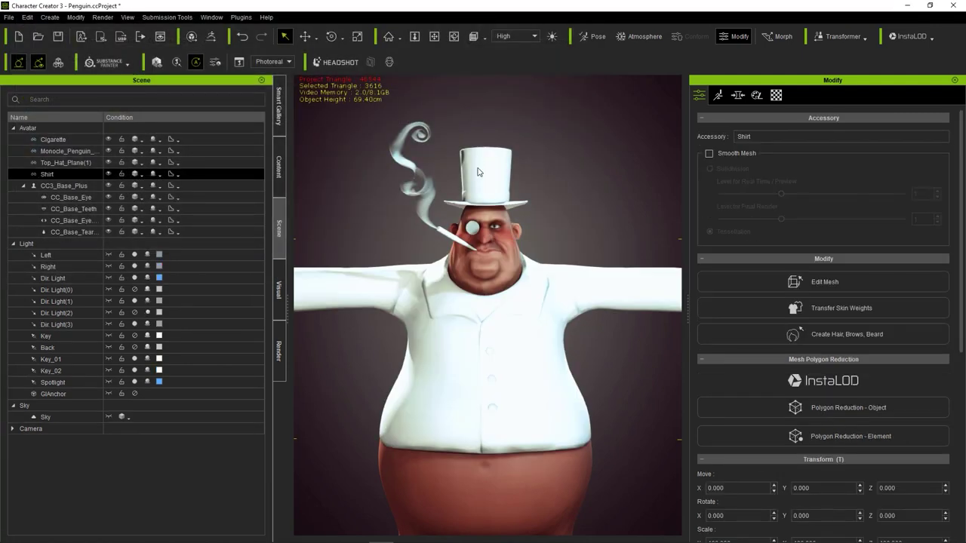
{"action": "right_click_drag", "start_coordinate": [379, 352], "coordinate": [353, 71]}
{"action": "right_click_drag", "start_coordinate": [451, 329], "coordinate": [467, 326]}
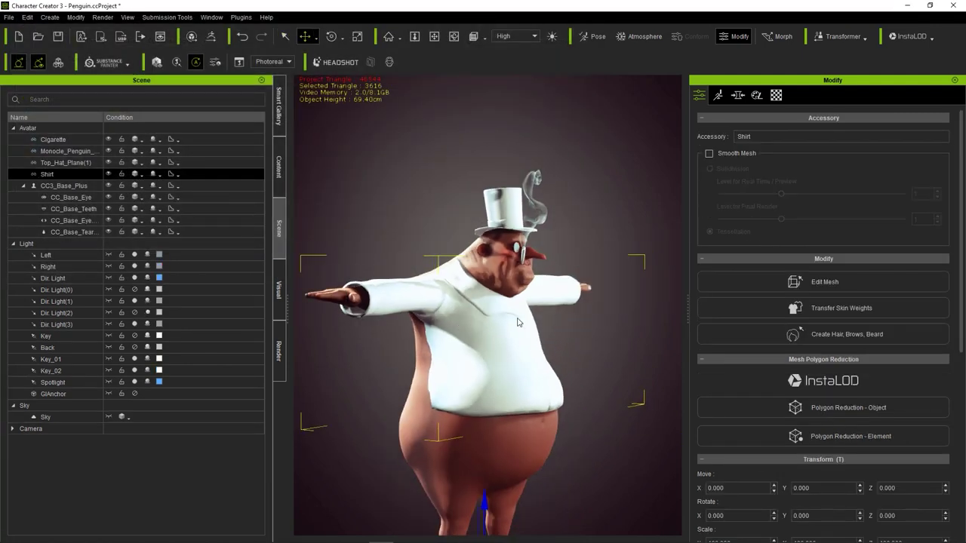
{"action": "scroll", "coordinate": [843, 426], "scroll_direction": "down", "scroll_amount": 5}
{"action": "left_click_drag", "start_coordinate": [451, 334], "coordinate": [424, 333]}
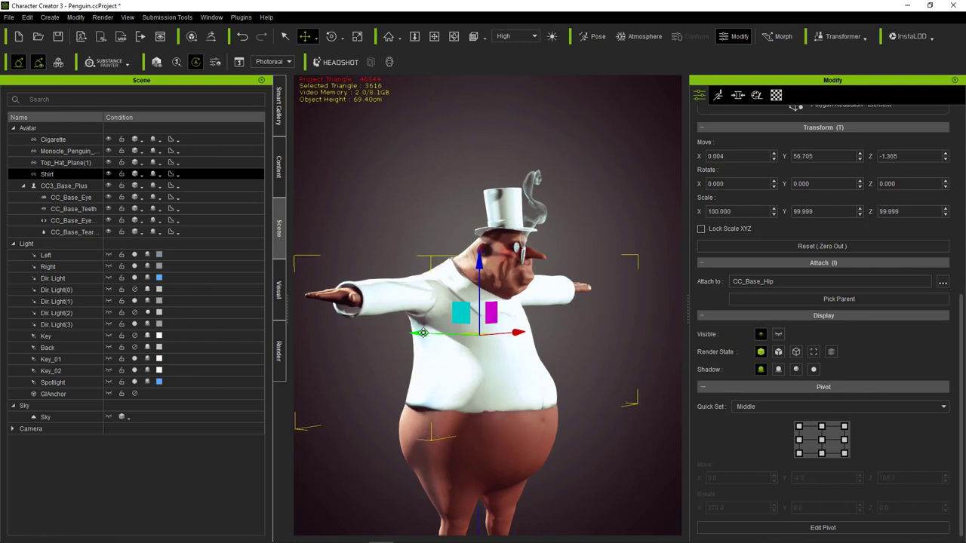
{"action": "right_click_drag", "start_coordinate": [424, 333], "coordinate": [452, 332]}
- Review the shirt's texture settings
{"action": "key", "text": "q"}
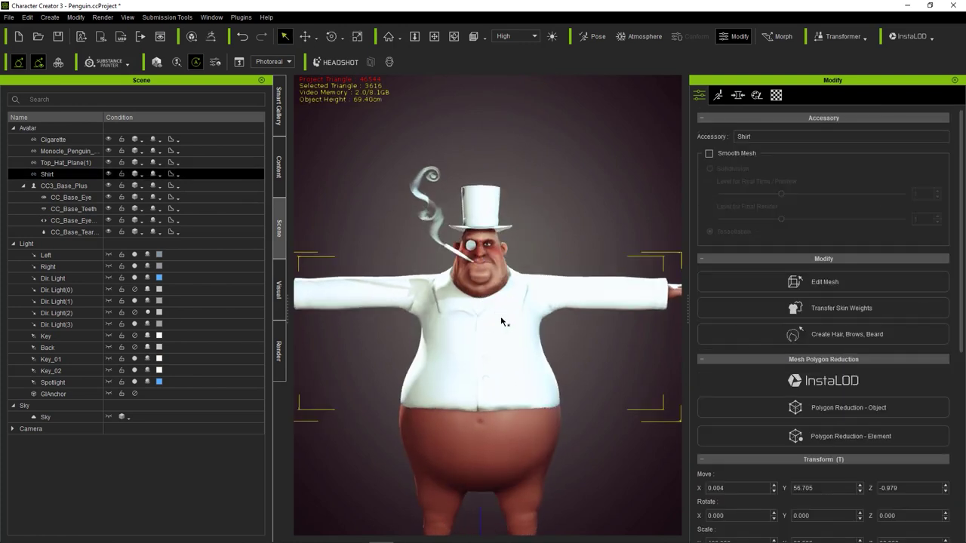
{"action": "left_click", "coordinate": [777, 95]}
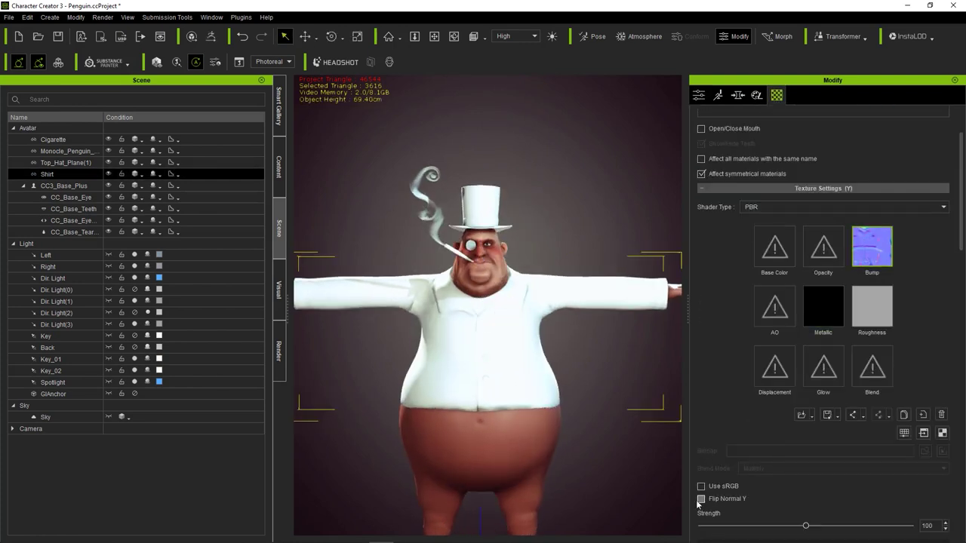
{"action": "scroll", "coordinate": [838, 259], "scroll_direction": "up", "scroll_amount": 3}
{"action": "scroll", "coordinate": [837, 259], "scroll_direction": "down", "scroll_amount": 3}
- Transfer skin weights to the shirt using the Default template
{"action": "left_click", "coordinate": [699, 96]}
{"action": "left_click", "coordinate": [757, 308]}
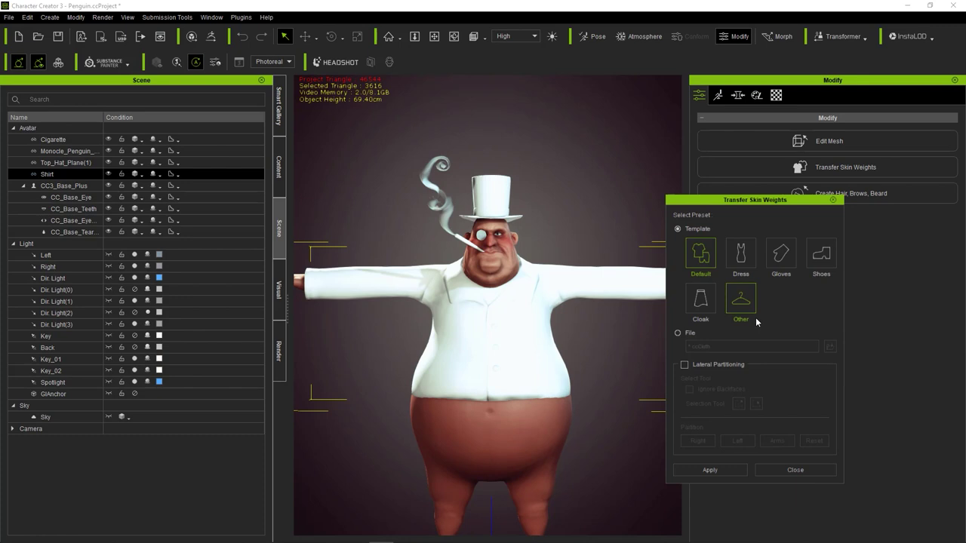
{"action": "left_click", "coordinate": [710, 470]}
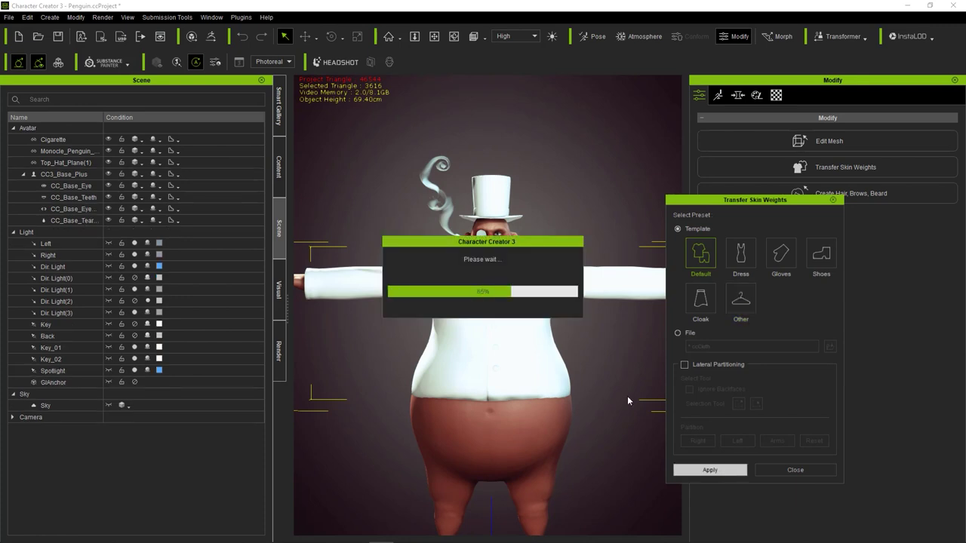
{"action": "left_click", "coordinate": [792, 470]}
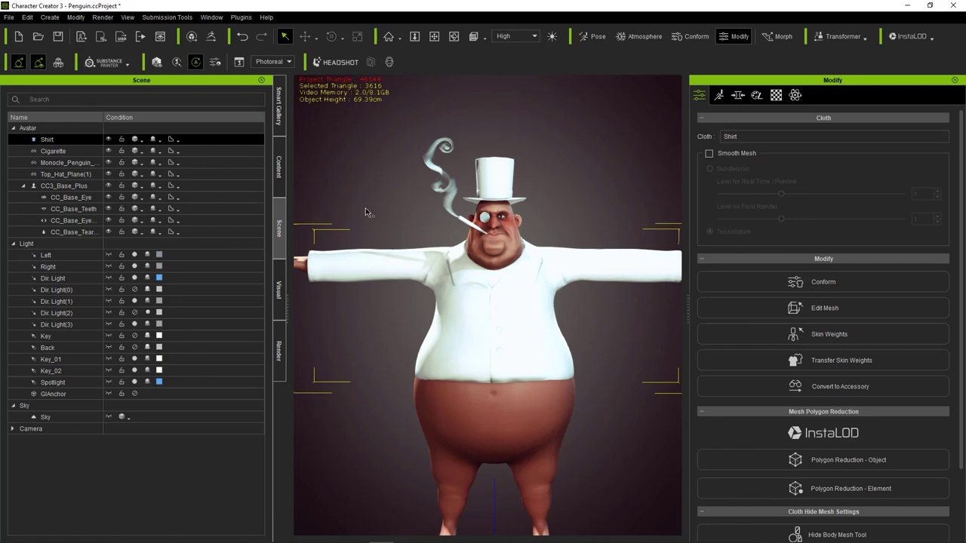
{"action": "left_click", "coordinate": [365, 208]}
{"action": "left_click", "coordinate": [50, 17]}
{"action": "left_click", "coordinate": [73, 75]}
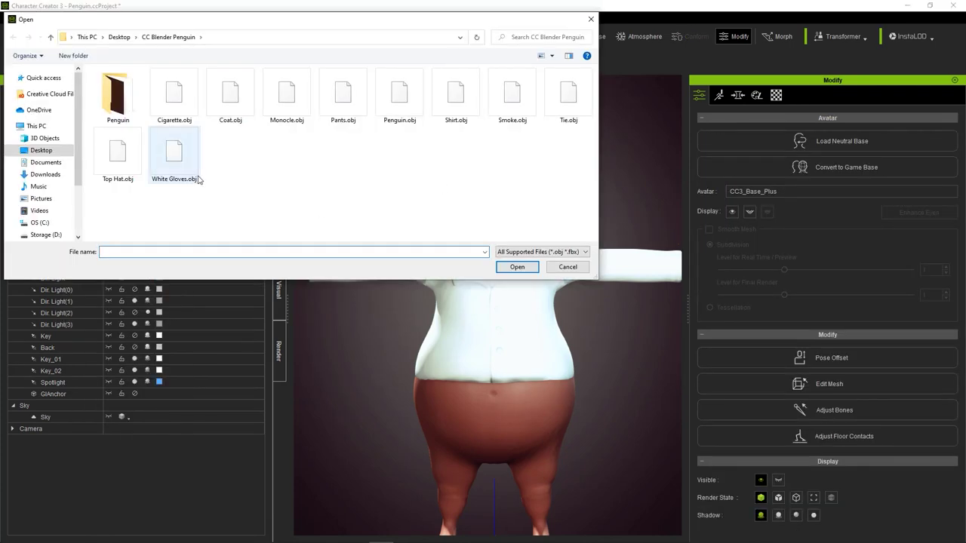
- Import Pants.obj and nudge the pants to fit the body
{"action": "double_click", "coordinate": [344, 96]}
{"action": "right_click_drag", "start_coordinate": [444, 217], "coordinate": [559, 218]}
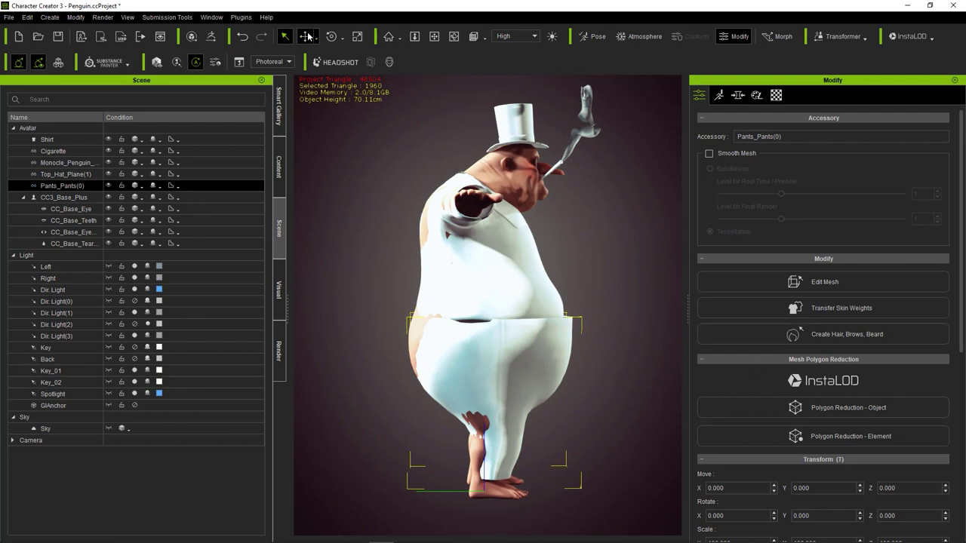
{"action": "left_click_drag", "start_coordinate": [431, 484], "coordinate": [431, 494]}
{"action": "right_click_drag", "start_coordinate": [452, 453], "coordinate": [792, 366]}
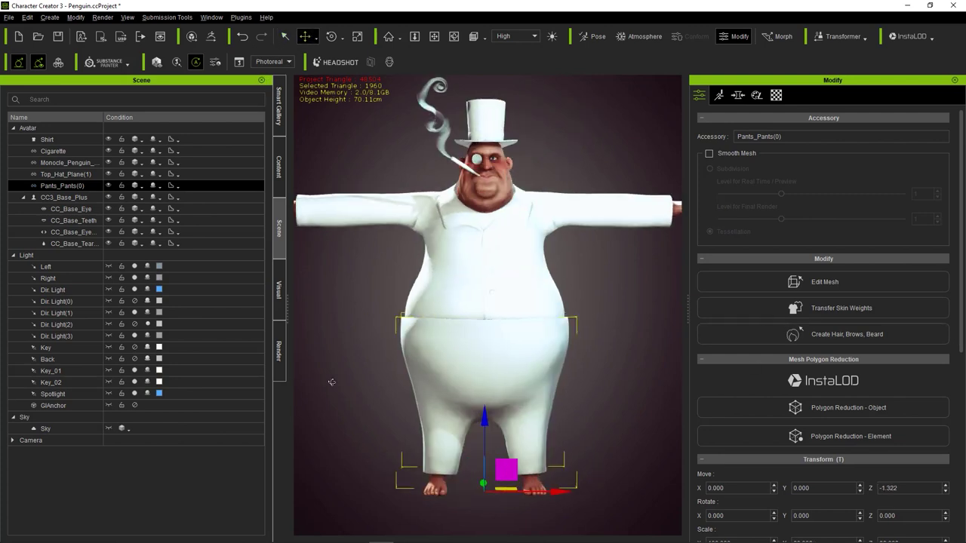
{"action": "scroll", "coordinate": [793, 366], "scroll_direction": "down", "scroll_amount": 3}
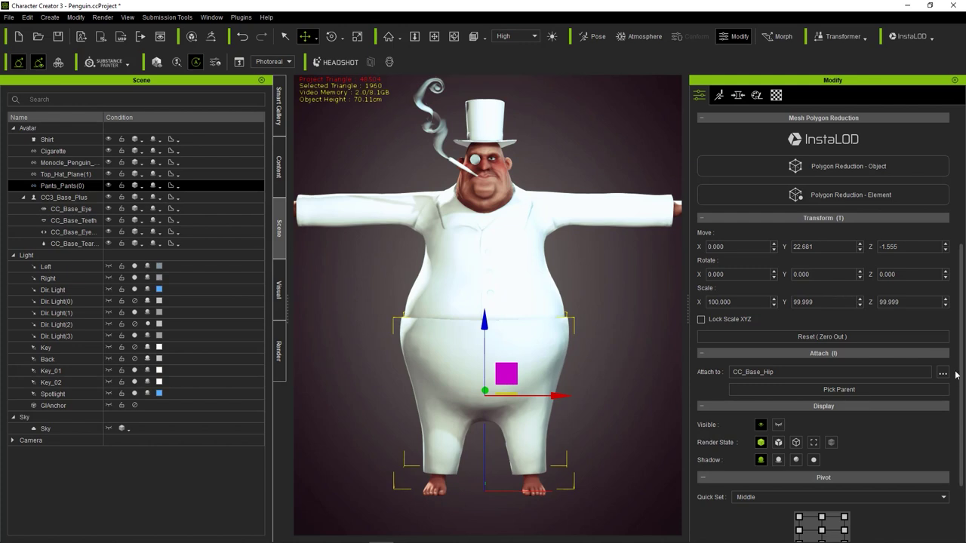
{"action": "scroll", "coordinate": [777, 241], "scroll_direction": "up", "scroll_amount": 3}
- Transfer skin weights to the pants with the Dress template
{"action": "left_click", "coordinate": [800, 309]}
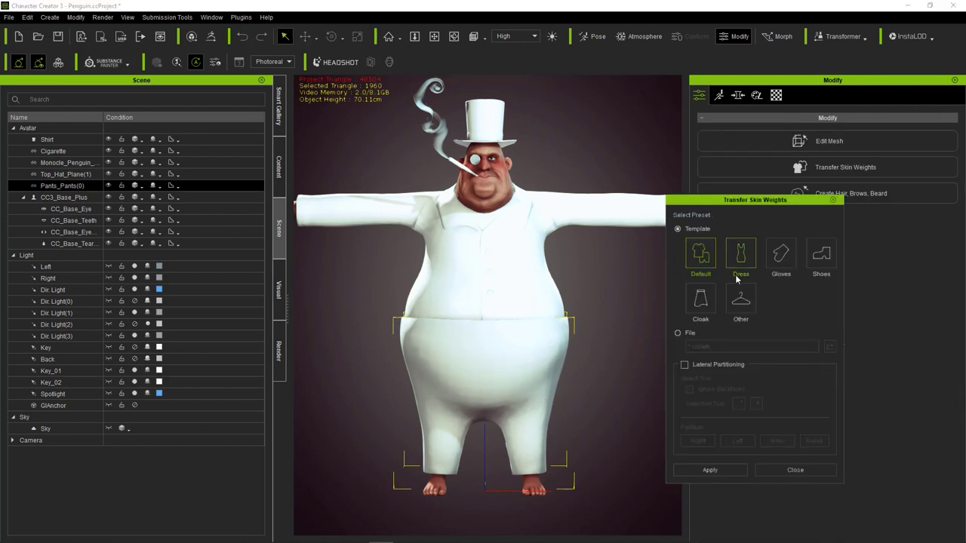
{"action": "left_click", "coordinate": [703, 470]}
{"action": "left_click", "coordinate": [789, 469]}
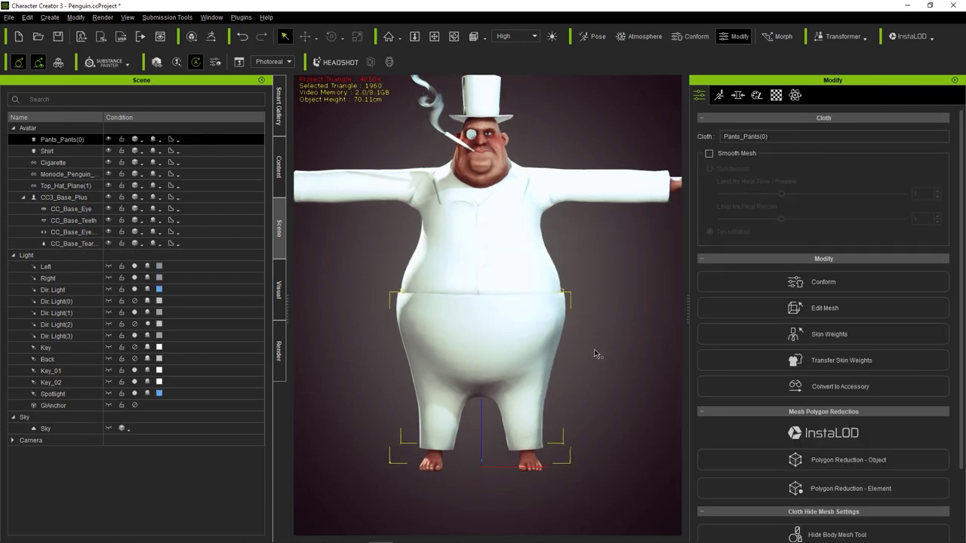
{"action": "left_click", "coordinate": [604, 388]}
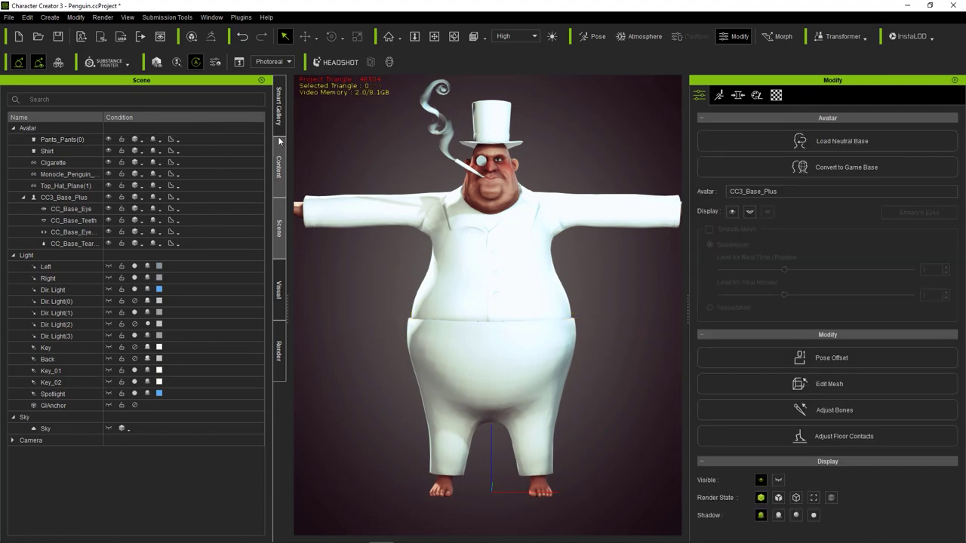
{"action": "left_click", "coordinate": [50, 16]}
{"action": "left_click", "coordinate": [76, 72]}
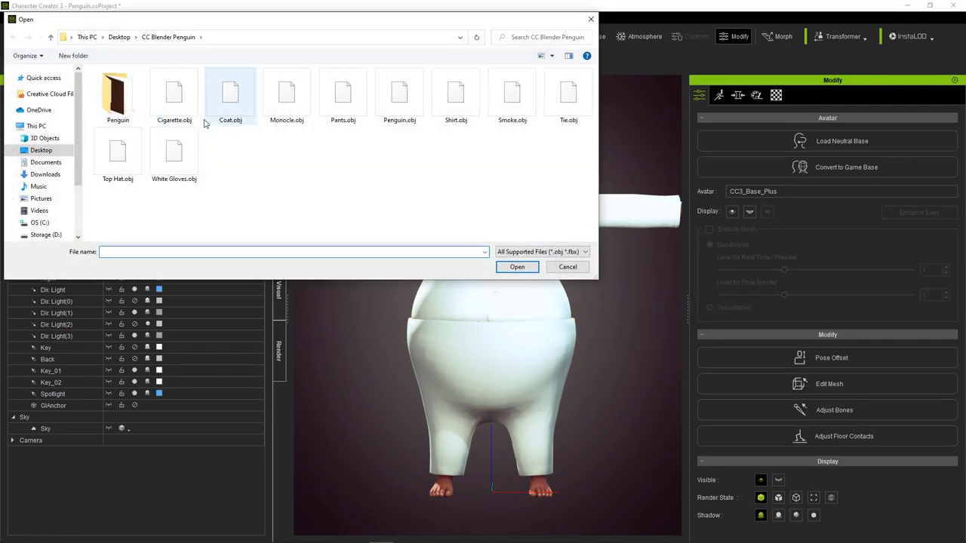
- Load the Tie.obj bow tie and skin it with the Other weight template
{"action": "double_click", "coordinate": [563, 100]}
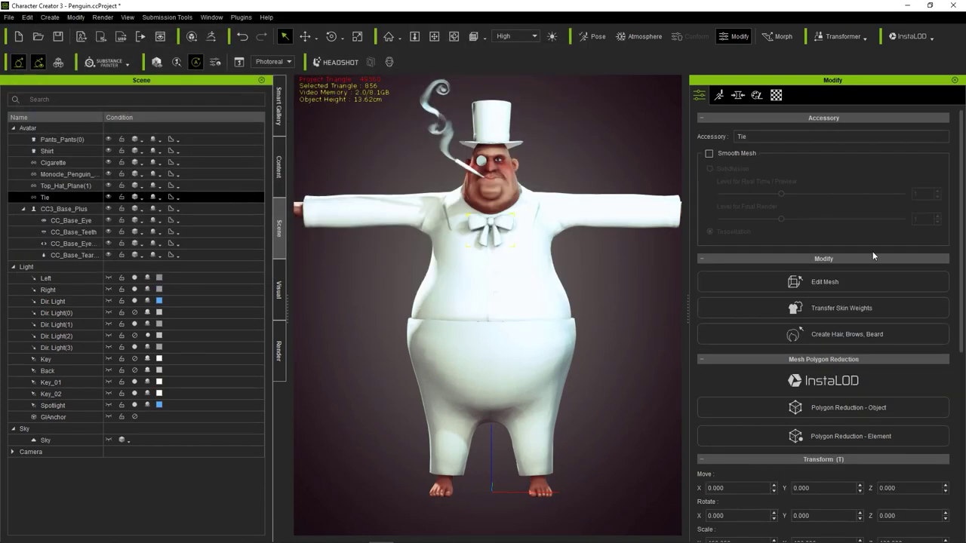
{"action": "scroll", "coordinate": [757, 190], "scroll_direction": "down", "scroll_amount": 2}
{"action": "scroll", "coordinate": [842, 338], "scroll_direction": "down", "scroll_amount": 5}
{"action": "scroll", "coordinate": [765, 202], "scroll_direction": "up", "scroll_amount": 7}
{"action": "left_click", "coordinate": [809, 309]}
{"action": "left_click", "coordinate": [742, 310]}
{"action": "left_click", "coordinate": [709, 469]}
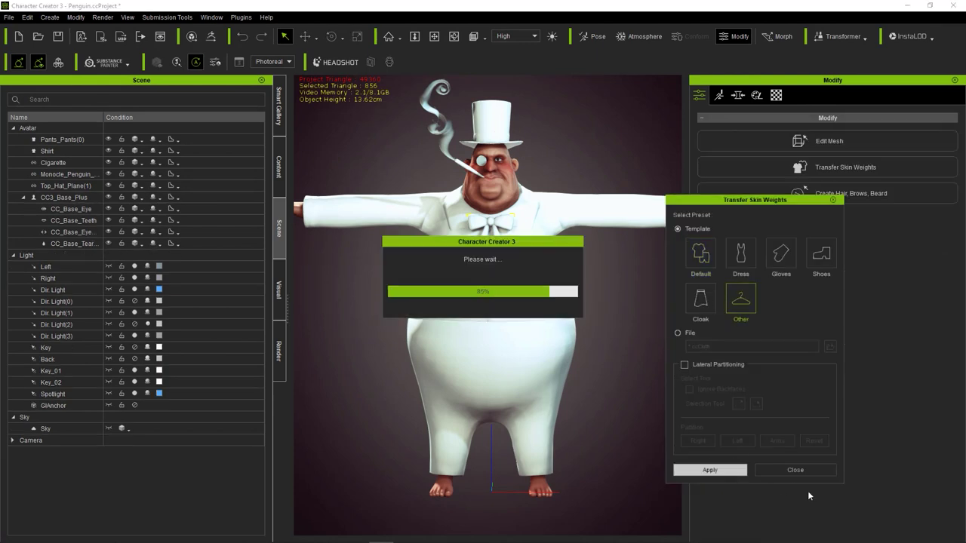
{"action": "left_click", "coordinate": [794, 470]}
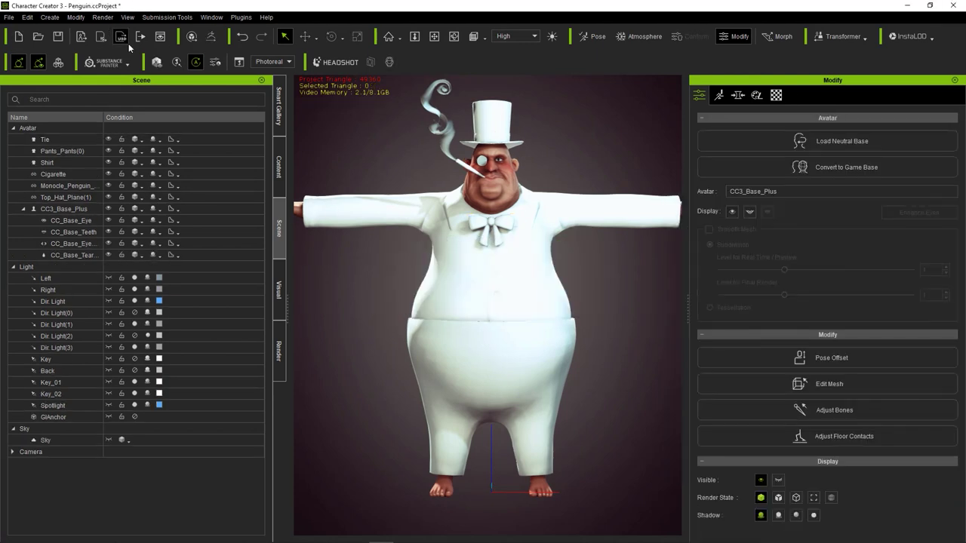
- Import White Gloves.obj and view the gloves on the hands from above
{"action": "left_click", "coordinate": [49, 17]}
{"action": "left_click", "coordinate": [72, 72]}
{"action": "double_click", "coordinate": [175, 154]}
{"action": "mouse_move", "coordinate": [458, 189]}
{"action": "right_mouse_down"}
{"action": "mouse_move", "coordinate": [283, 242]}
{"action": "mouse_move", "coordinate": [415, 241]}
{"action": "right_mouse_up"}
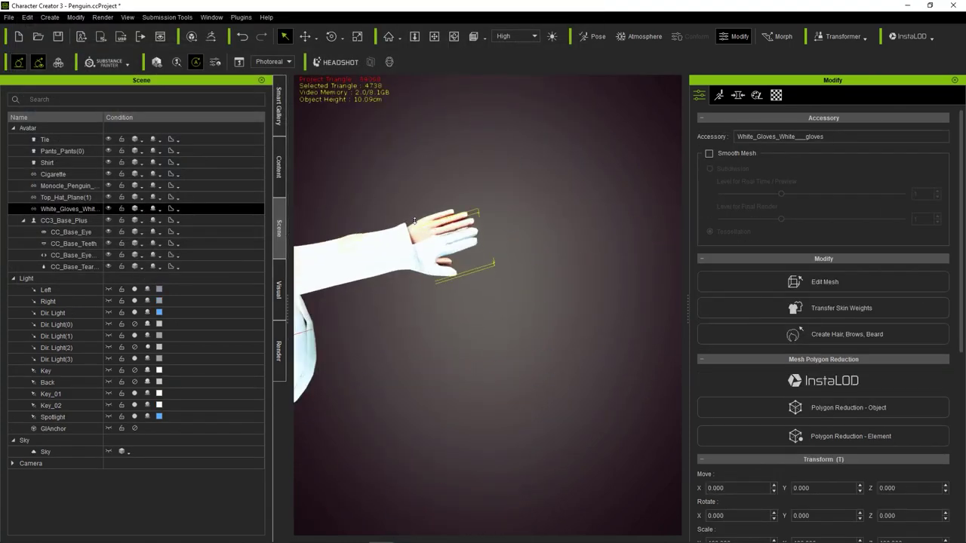
{"action": "scroll", "coordinate": [490, 264], "scroll_direction": "up", "scroll_amount": 2}
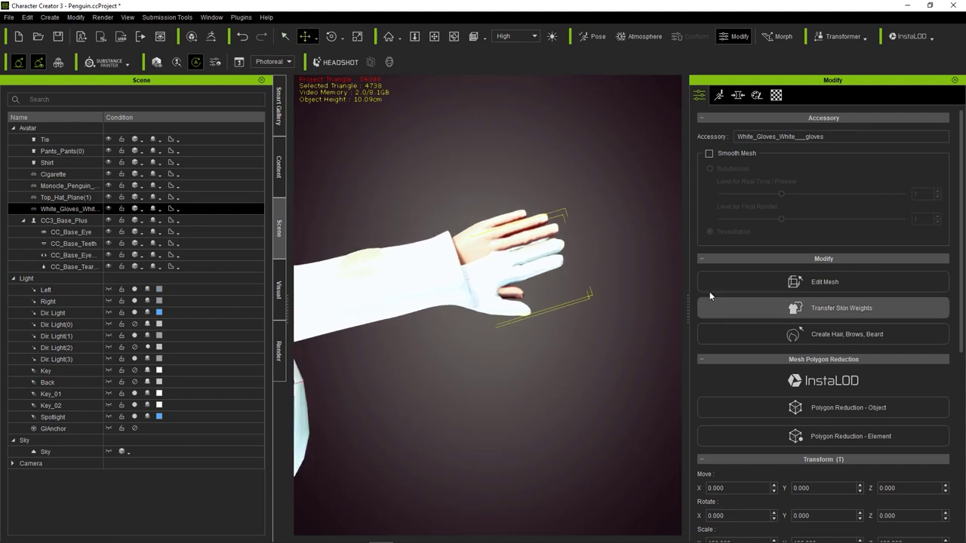
{"action": "scroll", "coordinate": [826, 469], "scroll_direction": "down", "scroll_amount": 4}
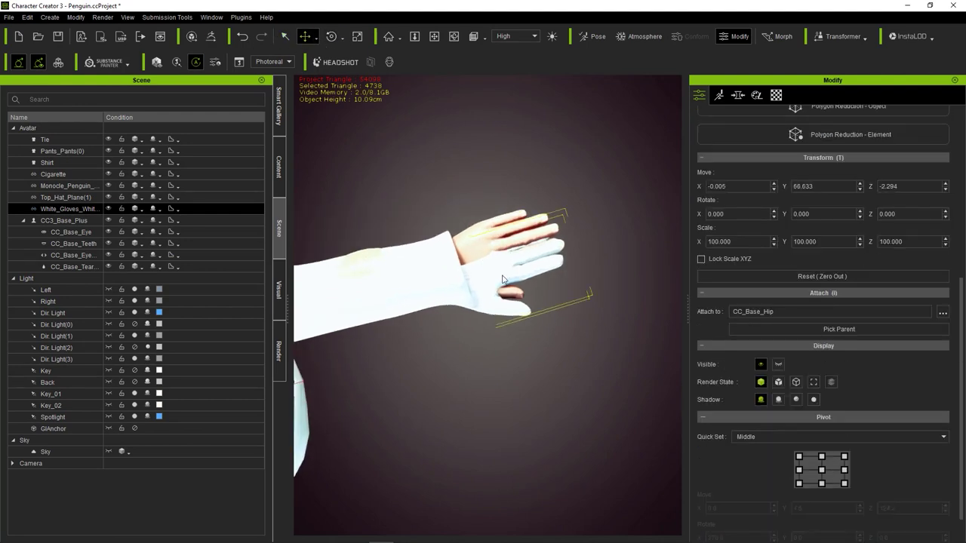
{"action": "mouse_move", "coordinate": [500, 255]}
{"action": "right_mouse_down"}
{"action": "mouse_move", "coordinate": [524, 201]}
{"action": "mouse_move", "coordinate": [435, 223]}
{"action": "right_mouse_up"}
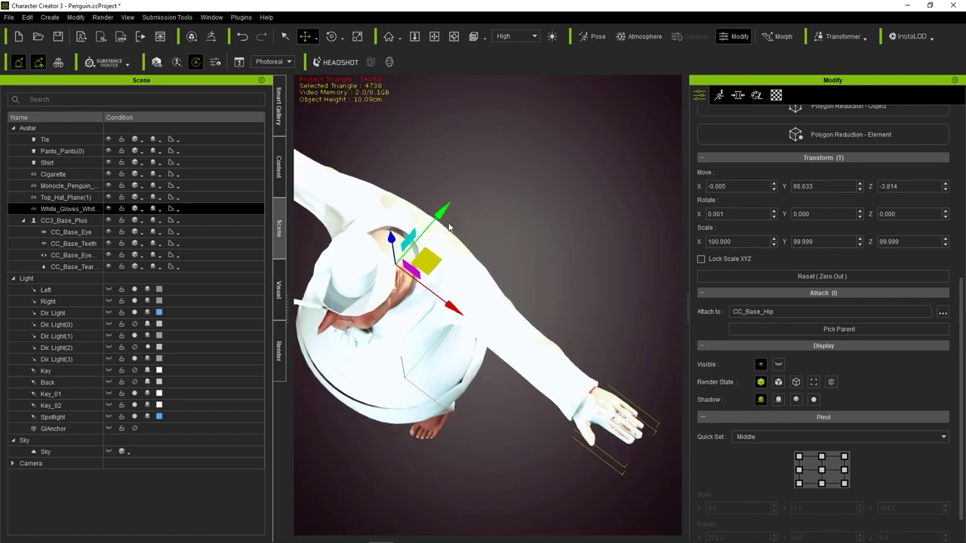
- Test-move the gloves, undo the move, and return to a front view
{"action": "left_click", "coordinate": [393, 240]}
{"action": "left_click", "coordinate": [581, 416]}
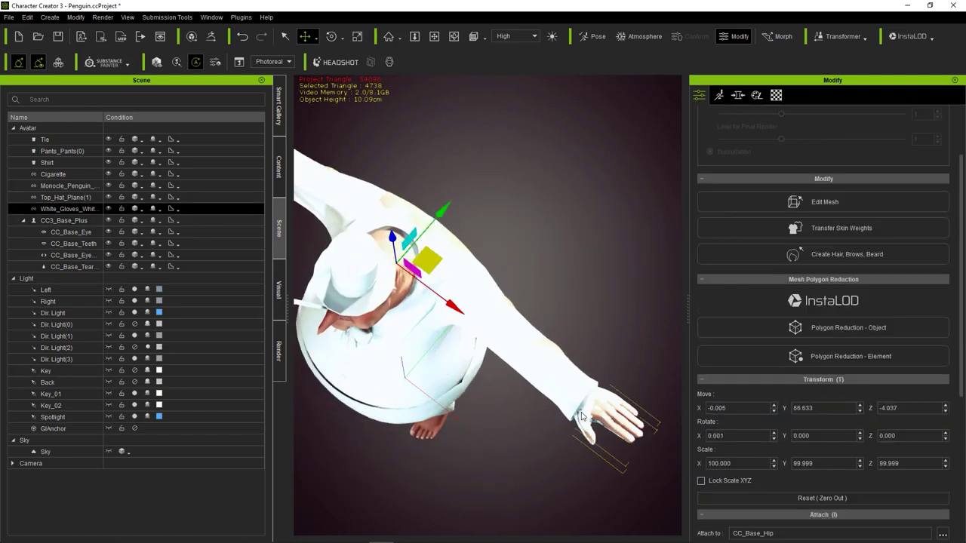
{"action": "left_click_drag", "start_coordinate": [393, 236], "coordinate": [423, 241]}
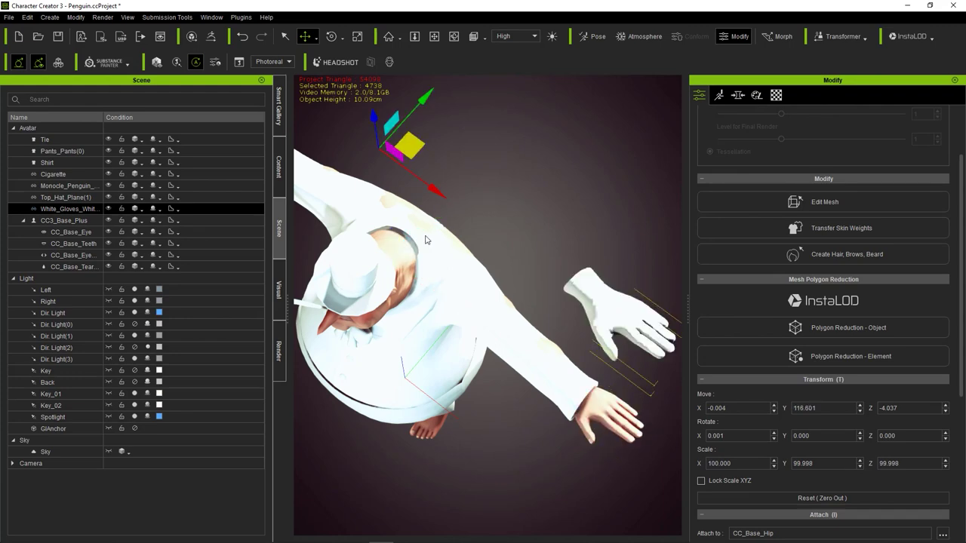
{"action": "key", "text": "ctrl+z"}
{"action": "left_click", "coordinate": [496, 436]}
{"action": "right_click_drag", "start_coordinate": [497, 436], "coordinate": [510, 134]}
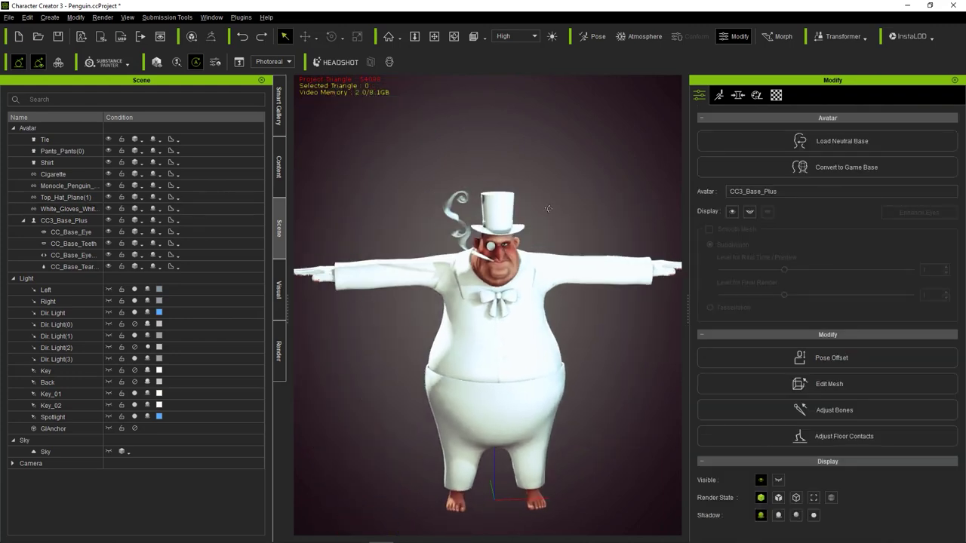
{"action": "left_click", "coordinate": [453, 189]}
{"action": "left_click", "coordinate": [528, 150]}
{"action": "right_click_drag", "start_coordinate": [513, 227], "coordinate": [503, 222]}
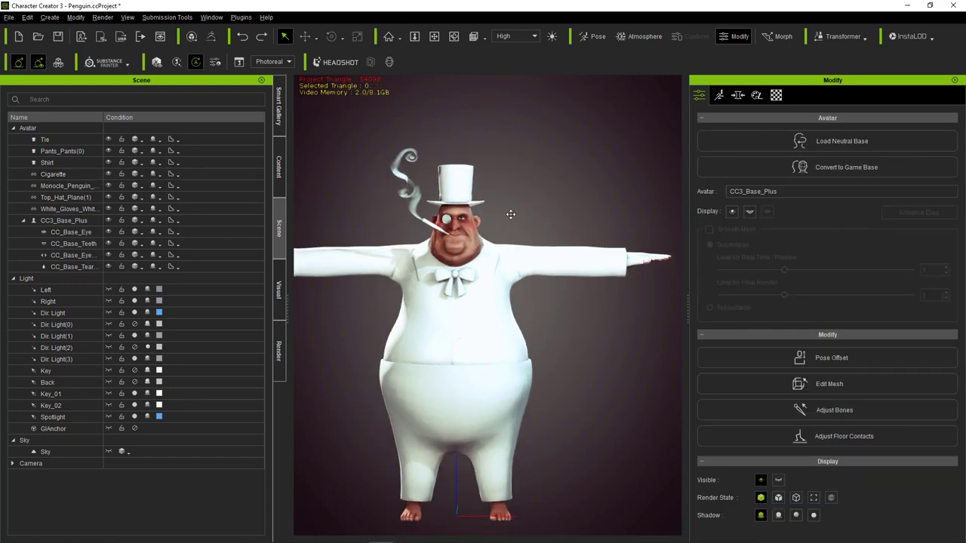
- Transfer skin weights to the gloves using the Gloves template
{"action": "left_click", "coordinate": [75, 17]}
{"action": "left_click", "coordinate": [98, 73]}
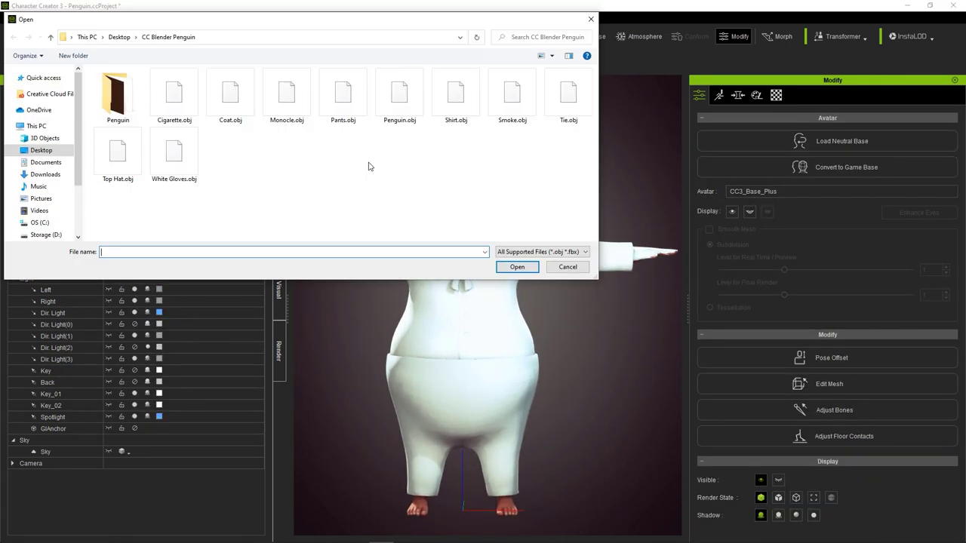
{"action": "left_click", "coordinate": [581, 271]}
{"action": "left_click", "coordinate": [769, 302]}
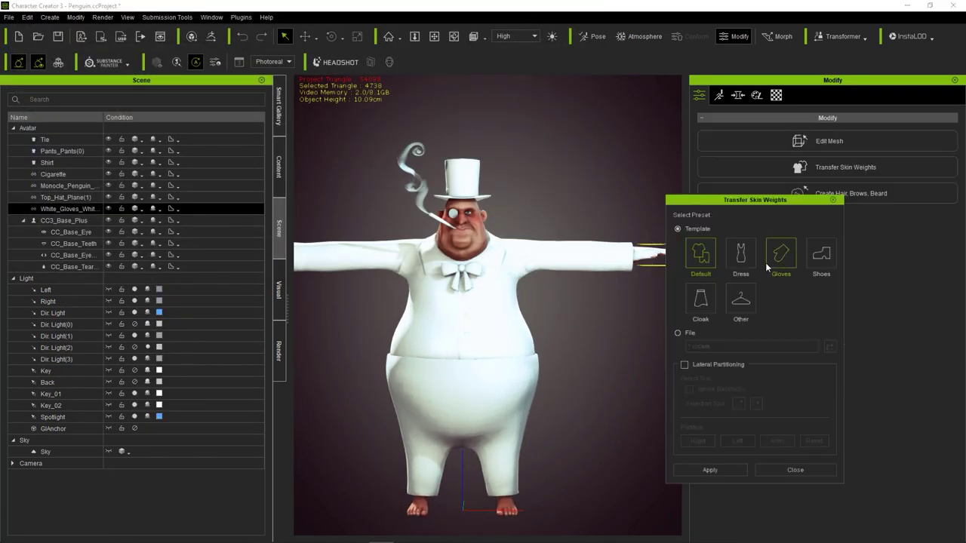
{"action": "left_click", "coordinate": [716, 470]}
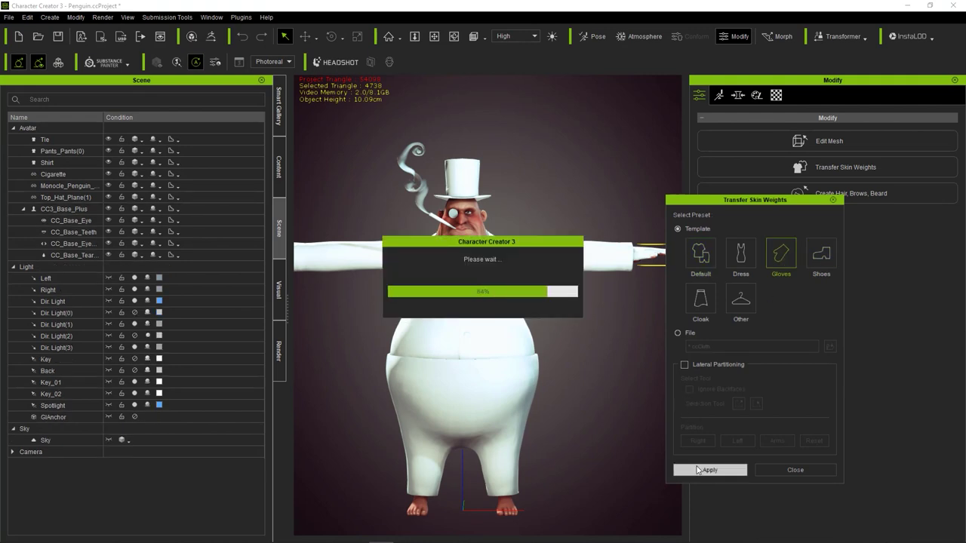
{"action": "left_click", "coordinate": [771, 470]}
- Open and exit the Hide Body Mesh Tool for the gloves
{"action": "scroll", "coordinate": [517, 353], "scroll_direction": "up", "scroll_amount": 5}
{"action": "scroll", "coordinate": [517, 354], "scroll_direction": "up", "scroll_amount": 2}
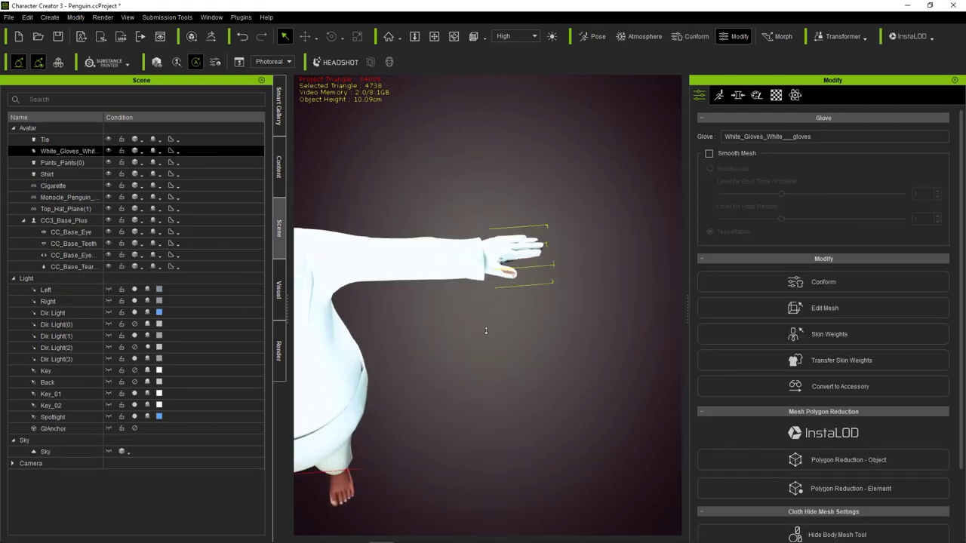
{"action": "scroll", "coordinate": [517, 353], "scroll_direction": "up", "scroll_amount": 2}
{"action": "scroll", "coordinate": [806, 459], "scroll_direction": "down", "scroll_amount": 2}
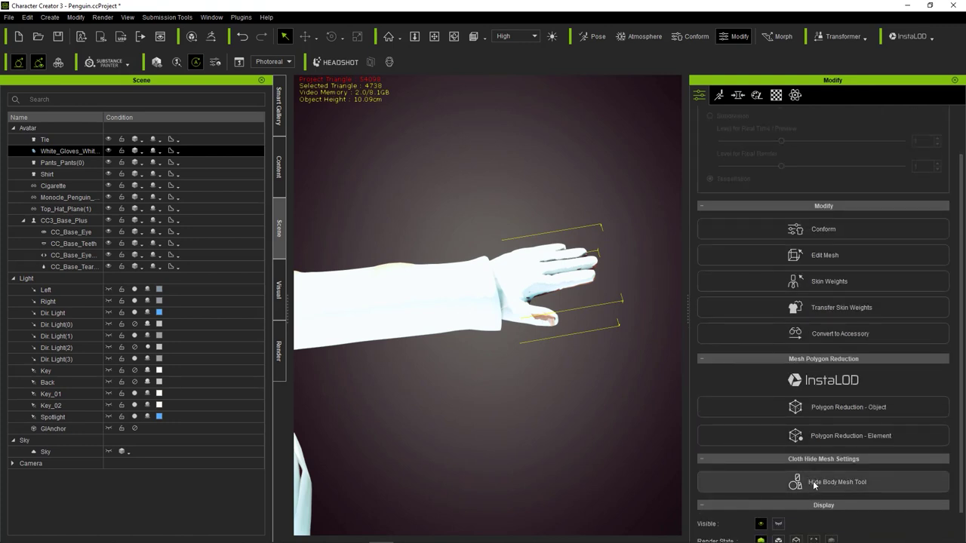
{"action": "left_click", "coordinate": [830, 481]}
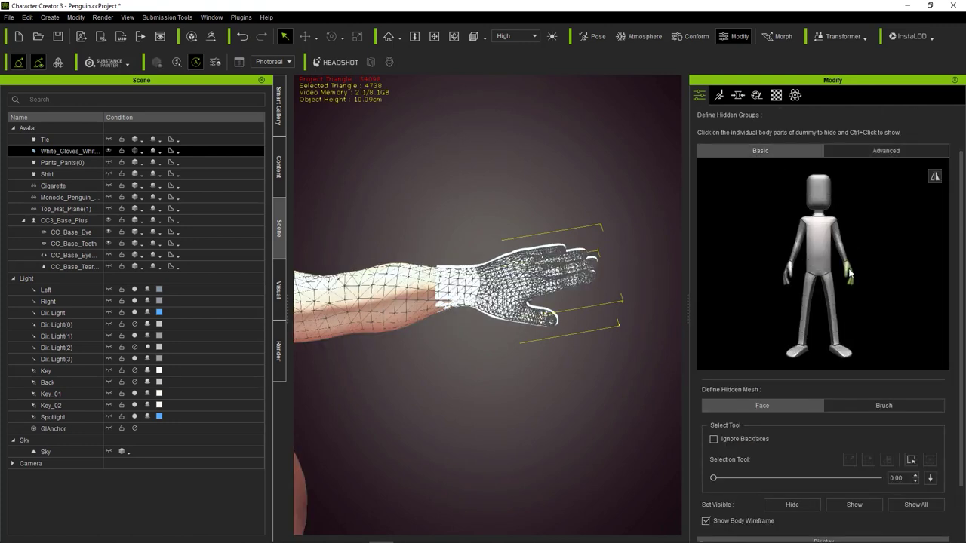
{"action": "scroll", "coordinate": [791, 262], "scroll_direction": "up", "scroll_amount": 2}
{"action": "left_click", "coordinate": [804, 142]}
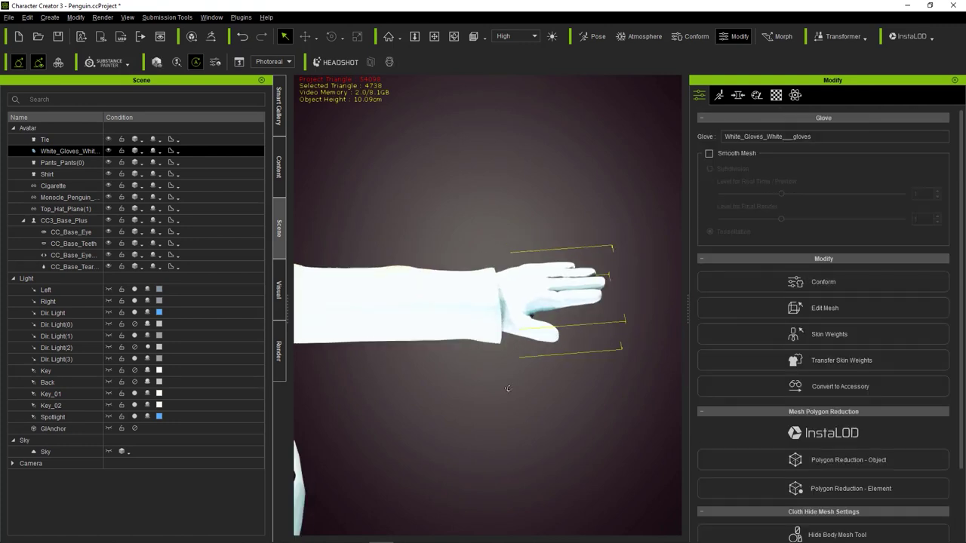
{"action": "left_click", "coordinate": [557, 235]}
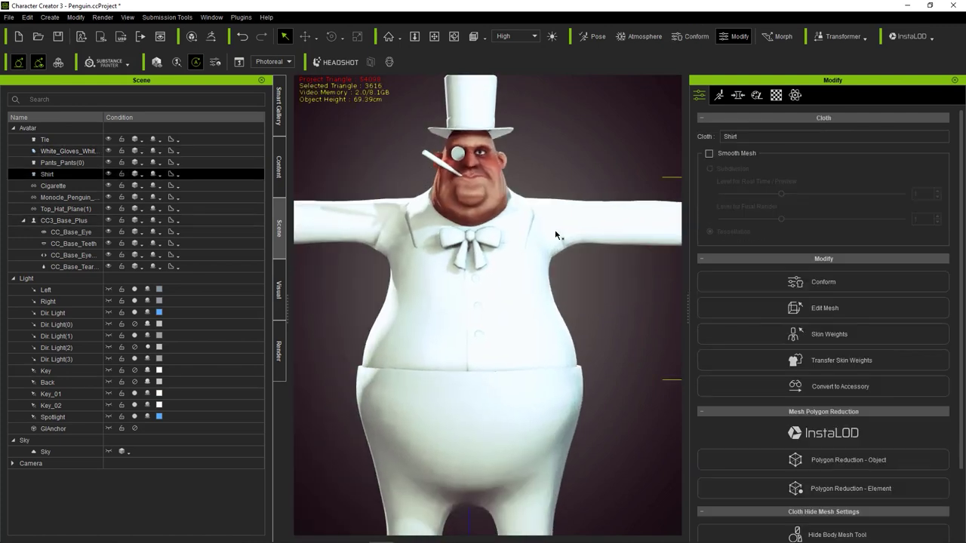
- Hide the body mesh under the shirt, covering the torso, neck and upper chest
{"action": "scroll", "coordinate": [810, 456], "scroll_direction": "down", "scroll_amount": 3}
{"action": "left_click", "coordinate": [811, 456]}
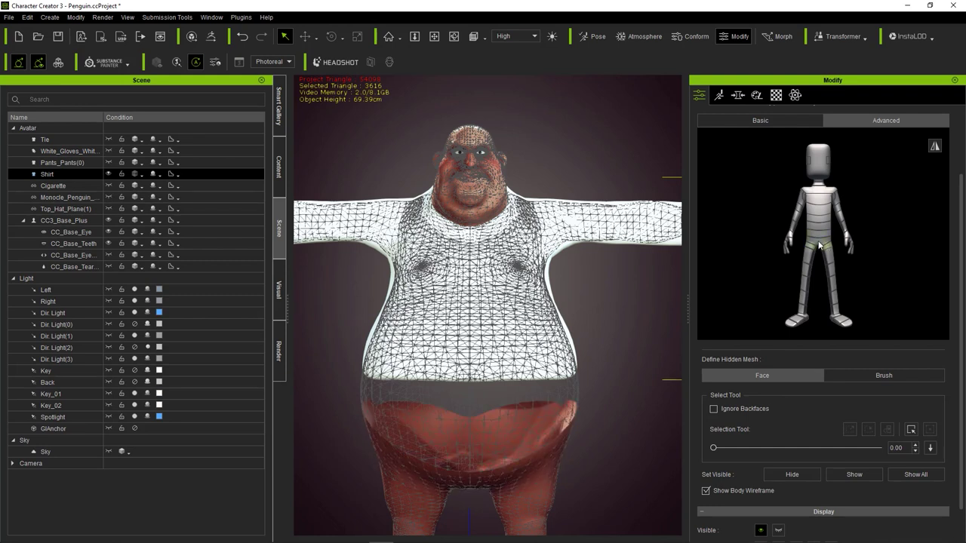
{"action": "scroll", "coordinate": [808, 197], "scroll_direction": "up", "scroll_amount": 3}
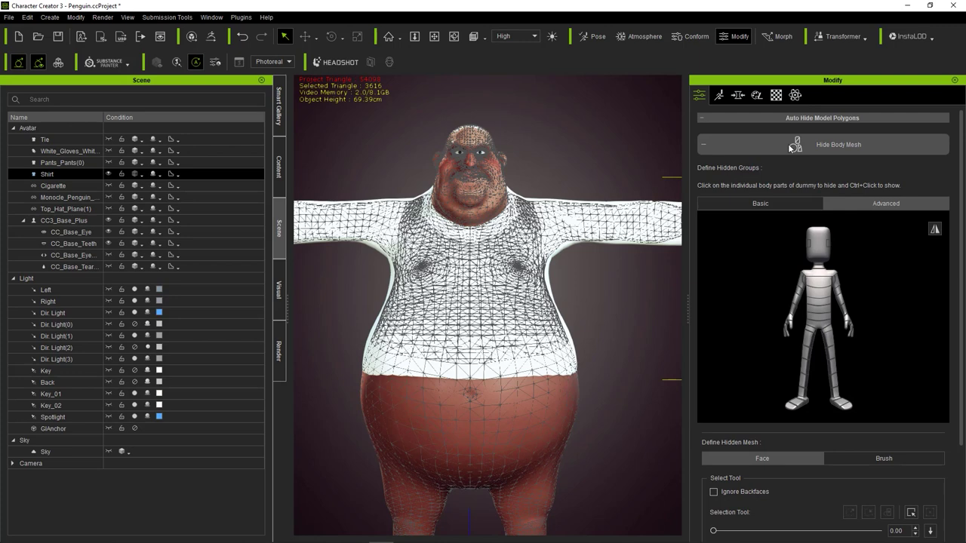
{"action": "left_click", "coordinate": [799, 155]}
{"action": "left_click", "coordinate": [825, 535]}
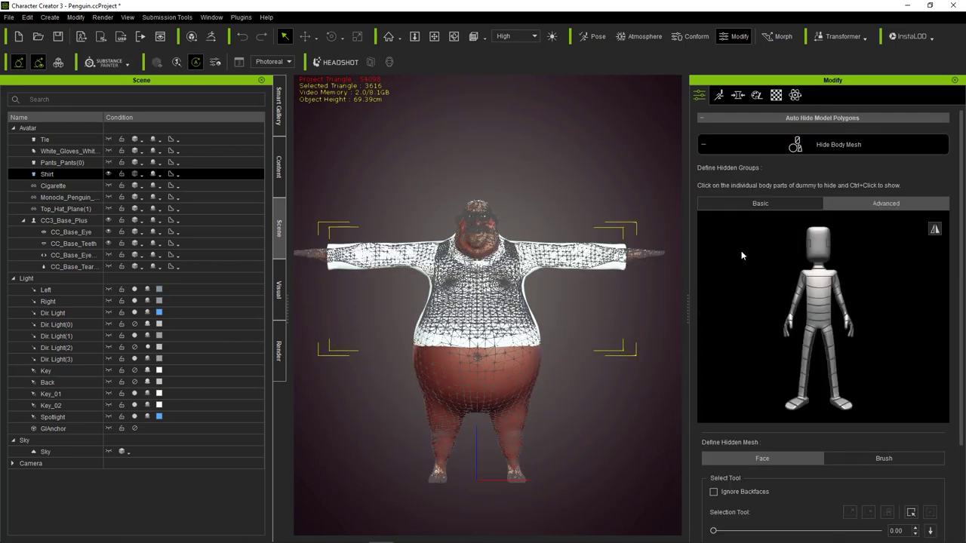
{"action": "left_click", "coordinate": [825, 300]}
{"action": "left_click", "coordinate": [885, 203]}
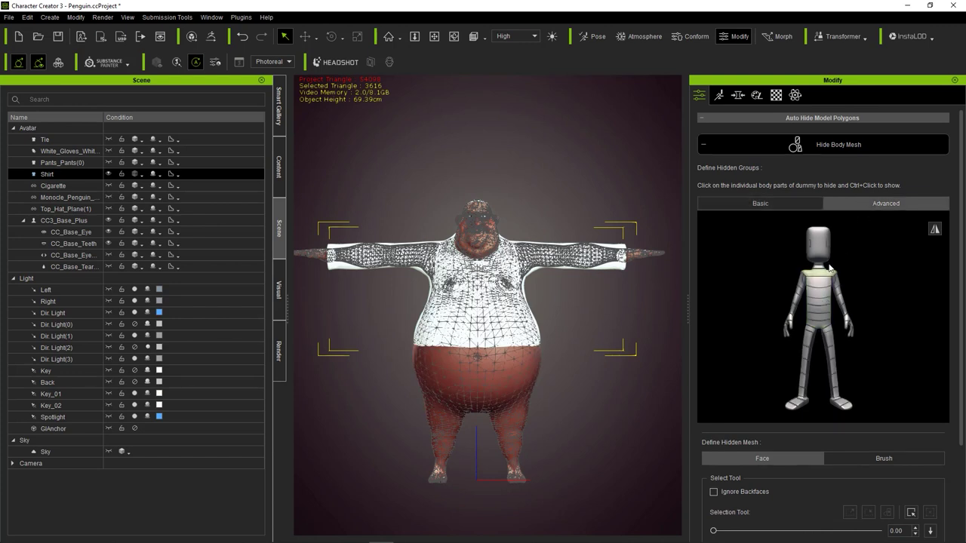
{"action": "left_click", "coordinate": [819, 271]}
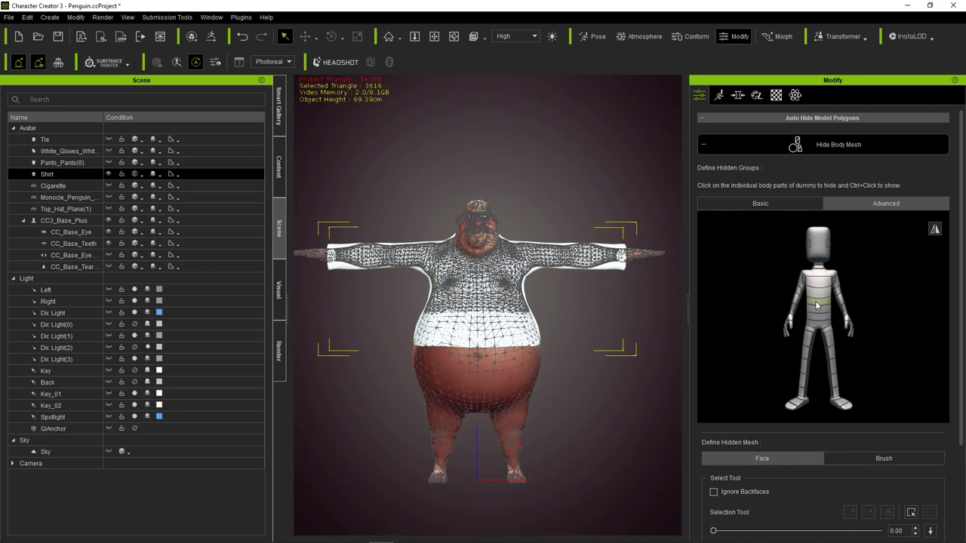
{"action": "left_click", "coordinate": [837, 144]}
- Hide the body mesh under the pants: both legs, upper thighs, and waist and belly
{"action": "left_click", "coordinate": [528, 319]}
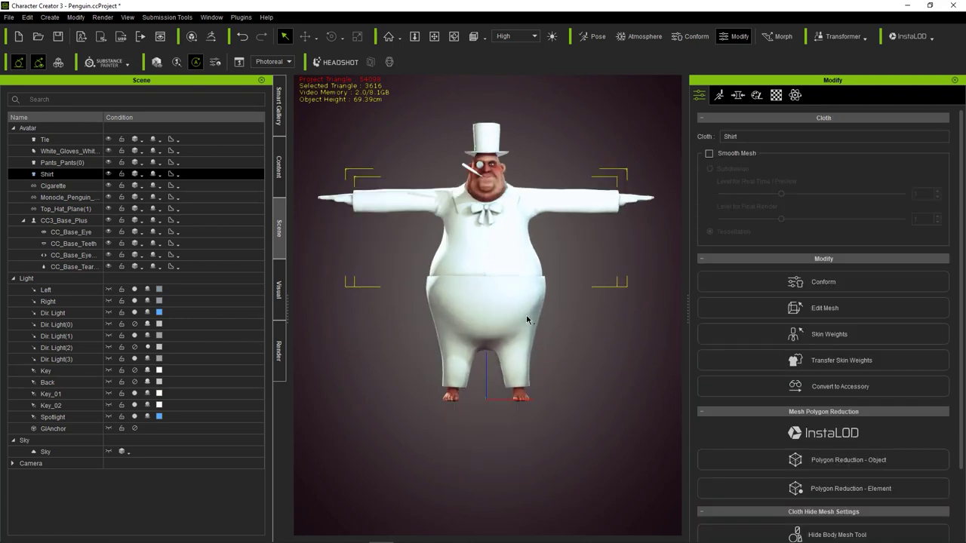
{"action": "scroll", "coordinate": [828, 453], "scroll_direction": "down", "scroll_amount": 3}
{"action": "left_click", "coordinate": [828, 458]}
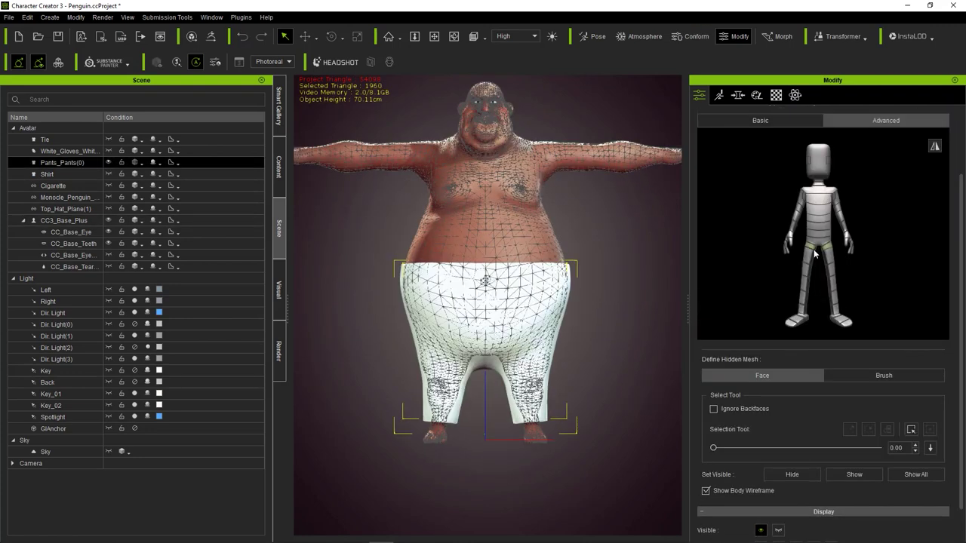
{"action": "left_click", "coordinate": [832, 278]}
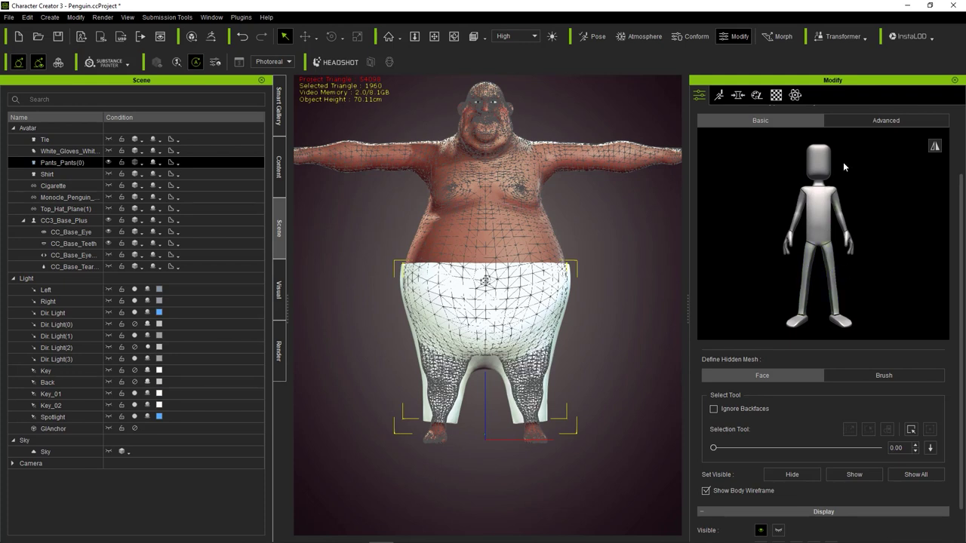
{"action": "left_click", "coordinate": [854, 124]}
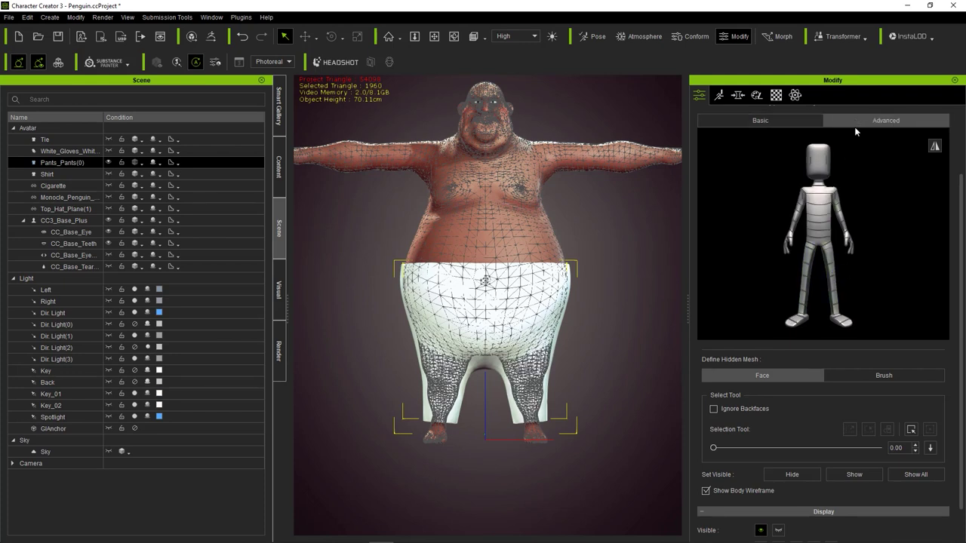
{"action": "left_click", "coordinate": [814, 252]}
{"action": "left_click", "coordinate": [818, 240]}
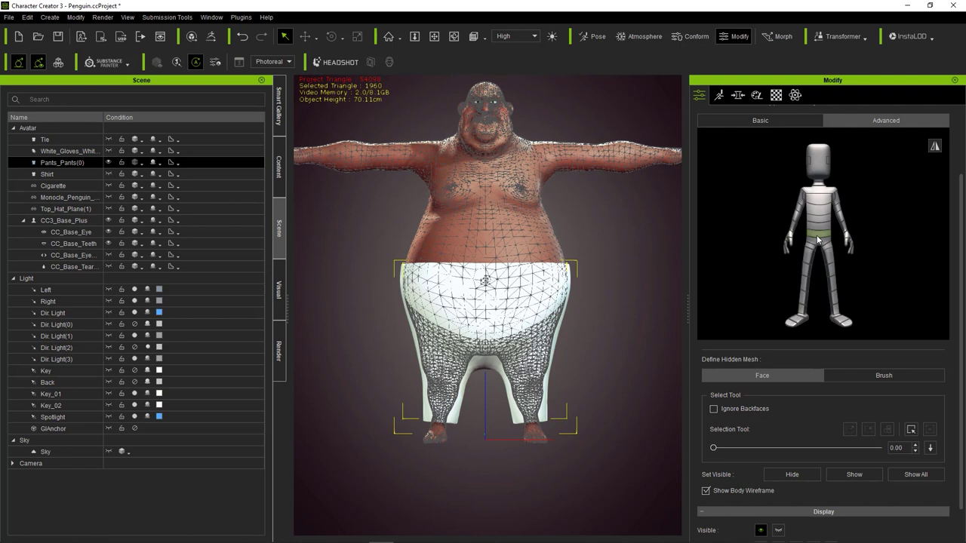
{"action": "scroll", "coordinate": [814, 151], "scroll_direction": "up", "scroll_amount": 5}
{"action": "left_click", "coordinate": [814, 134]}
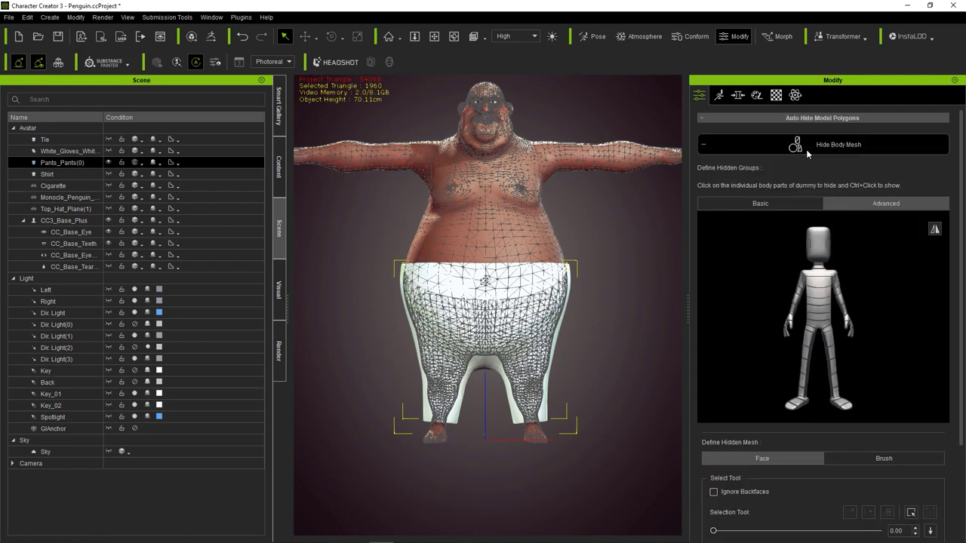
{"action": "left_click", "coordinate": [392, 229]}
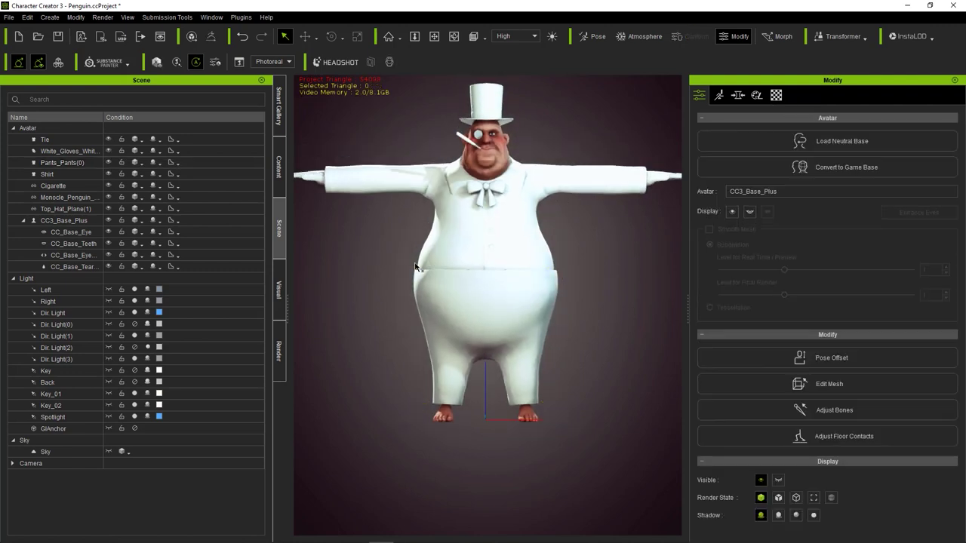
- Frame the whole penguin and start importing the coat .obj via Create > Accessory
{"action": "middle_click_drag", "start_coordinate": [381, 283], "coordinate": [389, 333]}
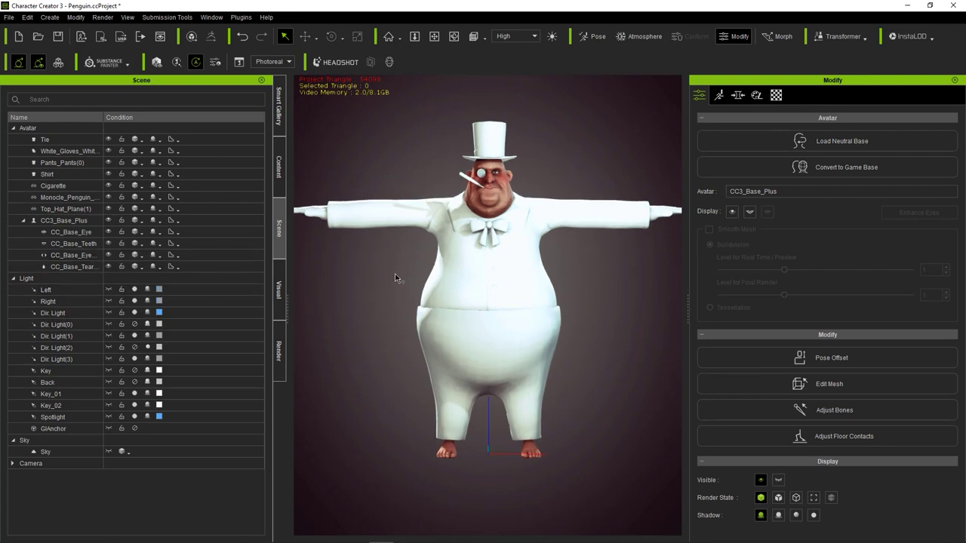
{"action": "middle_click_drag", "start_coordinate": [398, 279], "coordinate": [389, 292]}
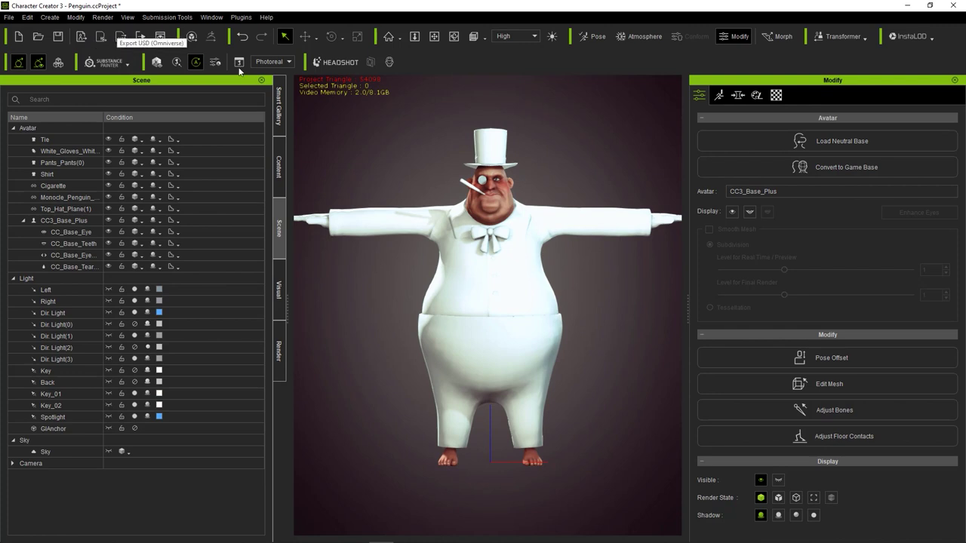
{"action": "left_click", "coordinate": [50, 18]}
{"action": "left_click", "coordinate": [72, 72]}
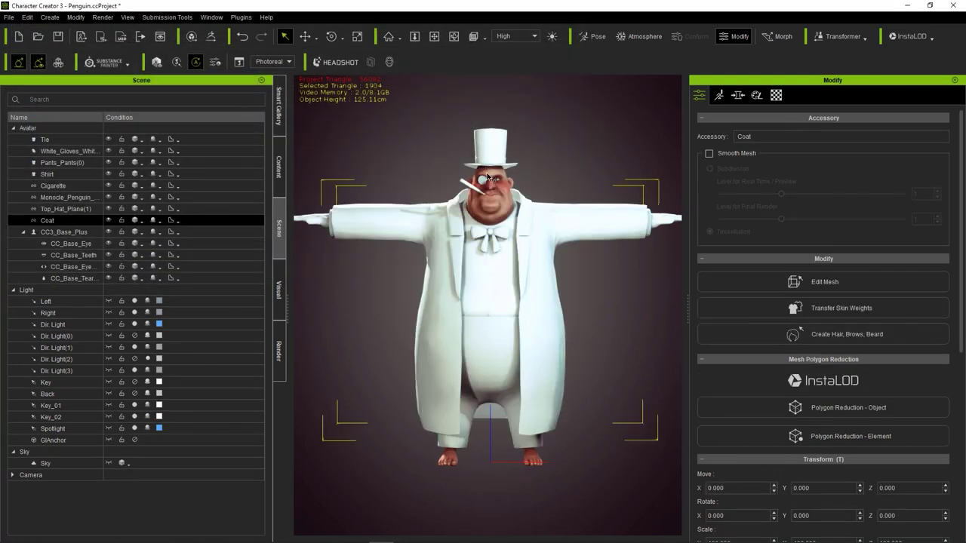
- Move the coat backward to Z -0.952 so it sits on the penguin's body
{"action": "left_click", "coordinate": [305, 36]}
{"action": "mouse_move", "coordinate": [298, 397]}
{"action": "right_mouse_down"}
{"action": "mouse_move", "coordinate": [641, 367]}
{"action": "mouse_move", "coordinate": [660, 280]}
{"action": "right_mouse_up"}
{"action": "right_click_drag", "start_coordinate": [567, 308], "coordinate": [451, 386]}
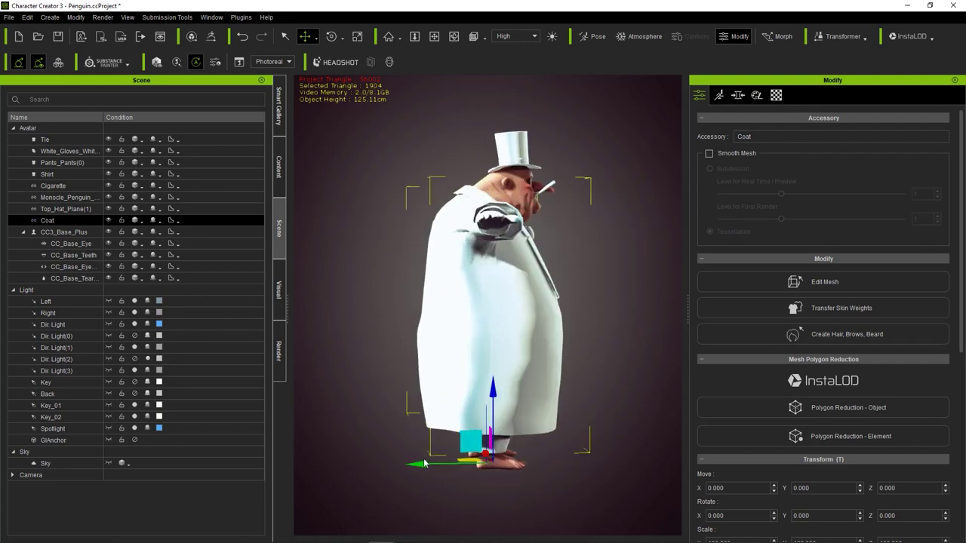
{"action": "right_click_drag", "start_coordinate": [421, 464], "coordinate": [428, 306]}
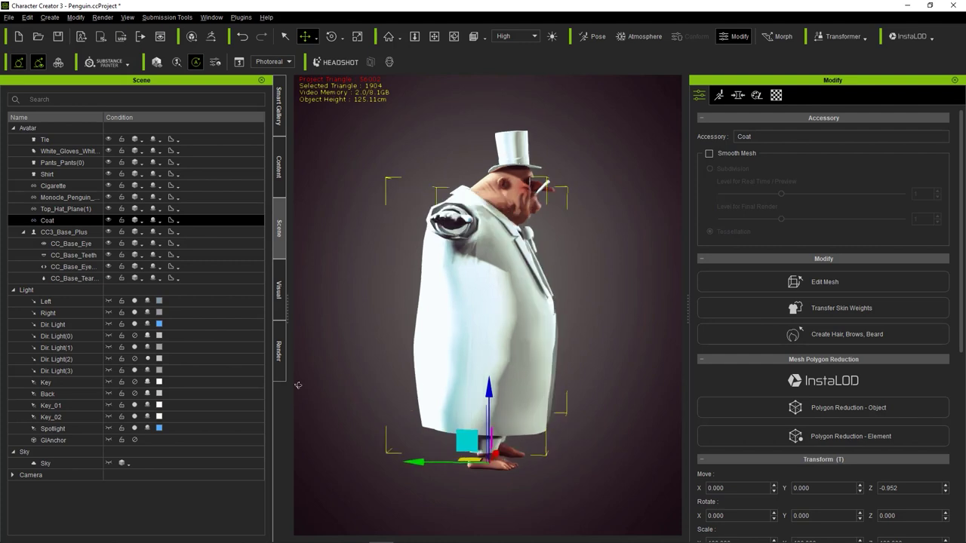
{"action": "left_click", "coordinate": [367, 302]}
- Return to the front view and save Penguin.ccProject, then reselect the coat
{"action": "middle_click_drag", "start_coordinate": [367, 301], "coordinate": [390, 252]}
{"action": "right_click_drag", "start_coordinate": [390, 252], "coordinate": [364, 266]}
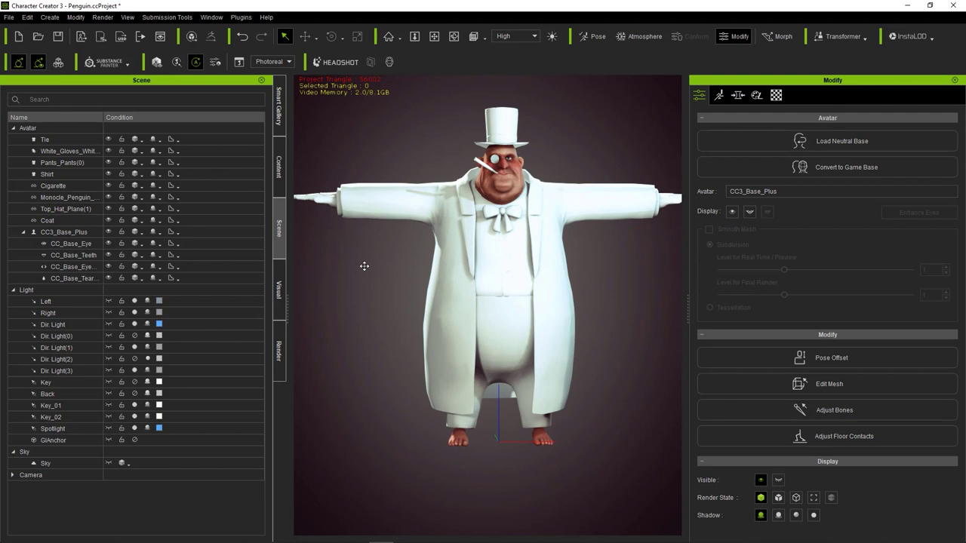
{"action": "key", "text": "ctrl+s"}
{"action": "left_click", "coordinate": [562, 251]}
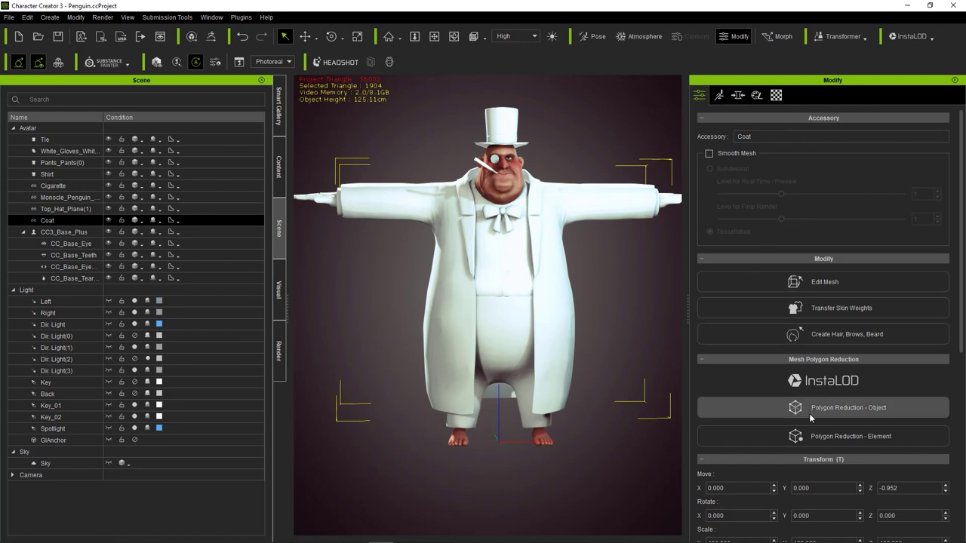
- Transfer Default-template skin weights to the coat and save Penguin.ccProject
{"action": "left_click", "coordinate": [793, 308]}
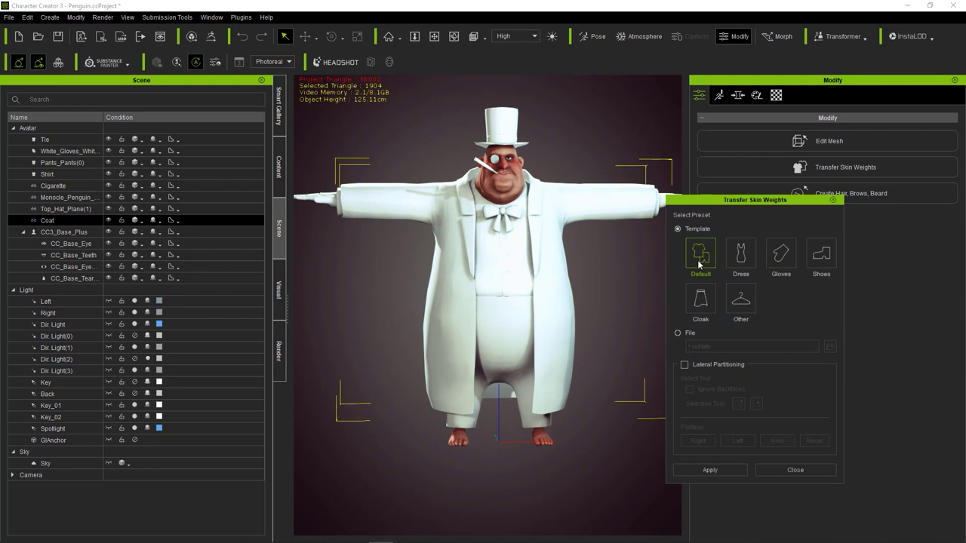
{"action": "left_click", "coordinate": [741, 470]}
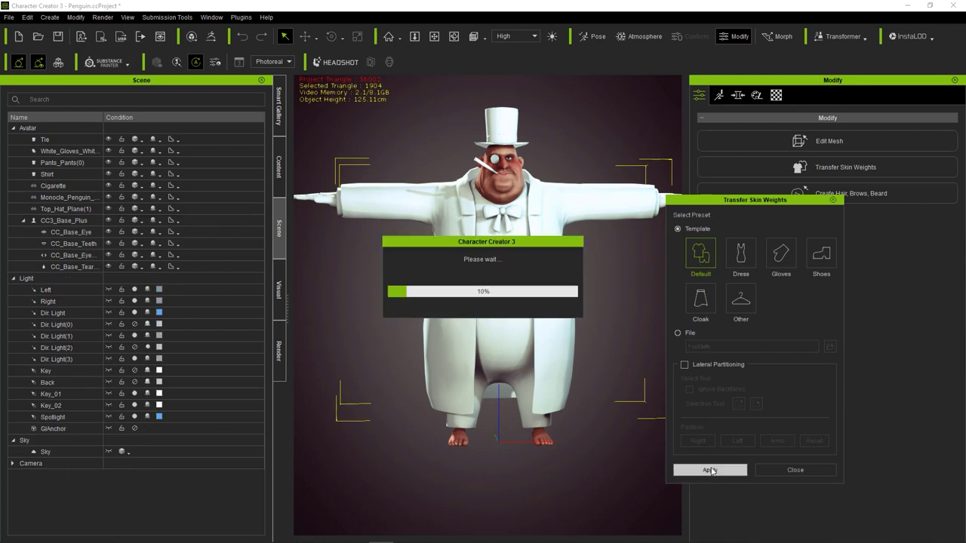
{"action": "left_click", "coordinate": [786, 469]}
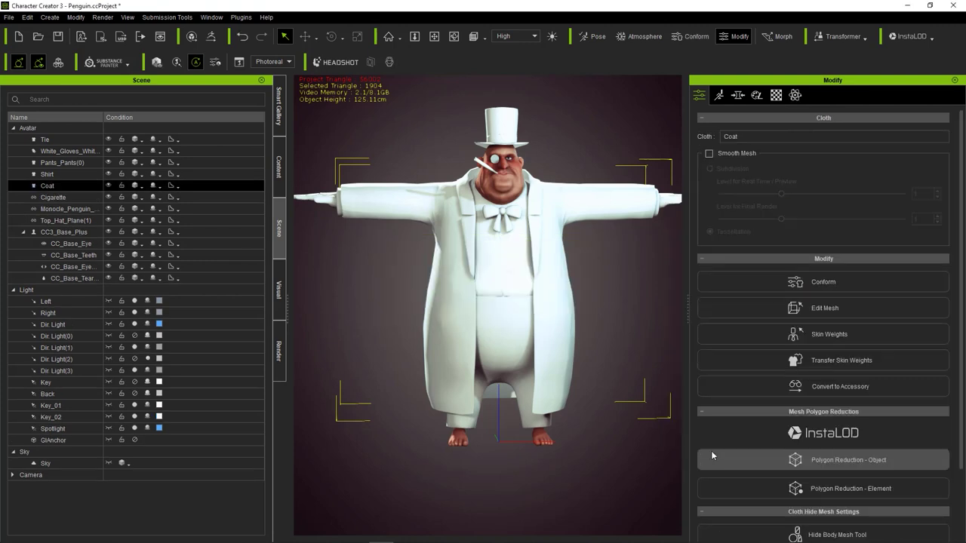
{"action": "right_click_drag", "start_coordinate": [599, 344], "coordinate": [617, 353]}
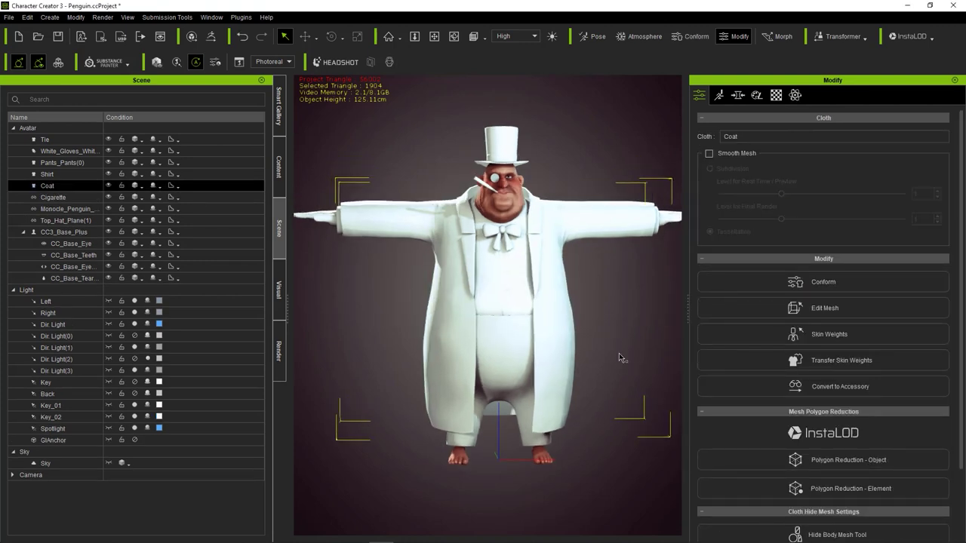
{"action": "key", "text": "ctrl+s"}
{"action": "left_click", "coordinate": [623, 292]}
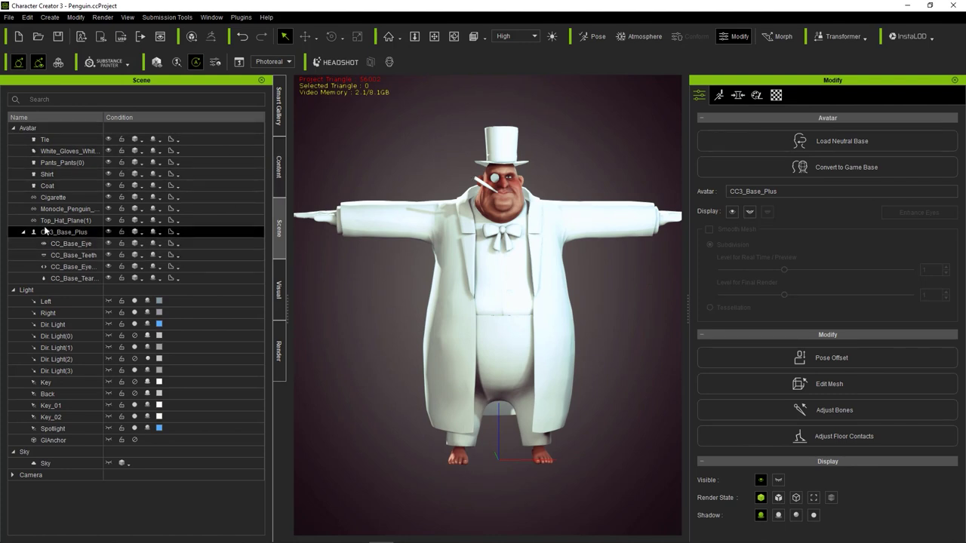
- Lower the cigarette's Smoke material opacity to 71
{"action": "left_click", "coordinate": [71, 197]}
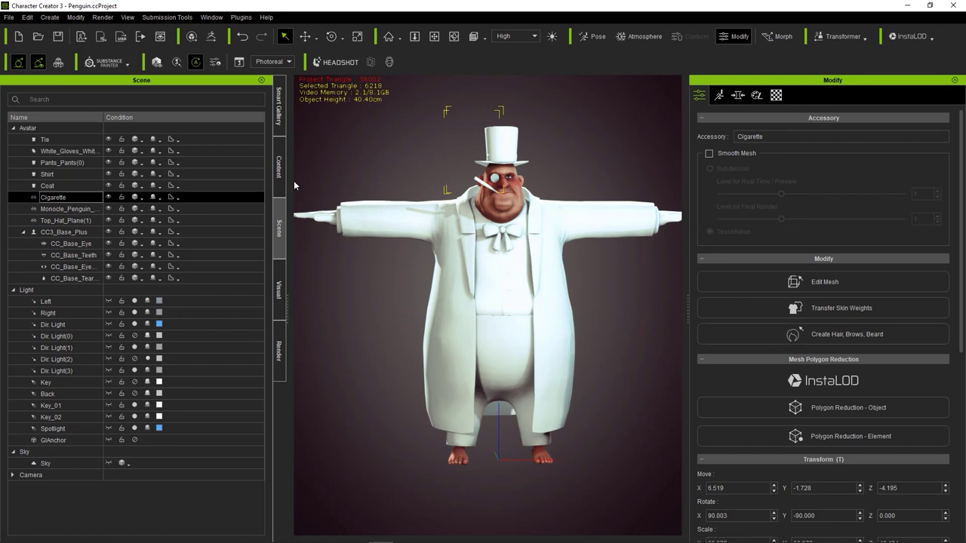
{"action": "left_click", "coordinate": [777, 95]}
{"action": "left_click", "coordinate": [722, 180]}
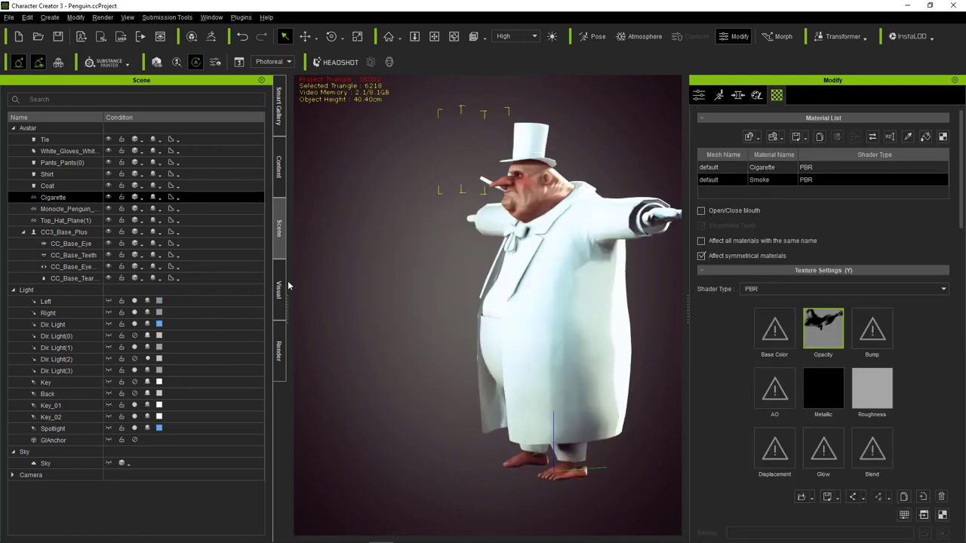
{"action": "scroll", "coordinate": [869, 400], "scroll_direction": "down", "scroll_amount": 10}
{"action": "left_click_drag", "start_coordinate": [903, 439], "coordinate": [847, 437]}
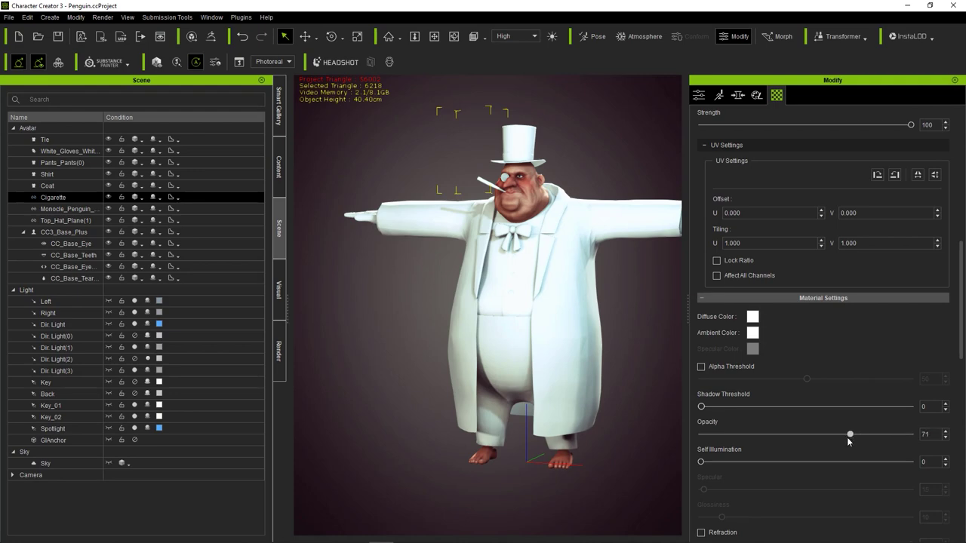
{"action": "scroll", "coordinate": [891, 368], "scroll_direction": "up", "scroll_amount": 10}
{"action": "left_click", "coordinate": [392, 385]}
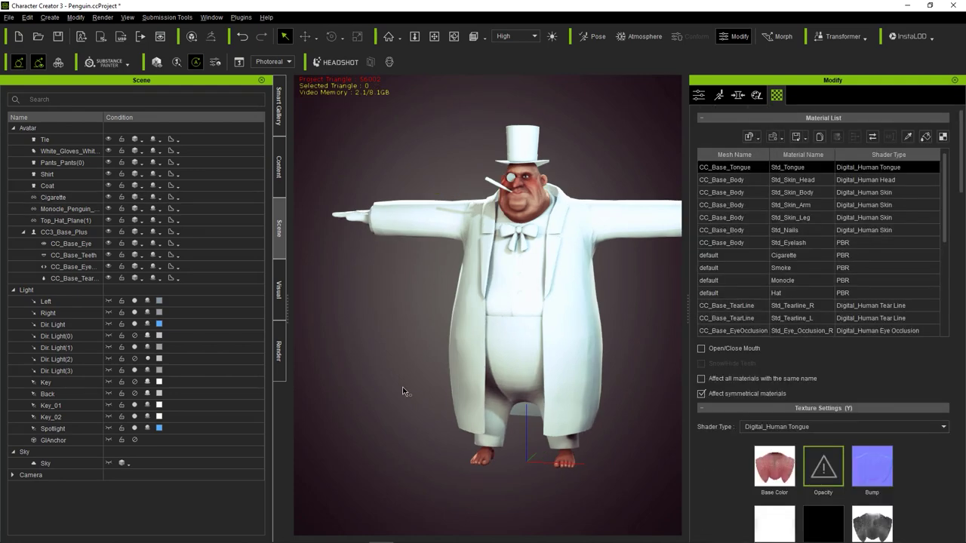
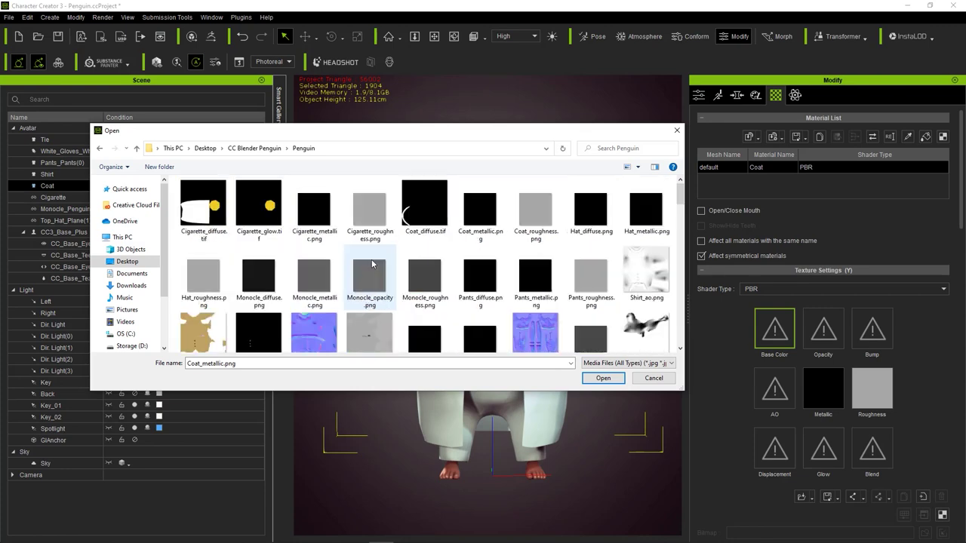
- Load Coat_diffuse.tif as the coat's base colour, turning it black with white lapels
{"action": "scroll", "coordinate": [371, 263], "scroll_direction": "down", "scroll_amount": 2}
{"action": "scroll", "coordinate": [371, 264], "scroll_direction": "up", "scroll_amount": 3}
{"action": "double_click", "coordinate": [425, 220]}
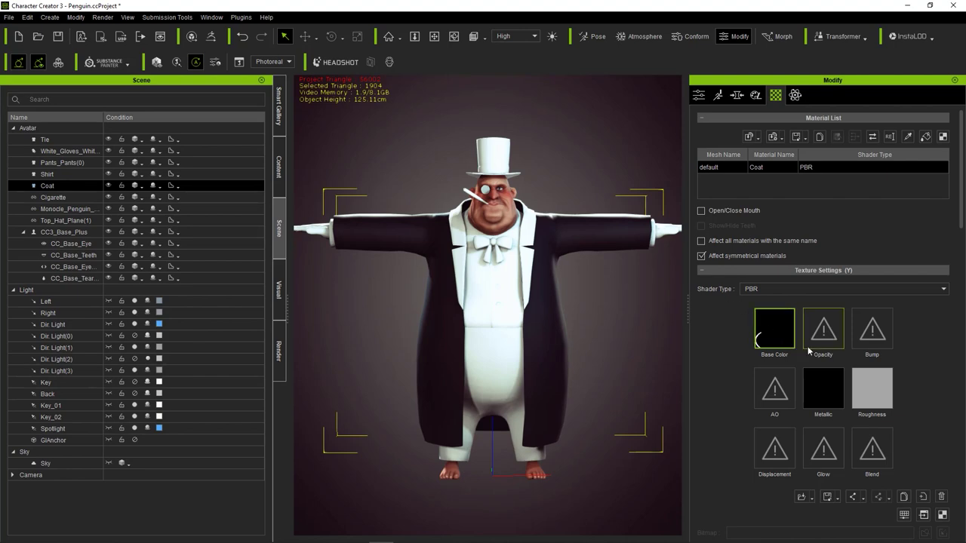
- Browse for a coat bump texture, then cancel and leave the bump channel empty
{"action": "left_click", "coordinate": [871, 330]}
{"action": "scroll", "coordinate": [405, 249], "scroll_direction": "up", "scroll_amount": 1}
{"action": "scroll", "coordinate": [405, 240], "scroll_direction": "up", "scroll_amount": 2}
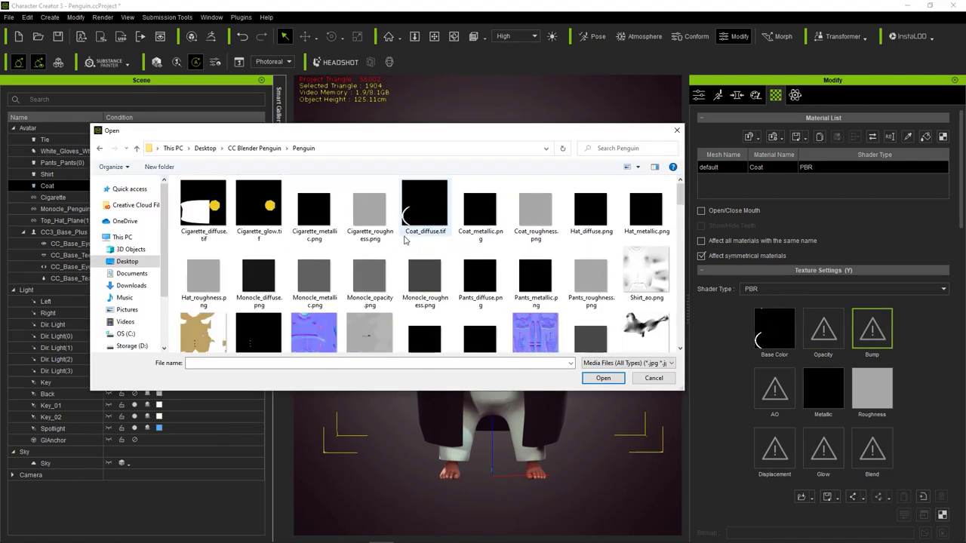
{"action": "scroll", "coordinate": [405, 249], "scroll_direction": "down", "scroll_amount": 2}
{"action": "scroll", "coordinate": [405, 249], "scroll_direction": "down", "scroll_amount": 2}
{"action": "scroll", "coordinate": [405, 249], "scroll_direction": "up", "scroll_amount": 4}
{"action": "double_click", "coordinate": [541, 208]}
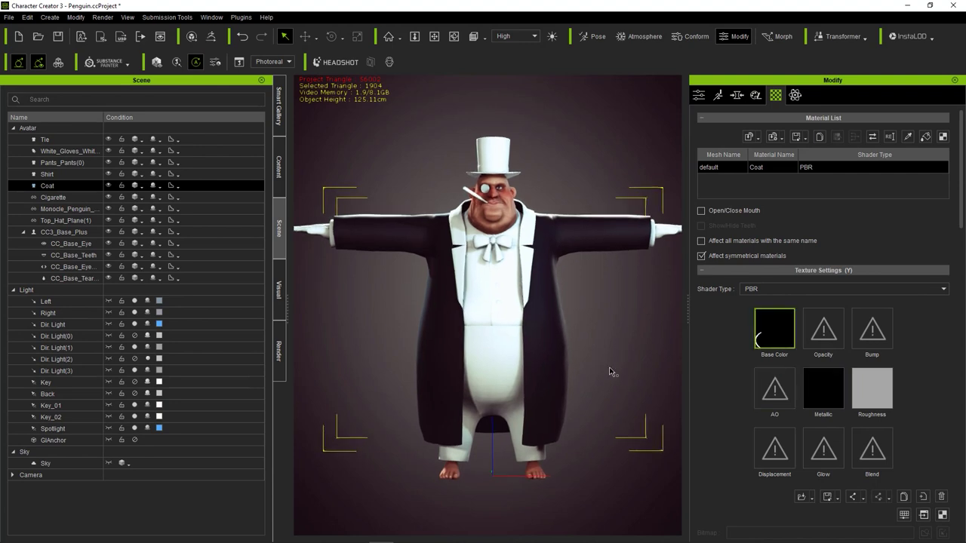
- Select the tie so its material can be edited
{"action": "middle_click_drag", "start_coordinate": [585, 299], "coordinate": [583, 276]}
{"action": "left_click", "coordinate": [520, 223]}
{"action": "left_click", "coordinate": [512, 218]}
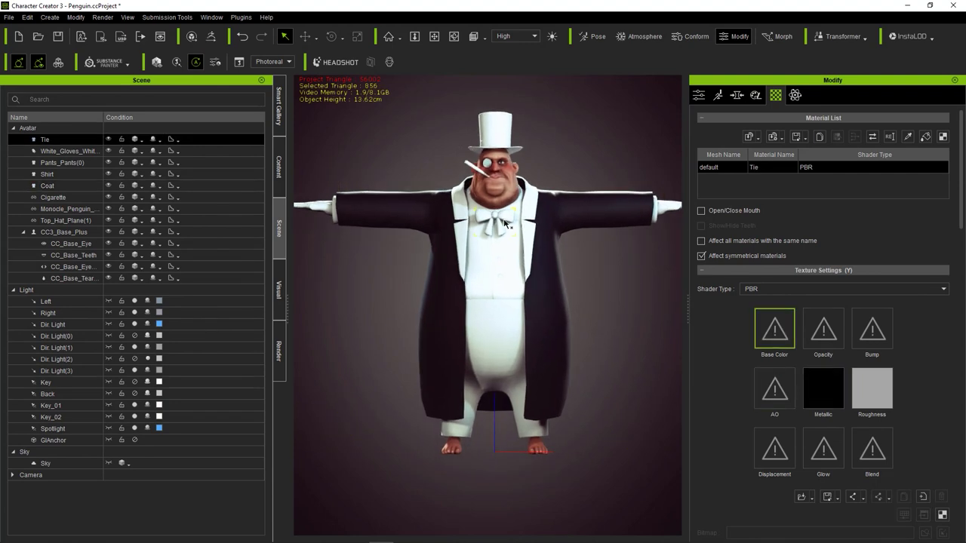
- Browse for a tie base colour texture, then close the browser without choosing one
{"action": "left_click", "coordinate": [775, 328]}
{"action": "scroll", "coordinate": [341, 241], "scroll_direction": "down", "scroll_amount": 1}
{"action": "scroll", "coordinate": [520, 261], "scroll_direction": "down", "scroll_amount": 3}
{"action": "scroll", "coordinate": [490, 271], "scroll_direction": "down", "scroll_amount": 3}
{"action": "scroll", "coordinate": [480, 277], "scroll_direction": "down", "scroll_amount": 3}
{"action": "scroll", "coordinate": [481, 277], "scroll_direction": "down", "scroll_amount": 3}
{"action": "scroll", "coordinate": [480, 277], "scroll_direction": "down", "scroll_amount": 3}
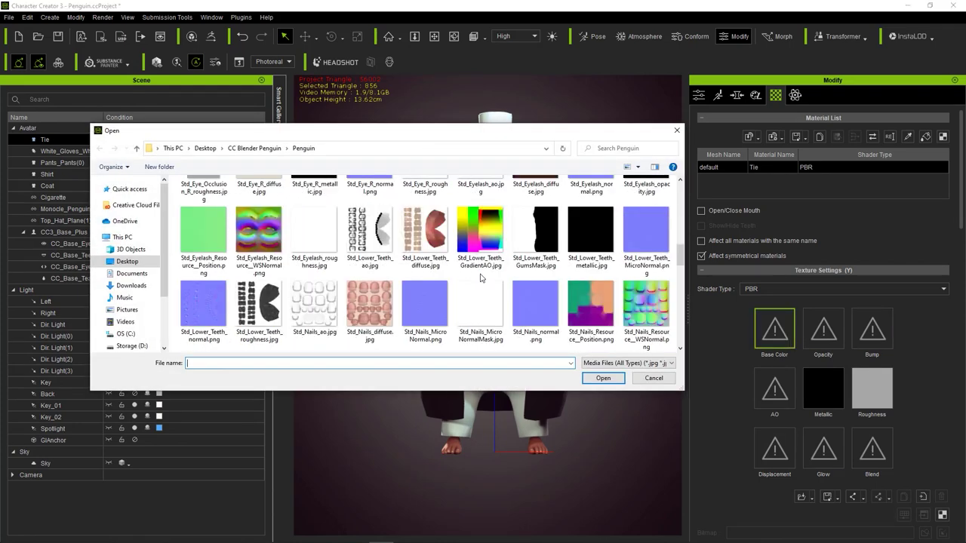
{"action": "scroll", "coordinate": [481, 277], "scroll_direction": "down", "scroll_amount": 3}
{"action": "scroll", "coordinate": [481, 277], "scroll_direction": "down", "scroll_amount": 3}
{"action": "left_click", "coordinate": [654, 378]}
- Copy each Metallic map into Base Color for the tie and top hat, turning both black
{"action": "right_click", "coordinate": [833, 378]}
{"action": "left_click", "coordinate": [859, 425]}
{"action": "right_click", "coordinate": [772, 343]}
{"action": "left_click", "coordinate": [792, 407]}
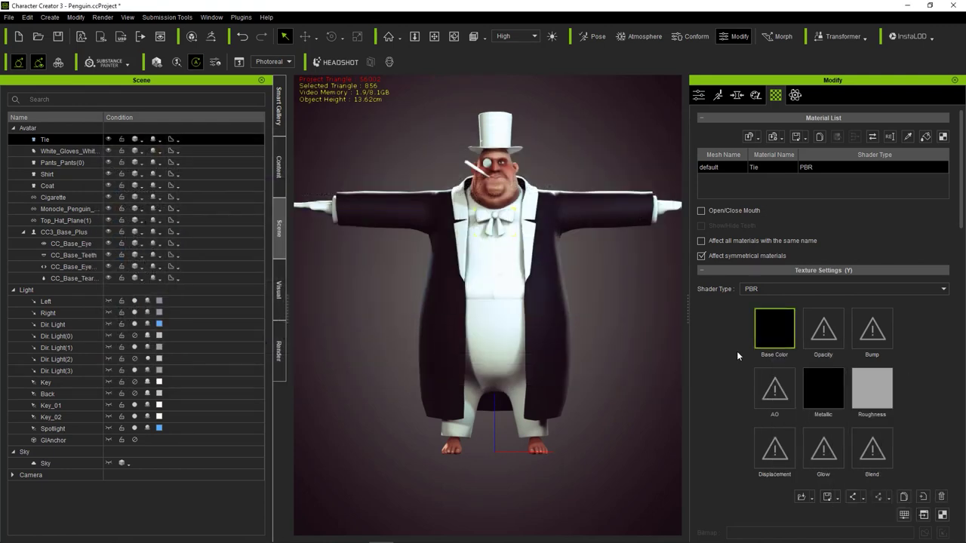
{"action": "left_click", "coordinate": [502, 138]}
{"action": "right_click", "coordinate": [822, 377]}
{"action": "left_click", "coordinate": [853, 424]}
{"action": "right_click", "coordinate": [785, 341]}
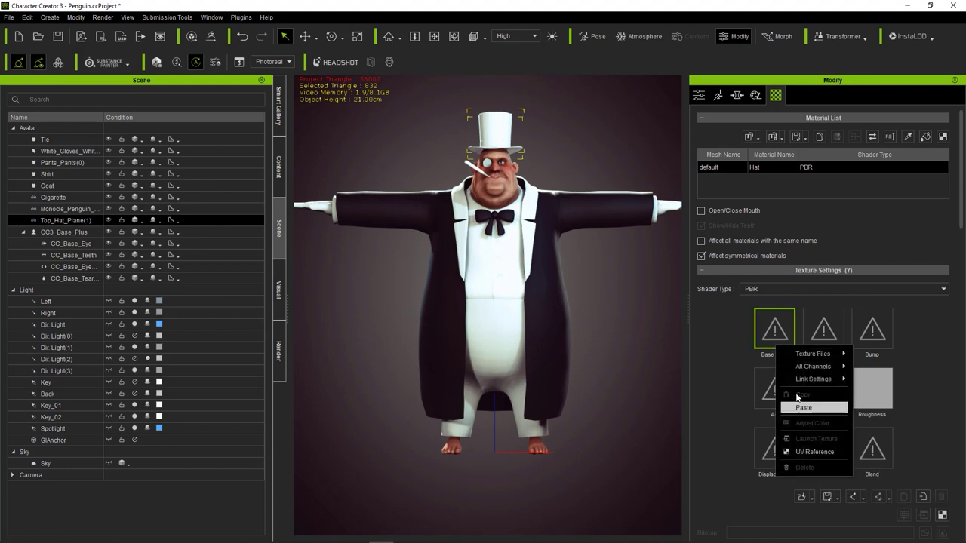
{"action": "left_click", "coordinate": [802, 414]}
{"action": "mouse_move", "coordinate": [597, 255]}
{"action": "right_mouse_down"}
{"action": "mouse_move", "coordinate": [593, 284]}
{"action": "mouse_move", "coordinate": [600, 252]}
{"action": "right_mouse_up"}
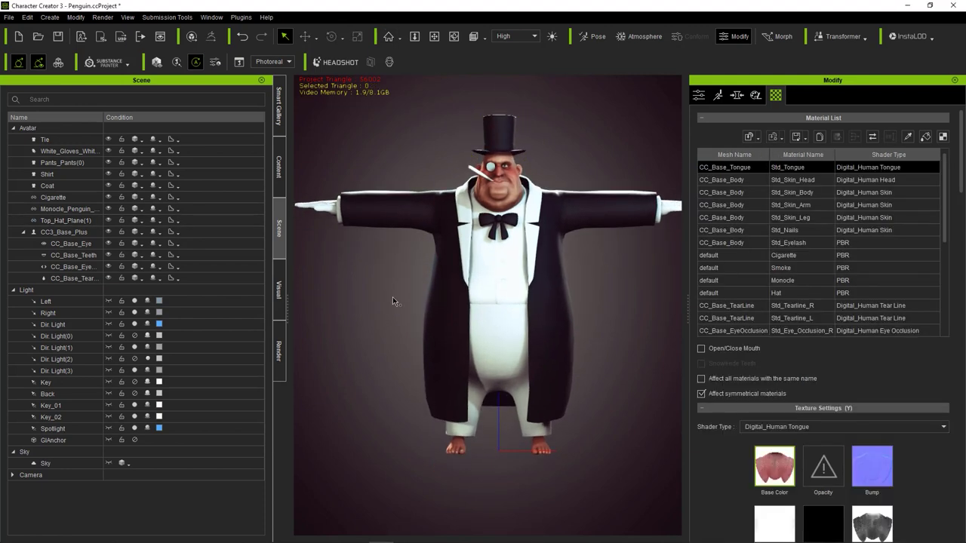
{"action": "left_click", "coordinate": [498, 363]}
- Load the black Pants_diffuse texture into the pants' Base Color
{"action": "left_click", "coordinate": [748, 137]}
{"action": "double_click", "coordinate": [764, 341]}
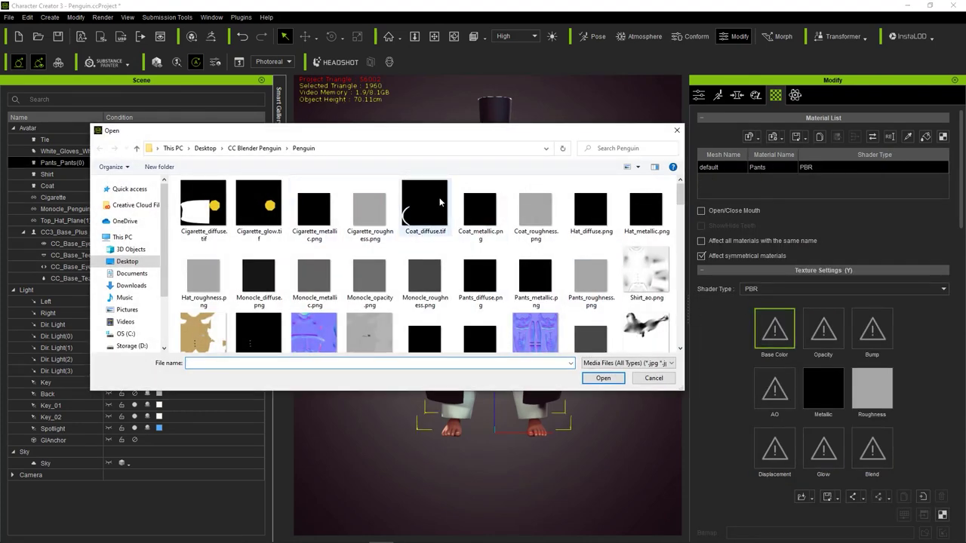
{"action": "scroll", "coordinate": [439, 202], "scroll_direction": "down", "scroll_amount": 1}
{"action": "double_click", "coordinate": [443, 202]}
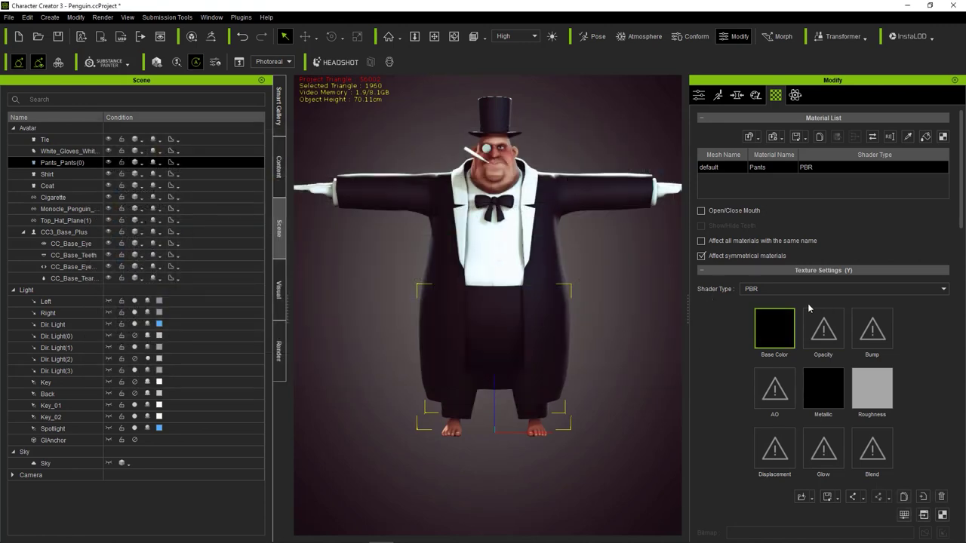
- Give the shirt its yellow diffuse in Base Color and its ambient occlusion map in AO
{"action": "double_click", "coordinate": [781, 341]}
{"action": "double_click", "coordinate": [661, 240]}
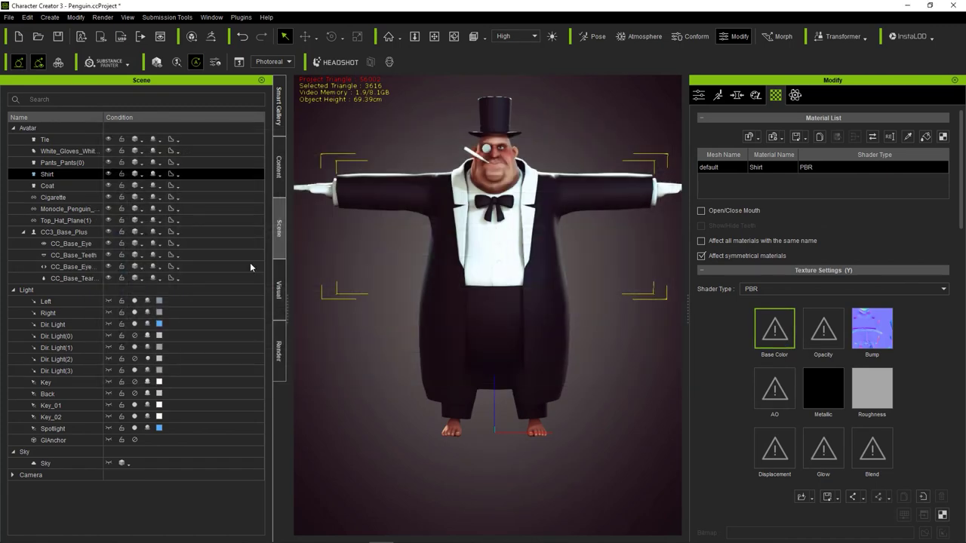
{"action": "double_click", "coordinate": [774, 388]}
{"action": "double_click", "coordinate": [663, 248]}
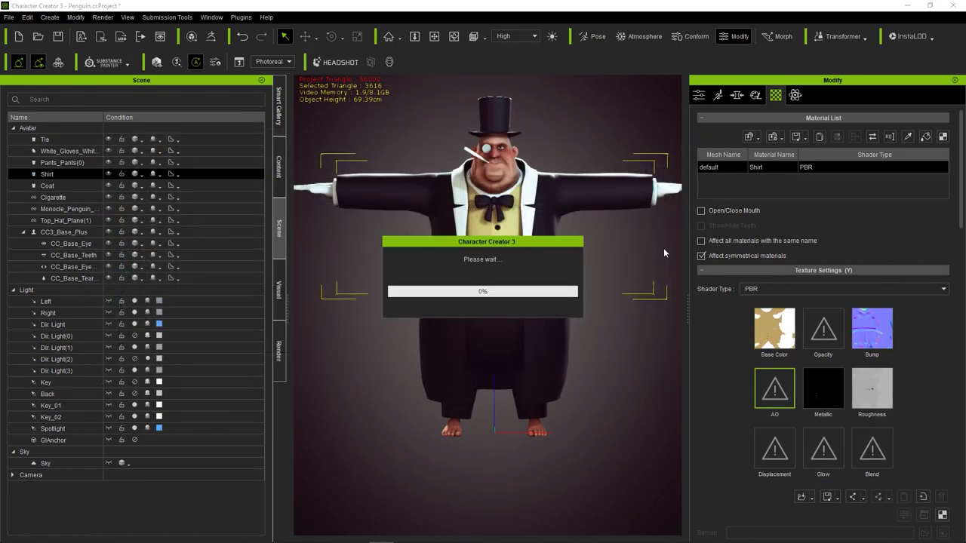
{"action": "left_click", "coordinate": [602, 237]}
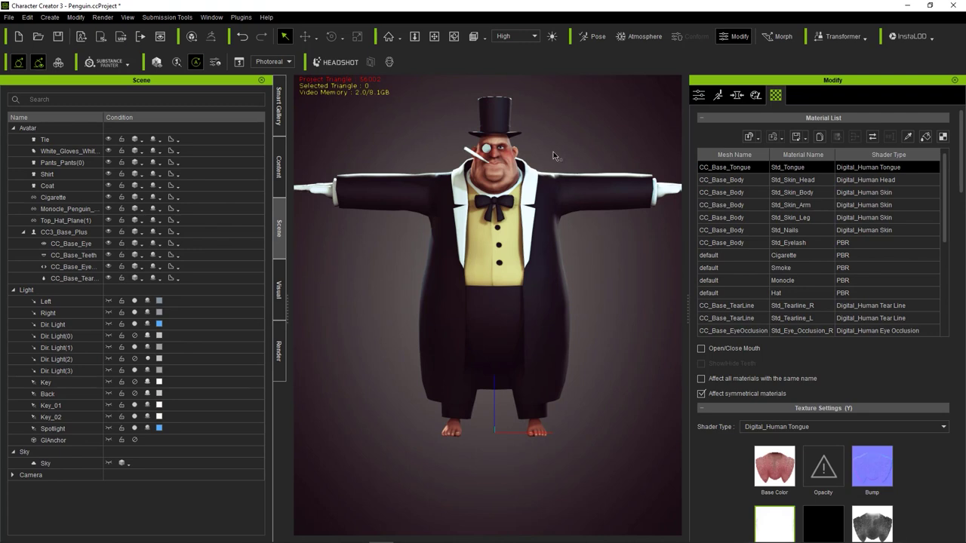
{"action": "left_click", "coordinate": [477, 155]}
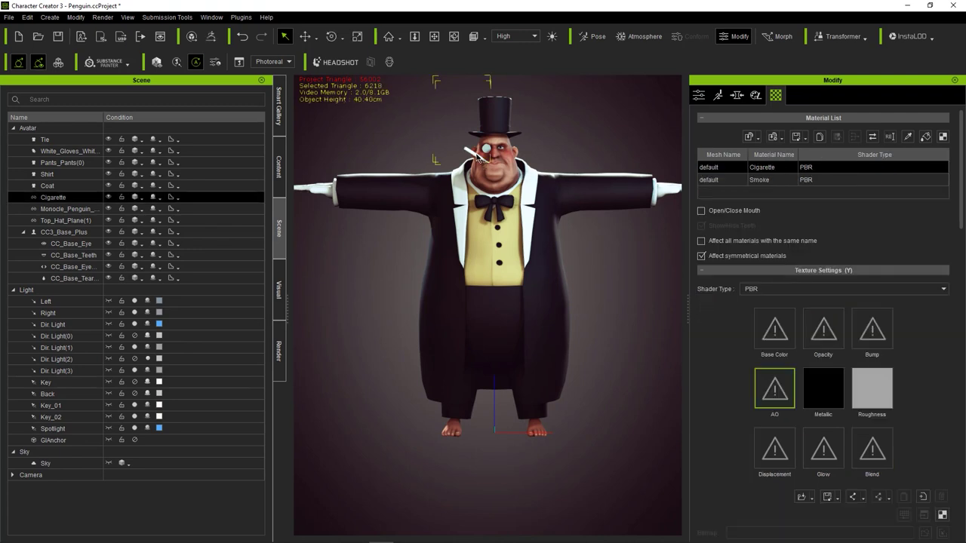
- Set the Smoke material's strength to 100 and load the smoke image as its opacity map
{"action": "left_click", "coordinate": [712, 178]}
{"action": "scroll", "coordinate": [906, 433], "scroll_direction": "down", "scroll_amount": 3}
{"action": "left_click_drag", "start_coordinate": [895, 517], "coordinate": [915, 517]}
{"action": "left_click", "coordinate": [823, 238]}
{"action": "left_click", "coordinate": [126, 190]}
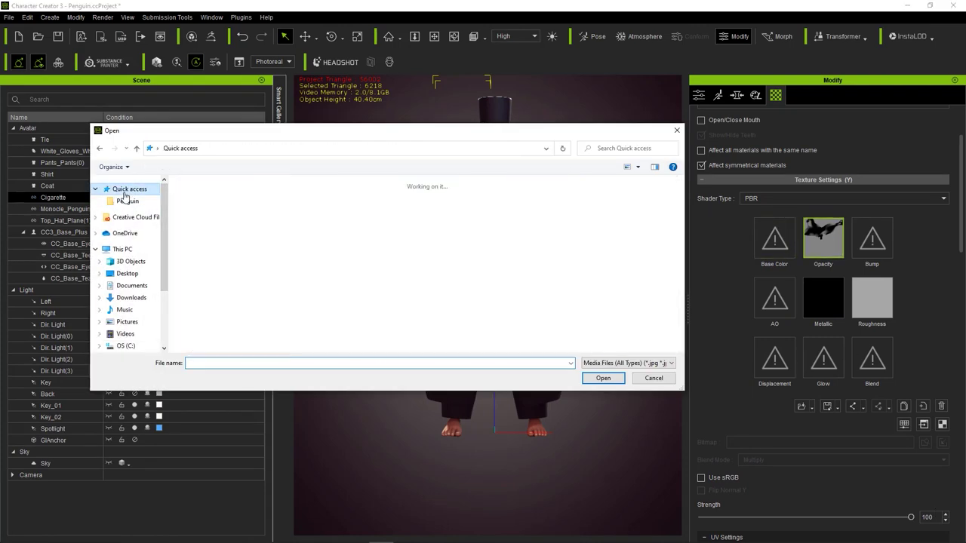
{"action": "right_click", "coordinate": [212, 283]}
{"action": "left_click", "coordinate": [256, 521]}
{"action": "double_click", "coordinate": [646, 268]}
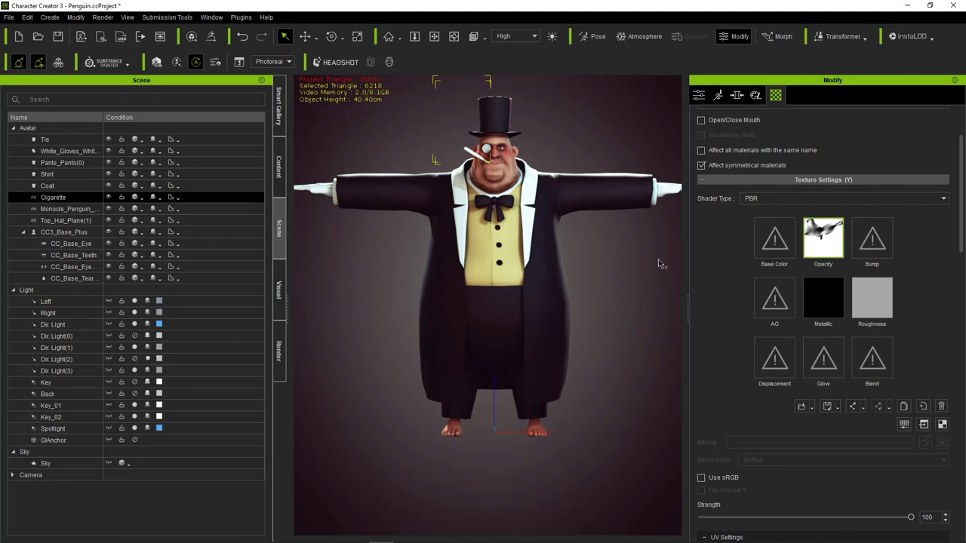
- Unhide the cigarette, replace the smoke opacity texture, and load Smoke_opacity into Base Color
{"action": "scroll", "coordinate": [743, 282], "scroll_direction": "up", "scroll_amount": 2}
{"action": "left_click", "coordinate": [108, 197]}
{"action": "double_click", "coordinate": [811, 336]}
{"action": "double_click", "coordinate": [259, 313]}
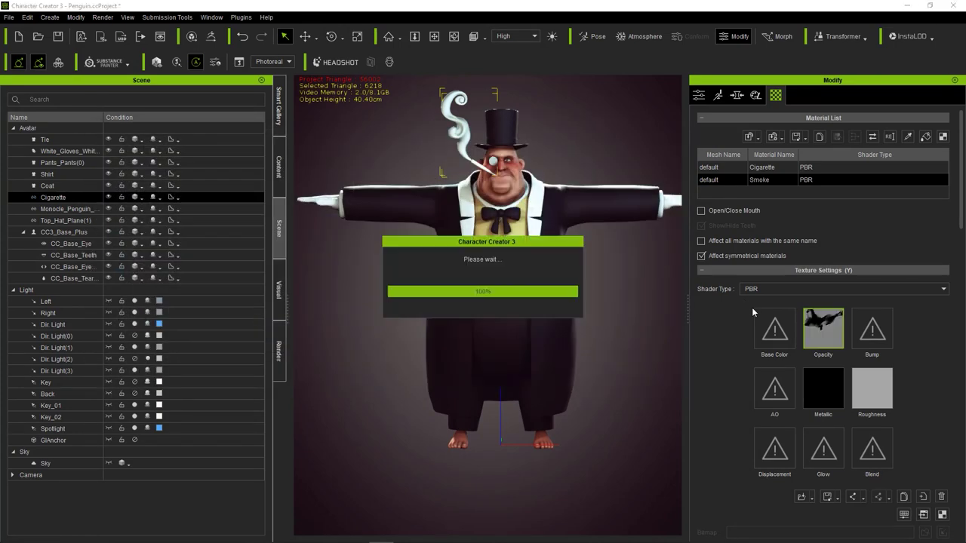
{"action": "double_click", "coordinate": [774, 329]}
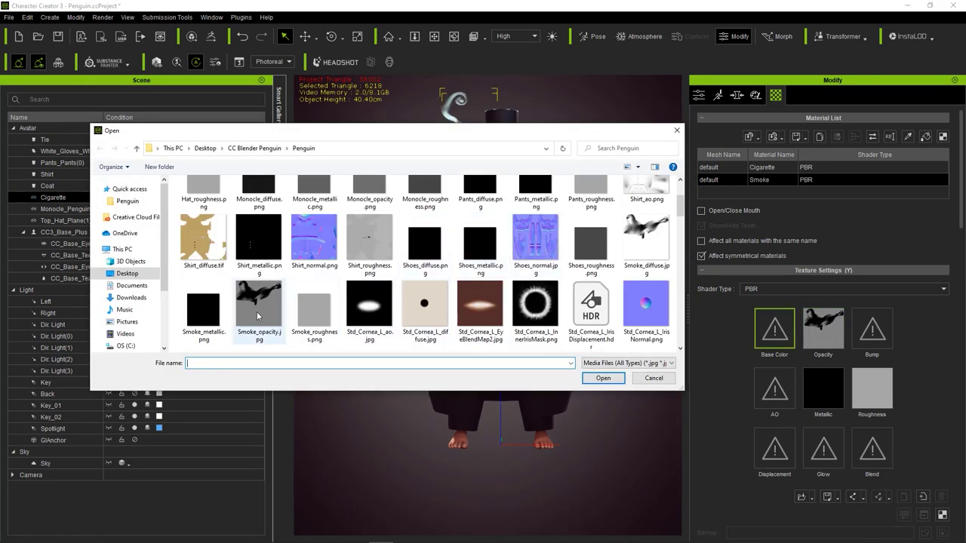
{"action": "double_click", "coordinate": [256, 315]}
- Select the character and start an accessory import from the Create menu
{"action": "left_click", "coordinate": [618, 345]}
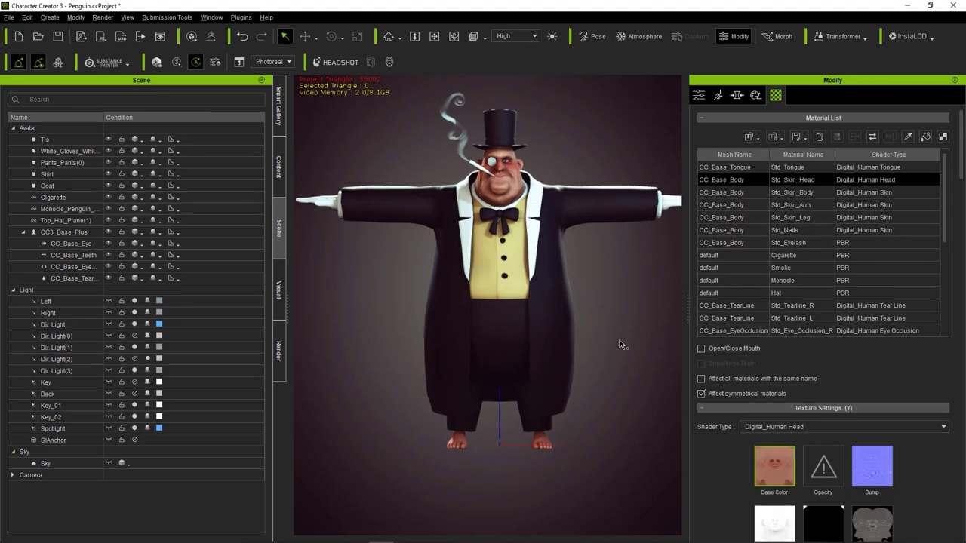
{"action": "right_click_drag", "start_coordinate": [619, 345], "coordinate": [615, 279]}
{"action": "left_click", "coordinate": [544, 456]}
{"action": "left_click", "coordinate": [50, 17]}
{"action": "left_click", "coordinate": [75, 74]}
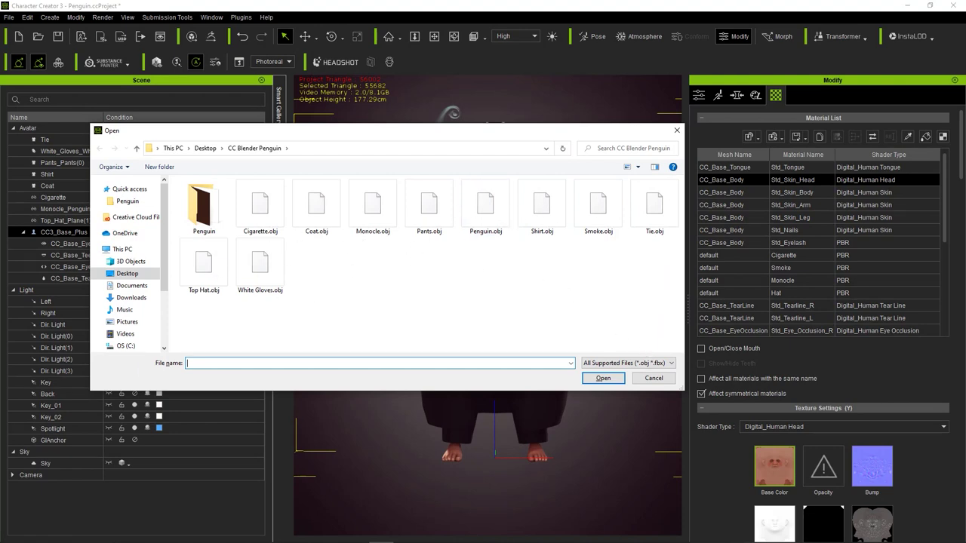
- Import Shoes.obj onto the character and frame the view on it
{"action": "double_click", "coordinate": [598, 209]}
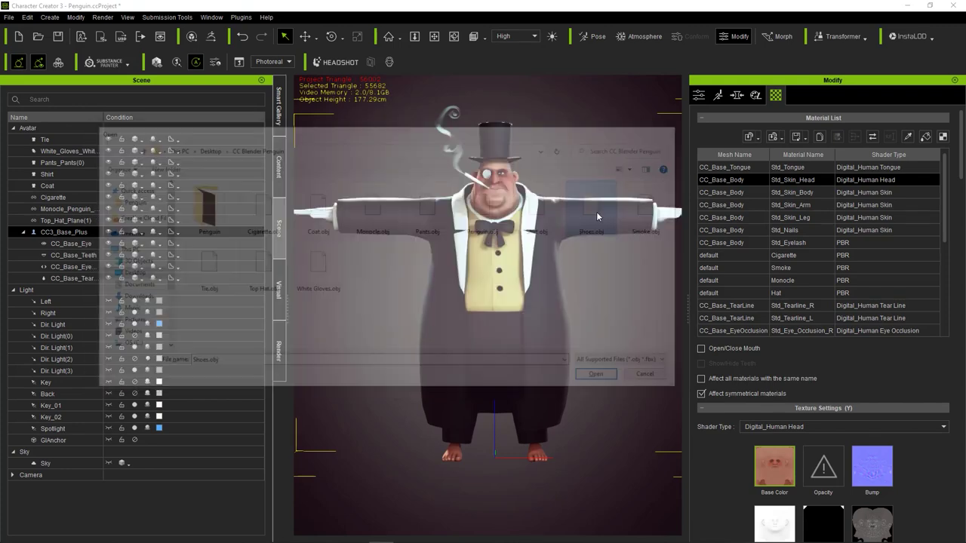
{"action": "key", "text": "f"}
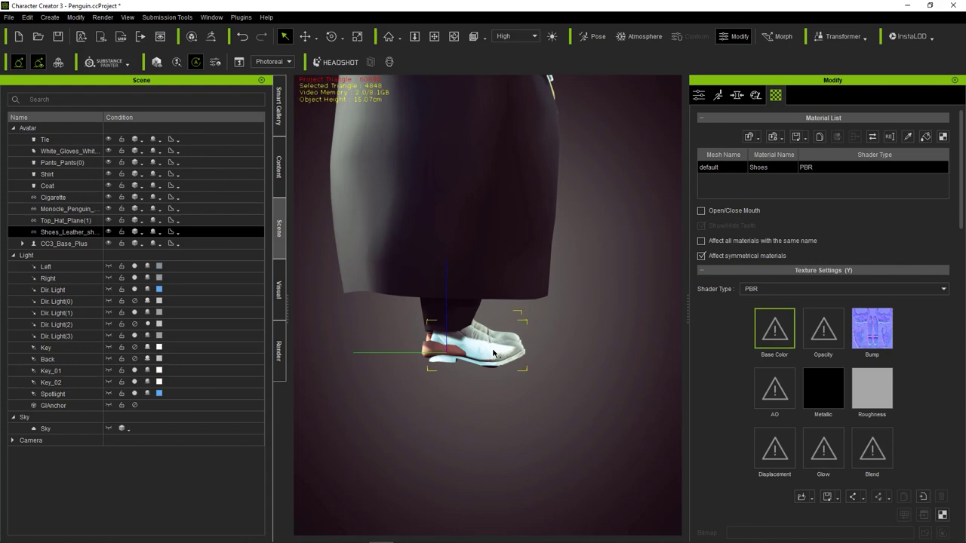
{"action": "key", "text": "w"}
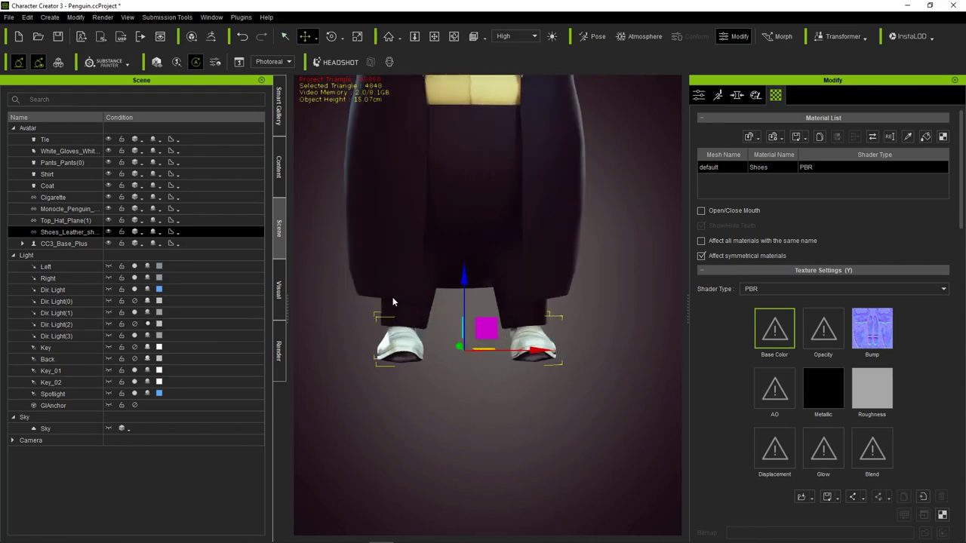
- Load Shoes_diffuse as the shoes' base colour, making them black
{"action": "left_click", "coordinate": [777, 325]}
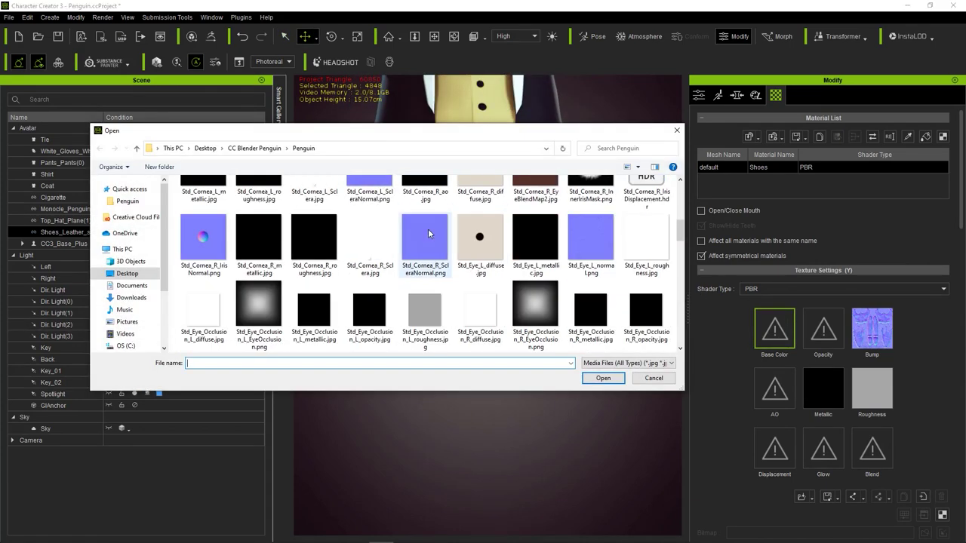
{"action": "scroll", "coordinate": [428, 234], "scroll_direction": "down", "scroll_amount": 2}
{"action": "scroll", "coordinate": [427, 234], "scroll_direction": "down", "scroll_amount": 2}
{"action": "scroll", "coordinate": [428, 234], "scroll_direction": "down", "scroll_amount": 2}
{"action": "scroll", "coordinate": [428, 234], "scroll_direction": "down", "scroll_amount": 2}
{"action": "scroll", "coordinate": [428, 234], "scroll_direction": "up", "scroll_amount": 2}
{"action": "scroll", "coordinate": [438, 236], "scroll_direction": "up", "scroll_amount": 3}
{"action": "scroll", "coordinate": [453, 237], "scroll_direction": "up", "scroll_amount": 3}
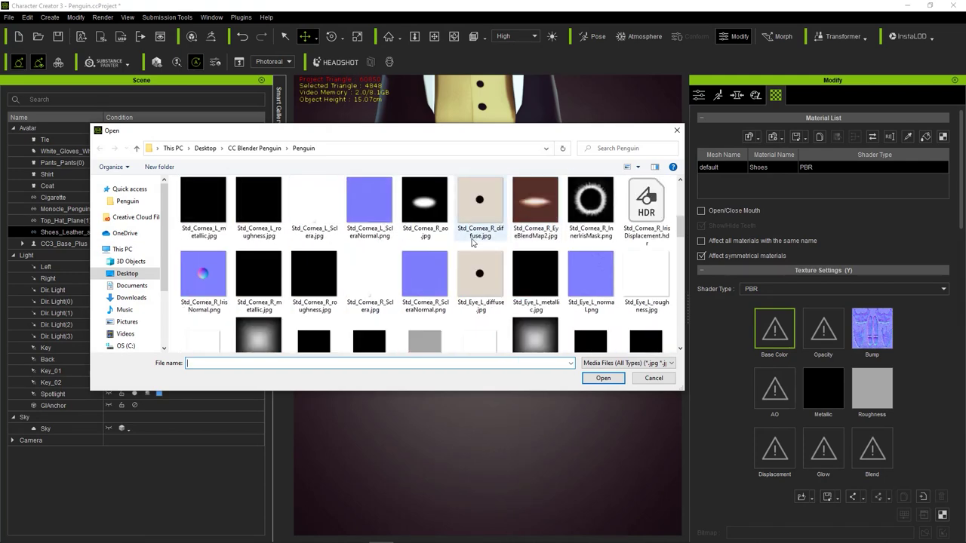
{"action": "scroll", "coordinate": [471, 242], "scroll_direction": "up", "scroll_amount": 2}
{"action": "double_click", "coordinate": [419, 274]}
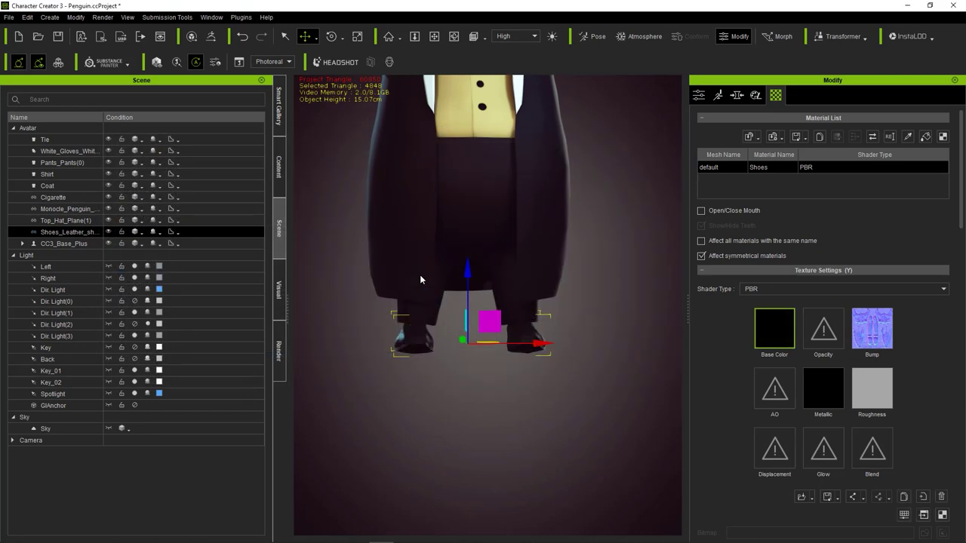
{"action": "scroll", "coordinate": [581, 305], "scroll_direction": "down", "scroll_amount": 3}
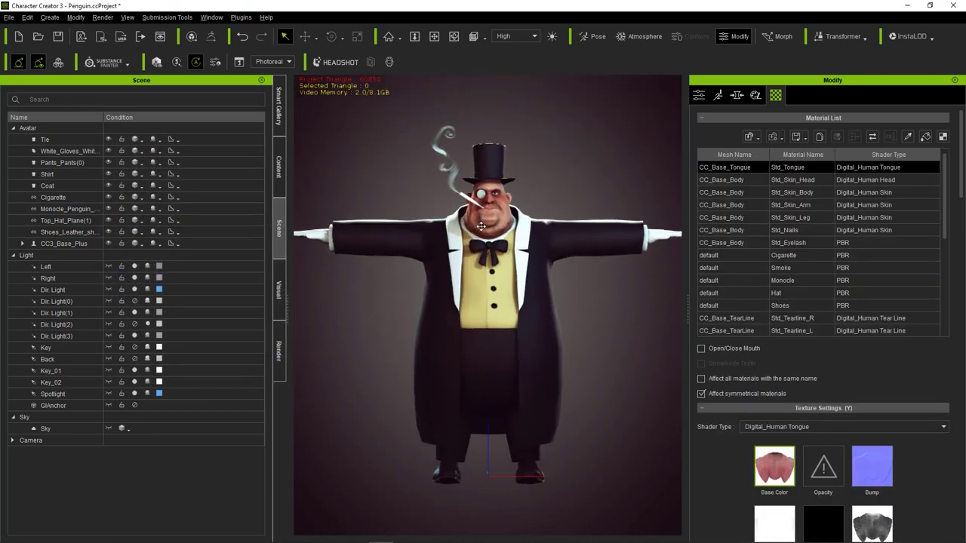
- Raise the coat's roughness texture brightness to 8
{"action": "left_click", "coordinate": [598, 220]}
{"action": "left_click", "coordinate": [903, 496]}
{"action": "left_click_drag", "start_coordinate": [651, 259], "coordinate": [657, 263]}
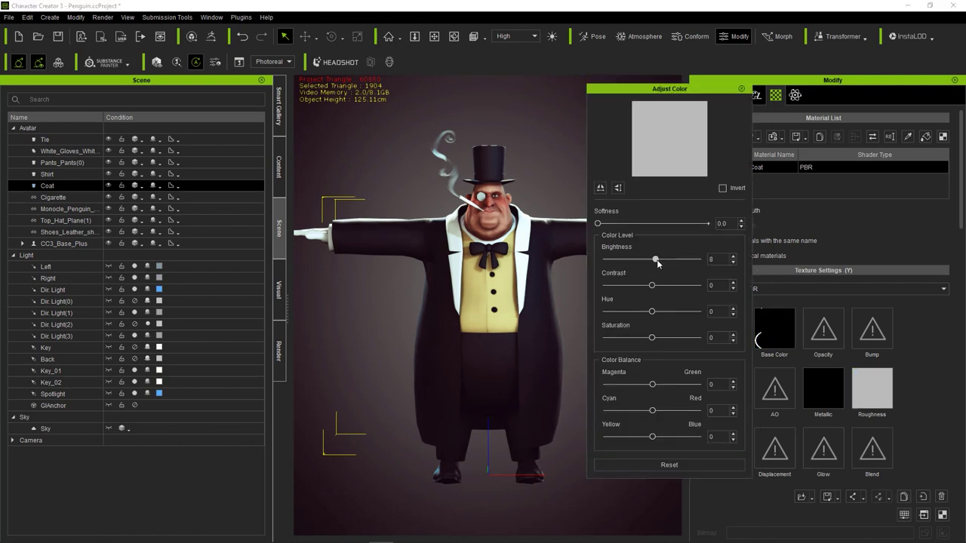
{"action": "left_click", "coordinate": [741, 89]}
- Lower the top hat's roughness texture brightness to -22
{"action": "left_click", "coordinate": [496, 175]}
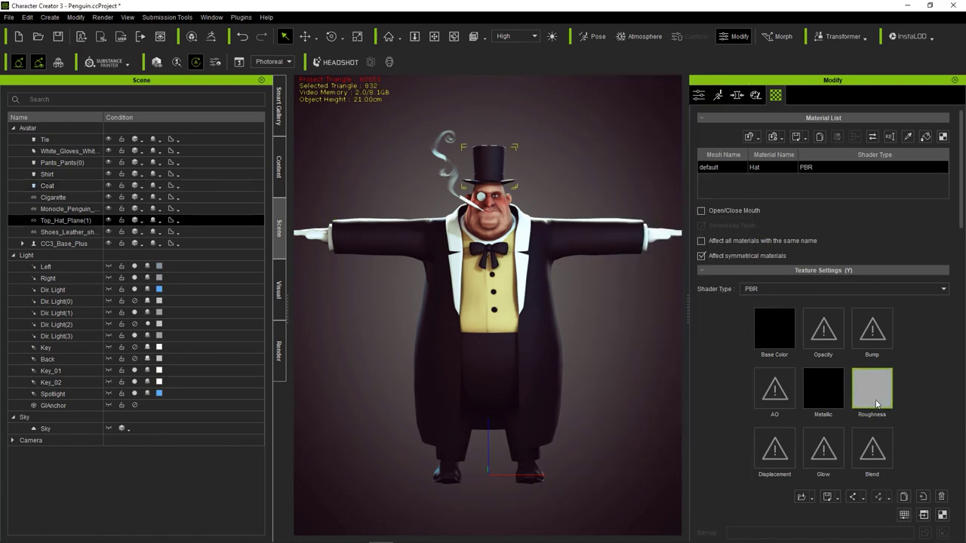
{"action": "left_click", "coordinate": [904, 515]}
{"action": "left_click_drag", "start_coordinate": [649, 261], "coordinate": [643, 260]}
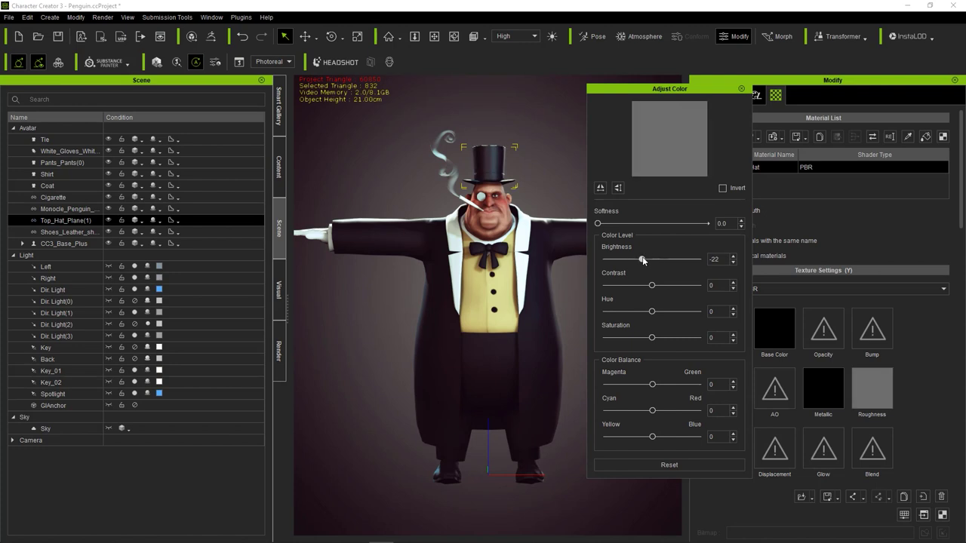
{"action": "left_click", "coordinate": [741, 89]}
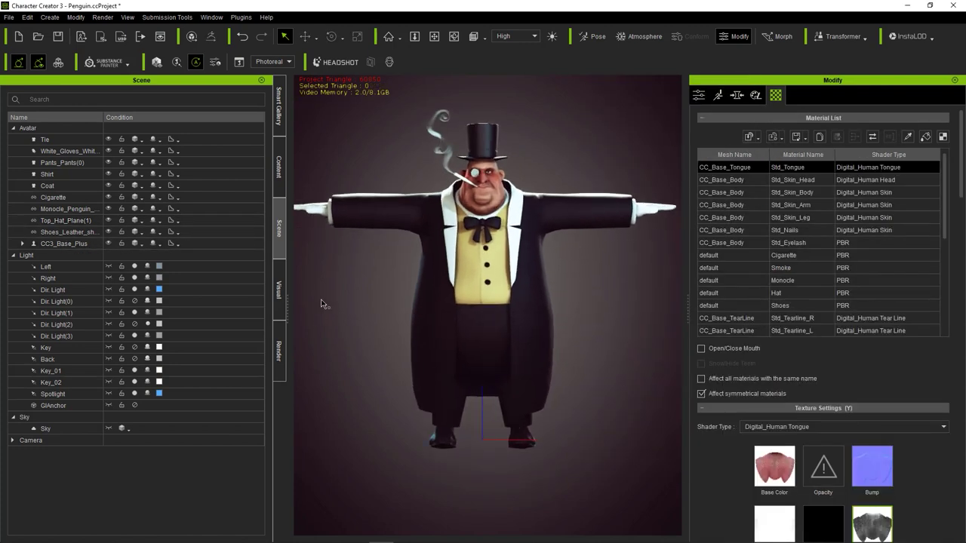
{"action": "double_click", "coordinate": [61, 162]}
- Rename the scene items to Pants, White_Gloves and Monocle
{"action": "type", "text": "Pants"}
{"action": "key", "text": "Return"}
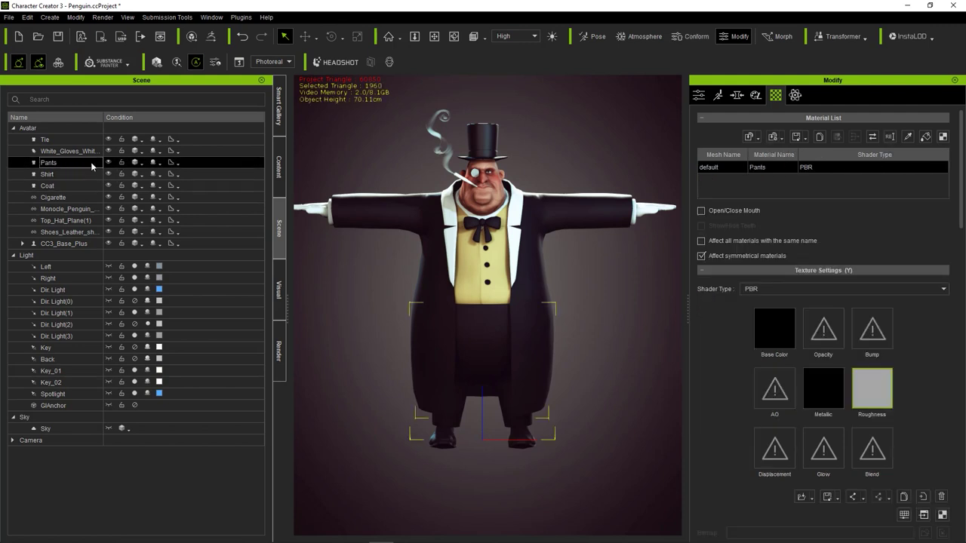
{"action": "double_click", "coordinate": [76, 151]}
{"action": "type", "text": "White_Gloves"}
{"action": "key", "text": "Return"}
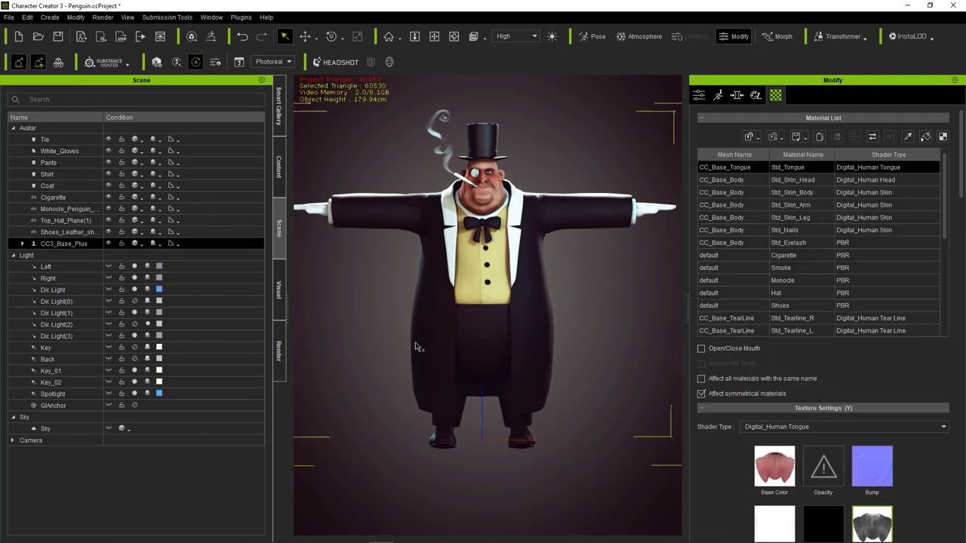
{"action": "double_click", "coordinate": [67, 209]}
{"action": "type", "text": "Monocle"}
{"action": "key", "text": "Return"}
- Rename the top hat to Top_Hat and the shoes to Shoes_Leathers
{"action": "double_click", "coordinate": [68, 220]}
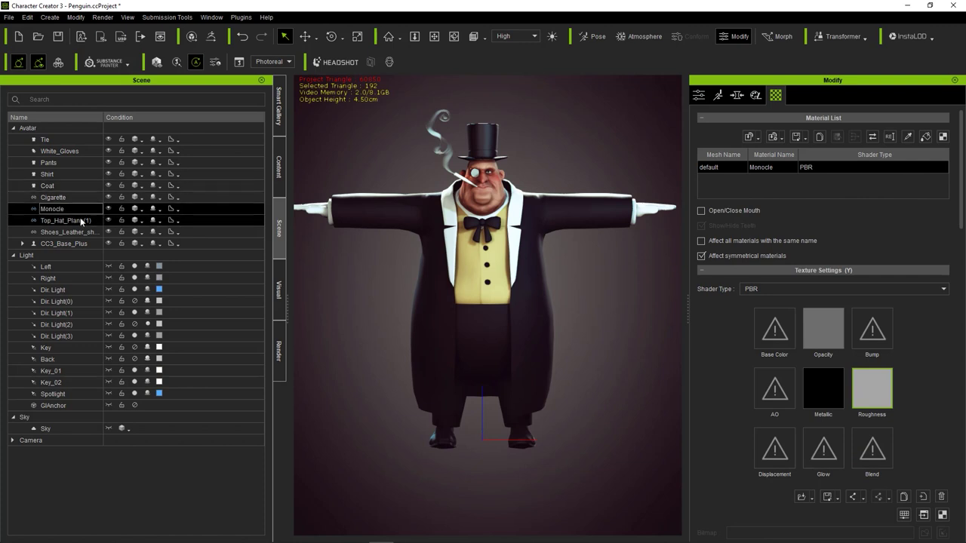
{"action": "type", "text": "Top_Hat"}
{"action": "key", "text": "Return"}
{"action": "double_click", "coordinate": [68, 231]}
{"action": "type", "text": "Shoes_Leather"}
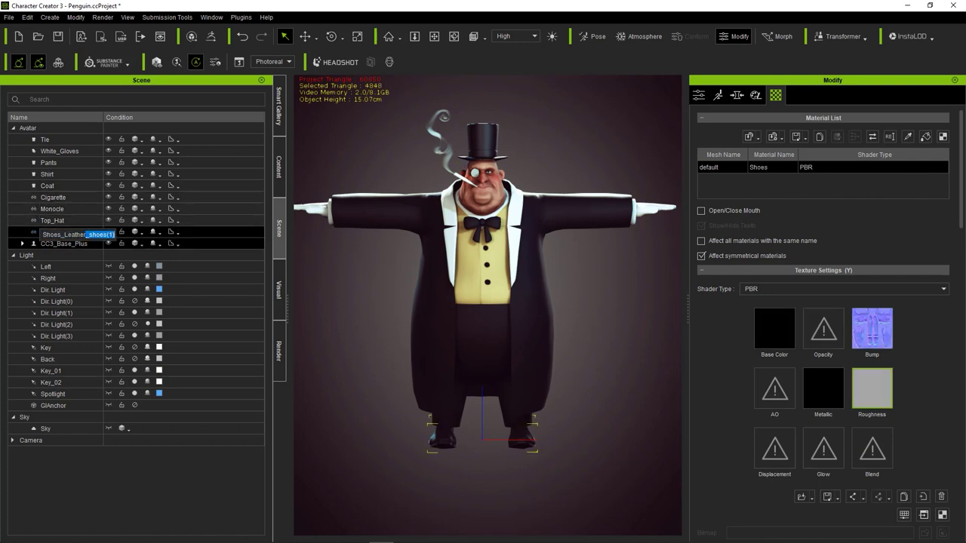
{"action": "type", "text": "s"}
{"action": "key", "text": "Return"}
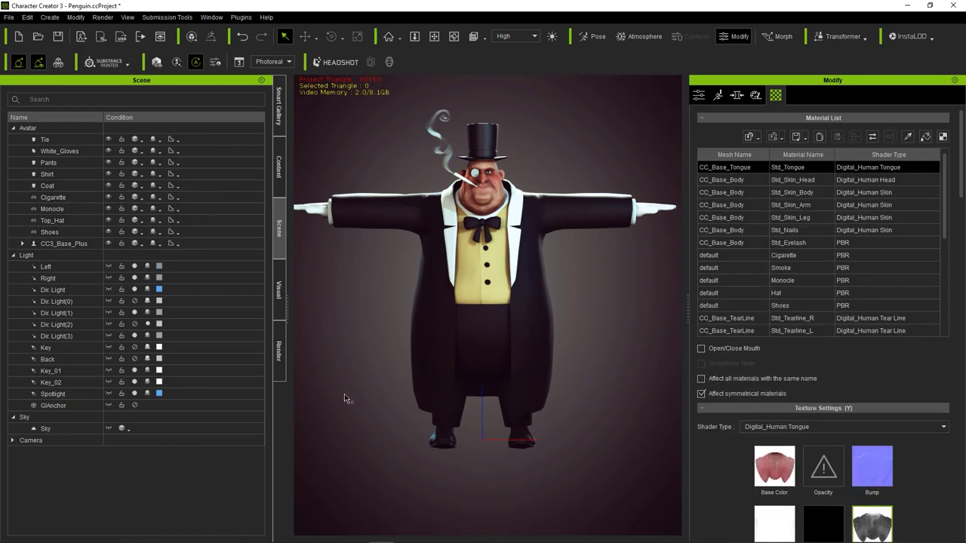
- Transfer skin weights from the Shoes template onto the shoes
{"action": "scroll", "coordinate": [360, 377], "scroll_direction": "up", "scroll_amount": 1}
{"action": "scroll", "coordinate": [385, 294], "scroll_direction": "up", "scroll_amount": 1}
{"action": "left_click", "coordinate": [79, 232]}
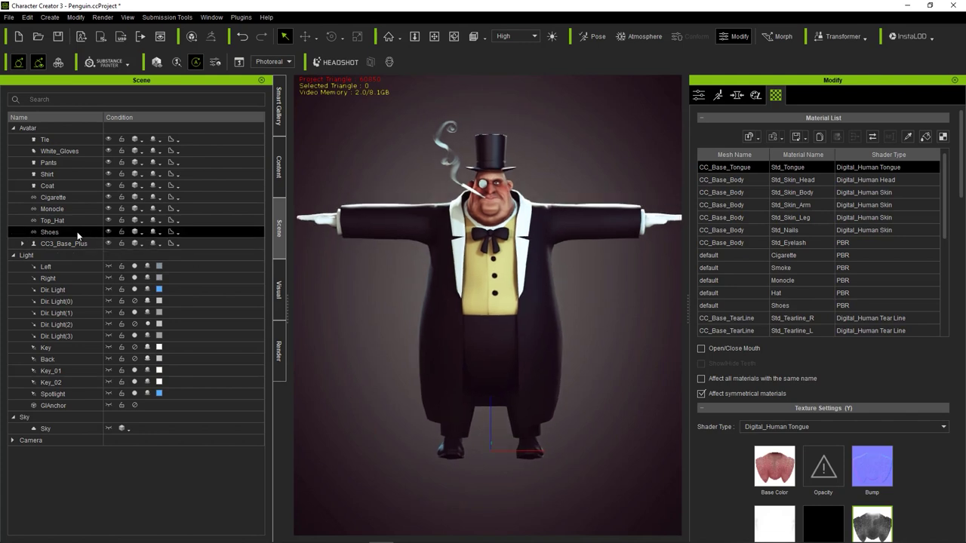
{"action": "left_click", "coordinate": [698, 95]}
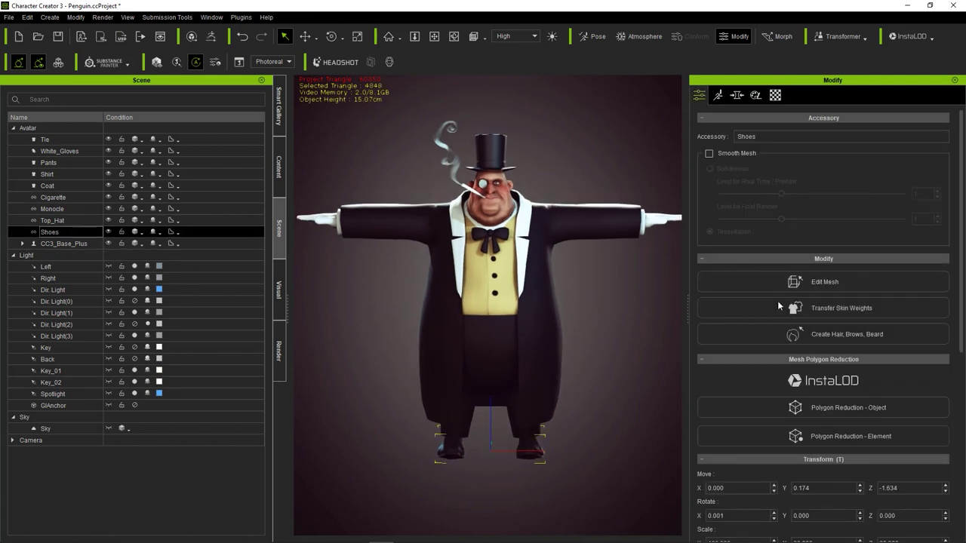
{"action": "left_click", "coordinate": [777, 301]}
{"action": "left_click", "coordinate": [814, 270]}
{"action": "left_click", "coordinate": [711, 470]}
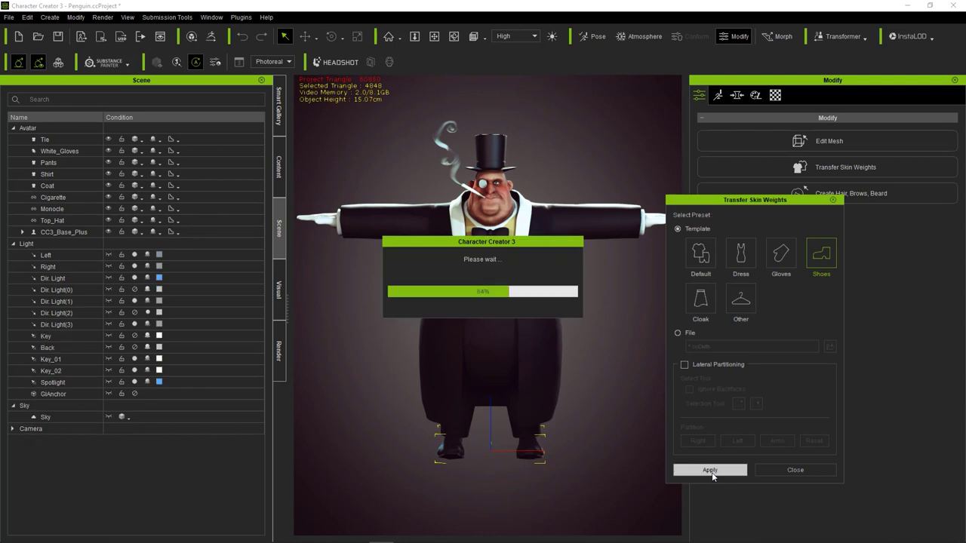
{"action": "left_click", "coordinate": [793, 470]}
{"action": "left_click", "coordinate": [661, 350]}
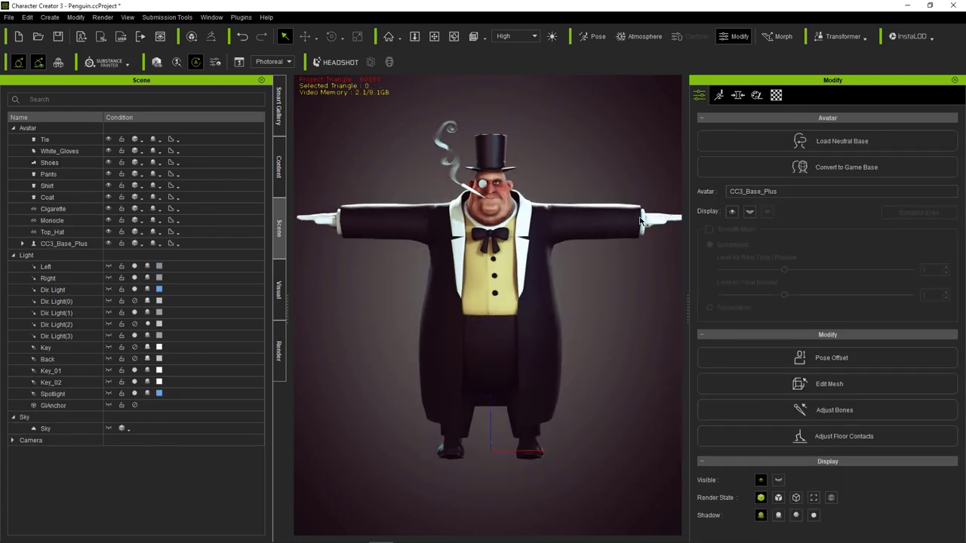
- In the shirt's Edit Mesh face mode, box-select the faces along the right arm and hide them
{"action": "left_click", "coordinate": [643, 221]}
{"action": "left_click", "coordinate": [767, 305]}
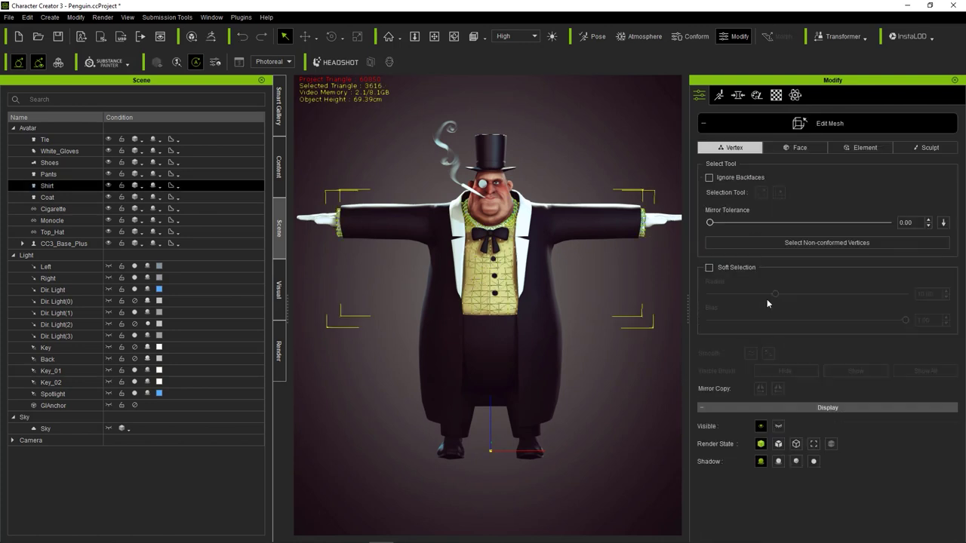
{"action": "middle_click_drag", "start_coordinate": [359, 181], "coordinate": [359, 152]}
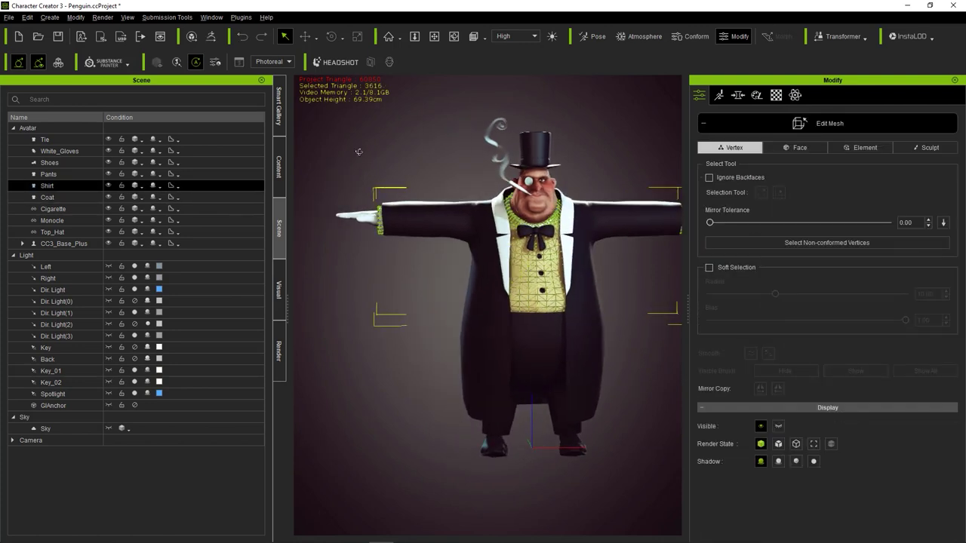
{"action": "left_click", "coordinate": [795, 147]}
{"action": "left_click_drag", "start_coordinate": [337, 157], "coordinate": [462, 256]}
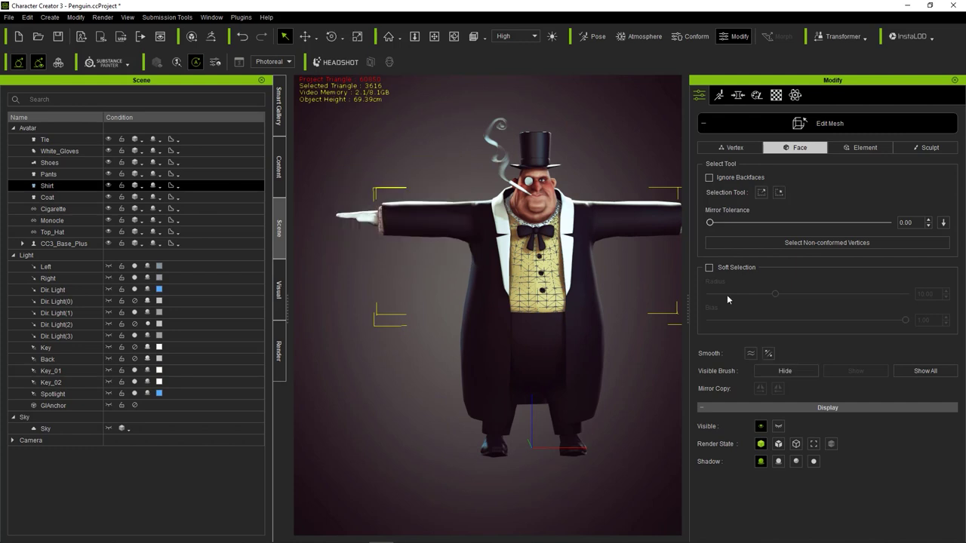
{"action": "mouse_move", "coordinate": [387, 193]}
{"action": "left_mouse_down"}
{"action": "mouse_move", "coordinate": [448, 270]}
{"action": "mouse_move", "coordinate": [468, 261]}
{"action": "left_mouse_up"}
{"action": "left_click", "coordinate": [784, 371]}
{"action": "middle_click_drag", "start_coordinate": [591, 244], "coordinate": [519, 244]}
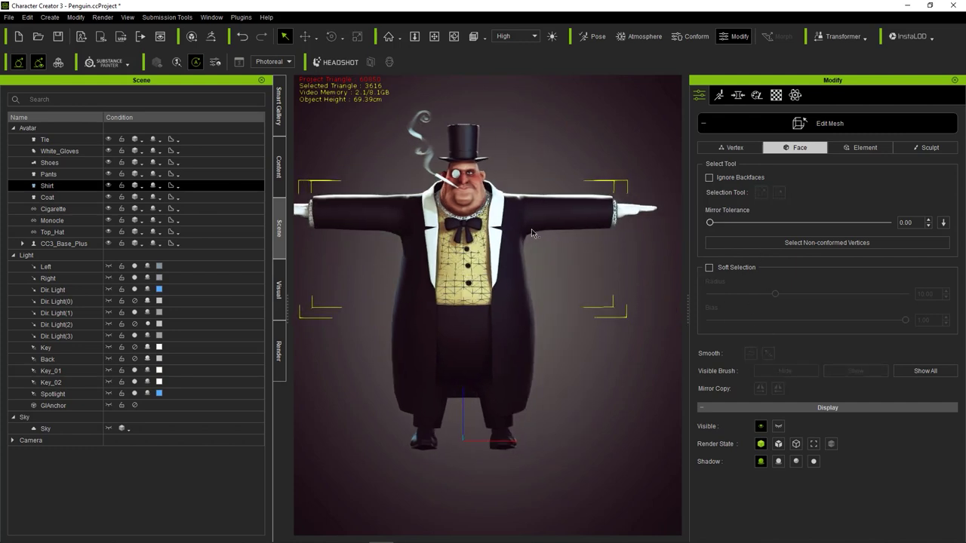
{"action": "left_click_drag", "start_coordinate": [530, 181], "coordinate": [614, 260]}
{"action": "left_click", "coordinate": [776, 375]}
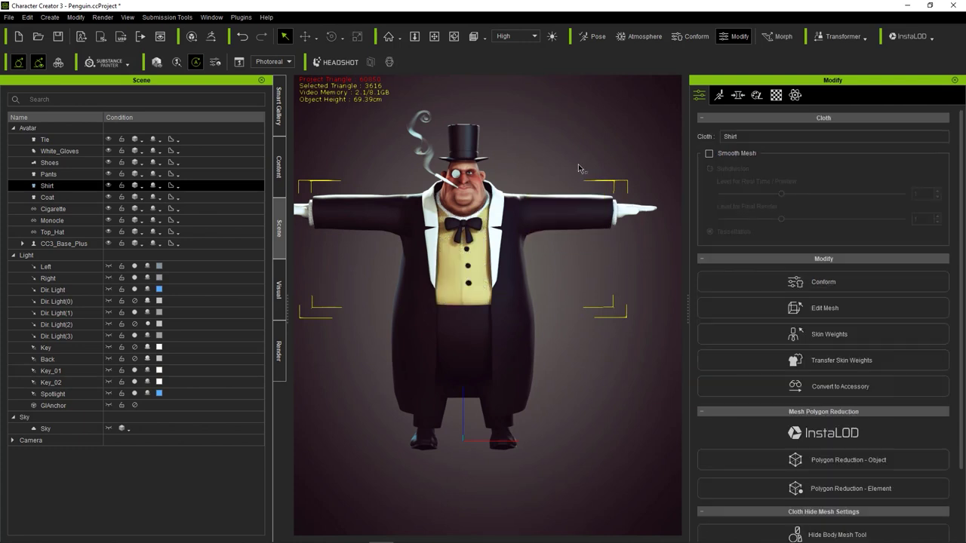
{"action": "left_click", "coordinate": [280, 164]}
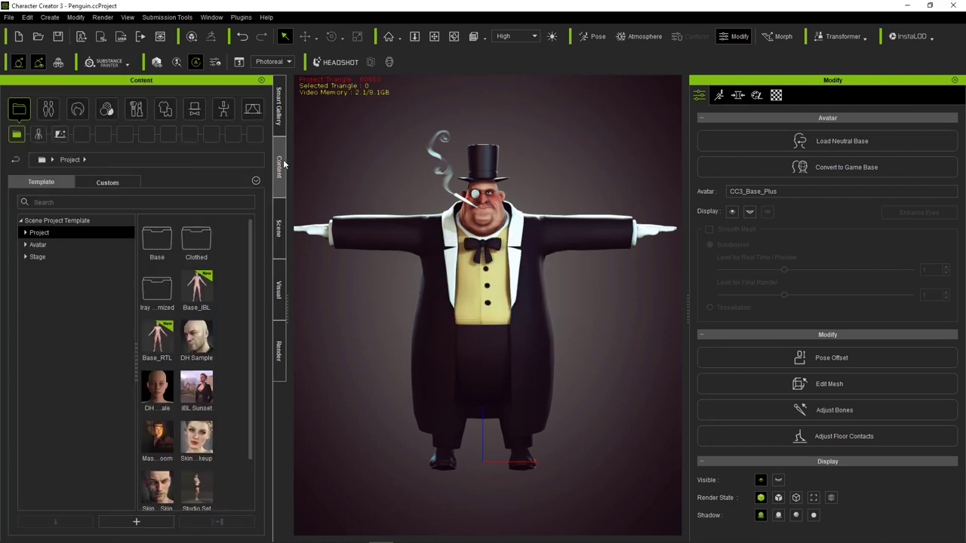
- Navigate the Content library to Hair > Custom > Element > Hair
{"action": "left_click", "coordinate": [77, 109]}
{"action": "left_click", "coordinate": [107, 181]}
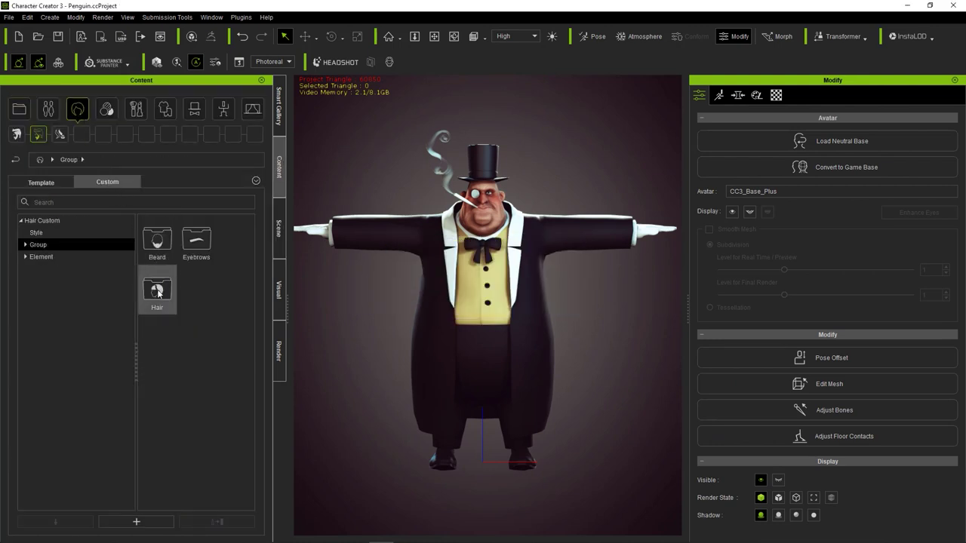
{"action": "double_click", "coordinate": [157, 289]}
{"action": "left_click", "coordinate": [41, 305]}
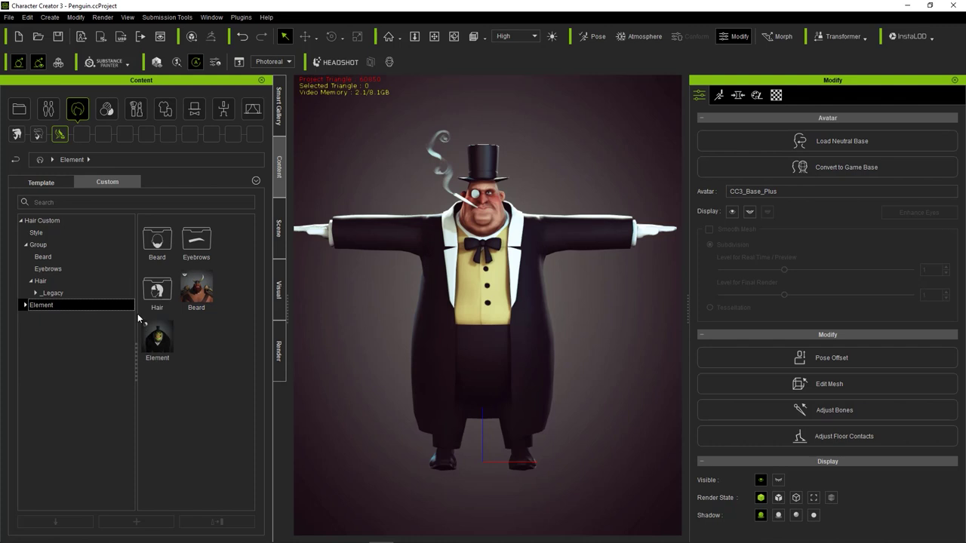
{"action": "left_click", "coordinate": [47, 269]}
{"action": "left_click", "coordinate": [43, 257]}
{"action": "left_click", "coordinate": [40, 281]}
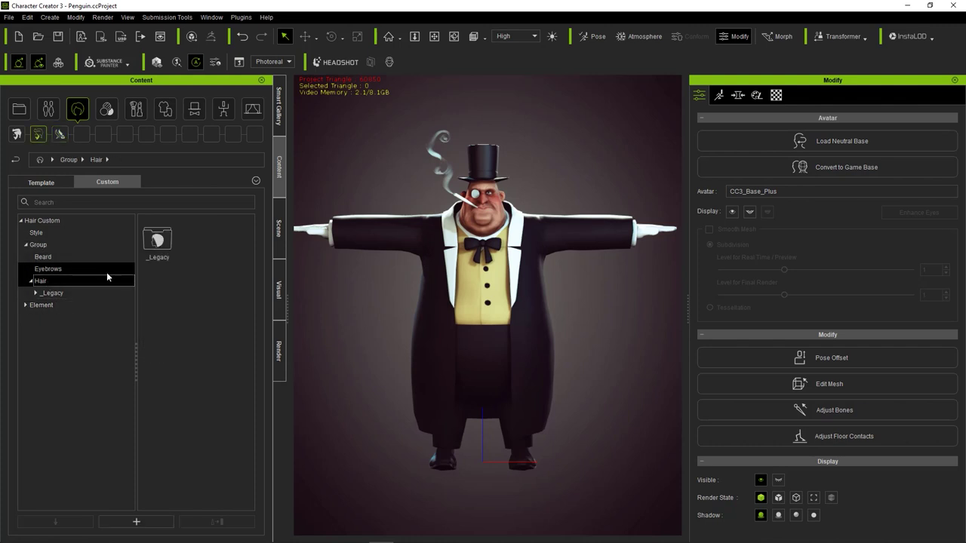
{"action": "left_click", "coordinate": [57, 220]}
{"action": "double_click", "coordinate": [154, 291]}
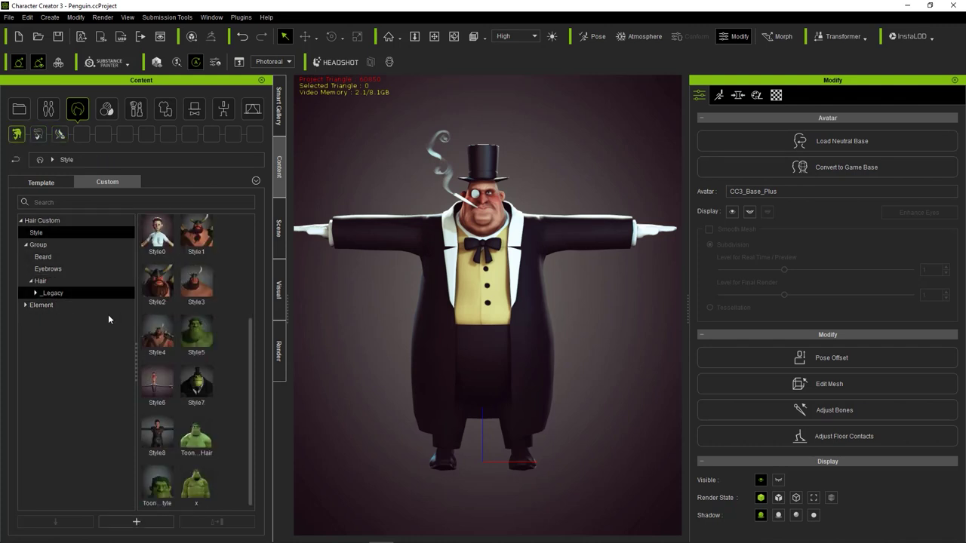
{"action": "left_click", "coordinate": [42, 305]}
{"action": "double_click", "coordinate": [156, 290]}
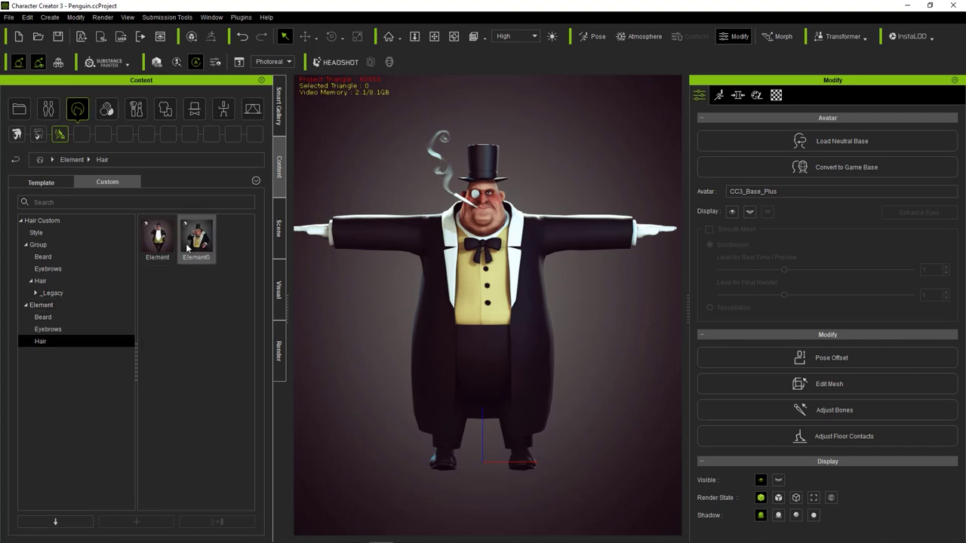
- Apply the Element0 hair to the penguin and check it from another angle
{"action": "double_click", "coordinate": [189, 242]}
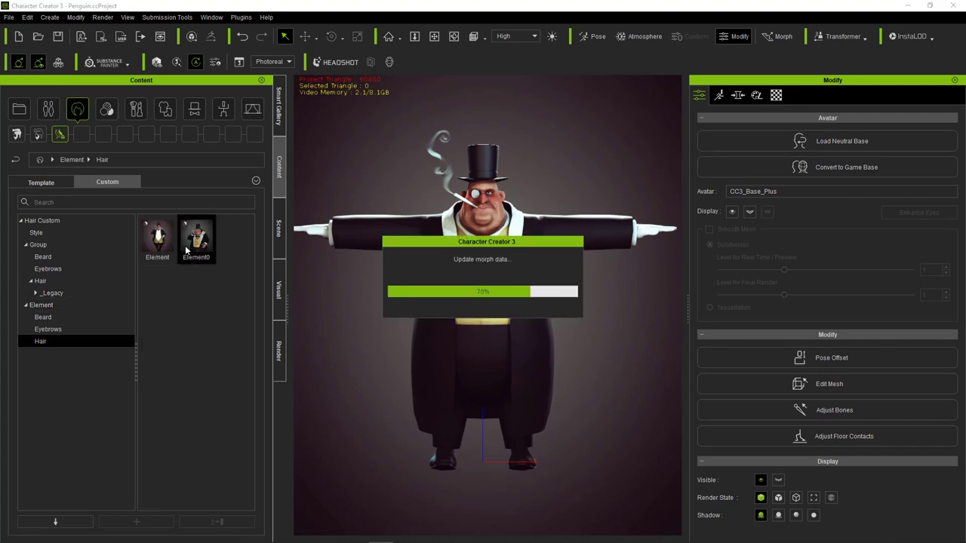
{"action": "mouse_move", "coordinate": [356, 238]}
{"action": "right_mouse_down"}
{"action": "mouse_move", "coordinate": [529, 231]}
{"action": "mouse_move", "coordinate": [513, 256]}
{"action": "mouse_move", "coordinate": [548, 300]}
{"action": "mouse_move", "coordinate": [514, 305]}
{"action": "right_mouse_up"}
{"action": "scroll", "coordinate": [549, 230], "scroll_direction": "up", "scroll_amount": 2}
{"action": "scroll", "coordinate": [549, 230], "scroll_direction": "up", "scroll_amount": 2}
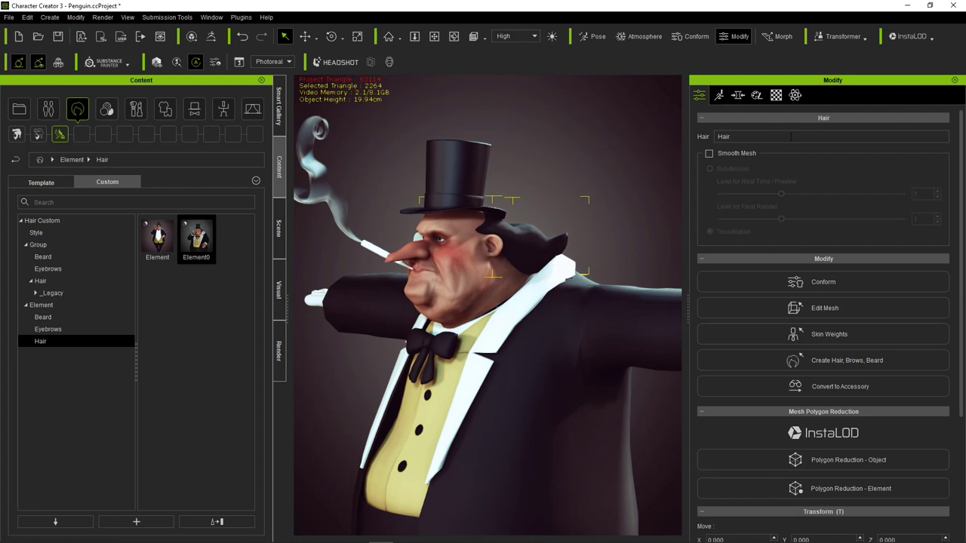
{"action": "left_click", "coordinate": [776, 95]}
- Rename the hair material to Hair and save the hair back into the content library, replacing the existing item
{"action": "left_click", "coordinate": [770, 170]}
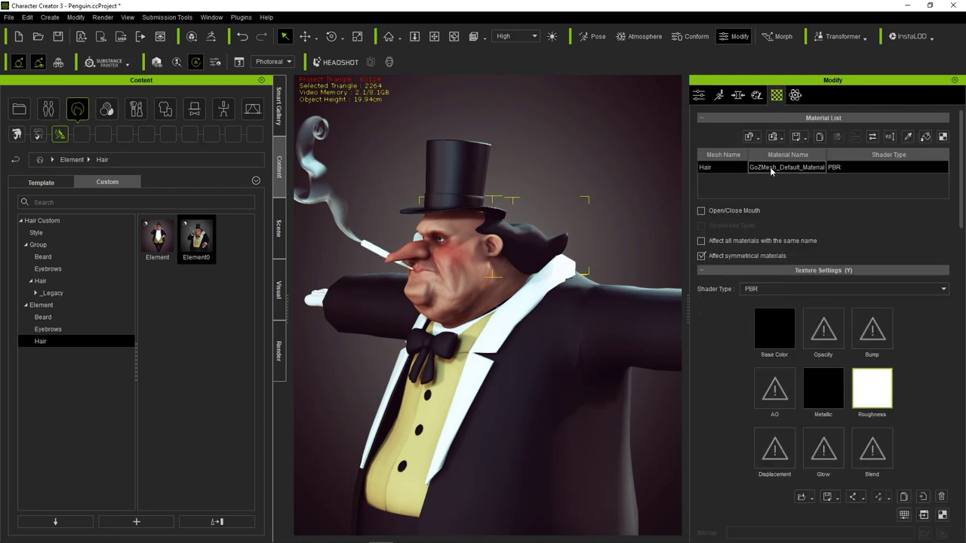
{"action": "left_click", "coordinate": [891, 135]}
{"action": "type", "text": "Hair"}
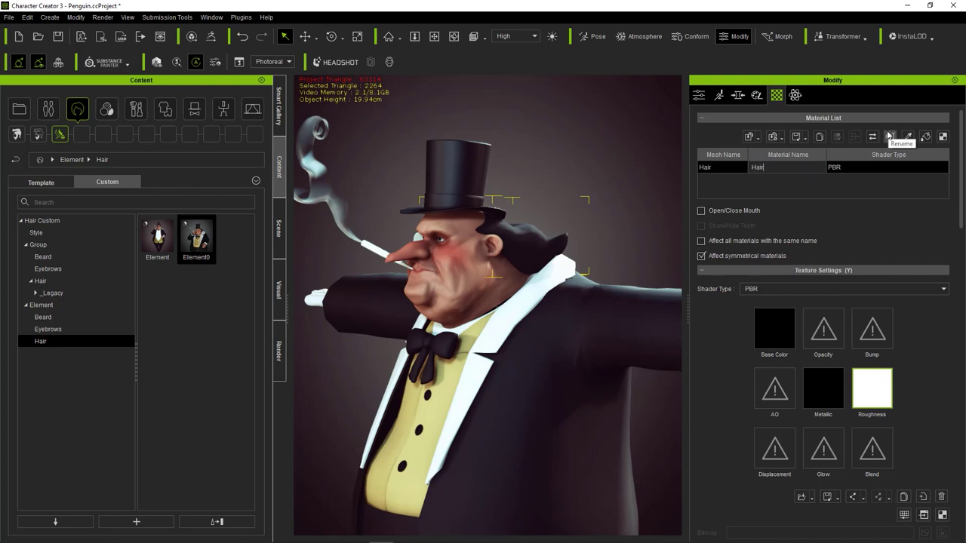
{"action": "key", "text": "Return"}
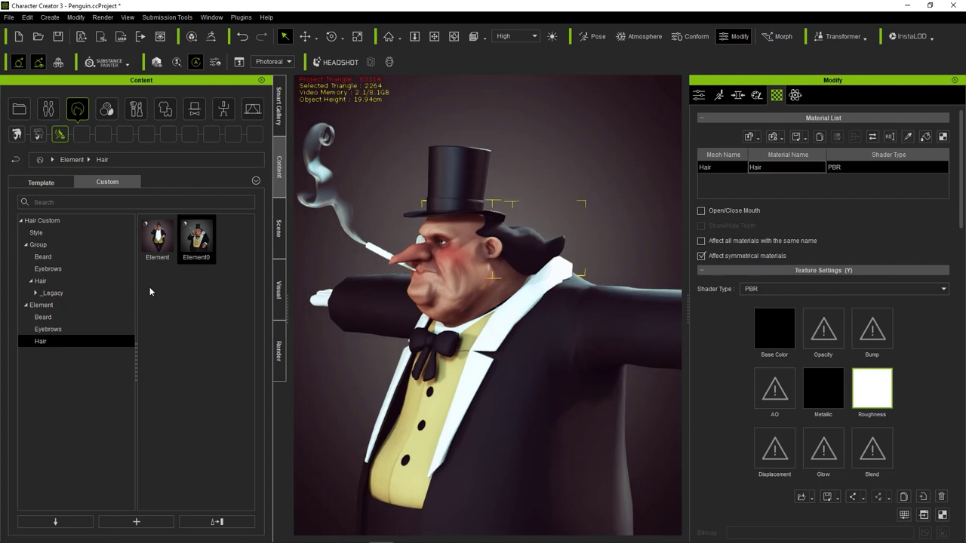
{"action": "key", "text": "Home"}
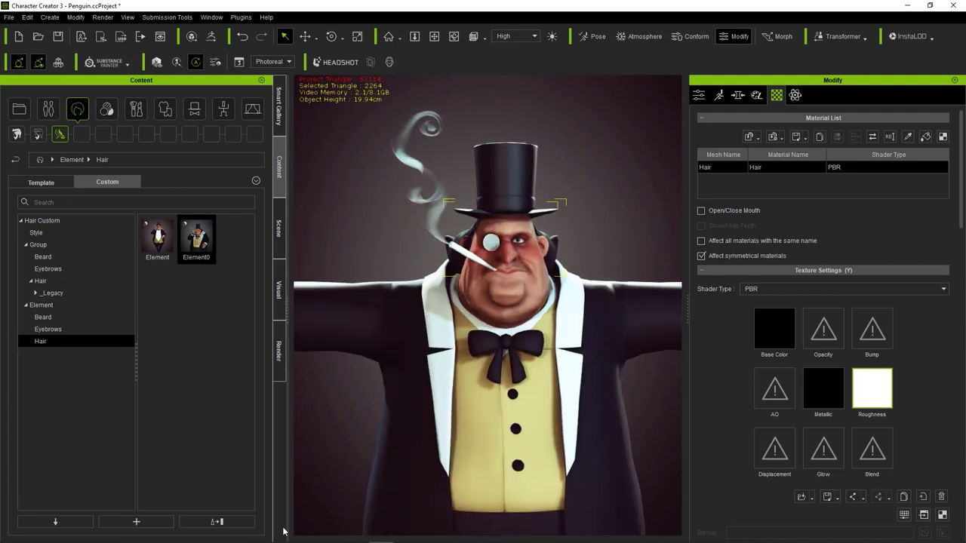
{"action": "left_click", "coordinate": [222, 520]}
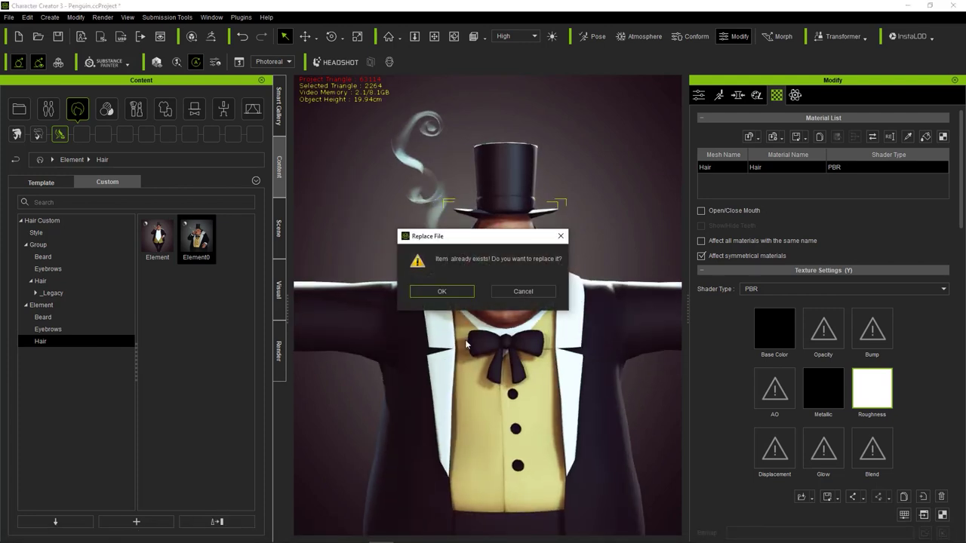
{"action": "left_click", "coordinate": [452, 293]}
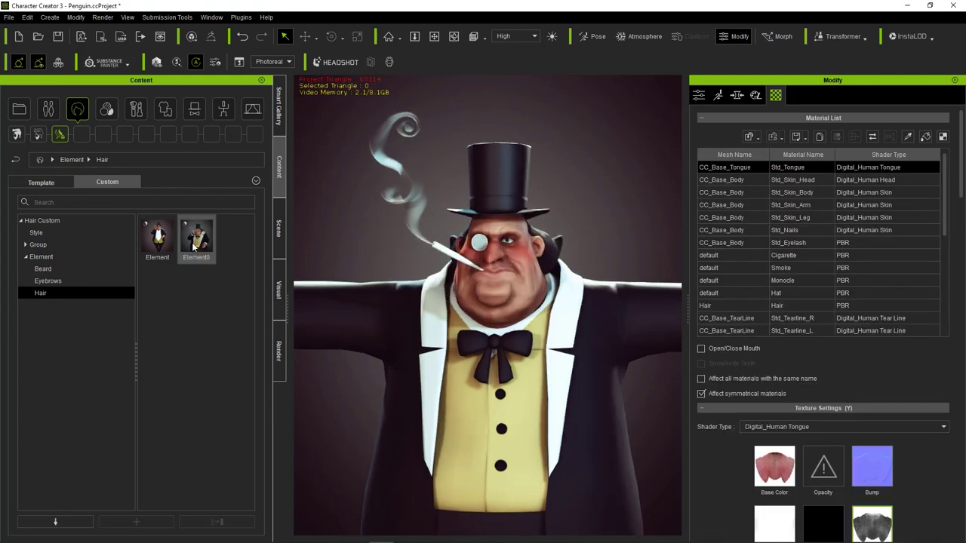
- Rename the Element0 item and reapply it as the hair using Replace
{"action": "scroll", "coordinate": [580, 313], "scroll_direction": "down", "scroll_amount": 3}
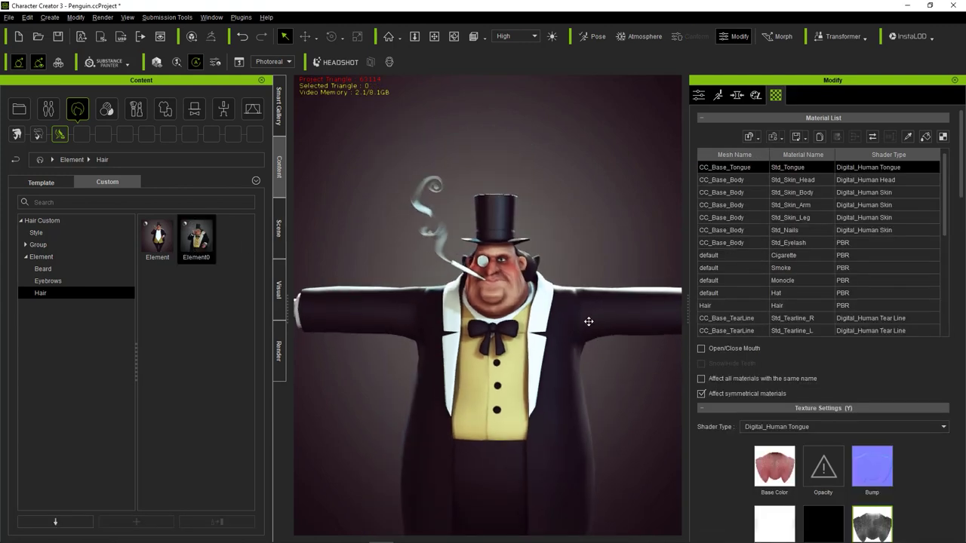
{"action": "scroll", "coordinate": [558, 312], "scroll_direction": "up", "scroll_amount": 3}
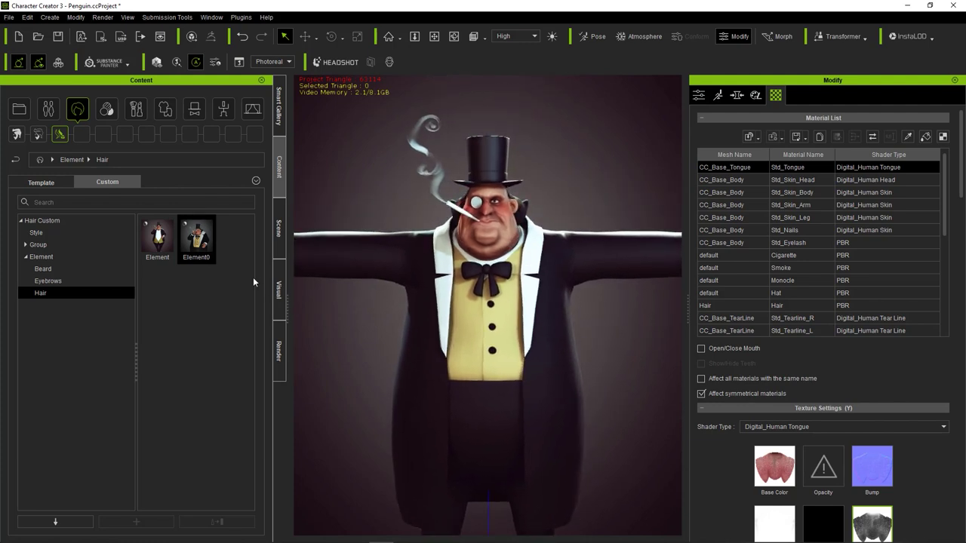
{"action": "left_click", "coordinate": [205, 255]}
{"action": "left_click", "coordinate": [201, 341]}
{"action": "double_click", "coordinate": [213, 242]}
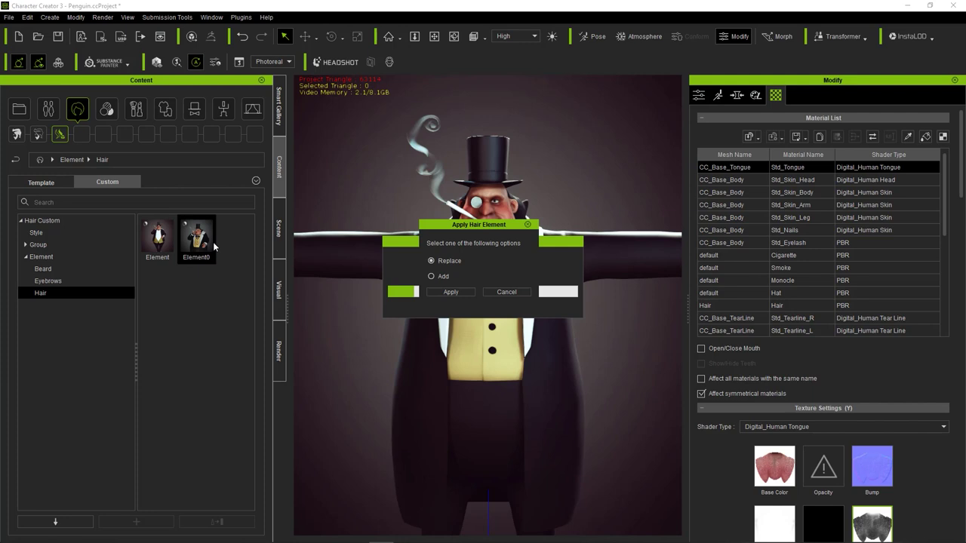
{"action": "left_click", "coordinate": [461, 291]}
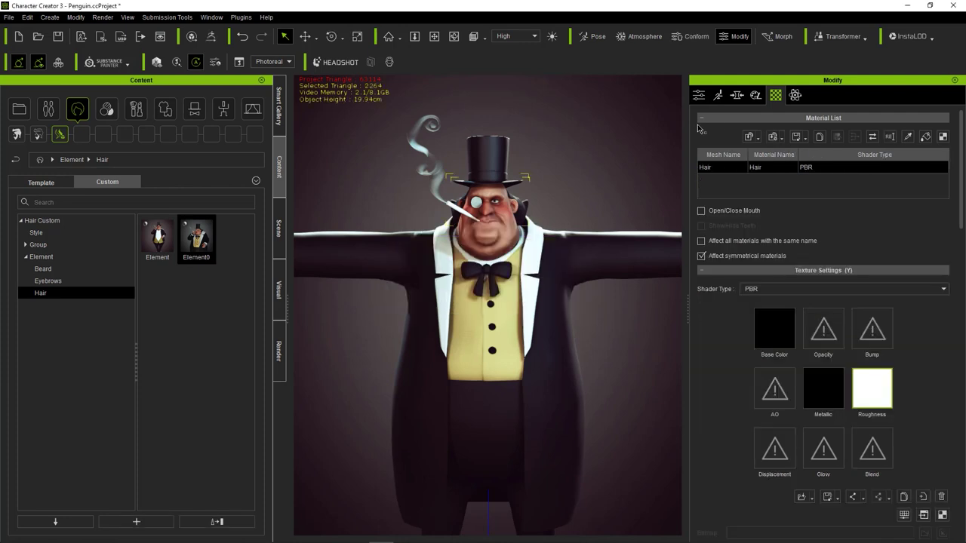
- Deselect the hair and select the penguin so all its materials are listed
{"action": "left_click", "coordinate": [562, 169]}
{"action": "mouse_move", "coordinate": [615, 199]}
{"action": "right_mouse_down"}
{"action": "mouse_move", "coordinate": [449, 188]}
{"action": "mouse_move", "coordinate": [407, 265]}
{"action": "right_mouse_up"}
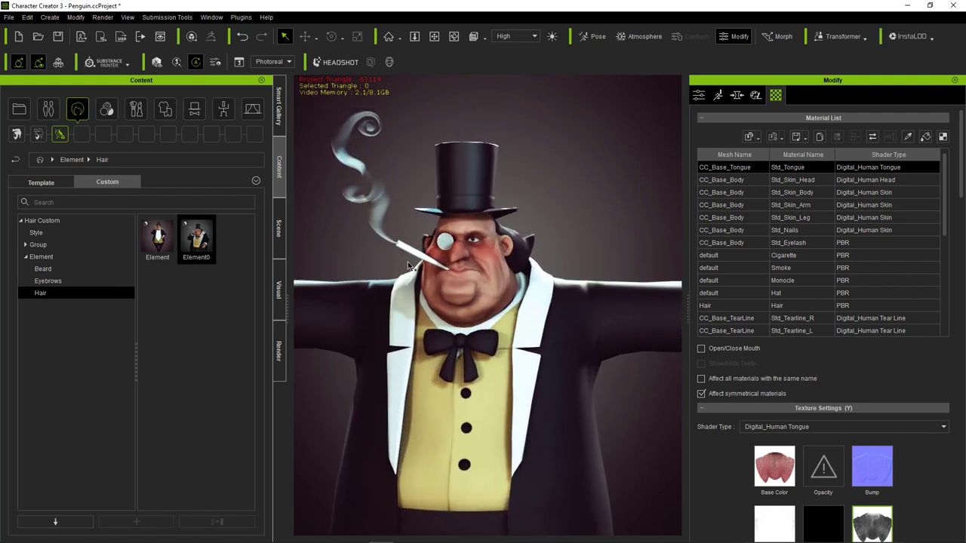
{"action": "left_click", "coordinate": [406, 254]}
- Load Cigarette_diffuse as the cigarette's Base Color texture
{"action": "left_click", "coordinate": [412, 255]}
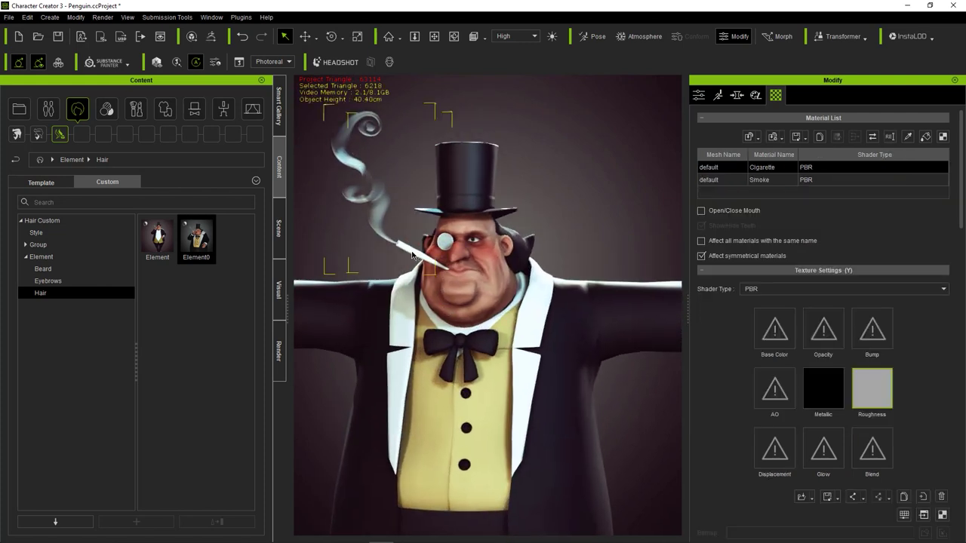
{"action": "double_click", "coordinate": [774, 330]}
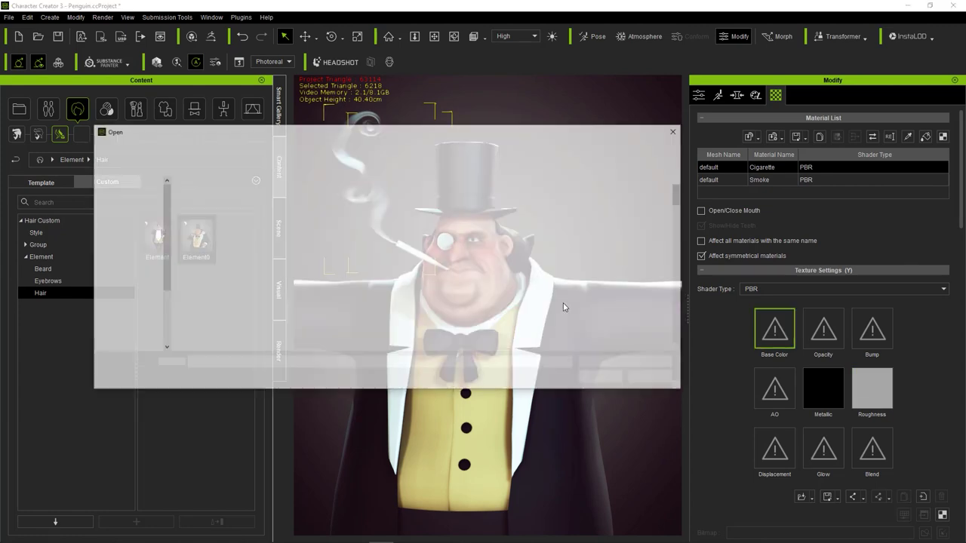
{"action": "double_click", "coordinate": [203, 208]}
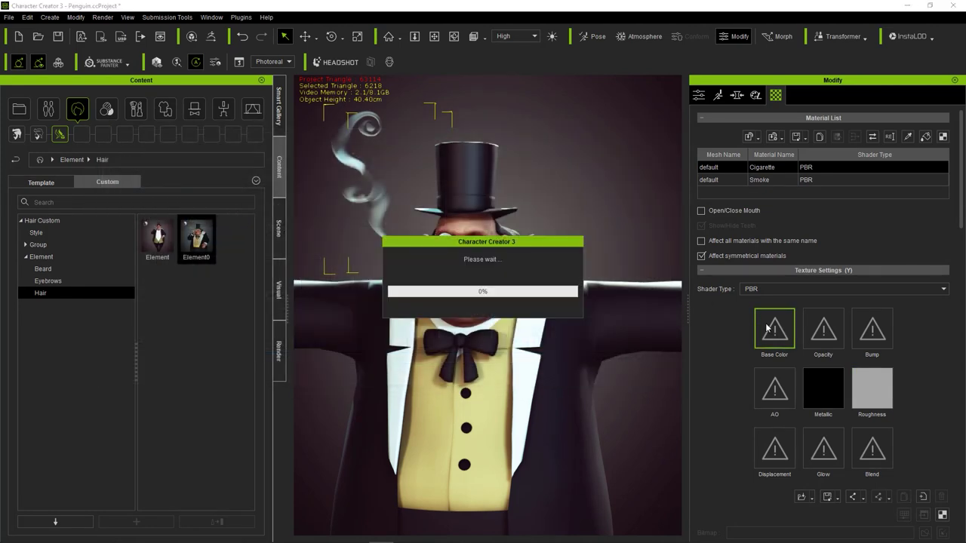
- Load the glow texture into the cigarette's Glow slot so its tip glows
{"action": "double_click", "coordinate": [823, 451]}
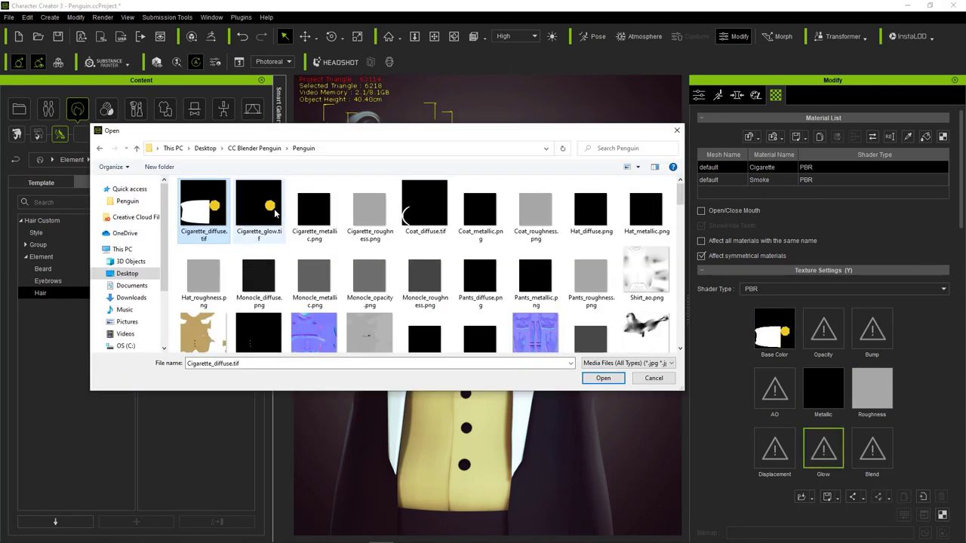
{"action": "double_click", "coordinate": [277, 214]}
{"action": "left_click", "coordinate": [363, 218]}
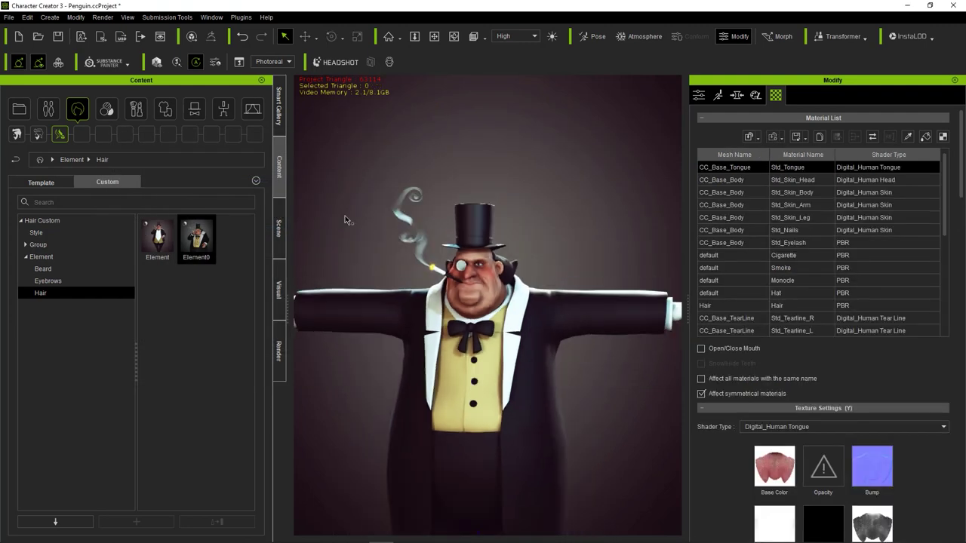
{"action": "middle_click_drag", "start_coordinate": [364, 218], "coordinate": [440, 180]}
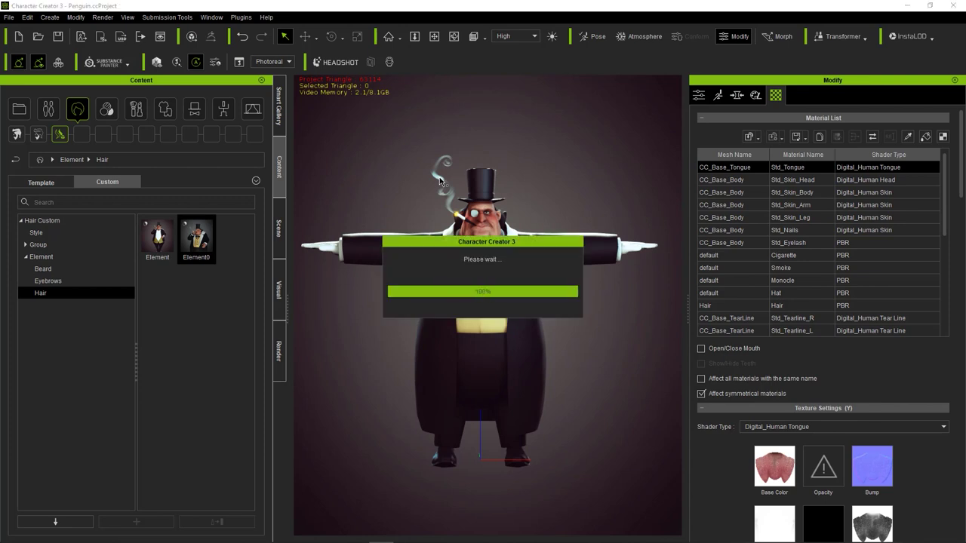
{"action": "scroll", "coordinate": [558, 189], "scroll_direction": "up", "scroll_amount": 3}
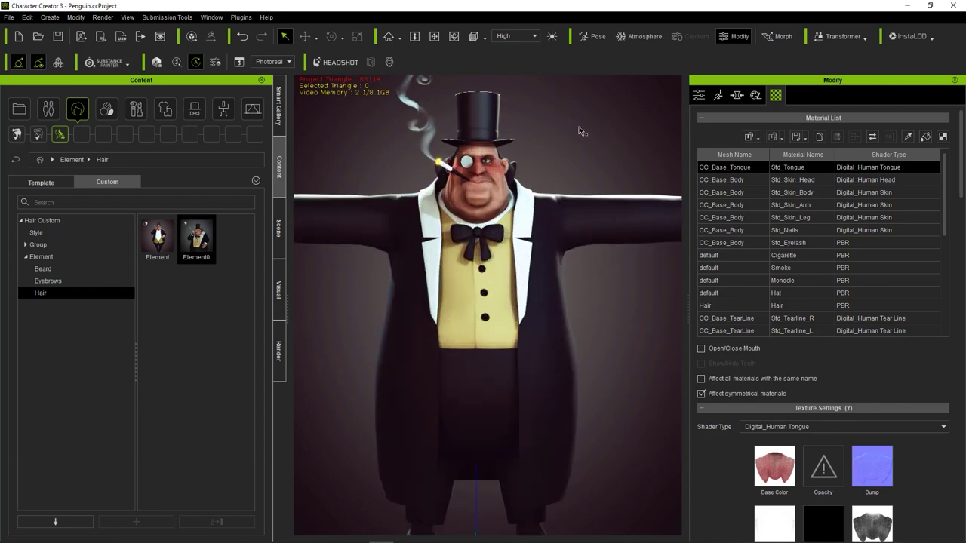
- Frame the penguin's head, select the hair and pick its Roughness texture
{"action": "right_click_drag", "start_coordinate": [558, 189], "coordinate": [528, 226]}
{"action": "scroll", "coordinate": [507, 257], "scroll_direction": "up", "scroll_amount": 3}
{"action": "right_click_drag", "start_coordinate": [507, 258], "coordinate": [572, 248]}
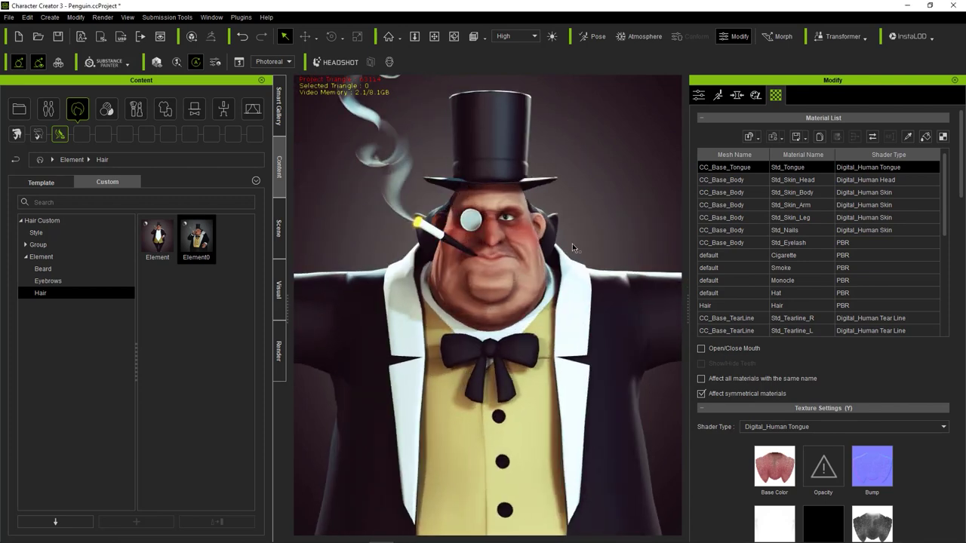
{"action": "left_click", "coordinate": [553, 243]}
{"action": "scroll", "coordinate": [649, 253], "scroll_direction": "down", "scroll_amount": 2}
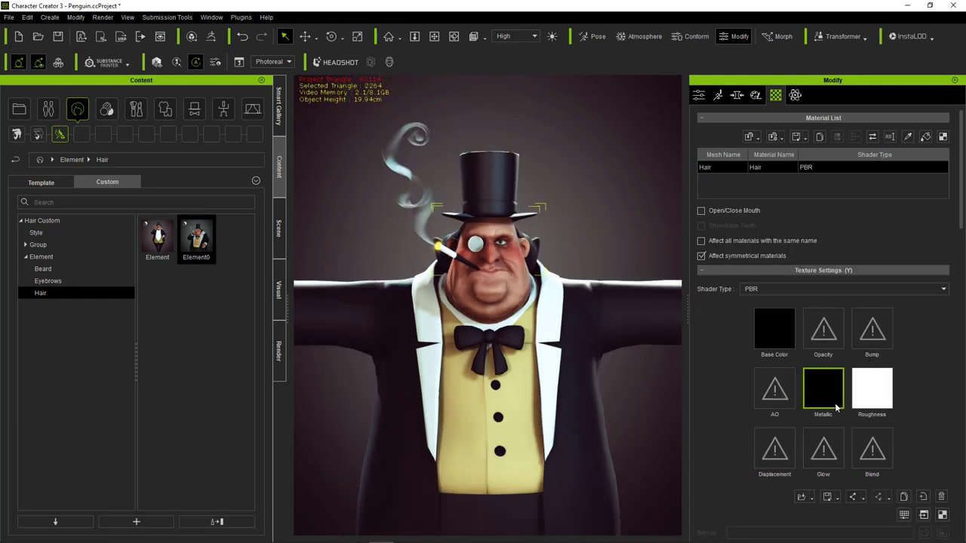
{"action": "scroll", "coordinate": [857, 303], "scroll_direction": "down", "scroll_amount": 3}
{"action": "left_click", "coordinate": [860, 285]}
- Set the roughness map's Brightness to 3 in Adjust Color
{"action": "left_click", "coordinate": [904, 394]}
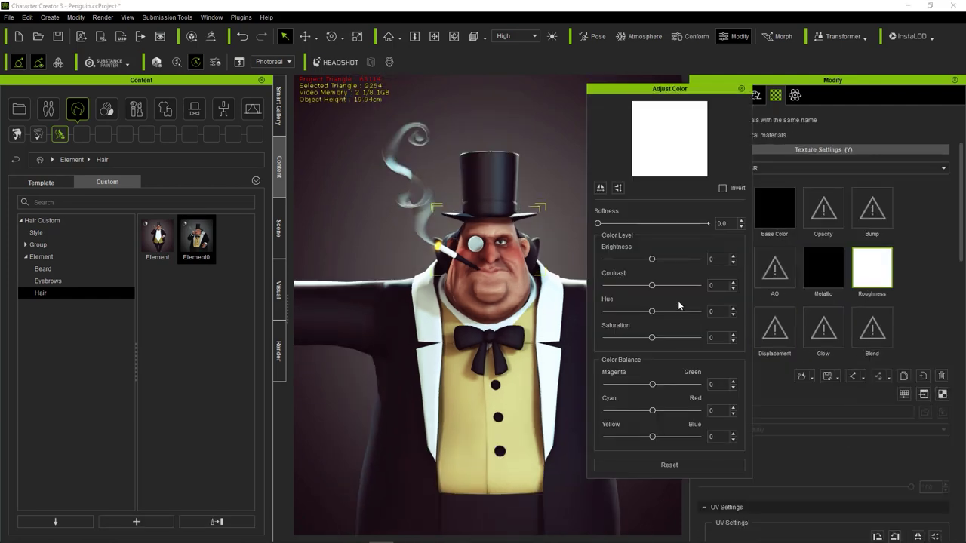
{"action": "left_click_drag", "start_coordinate": [652, 259], "coordinate": [687, 259]}
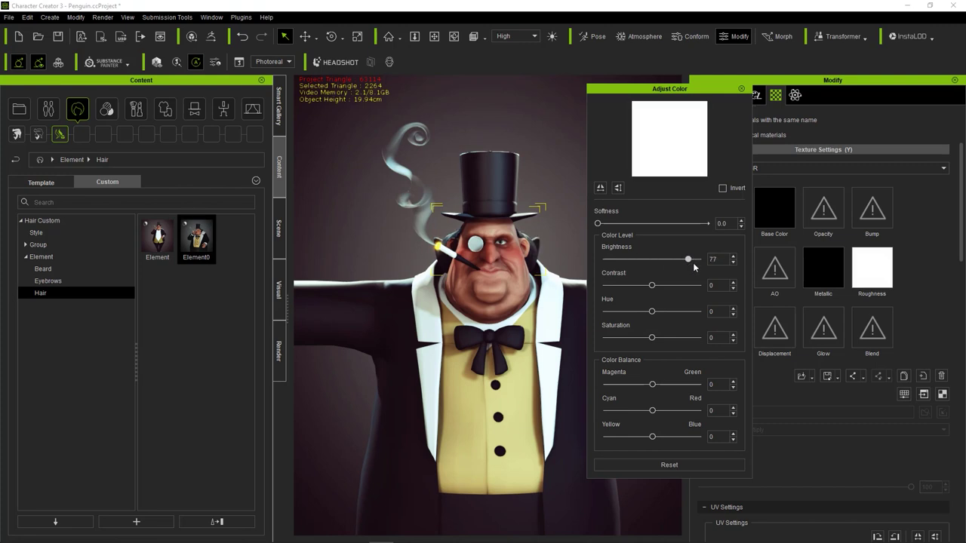
{"action": "left_click_drag", "start_coordinate": [655, 266], "coordinate": [653, 268]}
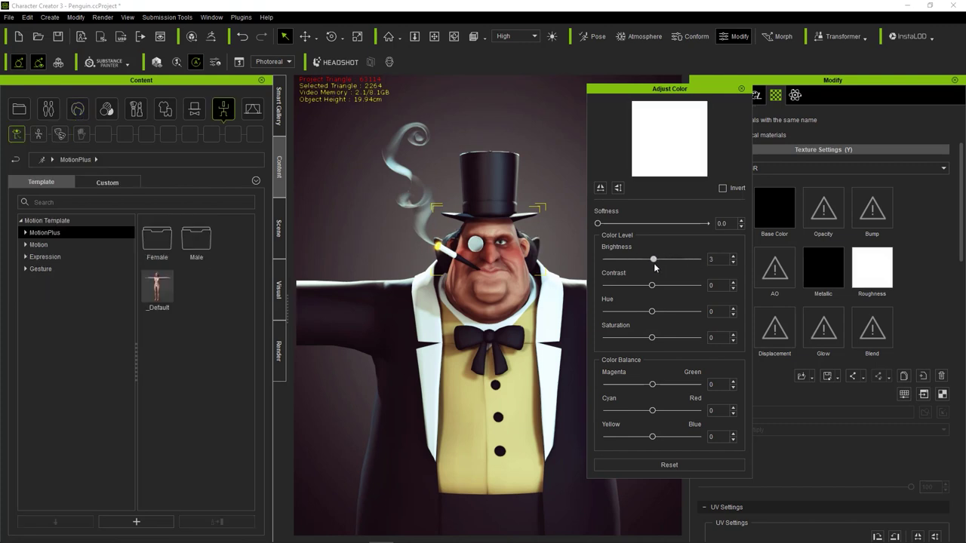
{"action": "left_click", "coordinate": [741, 88]}
{"action": "right_click_drag", "start_coordinate": [528, 241], "coordinate": [530, 236]}
{"action": "scroll", "coordinate": [531, 236], "scroll_direction": "down", "scroll_amount": 5}
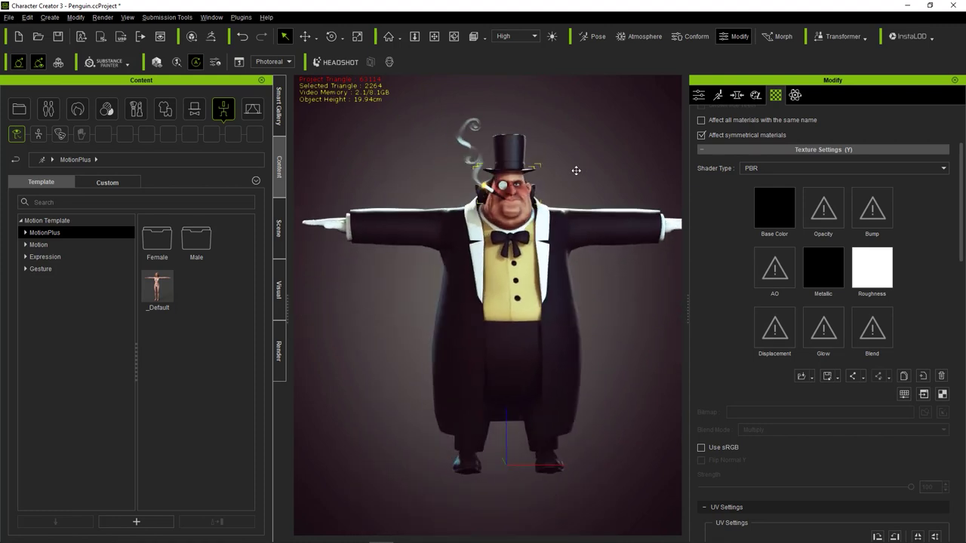
- Save the Penguin project with Ctrl+S, deselect everything, and show the Attribute settings
{"action": "right_click_drag", "start_coordinate": [546, 151], "coordinate": [557, 175]}
{"action": "key", "text": "ctrl+s"}
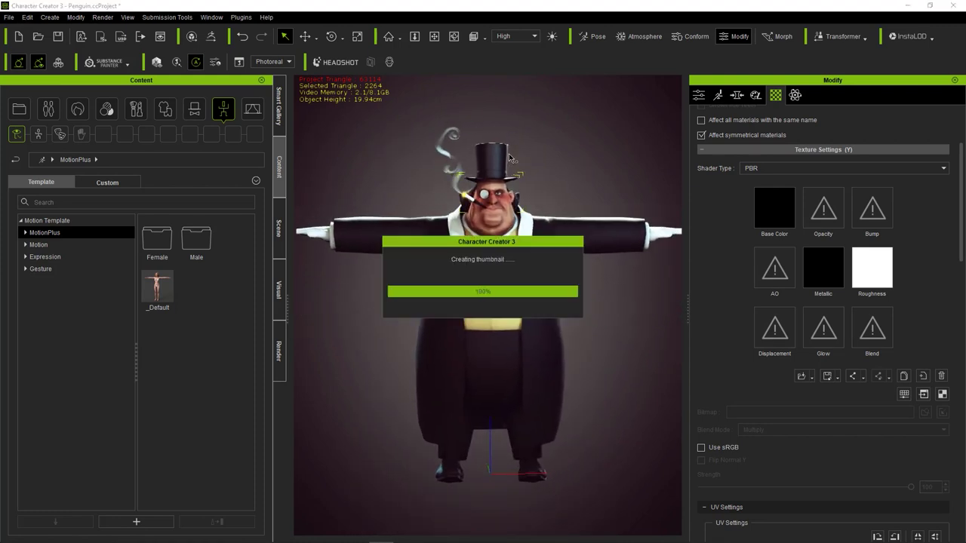
{"action": "right_click_drag", "start_coordinate": [581, 181], "coordinate": [560, 200]}
{"action": "left_click", "coordinate": [517, 205]}
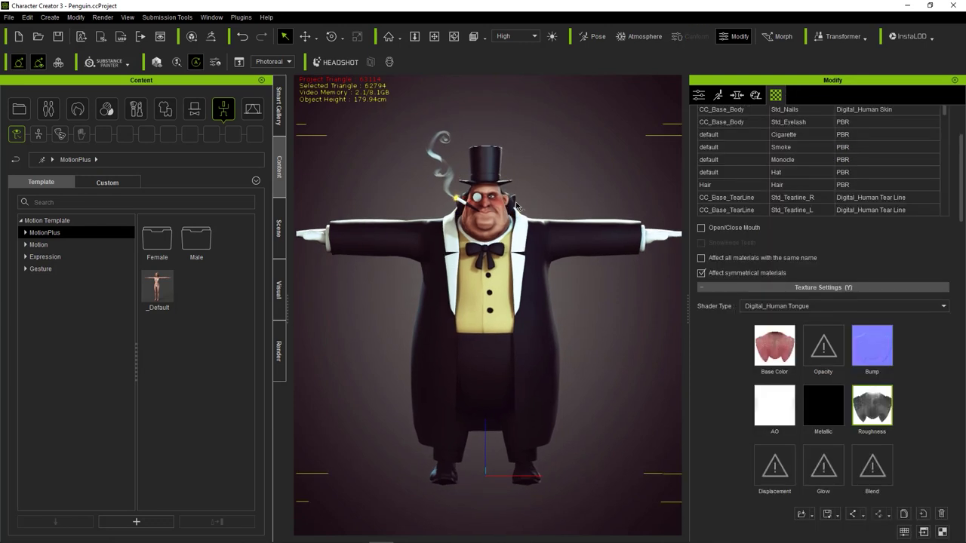
{"action": "left_click", "coordinate": [602, 190]}
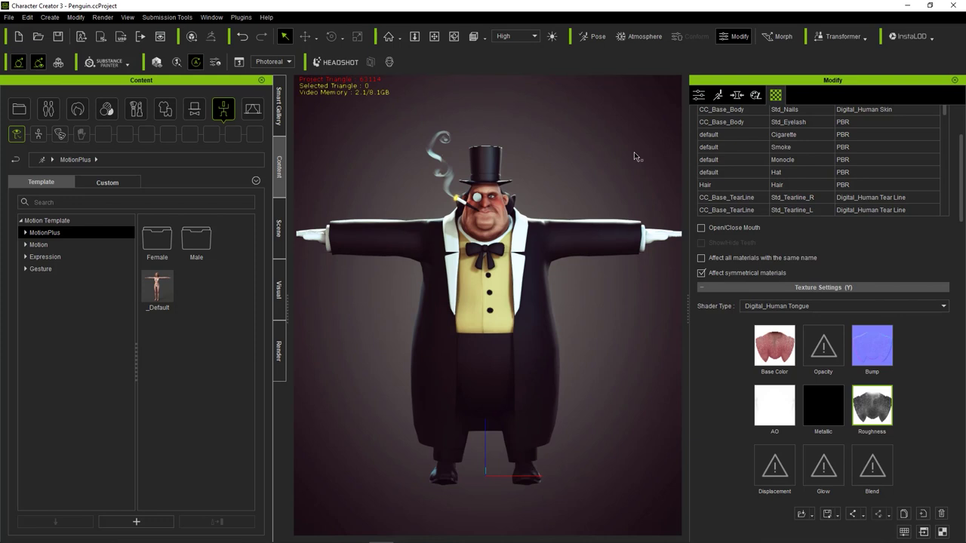
{"action": "left_click", "coordinate": [699, 96]}
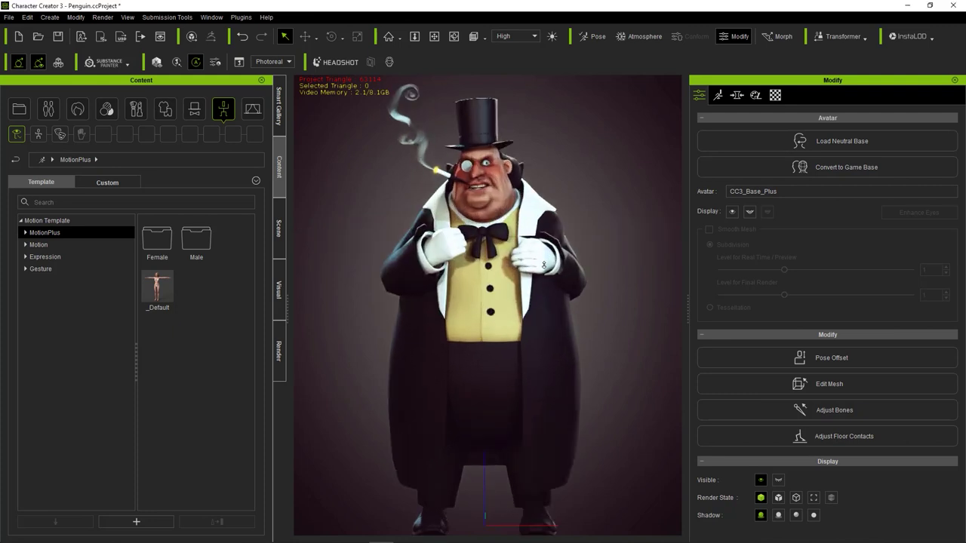
- Select the posed penguin's coat and frame the upper body
{"action": "scroll", "coordinate": [569, 222], "scroll_direction": "up", "scroll_amount": 3}
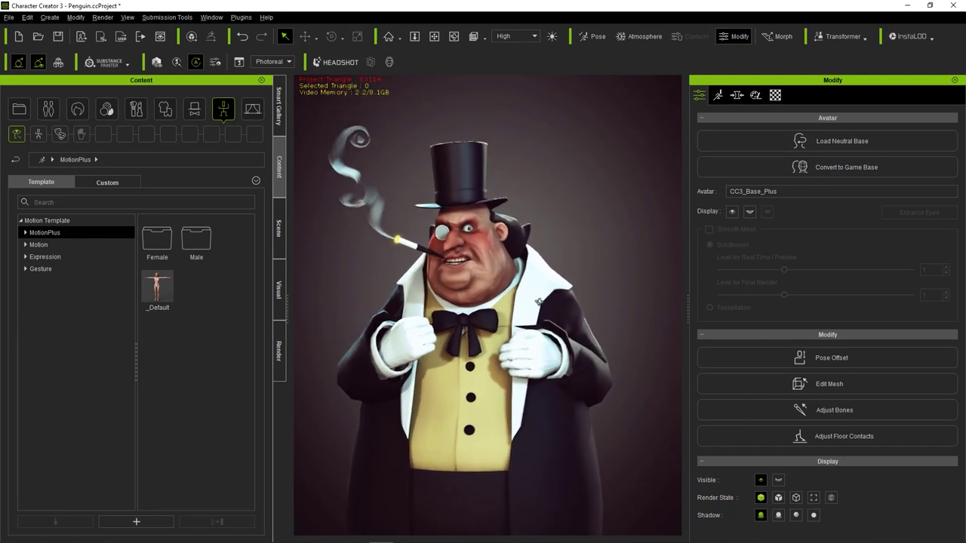
{"action": "left_click", "coordinate": [550, 281]}
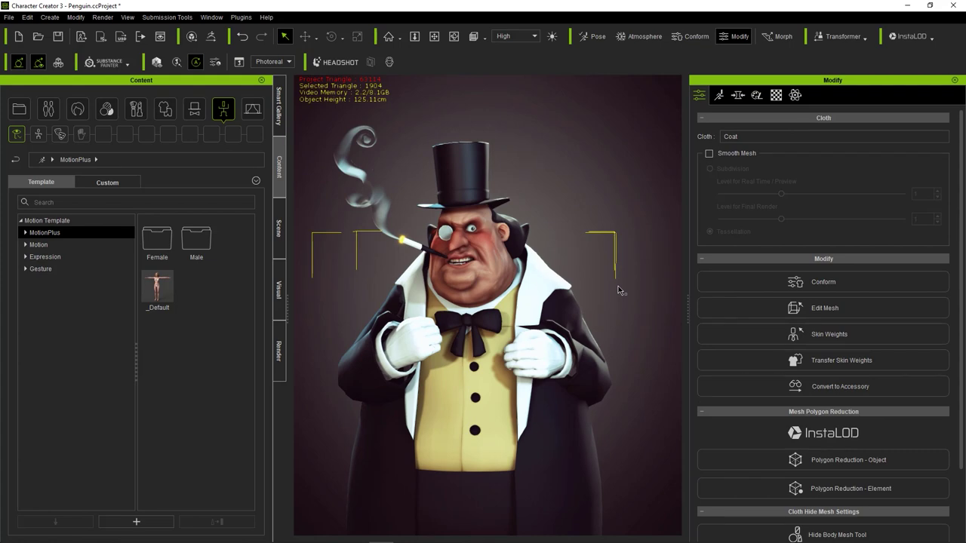
{"action": "scroll", "coordinate": [609, 291], "scroll_direction": "down", "scroll_amount": 3}
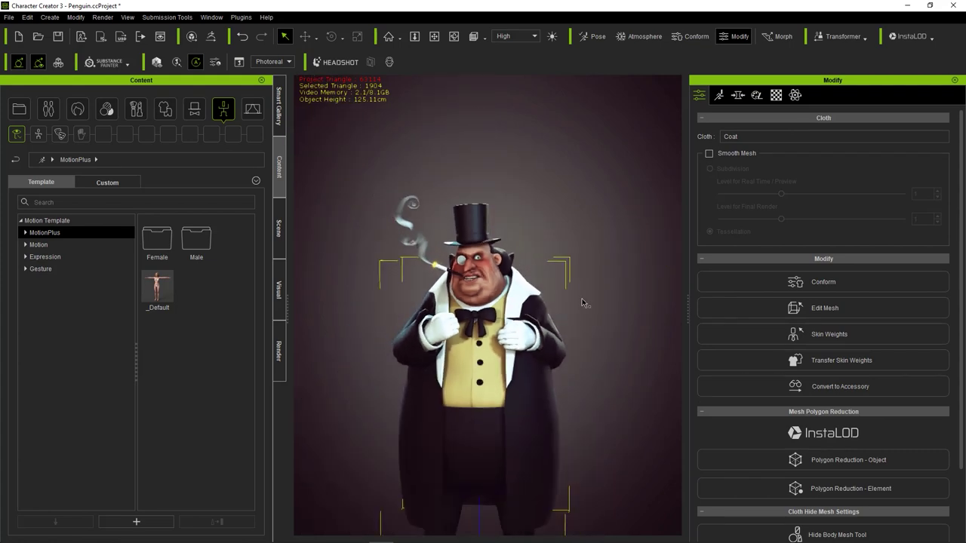
{"action": "scroll", "coordinate": [581, 302], "scroll_direction": "up", "scroll_amount": 2}
{"action": "scroll", "coordinate": [562, 295], "scroll_direction": "up", "scroll_amount": 2}
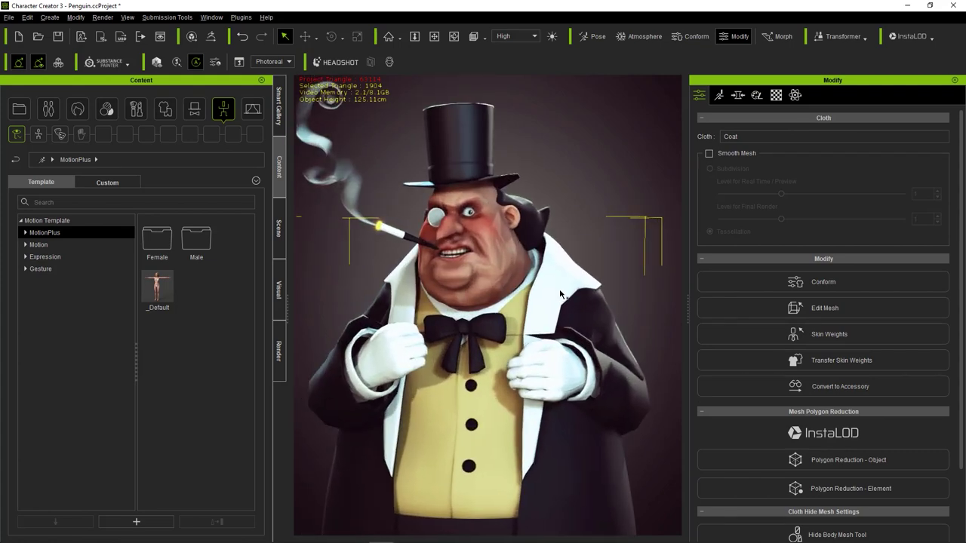
{"action": "right_click_drag", "start_coordinate": [560, 294], "coordinate": [561, 286]}
- Move the cigarette back into the penguin's mouth with the Move gizmo, then check it
{"action": "left_click", "coordinate": [414, 239]}
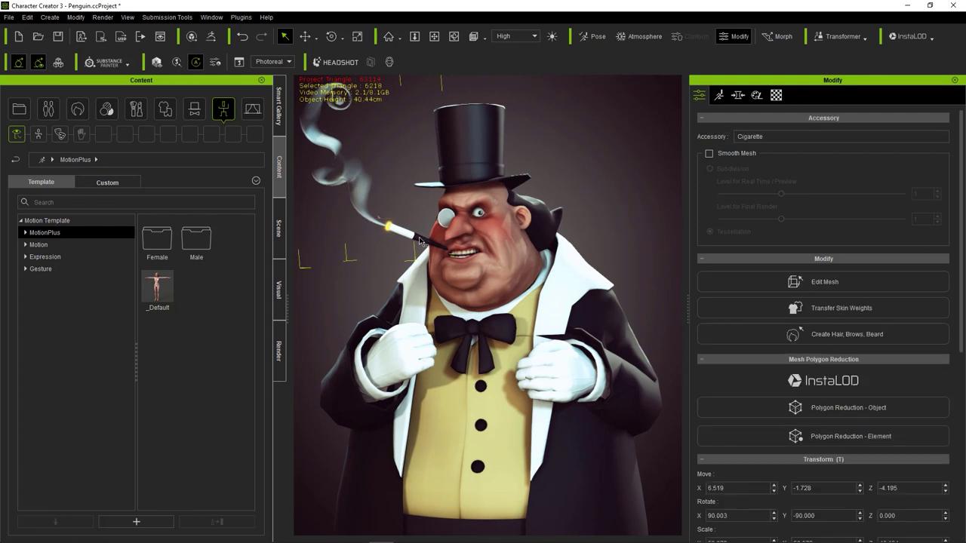
{"action": "left_click", "coordinate": [305, 37]}
{"action": "left_click_drag", "start_coordinate": [418, 164], "coordinate": [417, 170]}
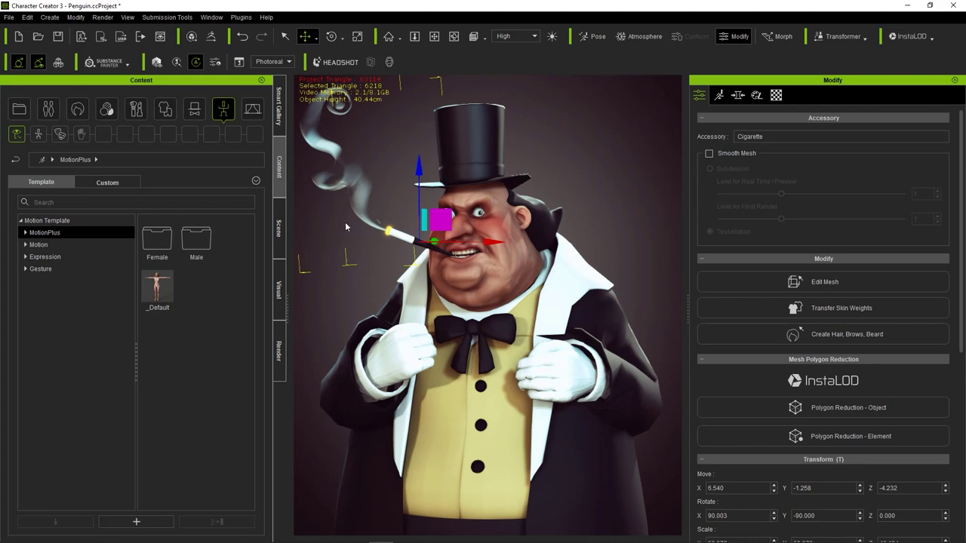
{"action": "left_click", "coordinate": [345, 226]}
{"action": "scroll", "coordinate": [358, 249], "scroll_direction": "down", "scroll_amount": 2}
{"action": "scroll", "coordinate": [363, 267], "scroll_direction": "up", "scroll_amount": 4}
{"action": "right_click_drag", "start_coordinate": [363, 267], "coordinate": [544, 336]}
{"action": "left_click", "coordinate": [557, 285]}
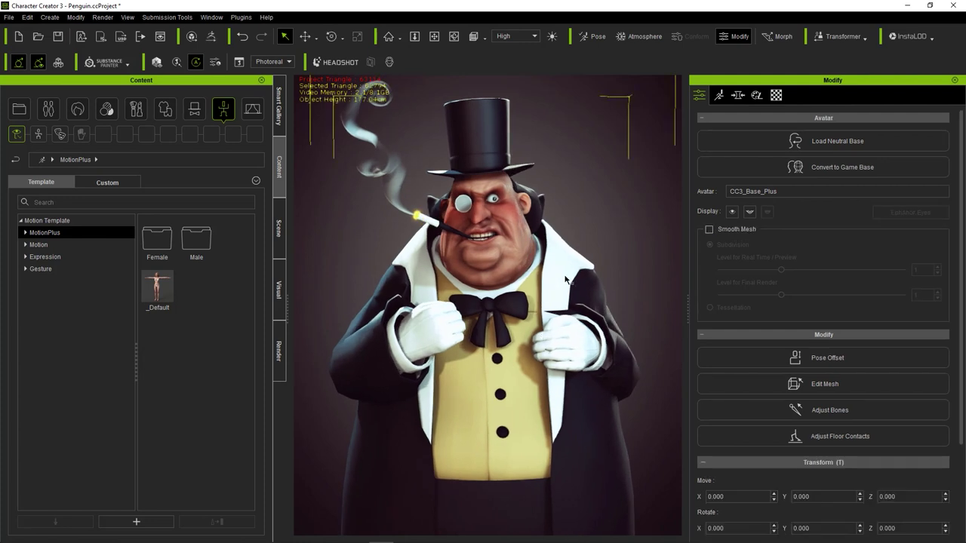
- Open the coat's skin weight painting and select the left clavicle and CC_Base_Spine02 bones
{"action": "left_click", "coordinate": [773, 307]}
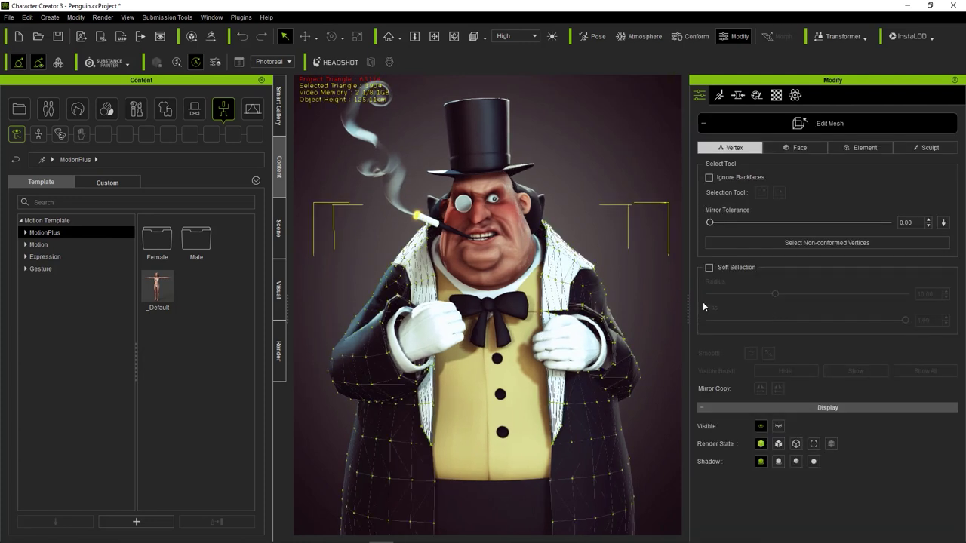
{"action": "left_click", "coordinate": [809, 122]}
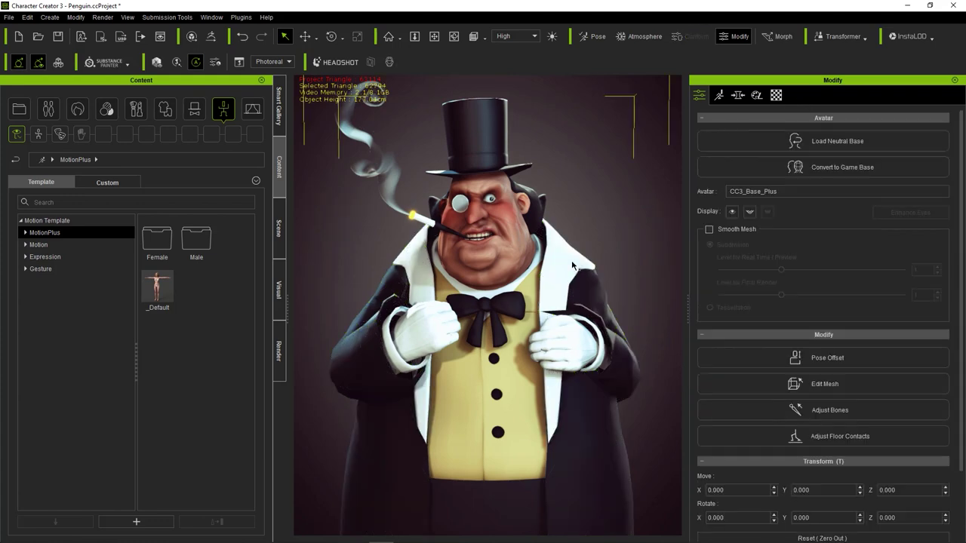
{"action": "left_click", "coordinate": [742, 331]}
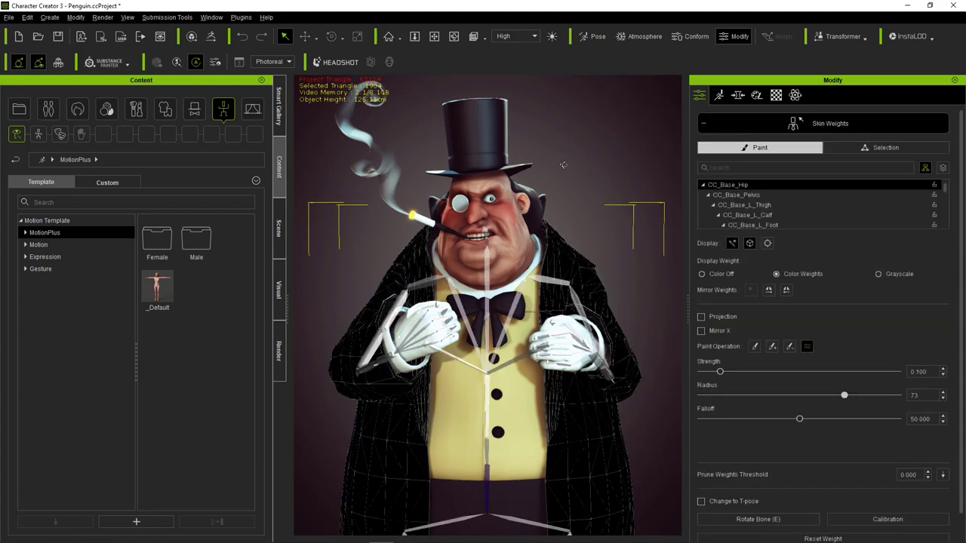
{"action": "right_click_drag", "start_coordinate": [598, 159], "coordinate": [543, 256]}
{"action": "left_click", "coordinate": [559, 287]}
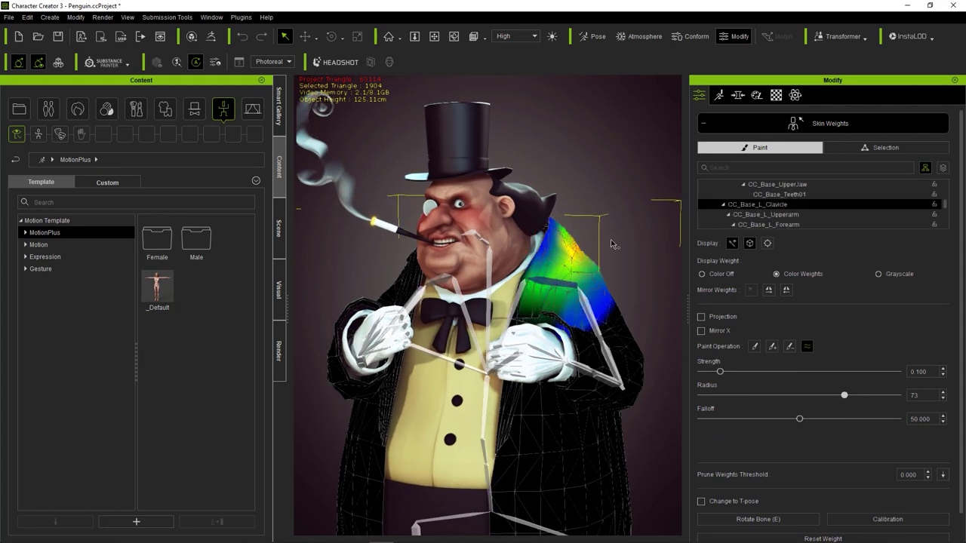
{"action": "right_click_drag", "start_coordinate": [590, 260], "coordinate": [632, 272]}
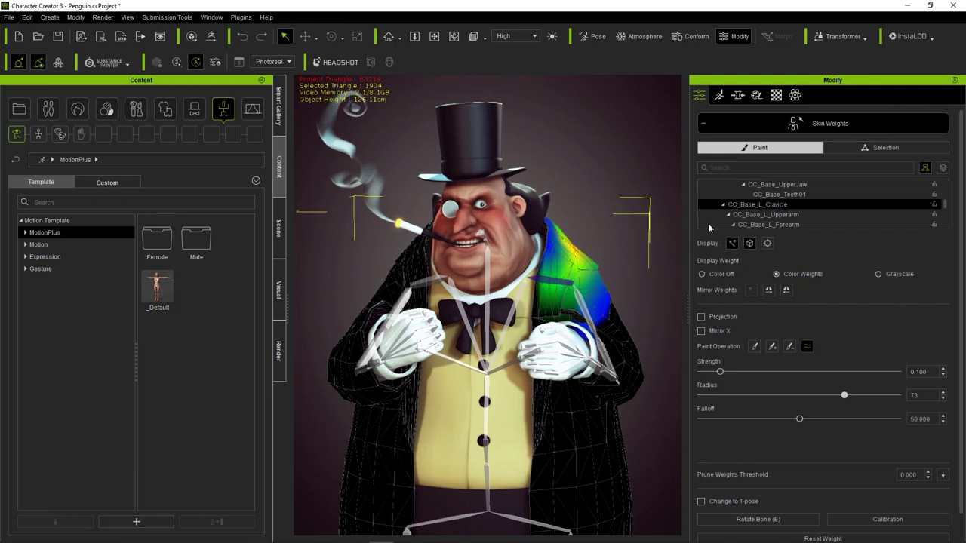
{"action": "left_click", "coordinate": [747, 216]}
{"action": "left_click", "coordinate": [755, 205]}
{"action": "left_click", "coordinate": [489, 305]}
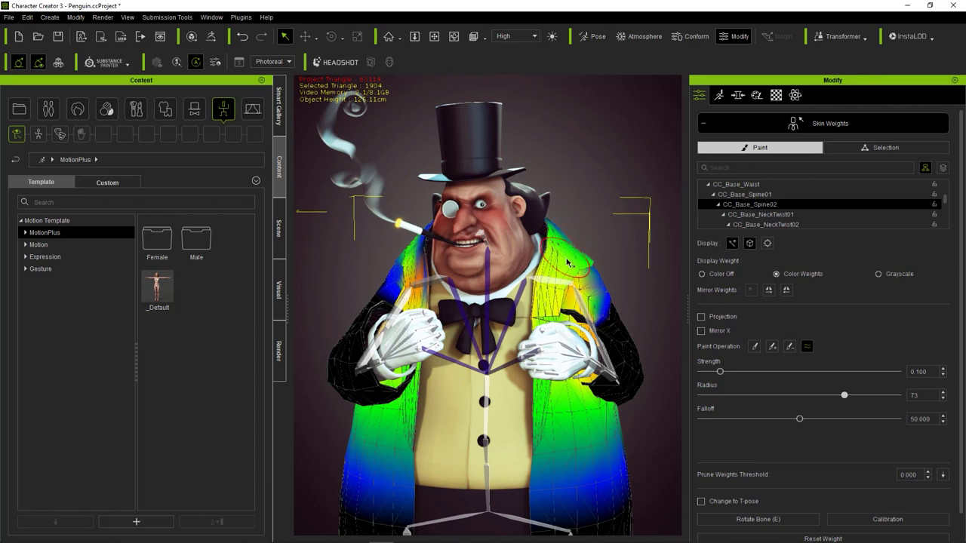
{"action": "right_click_drag", "start_coordinate": [591, 236], "coordinate": [581, 252]}
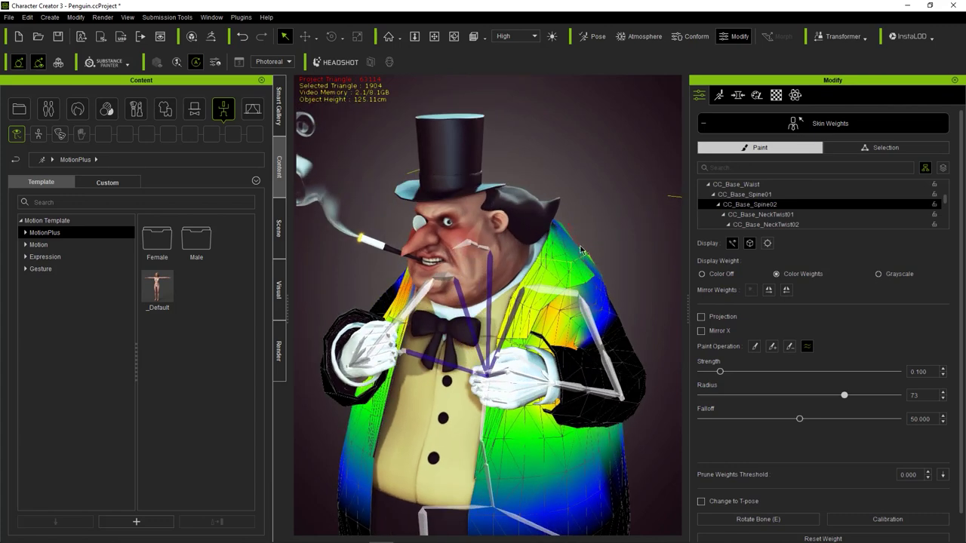
- Paint set weight on the right shoulder, smooth the shoulder and chest weights, then exit
{"action": "left_click", "coordinate": [771, 346]}
{"action": "mouse_move", "coordinate": [585, 276]}
{"action": "left_mouse_down"}
{"action": "mouse_move", "coordinate": [565, 270]}
{"action": "mouse_move", "coordinate": [526, 311]}
{"action": "mouse_move", "coordinate": [573, 231]}
{"action": "left_mouse_up"}
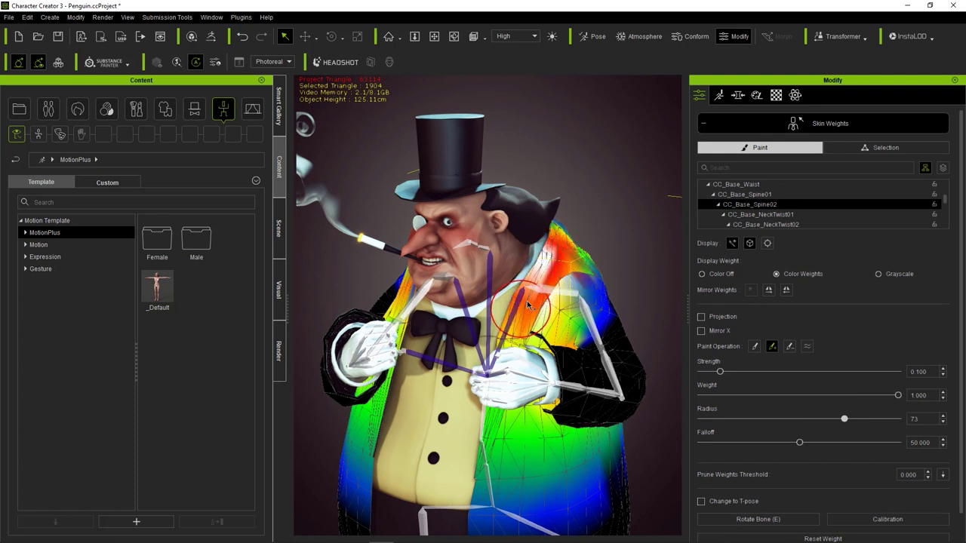
{"action": "left_click", "coordinate": [806, 346]}
{"action": "left_click_drag", "start_coordinate": [551, 242], "coordinate": [534, 278]}
{"action": "mouse_move", "coordinate": [537, 280]}
{"action": "left_mouse_down"}
{"action": "mouse_move", "coordinate": [560, 262]}
{"action": "mouse_move", "coordinate": [511, 334]}
{"action": "left_mouse_up"}
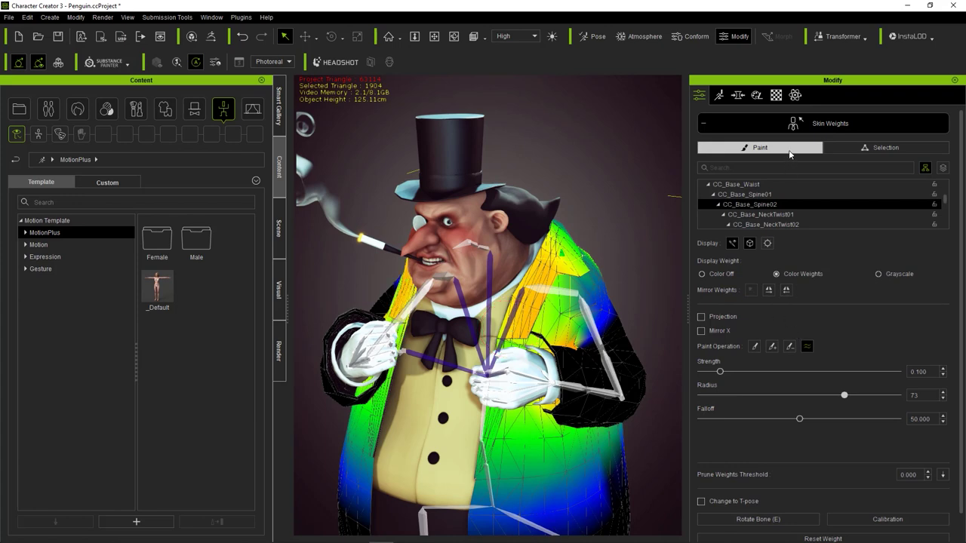
{"action": "left_click", "coordinate": [800, 124]}
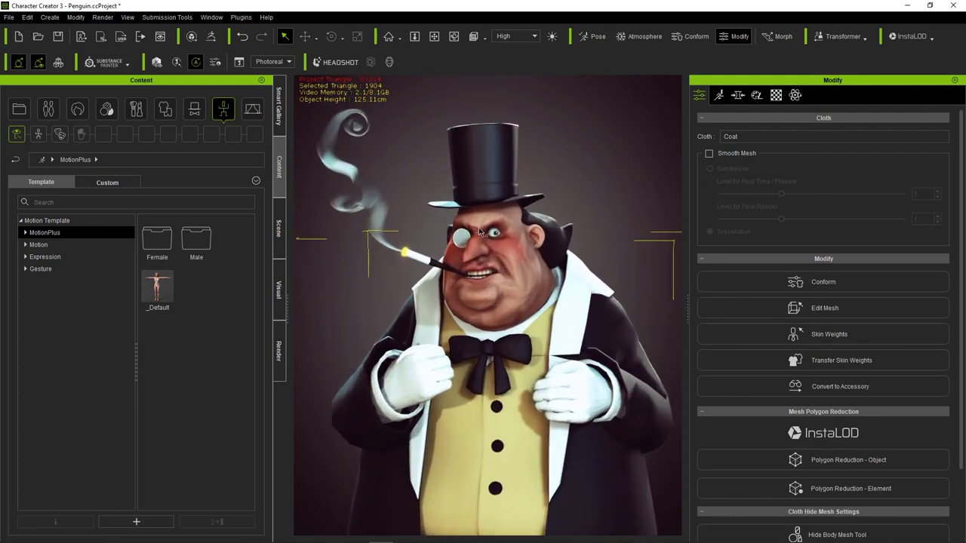
- Deselect the coat, save the project with Ctrl+S, and show the Scene Project templates
{"action": "left_click", "coordinate": [431, 188]}
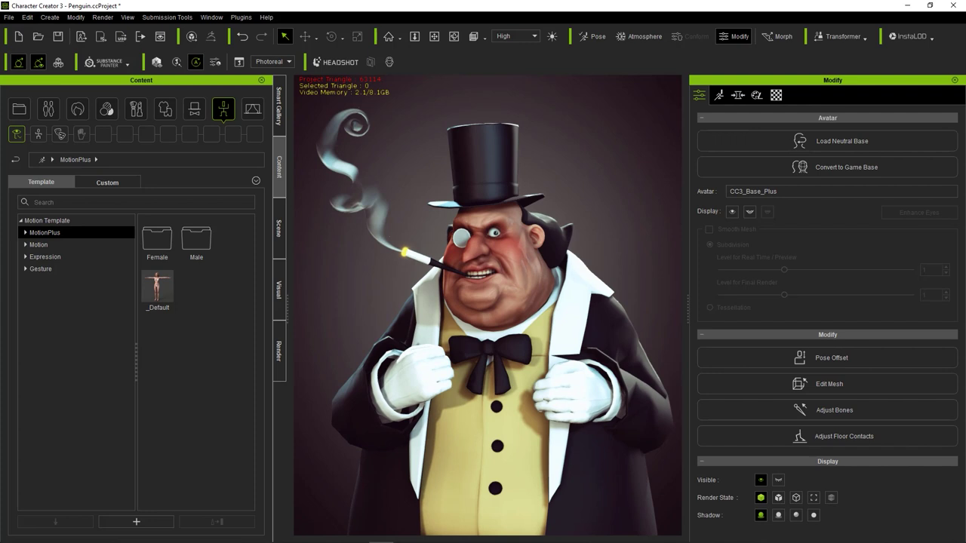
{"action": "key", "text": "ctrl+s"}
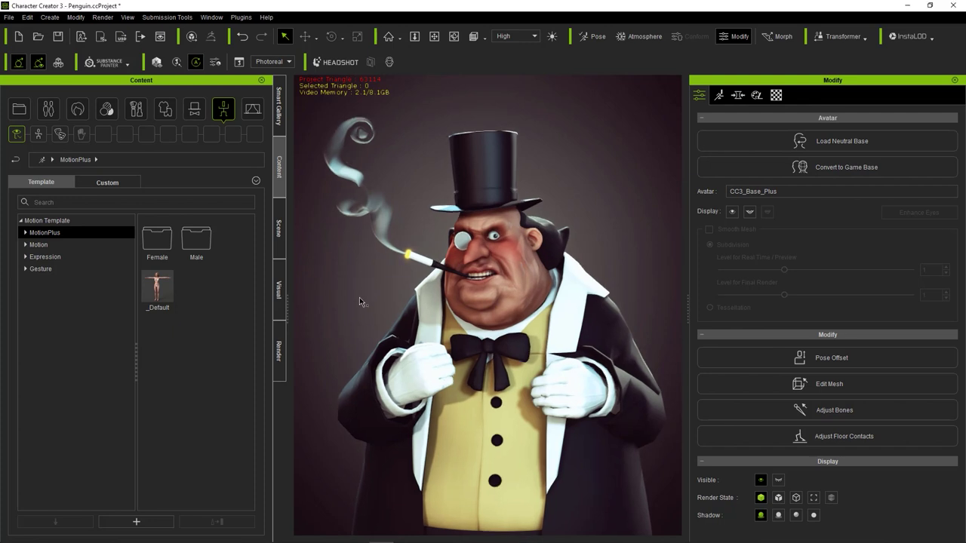
{"action": "left_click", "coordinate": [18, 110]}
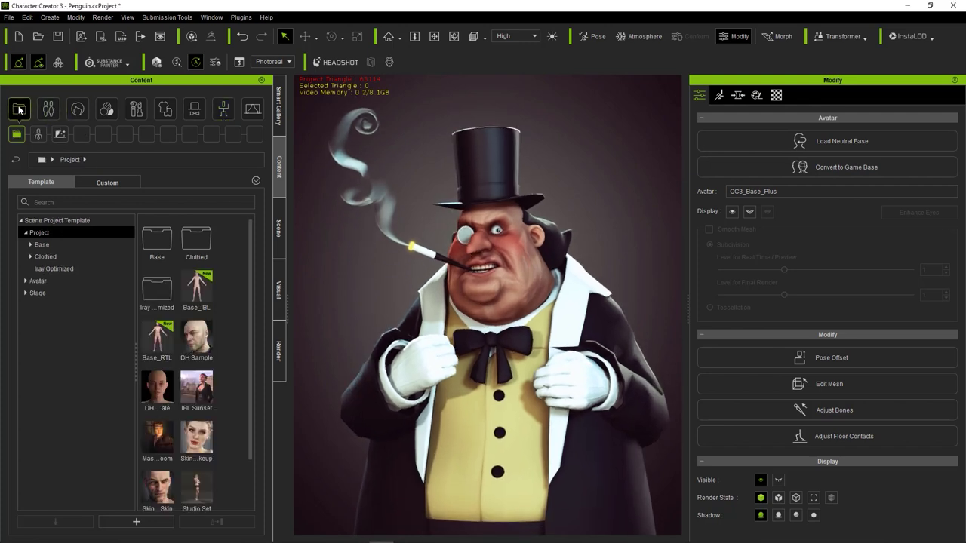
- Try the Male_High Arch and Male_Sword brow presets, settling on Old_Sparse
{"action": "scroll", "coordinate": [212, 321], "scroll_direction": "down", "scroll_amount": 1}
{"action": "left_click", "coordinate": [77, 110]}
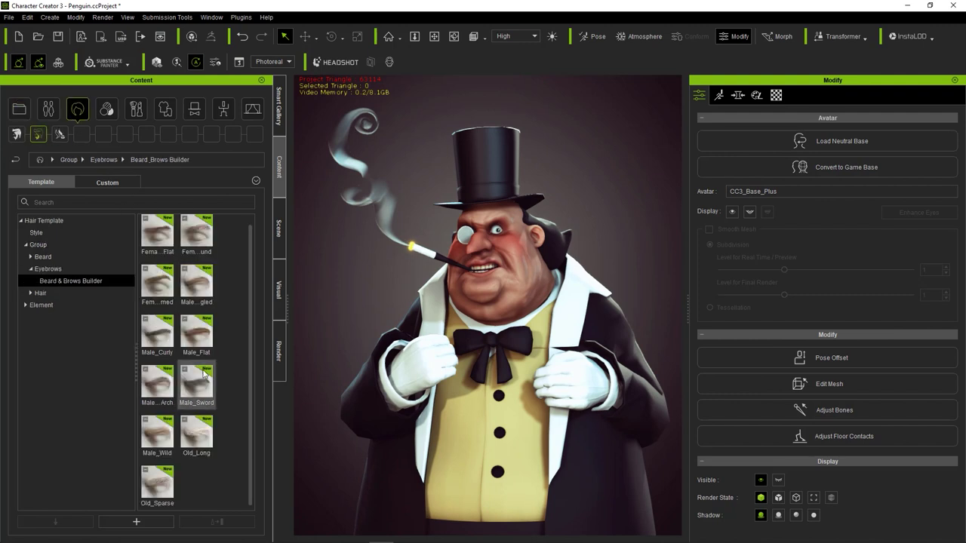
{"action": "mouse_move", "coordinate": [196, 381]}
{"action": "double_click", "coordinate": [157, 386]}
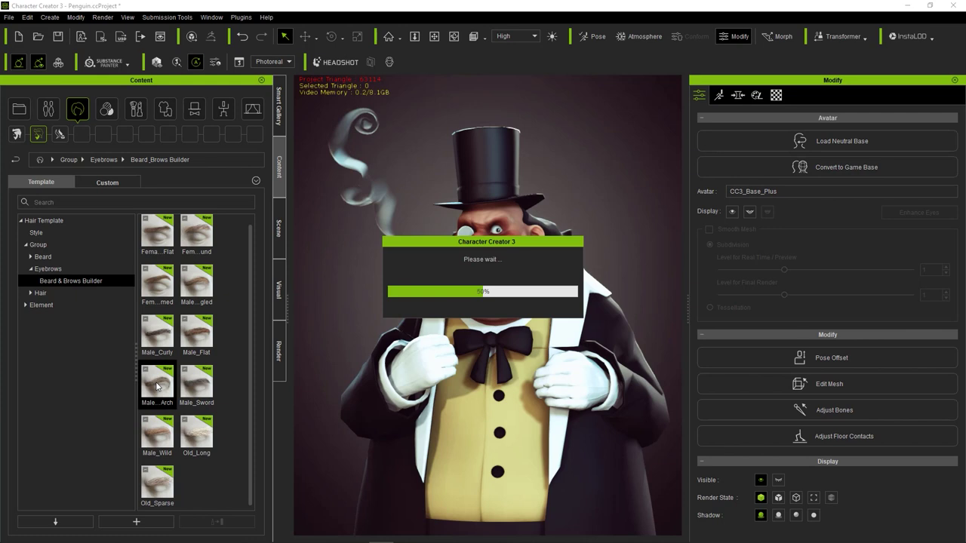
{"action": "double_click", "coordinate": [189, 398]}
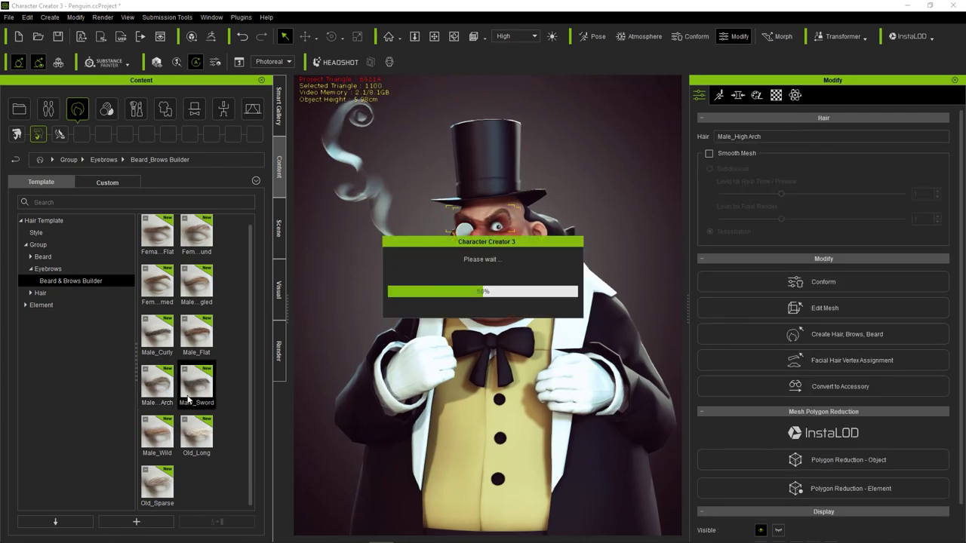
{"action": "double_click", "coordinate": [158, 487]}
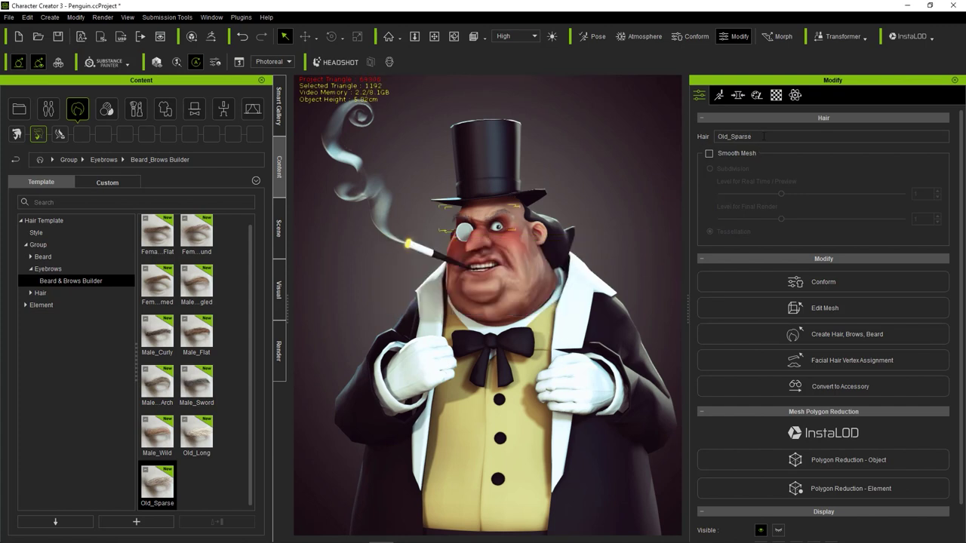
- Lower the eyebrow texture's brightness in Adjust Color
{"action": "left_click", "coordinate": [776, 95]}
{"action": "scroll", "coordinate": [889, 391], "scroll_direction": "down", "scroll_amount": 2}
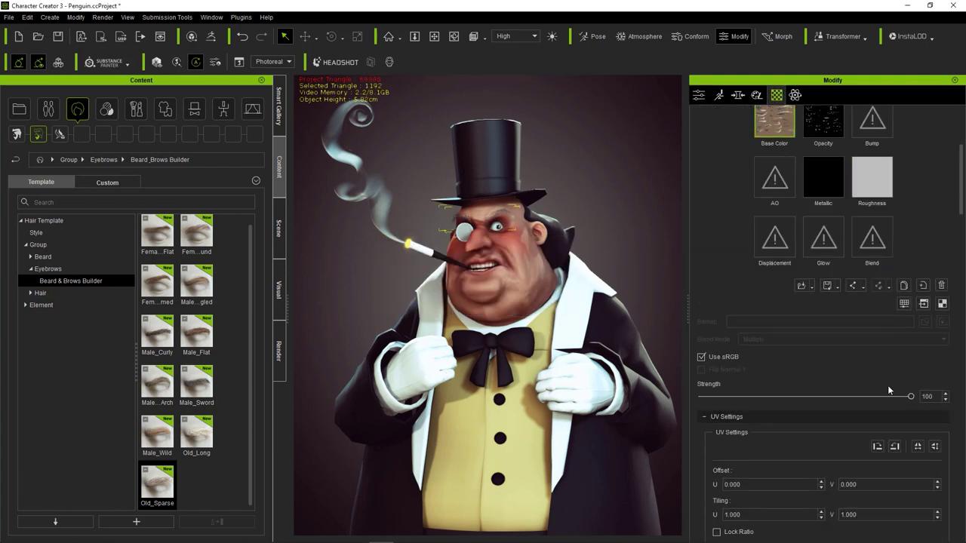
{"action": "left_click", "coordinate": [904, 303]}
{"action": "left_click_drag", "start_coordinate": [652, 260], "coordinate": [643, 260]}
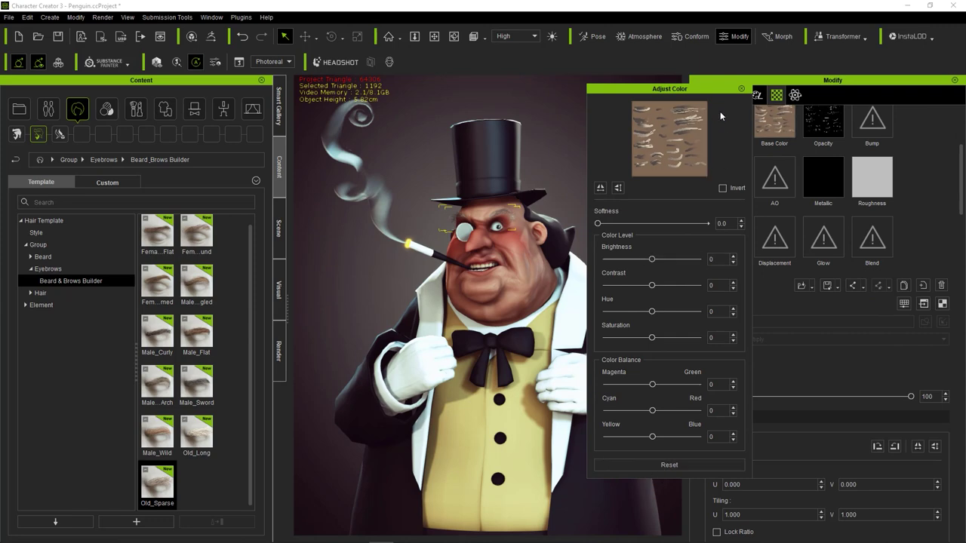
{"action": "left_click", "coordinate": [741, 88]}
- Set a darker strand End colour for the eyebrows
{"action": "scroll", "coordinate": [744, 397], "scroll_direction": "down", "scroll_amount": 3}
{"action": "scroll", "coordinate": [739, 394], "scroll_direction": "down", "scroll_amount": 2}
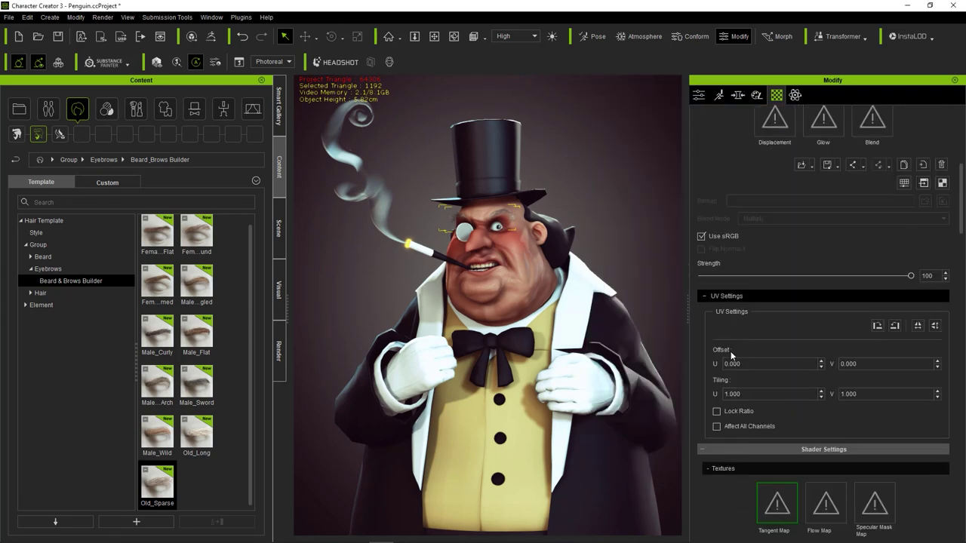
{"action": "scroll", "coordinate": [731, 357], "scroll_direction": "down", "scroll_amount": 4}
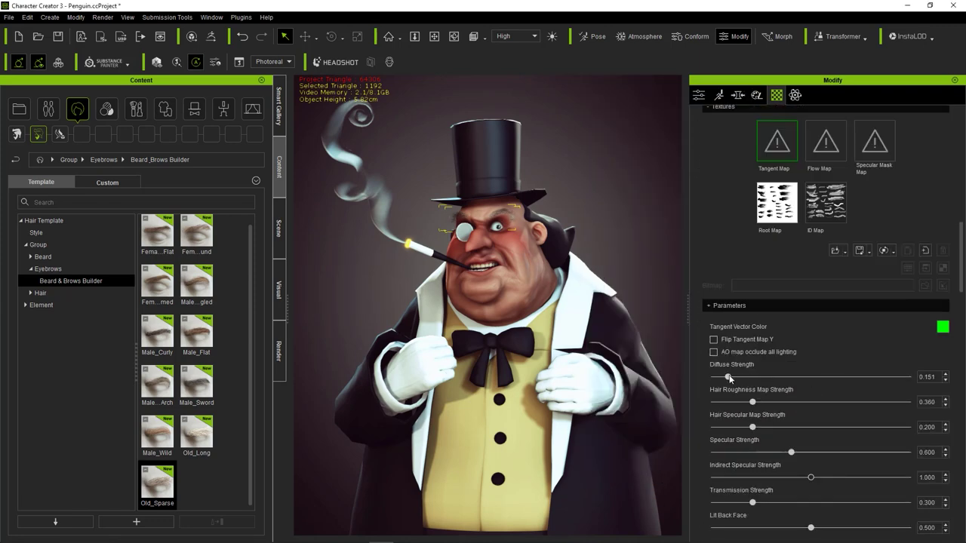
{"action": "scroll", "coordinate": [705, 357], "scroll_direction": "down", "scroll_amount": 3}
{"action": "left_click", "coordinate": [942, 484]}
{"action": "left_click", "coordinate": [594, 268]}
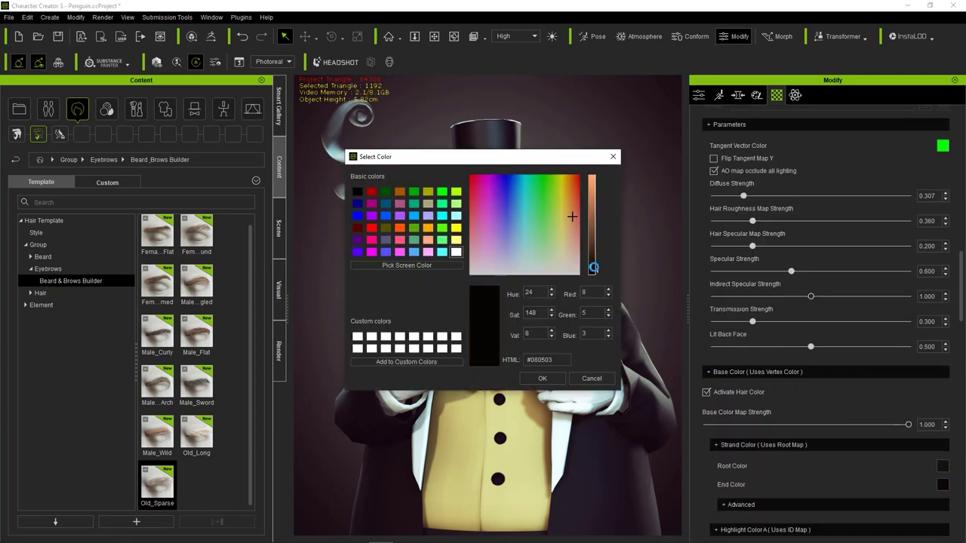
{"action": "left_click_drag", "start_coordinate": [594, 267], "coordinate": [594, 269]}
{"action": "left_click", "coordinate": [540, 378]}
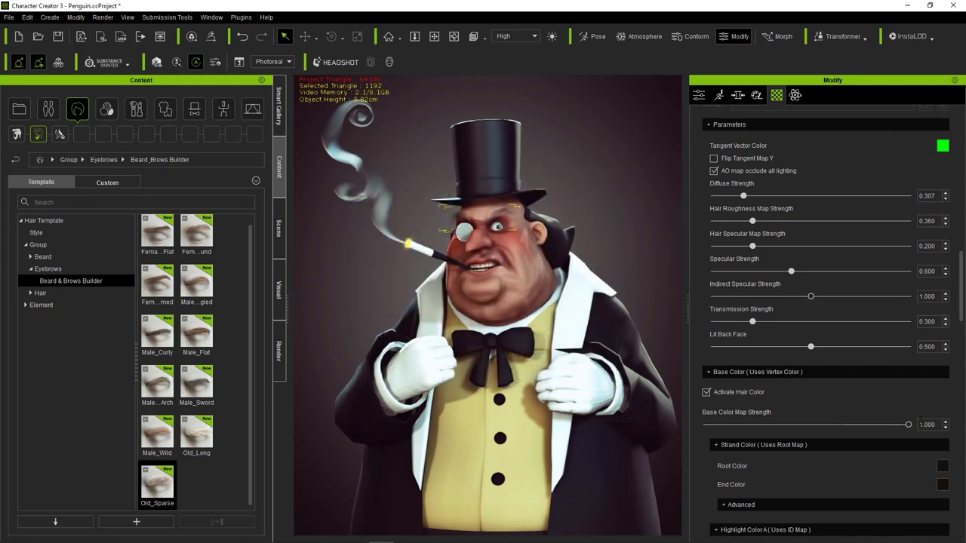
- Darken the eyebrows' Highlight Color B and Highlight Color A
{"action": "scroll", "coordinate": [830, 339], "scroll_direction": "down", "scroll_amount": 3}
{"action": "left_click", "coordinate": [943, 359]}
{"action": "left_click", "coordinate": [595, 265]}
{"action": "left_click", "coordinate": [542, 378]}
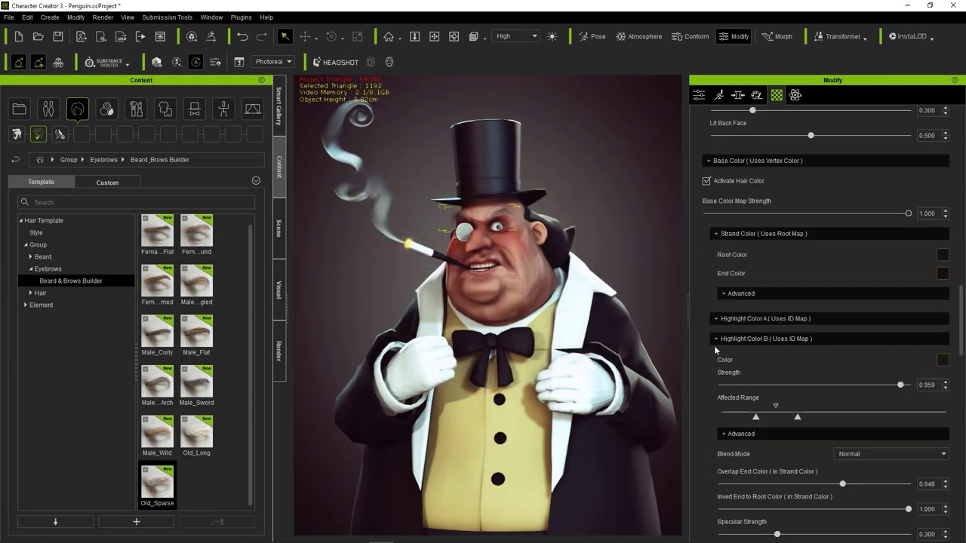
{"action": "scroll", "coordinate": [912, 366], "scroll_direction": "down", "scroll_amount": 3}
{"action": "scroll", "coordinate": [913, 366], "scroll_direction": "down", "scroll_amount": 4}
{"action": "scroll", "coordinate": [912, 365], "scroll_direction": "up", "scroll_amount": 5}
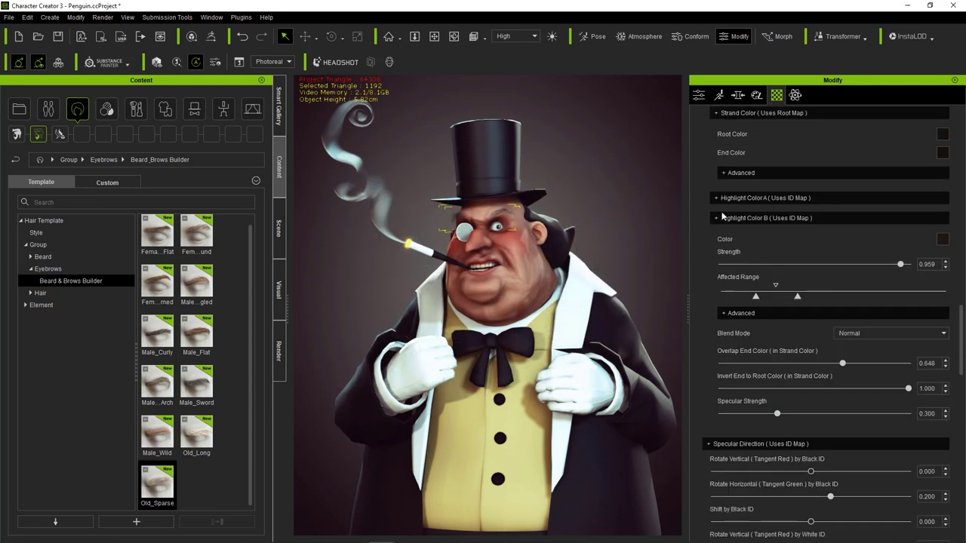
{"action": "left_click", "coordinate": [765, 197]}
{"action": "left_click", "coordinate": [943, 219]}
{"action": "left_click", "coordinate": [594, 260]}
{"action": "left_click", "coordinate": [542, 378]}
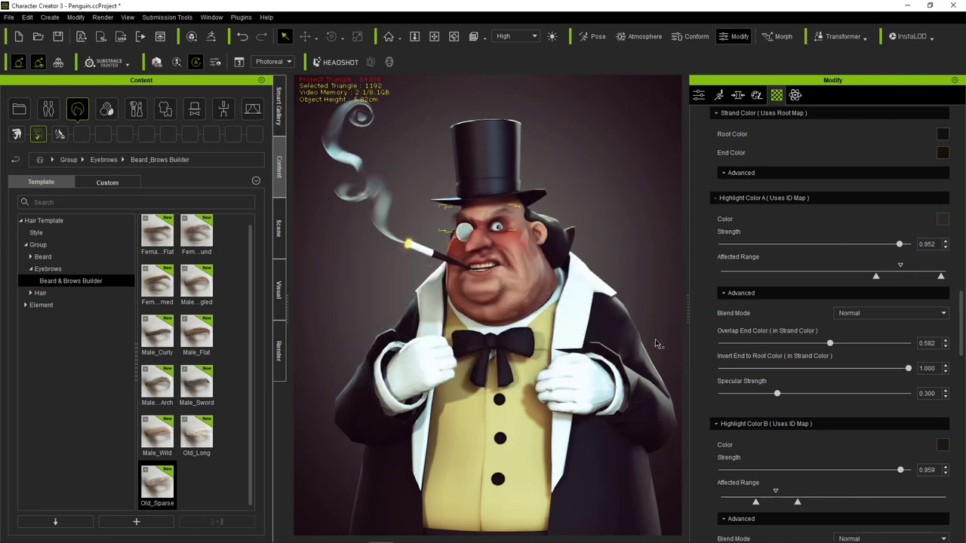
- Show advanced strand blending and raise the opacity map to brightness 16, contrast 33
{"action": "scroll", "coordinate": [896, 251], "scroll_direction": "up", "scroll_amount": 2}
{"action": "left_click", "coordinate": [732, 233]}
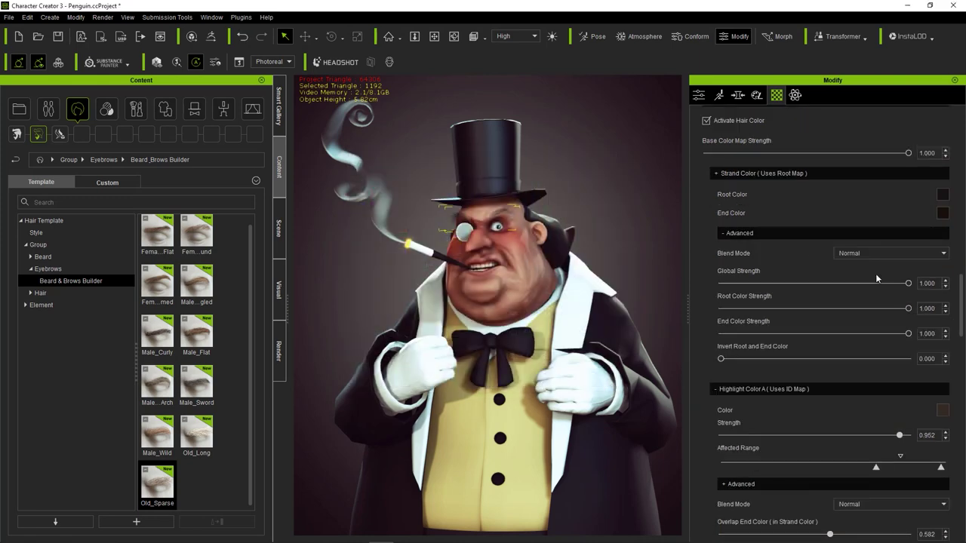
{"action": "scroll", "coordinate": [934, 320], "scroll_direction": "up", "scroll_amount": 5}
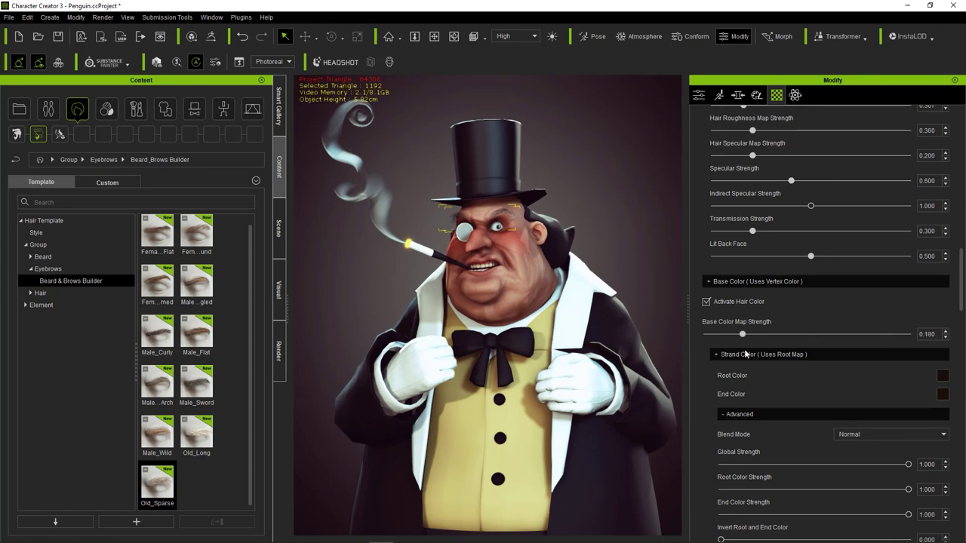
{"action": "scroll", "coordinate": [835, 284], "scroll_direction": "up", "scroll_amount": 5}
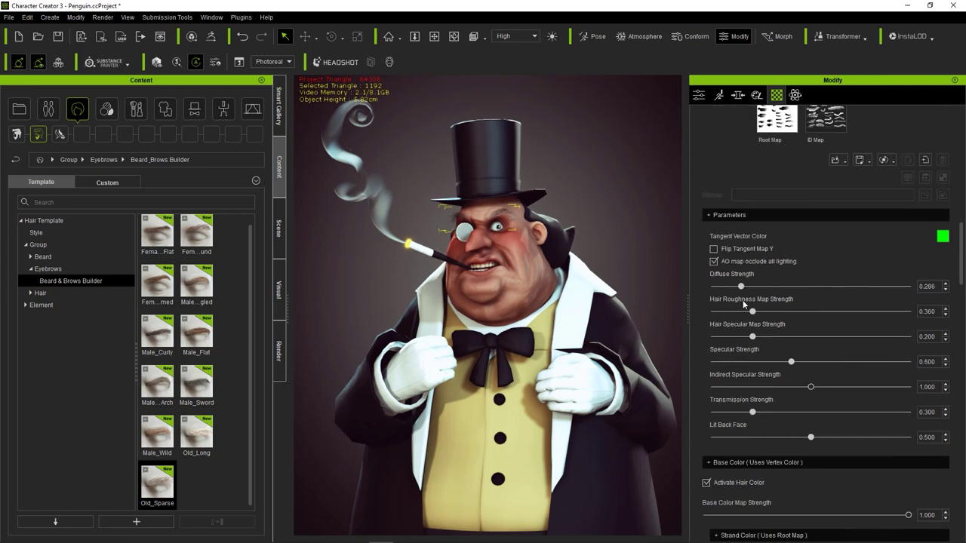
{"action": "scroll", "coordinate": [751, 312], "scroll_direction": "up", "scroll_amount": 5}
{"action": "scroll", "coordinate": [761, 249], "scroll_direction": "up", "scroll_amount": 5}
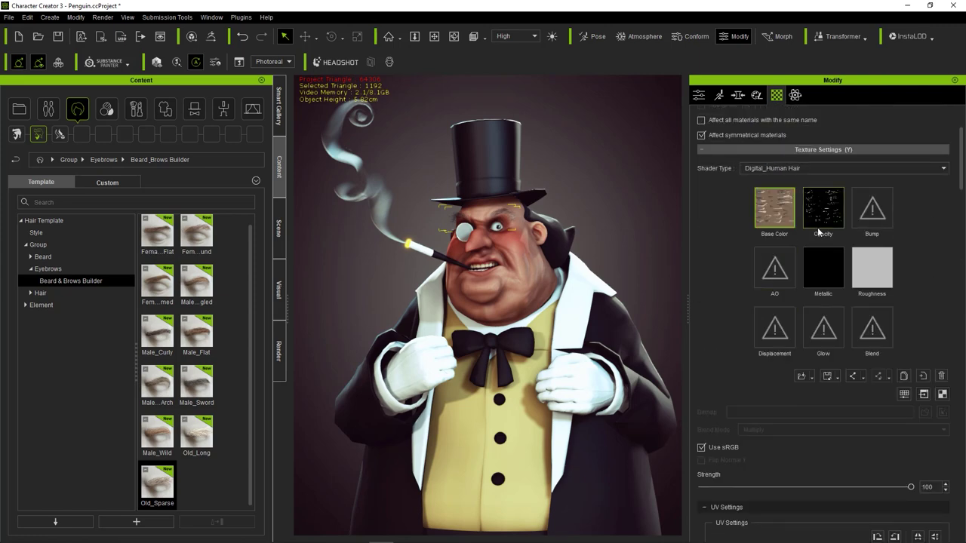
{"action": "left_click", "coordinate": [904, 394]}
{"action": "left_click_drag", "start_coordinate": [649, 261], "coordinate": [665, 287]}
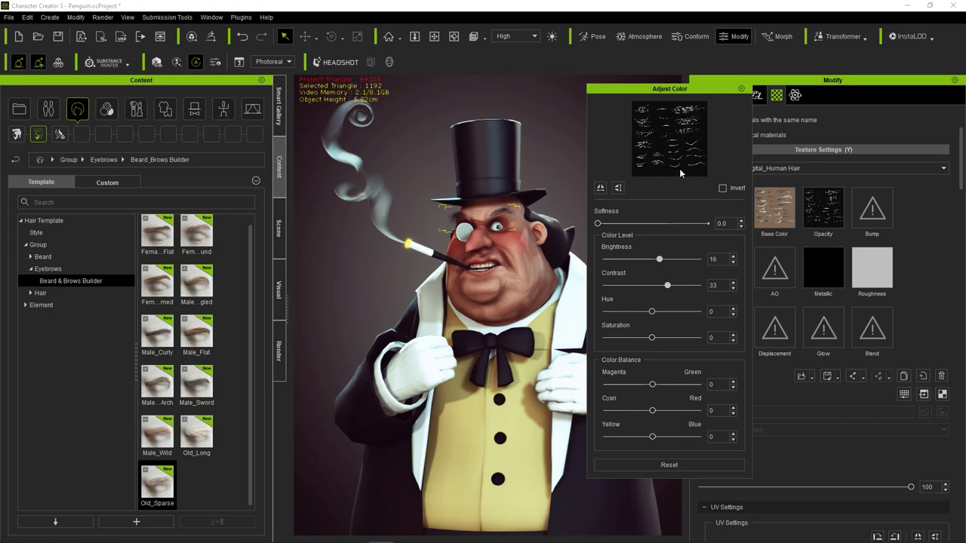
{"action": "left_click", "coordinate": [741, 89]}
{"action": "scroll", "coordinate": [592, 215], "scroll_direction": "up", "scroll_amount": 5}
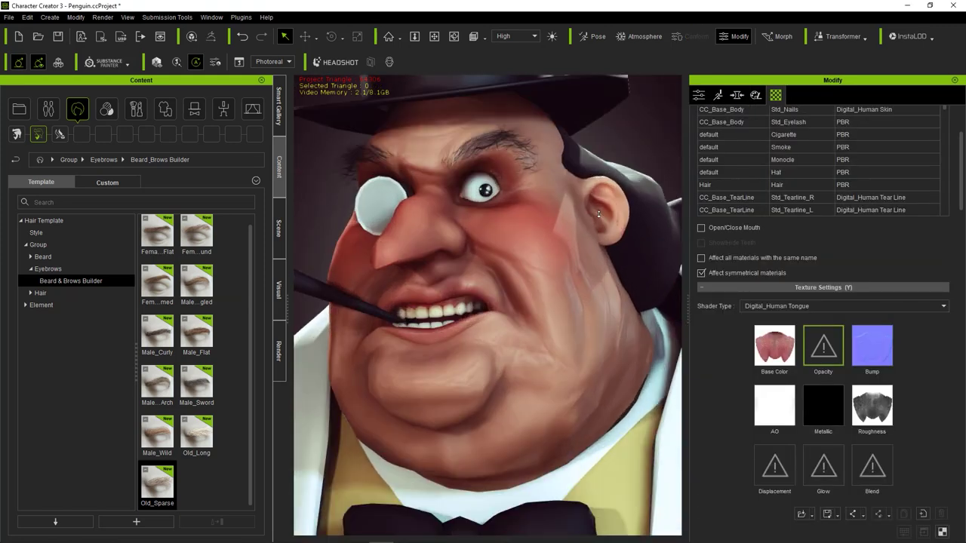
{"action": "scroll", "coordinate": [592, 215], "scroll_direction": "down", "scroll_amount": 5}
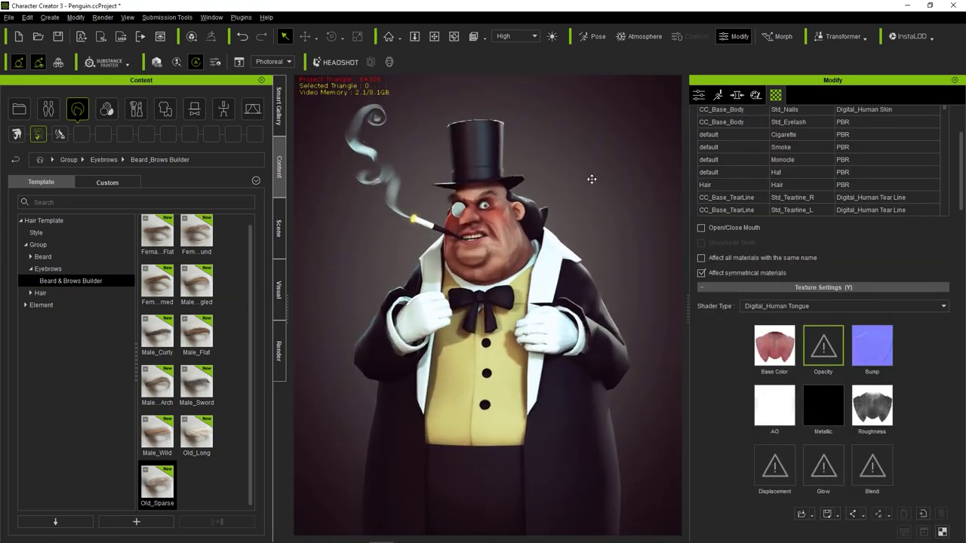
- Export the clothed character as FBX with Delete Hidden Faces, overwriting PenguinRender.Fbx
{"action": "left_click", "coordinate": [8, 16]}
{"action": "mouse_move", "coordinate": [29, 112]}
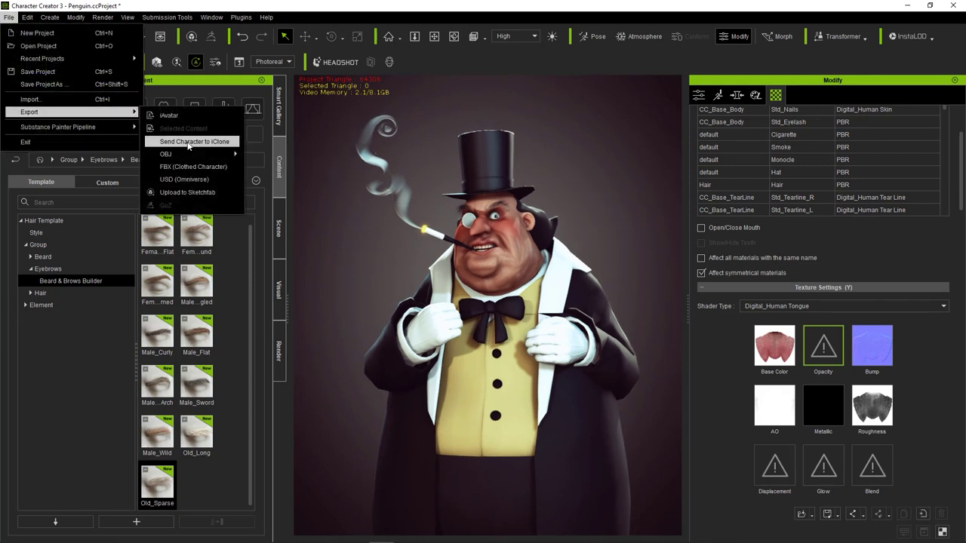
{"action": "left_click", "coordinate": [178, 169]}
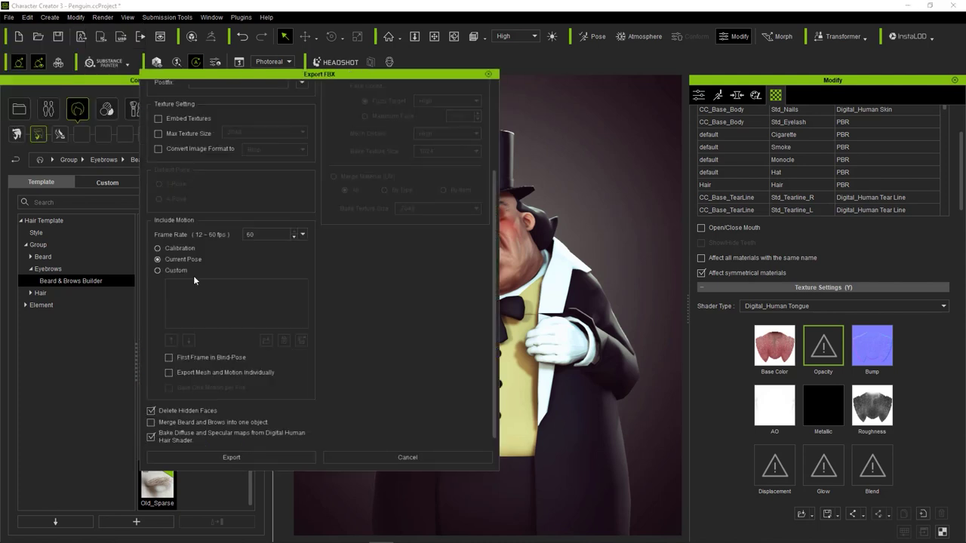
{"action": "left_click", "coordinate": [200, 409]}
{"action": "left_click", "coordinate": [195, 456]}
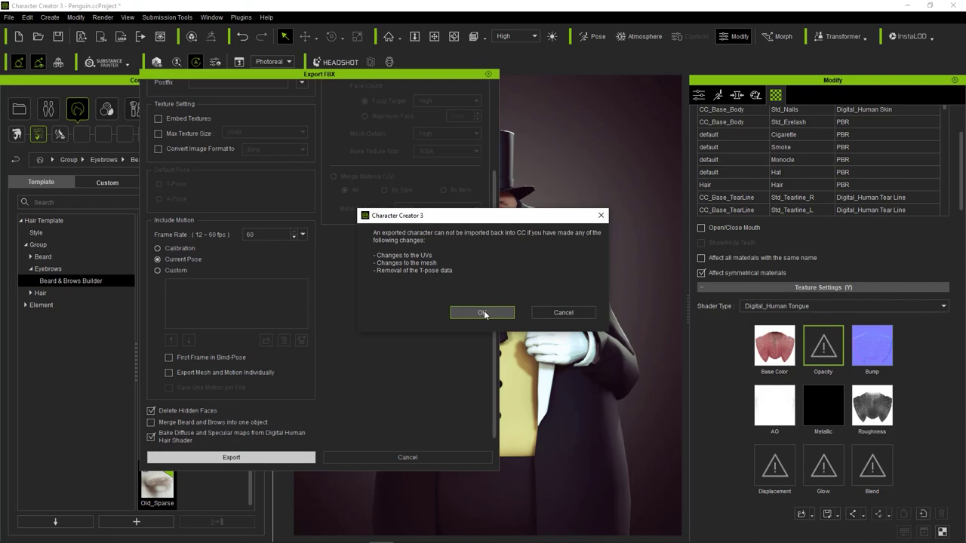
{"action": "left_click", "coordinate": [484, 310]}
{"action": "double_click", "coordinate": [363, 226]}
{"action": "left_click", "coordinate": [507, 277]}
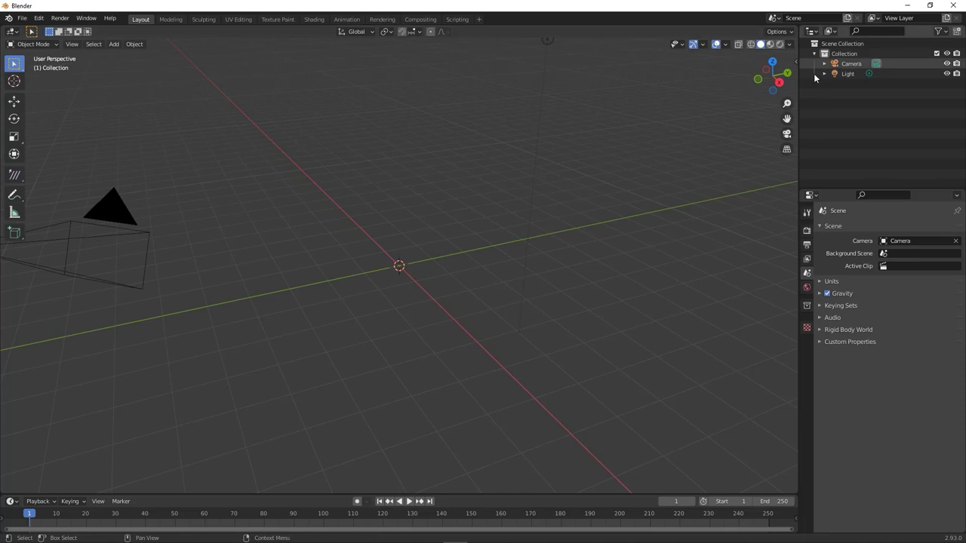
- Import the exported penguin FBX through the CC3 add-on panel with scene lighting enabled
{"action": "key", "text": "n"}
{"action": "left_click", "coordinate": [792, 149]}
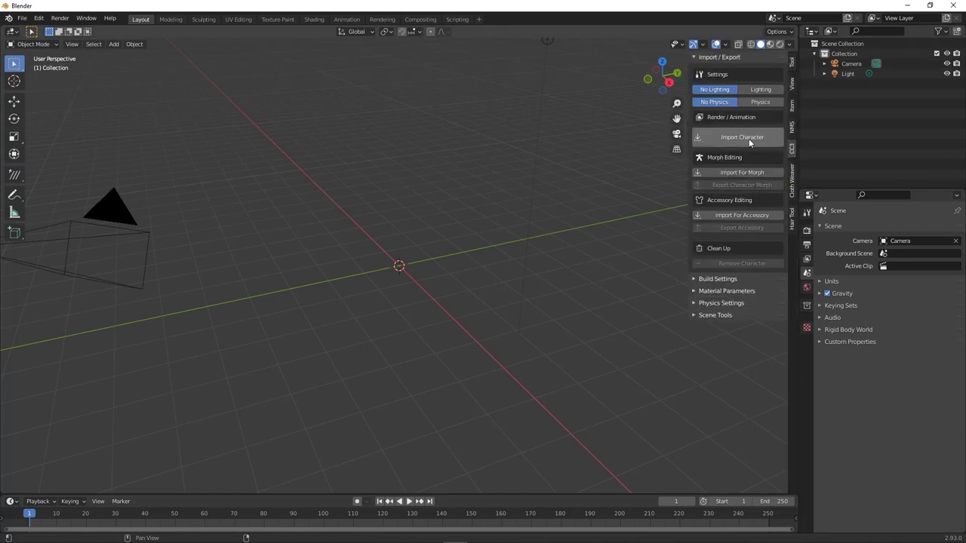
{"action": "left_click", "coordinate": [761, 89]}
{"action": "left_click", "coordinate": [742, 137]}
{"action": "double_click", "coordinate": [372, 199]}
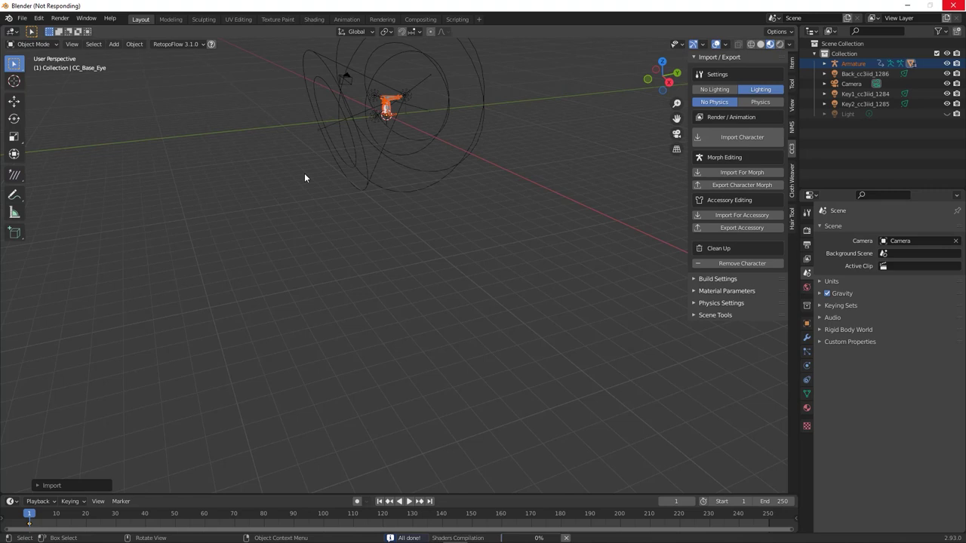
- Switch to front view, hide the light helper overlays, and frame and orbit around the character
{"action": "key", "text": "KP_1"}
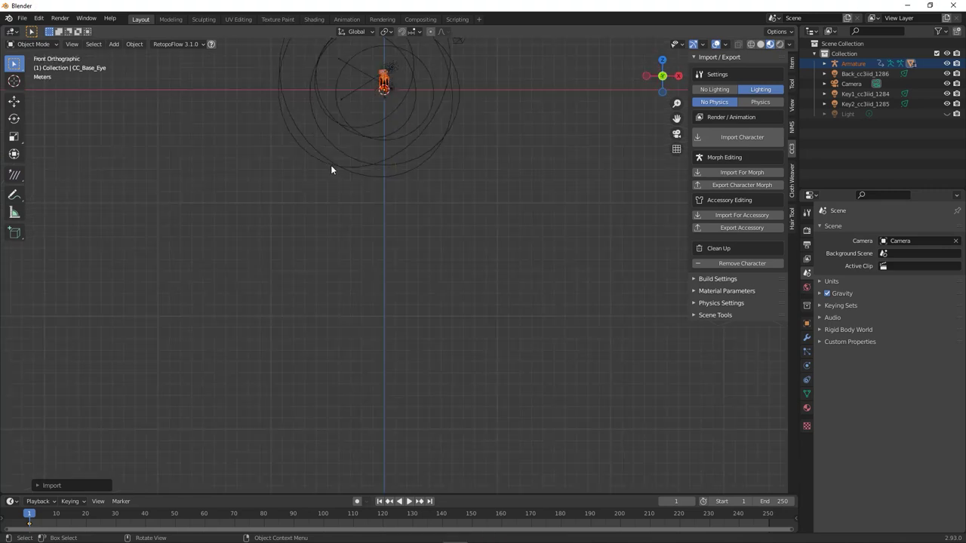
{"action": "left_click", "coordinate": [726, 44]}
{"action": "left_click", "coordinate": [681, 165]}
{"action": "middle_click_drag", "start_coordinate": [421, 127], "coordinate": [445, 213], "text": "shift"}
{"action": "key", "text": "grave"}
{"action": "left_click", "coordinate": [453, 259]}
{"action": "middle_click_drag", "start_coordinate": [531, 172], "coordinate": [513, 170]}
{"action": "scroll", "coordinate": [521, 132], "scroll_direction": "up", "scroll_amount": 3}
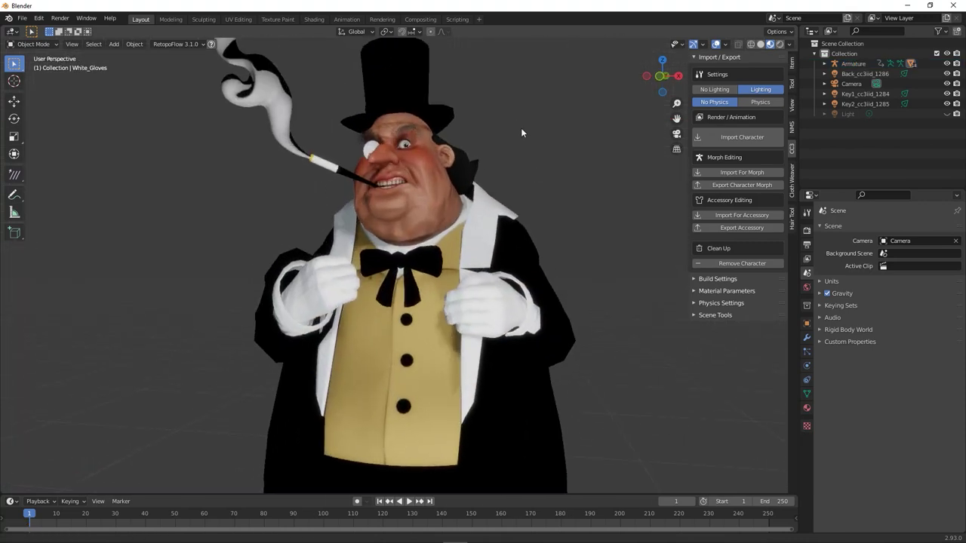
{"action": "middle_click_drag", "start_coordinate": [521, 132], "coordinate": [524, 169]}
- Select the character's coat and bring up the editing mode list
{"action": "left_click", "coordinate": [544, 350]}
{"action": "mouse_move", "coordinate": [544, 350]}
{"action": "middle_mouse_down"}
{"action": "mouse_move", "coordinate": [501, 354]}
{"action": "mouse_move", "coordinate": [525, 346]}
{"action": "mouse_move", "coordinate": [586, 402]}
{"action": "middle_mouse_up"}
{"action": "left_click", "coordinate": [33, 43]}
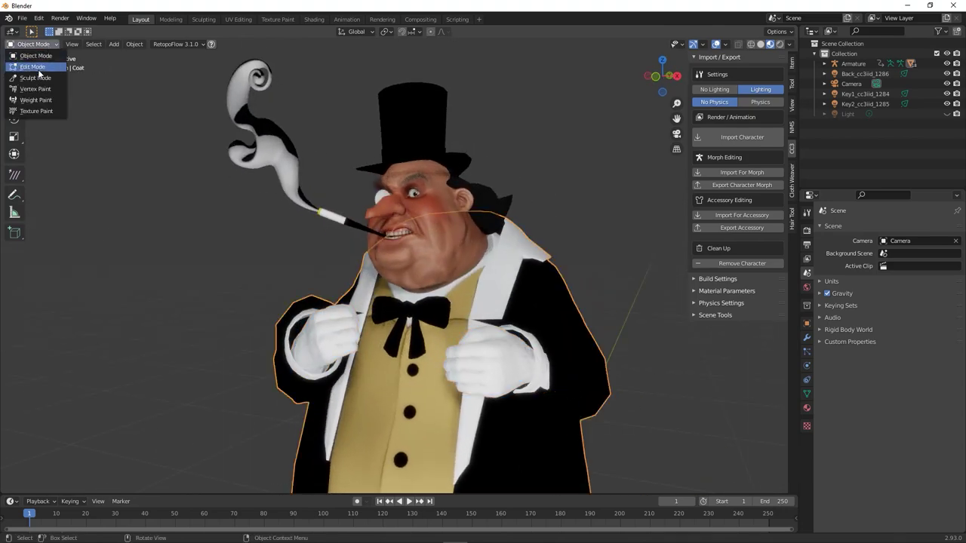
- Enter Sculpt Mode on the coat and pull its surface into shape with the Grab brush
{"action": "left_click", "coordinate": [31, 84]}
{"action": "key", "text": "g"}
{"action": "left_click", "coordinate": [776, 32]}
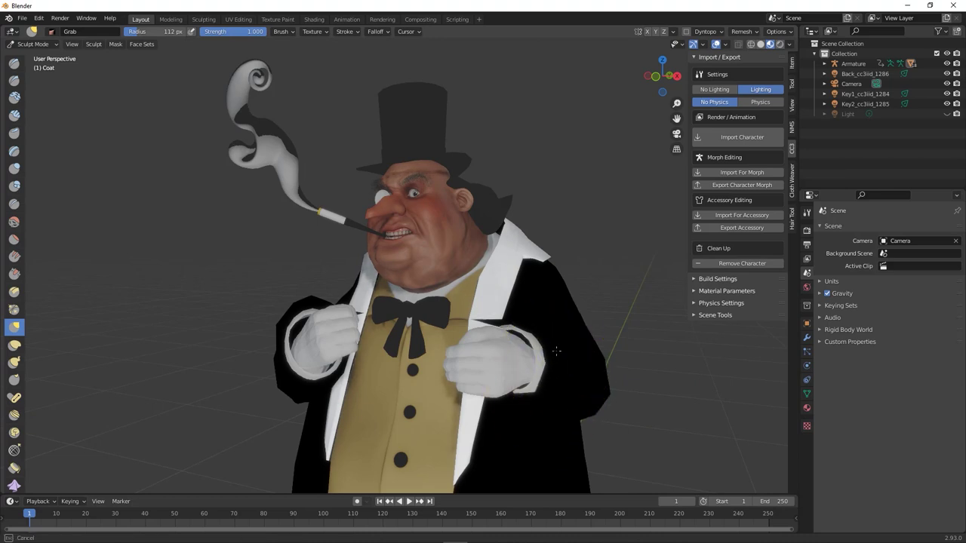
{"action": "middle_click_drag", "start_coordinate": [545, 330], "coordinate": [279, 378]}
{"action": "left_click_drag", "start_coordinate": [280, 377], "coordinate": [289, 318]}
{"action": "mouse_move", "coordinate": [288, 318]}
{"action": "middle_mouse_down"}
{"action": "mouse_move", "coordinate": [196, 309]}
{"action": "mouse_move", "coordinate": [308, 345]}
{"action": "mouse_move", "coordinate": [367, 394]}
{"action": "middle_mouse_up"}
- Switch to the Inflate/Deflate brush, check the coat from behind, and return to Object Mode
{"action": "key", "text": "i"}
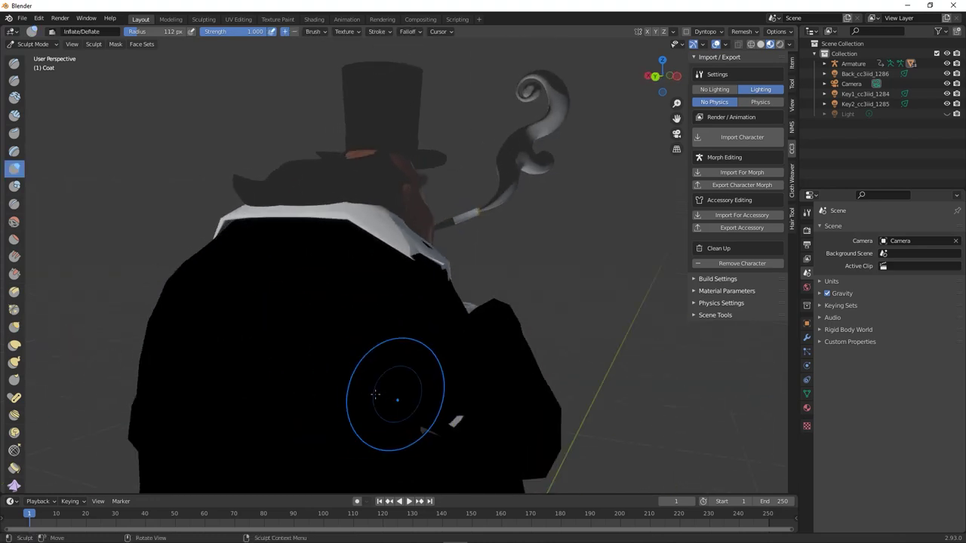
{"action": "mouse_move", "coordinate": [454, 426]}
{"action": "middle_mouse_down"}
{"action": "mouse_move", "coordinate": [299, 308]}
{"action": "mouse_move", "coordinate": [528, 345]}
{"action": "mouse_move", "coordinate": [423, 422]}
{"action": "middle_mouse_up"}
{"action": "left_click", "coordinate": [33, 44]}
{"action": "left_click", "coordinate": [38, 58]}
- Set the smoke material's Blend Mode to Alpha Blend and save as BlenderRender.blend
{"action": "left_click", "coordinate": [272, 128]}
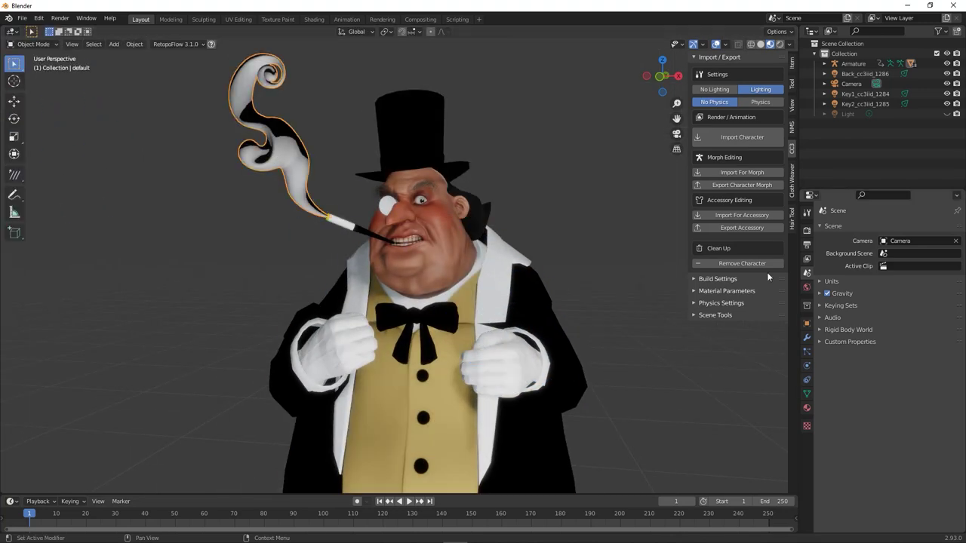
{"action": "left_click", "coordinate": [807, 408]}
{"action": "scroll", "coordinate": [890, 362], "scroll_direction": "down", "scroll_amount": 5}
{"action": "left_click", "coordinate": [919, 412]}
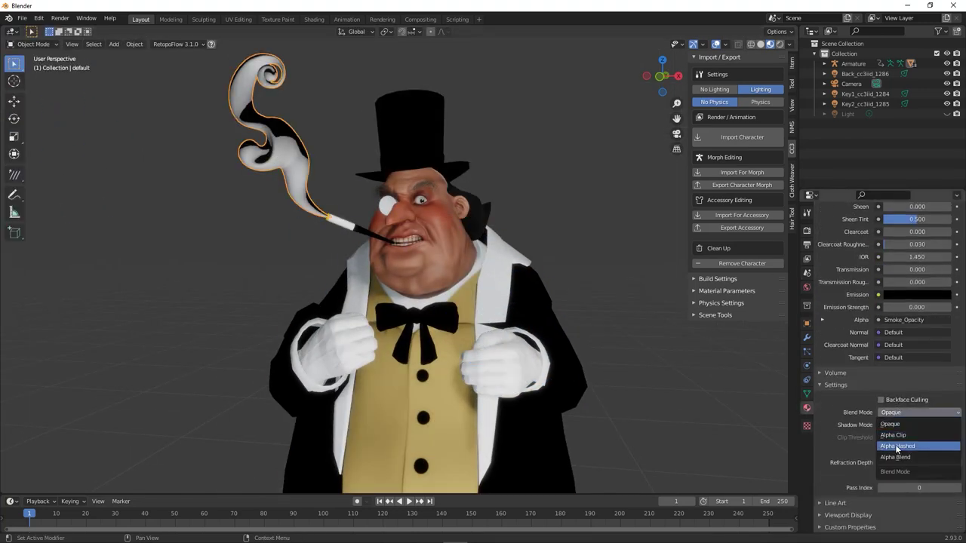
{"action": "left_click", "coordinate": [896, 457]}
{"action": "scroll", "coordinate": [577, 319], "scroll_direction": "down", "scroll_amount": 2}
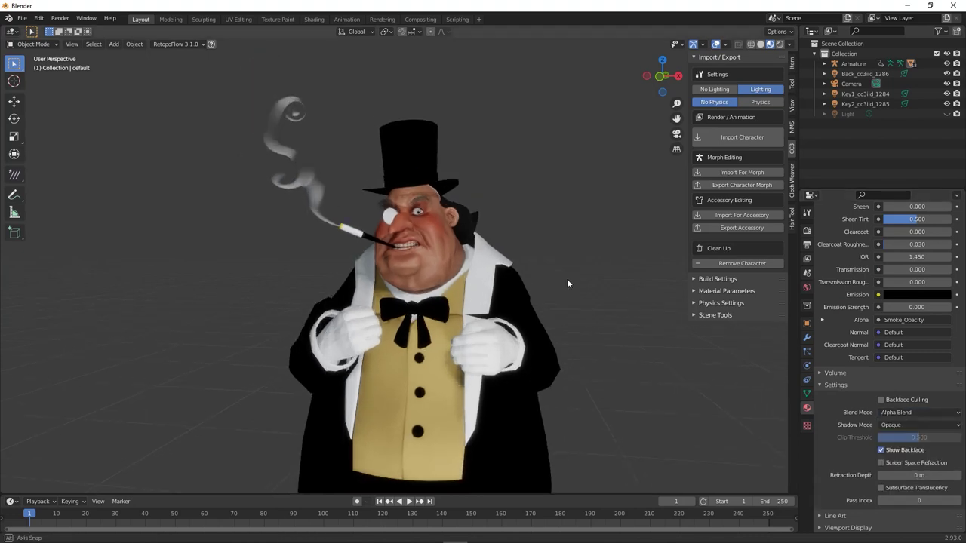
{"action": "scroll", "coordinate": [566, 283], "scroll_direction": "up", "scroll_amount": 2}
{"action": "scroll", "coordinate": [559, 251], "scroll_direction": "up", "scroll_amount": 1}
{"action": "key", "text": "ctrl+s"}
{"action": "key", "text": "Return"}
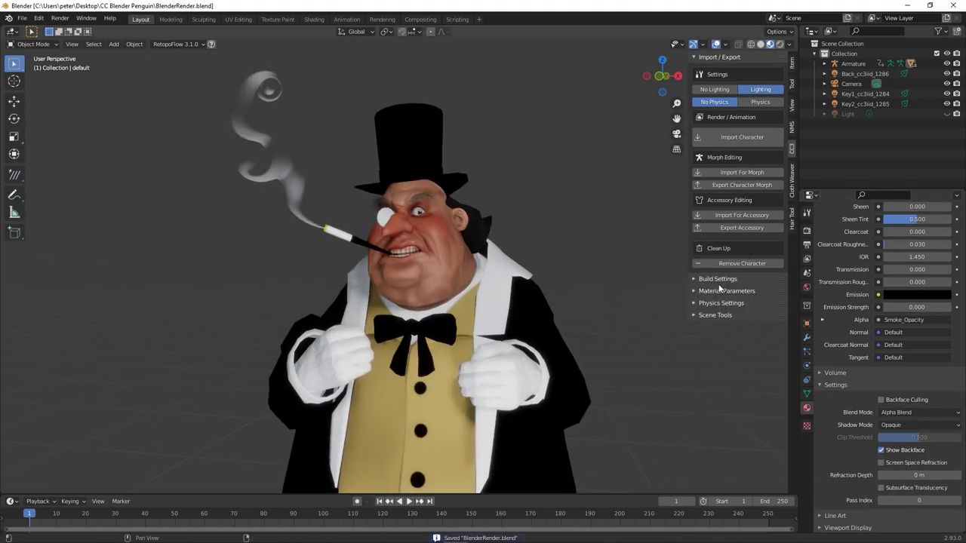
- Enable a transparent film background and raise the shadow cube size in render settings
{"action": "left_click", "coordinate": [806, 230]}
{"action": "left_click", "coordinate": [877, 458]}
{"action": "left_click", "coordinate": [836, 405]}
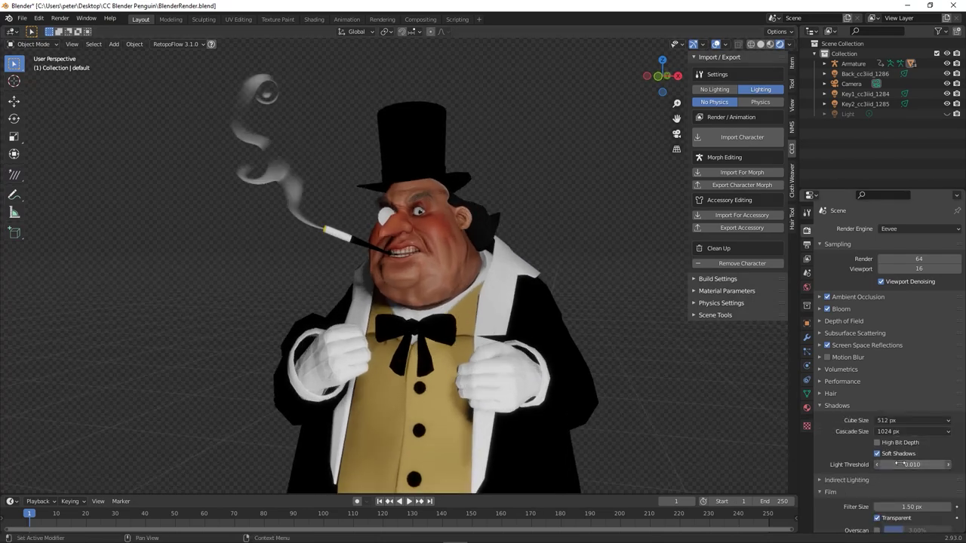
{"action": "left_click_drag", "start_coordinate": [891, 465], "coordinate": [909, 464]}
{"action": "scroll", "coordinate": [905, 420], "scroll_direction": "down", "scroll_amount": 2, "text": "ctrl"}
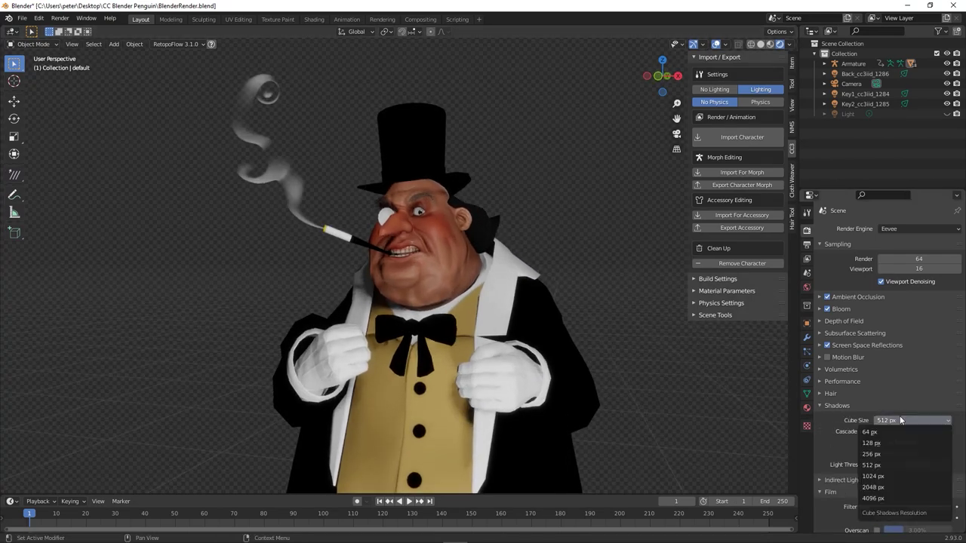
{"action": "scroll", "coordinate": [835, 441], "scroll_direction": "down", "scroll_amount": 1}
{"action": "left_click", "coordinate": [841, 460]}
{"action": "scroll", "coordinate": [852, 460], "scroll_direction": "down", "scroll_amount": 5}
{"action": "scroll", "coordinate": [876, 483], "scroll_direction": "down", "scroll_amount": 5}
- Keep the Filmic view transform and lower exposure and gamma in Color Management
{"action": "left_click", "coordinate": [850, 527]}
{"action": "scroll", "coordinate": [850, 490], "scroll_direction": "down", "scroll_amount": 2}
{"action": "left_click", "coordinate": [920, 463]}
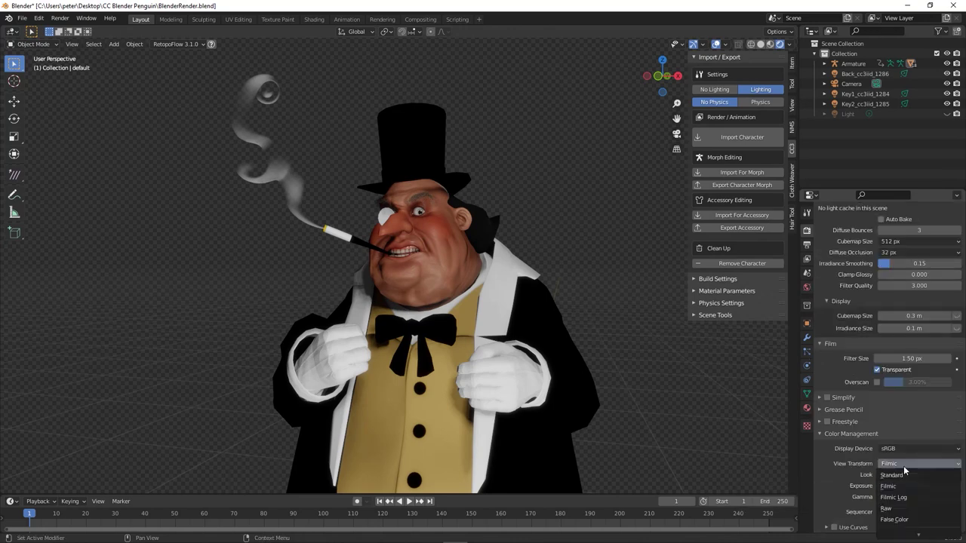
{"action": "left_click", "coordinate": [902, 490]}
{"action": "left_click", "coordinate": [921, 464]}
{"action": "left_click", "coordinate": [902, 515]}
{"action": "mouse_move", "coordinate": [919, 486]}
{"action": "left_mouse_down"}
{"action": "mouse_move", "coordinate": [894, 486]}
{"action": "mouse_move", "coordinate": [906, 496]}
{"action": "left_mouse_up"}
{"action": "scroll", "coordinate": [621, 351], "scroll_direction": "up", "scroll_amount": 2}
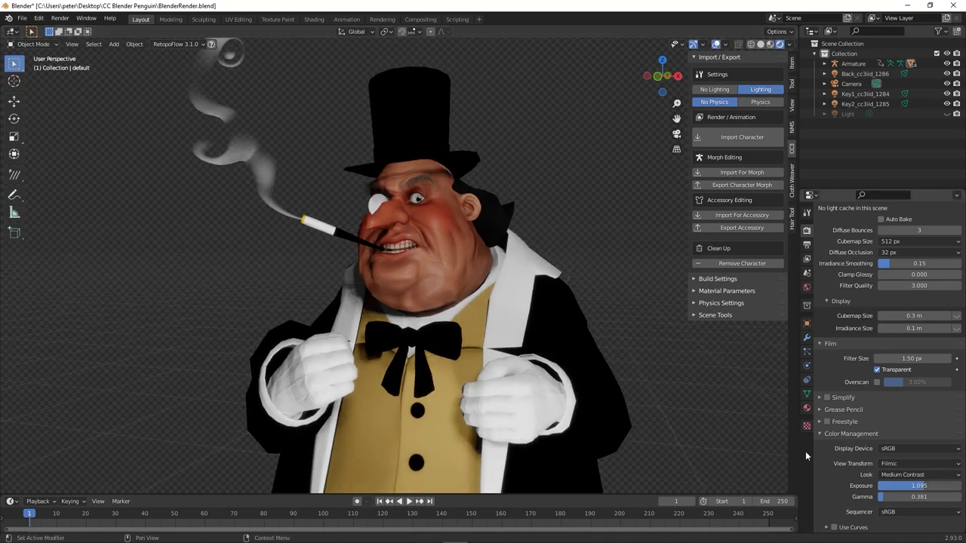
- Check the 1000 × 1080 px PNG RGBA output and look through the scene camera
{"action": "left_click", "coordinate": [806, 245]}
{"action": "left_click", "coordinate": [851, 84]}
{"action": "key", "text": "KP_0"}
{"action": "left_click", "coordinate": [791, 64]}
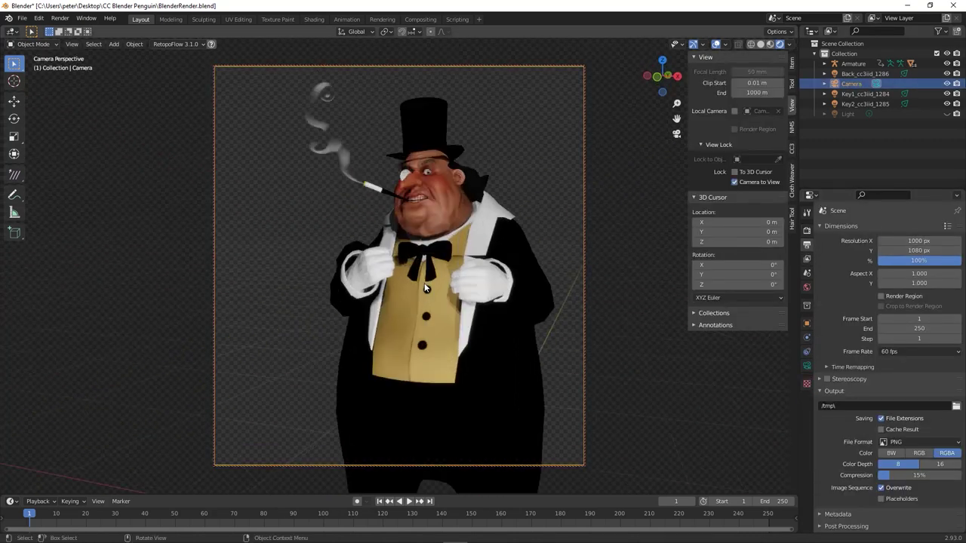
- Add an area light and a point light, and turn the existing light into a spotlight
{"action": "left_click", "coordinate": [791, 127]}
{"action": "left_click", "coordinate": [734, 258]}
{"action": "left_click", "coordinate": [742, 244]}
{"action": "left_click", "coordinate": [847, 124]}
{"action": "left_click", "coordinate": [806, 366]}
{"action": "left_click", "coordinate": [871, 271]}
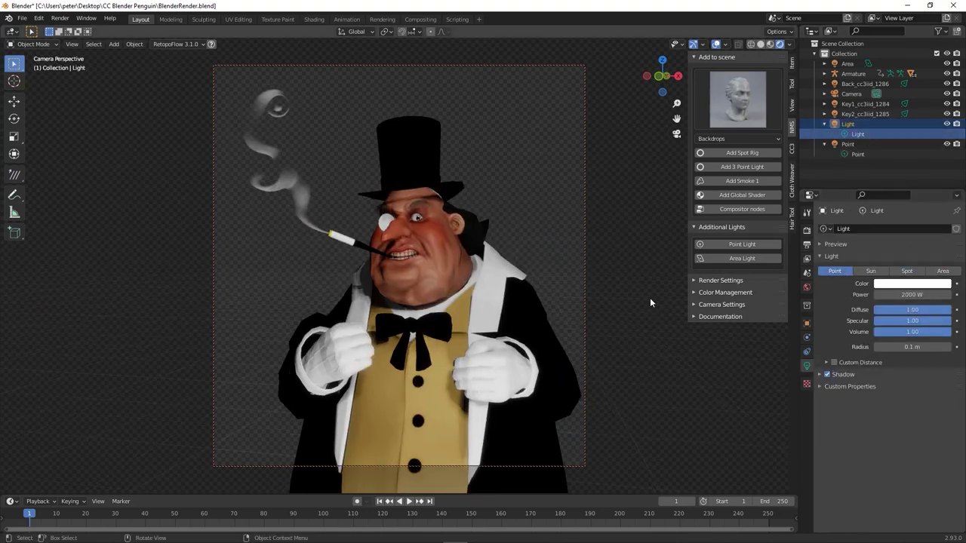
- Inflate the white gloves with a lower-strength sculpt brush, then return to Object Mode
{"action": "key", "text": "F3"}
{"action": "type", "text": "s"}
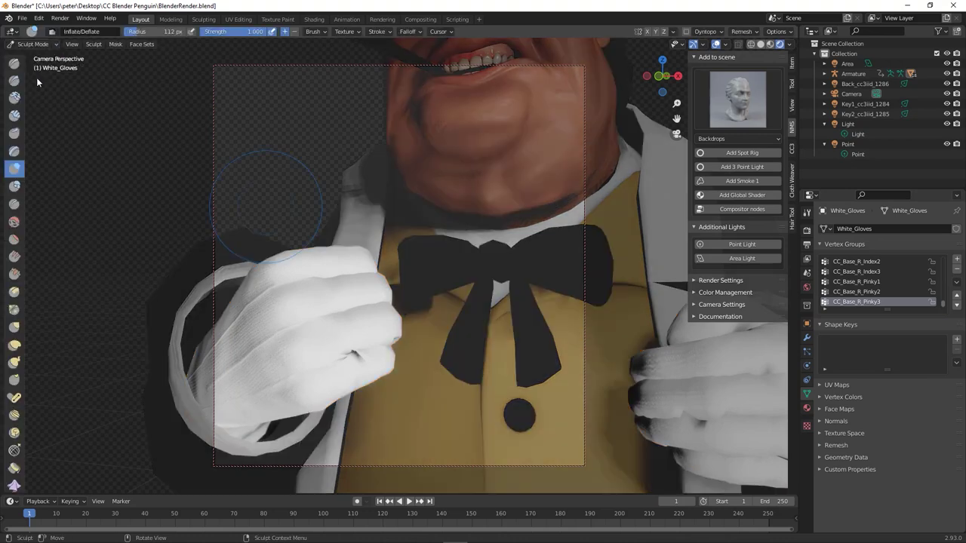
{"action": "key", "text": "shift+f"}
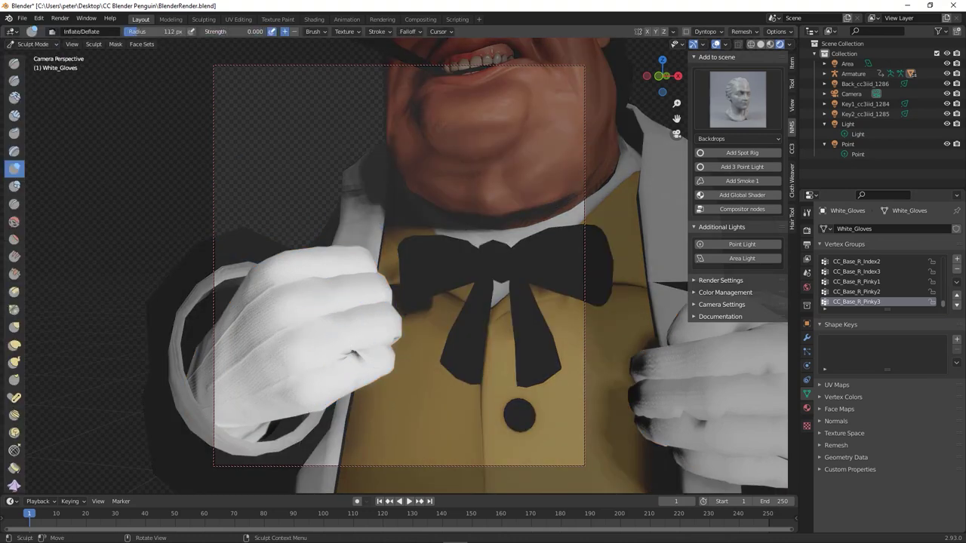
{"action": "scroll", "coordinate": [335, 387], "scroll_direction": "down", "scroll_amount": 3}
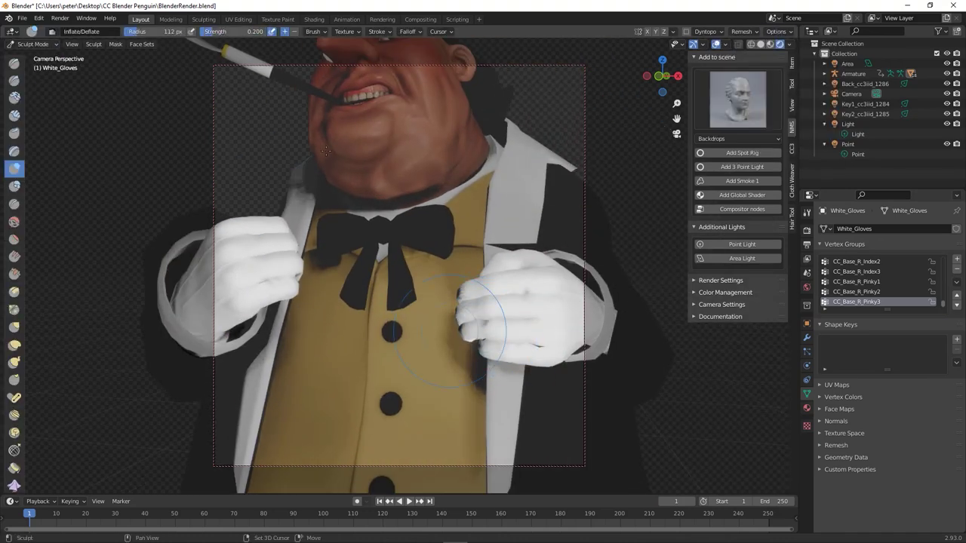
{"action": "left_click", "coordinate": [34, 44]}
{"action": "left_click", "coordinate": [38, 56]}
- Twist the smoke wisp into an S-curve with the full-strength Rotate sculpt brush
{"action": "left_click", "coordinate": [390, 276]}
{"action": "left_click", "coordinate": [515, 286]}
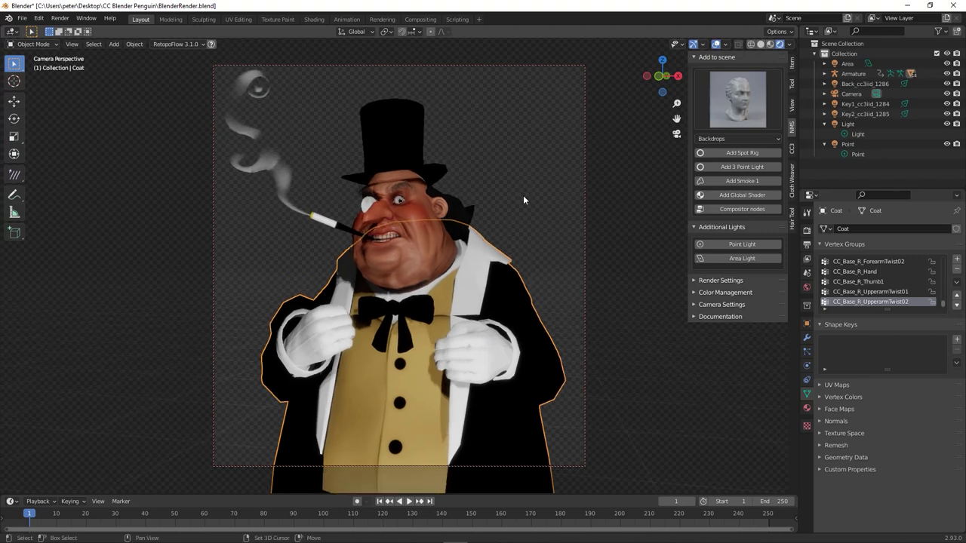
{"action": "left_click", "coordinate": [34, 44]}
{"action": "left_click", "coordinate": [34, 102]}
{"action": "left_click", "coordinate": [15, 432]}
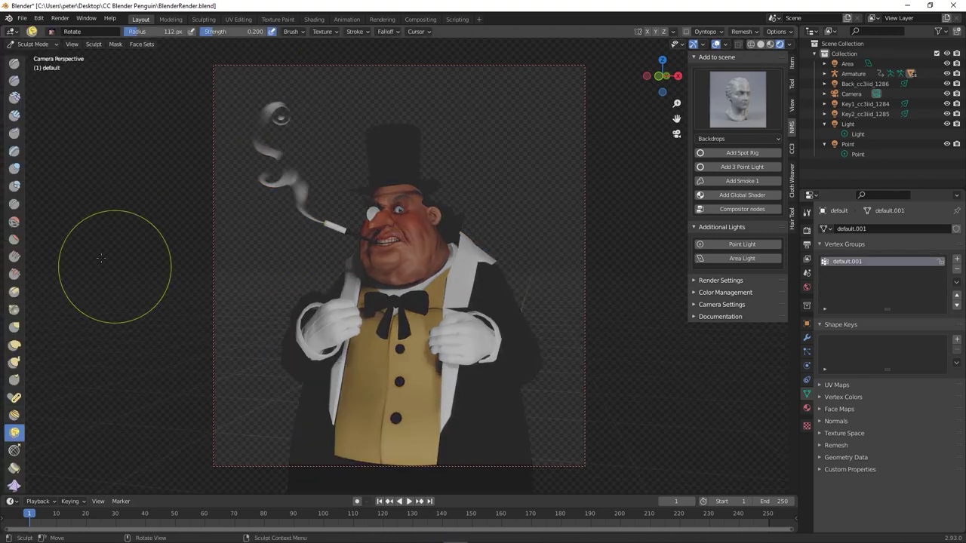
{"action": "left_click_drag", "start_coordinate": [285, 117], "coordinate": [284, 102]}
{"action": "key", "text": "shift+f"}
{"action": "left_click", "coordinate": [290, 174]}
{"action": "left_click_drag", "start_coordinate": [251, 158], "coordinate": [258, 133]}
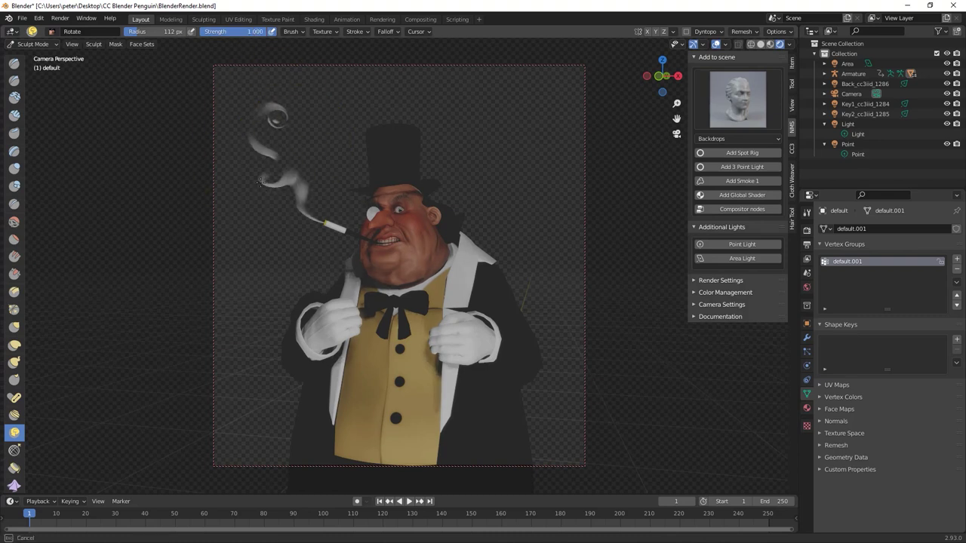
{"action": "left_click", "coordinate": [397, 159]}
{"action": "left_click", "coordinate": [833, 409]}
{"action": "left_click", "coordinate": [806, 323]}
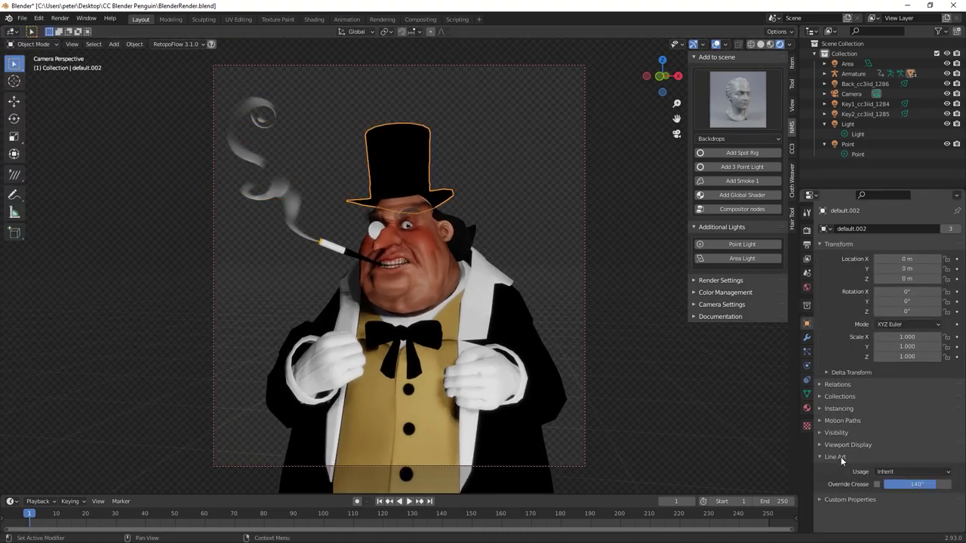
- Set ambient occlusion to factor 0.60 and trace precision 0.096, and render a test frame
{"action": "left_click", "coordinate": [826, 368]}
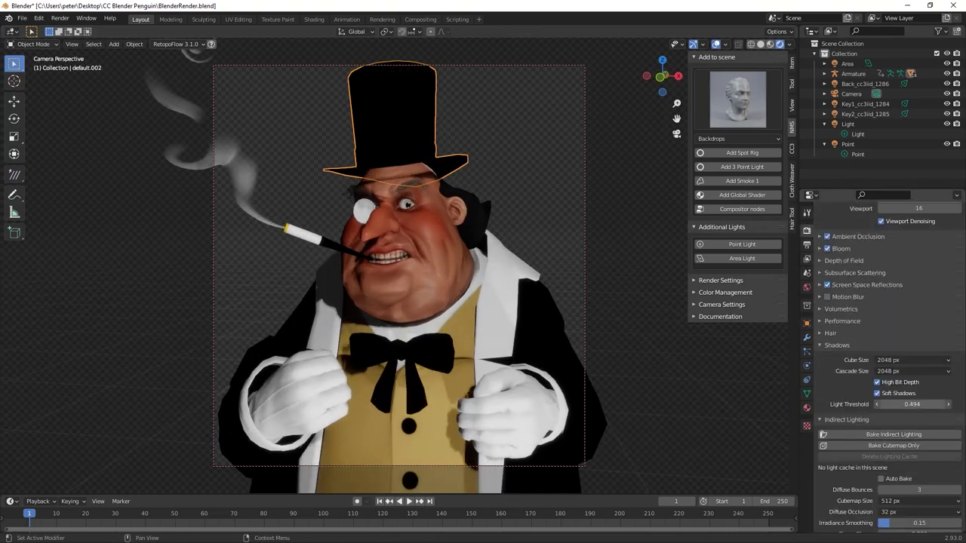
{"action": "left_click", "coordinate": [819, 236]}
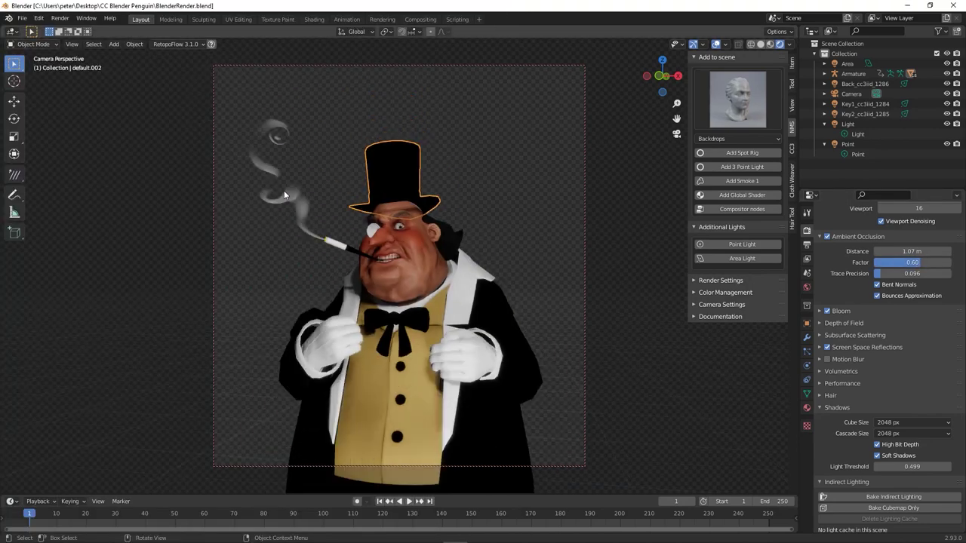
{"action": "key", "text": "F12"}
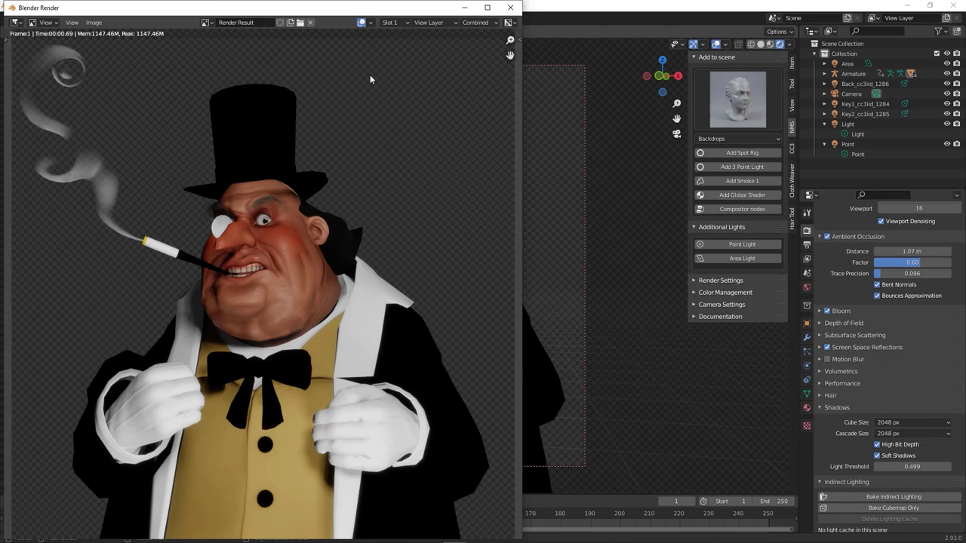
{"action": "left_click", "coordinate": [511, 6]}
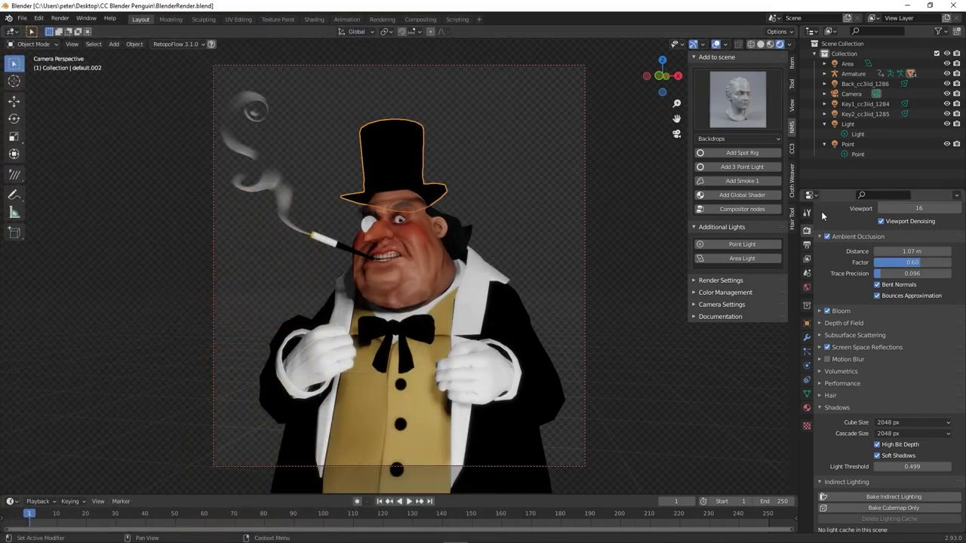
- Set Resolution X to 1500 px and Resolution Y to 1800 px, correcting an initial 2000
{"action": "scroll", "coordinate": [822, 217], "scroll_direction": "up", "scroll_amount": 3}
{"action": "left_click", "coordinate": [807, 246]}
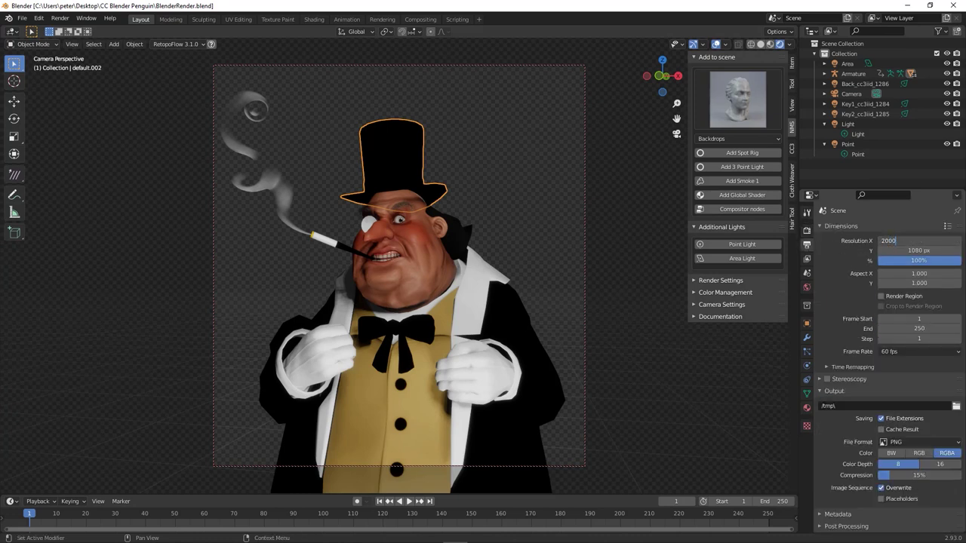
{"action": "key", "text": "Return"}
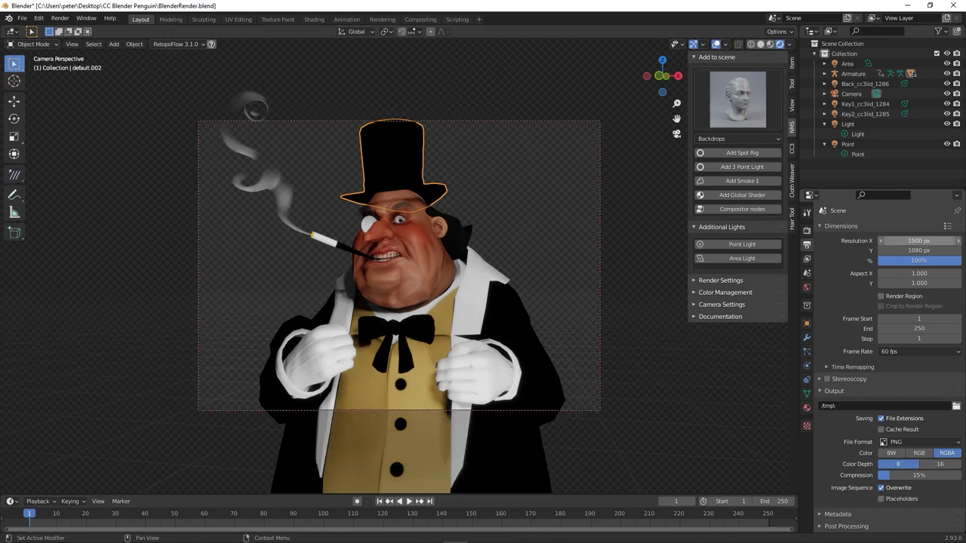
{"action": "left_click", "coordinate": [911, 251]}
{"action": "type", "text": "2000"}
{"action": "key", "text": "Return"}
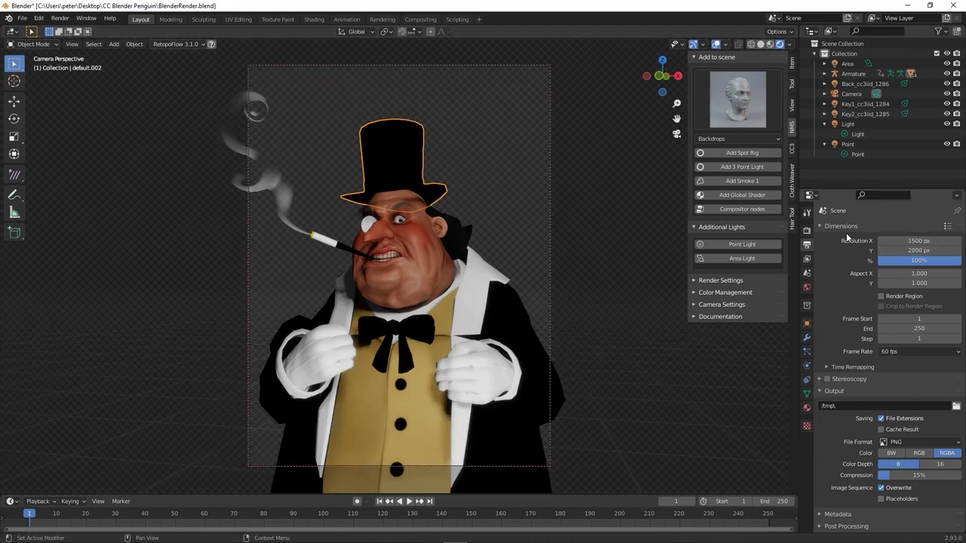
{"action": "left_click", "coordinate": [908, 251]}
{"action": "type", "text": "18"}
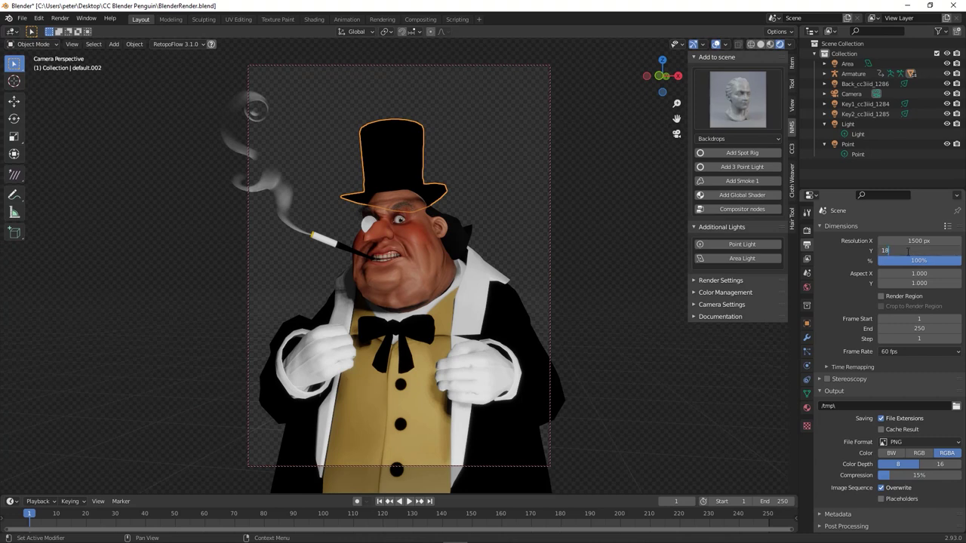
{"action": "type", "text": "00"}
{"action": "key", "text": "Return"}
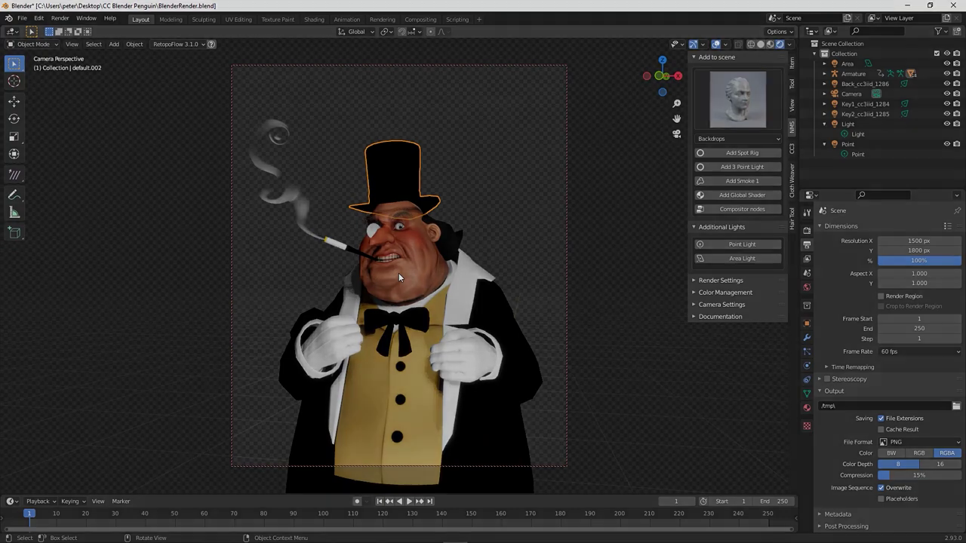